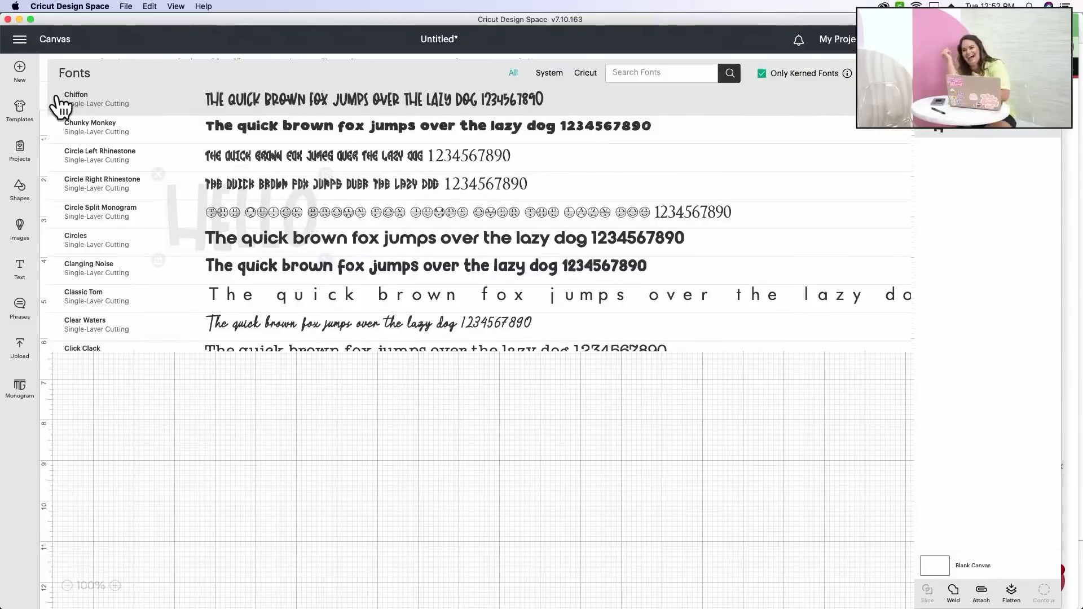
- Set the HELLO text in the system font Barefoot Joanna and enlarge it to about 4.49" wide
{"action": "left_click", "coordinate": [77, 104]}
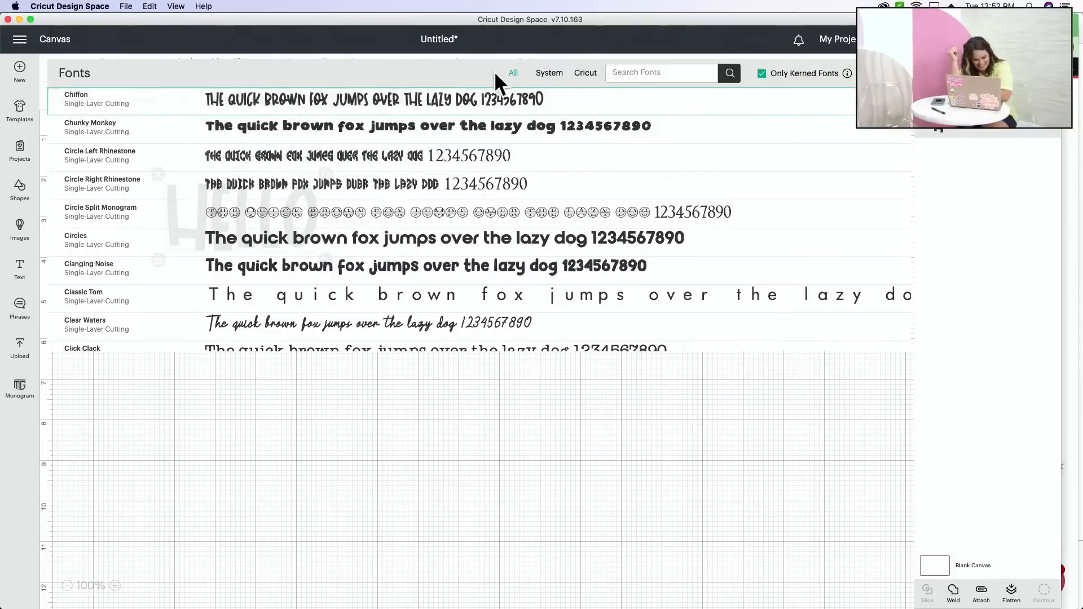
{"action": "left_click", "coordinate": [539, 80]}
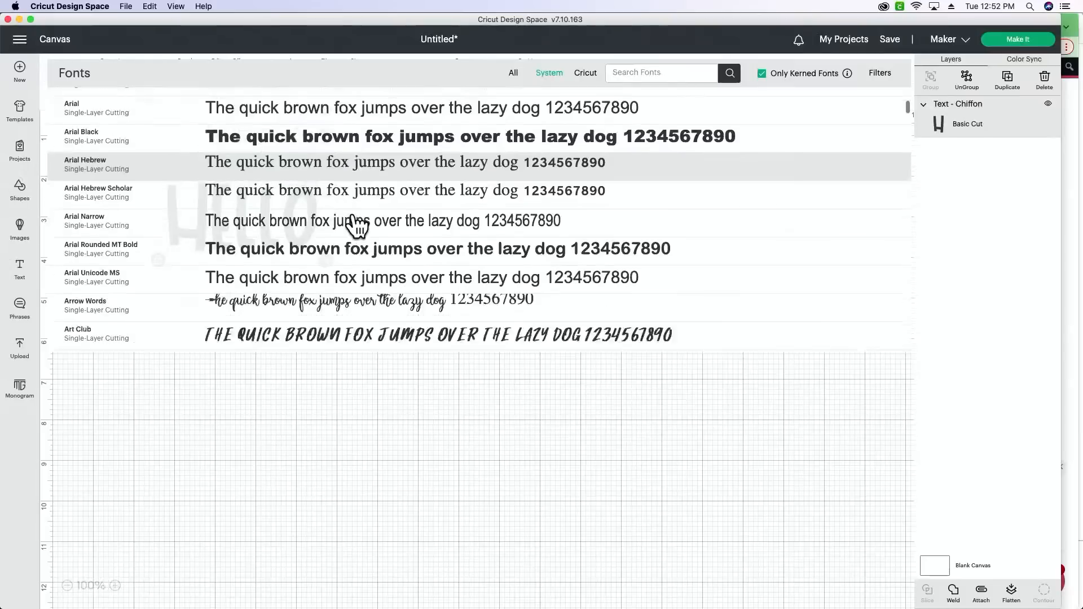
{"action": "scroll", "coordinate": [353, 225], "scroll_direction": "down", "scroll_amount": 3}
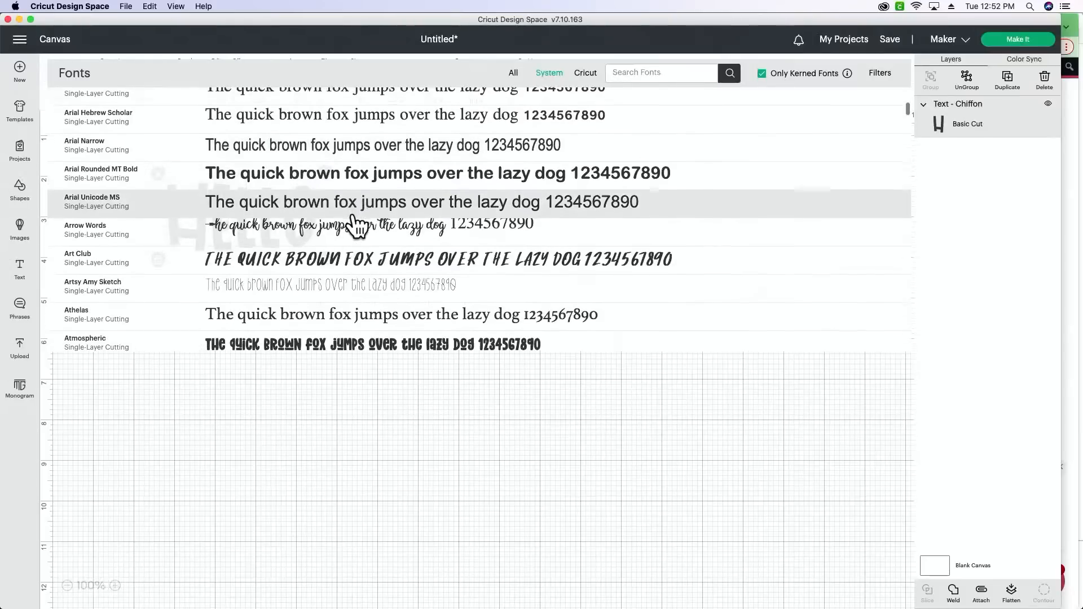
{"action": "scroll", "coordinate": [355, 225], "scroll_direction": "down", "scroll_amount": 4}
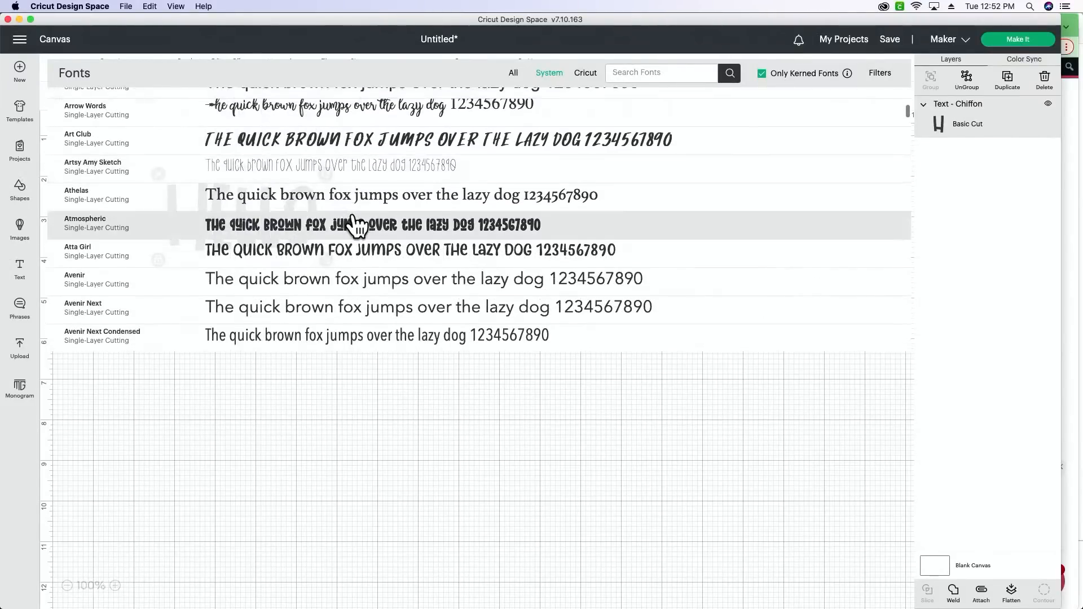
{"action": "scroll", "coordinate": [356, 225], "scroll_direction": "down", "scroll_amount": 7}
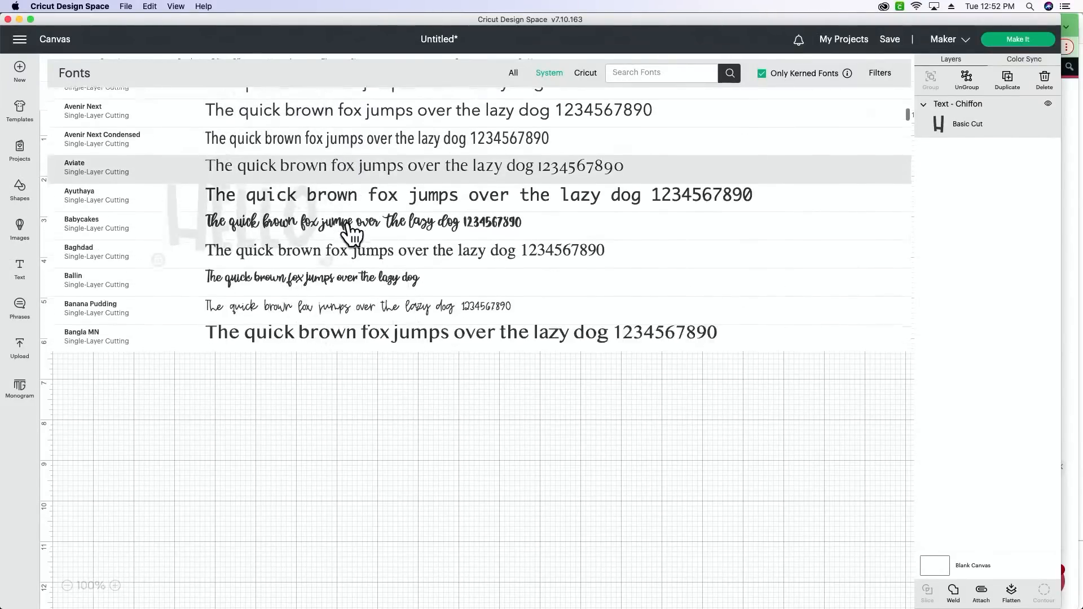
{"action": "scroll", "coordinate": [353, 231], "scroll_direction": "down", "scroll_amount": 7}
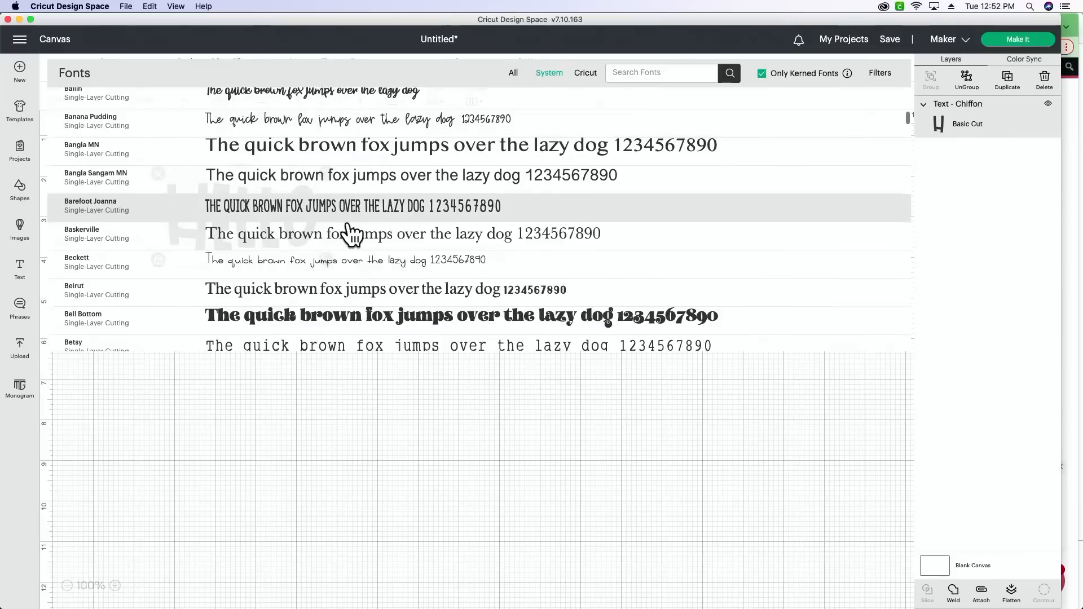
{"action": "left_click", "coordinate": [354, 216]}
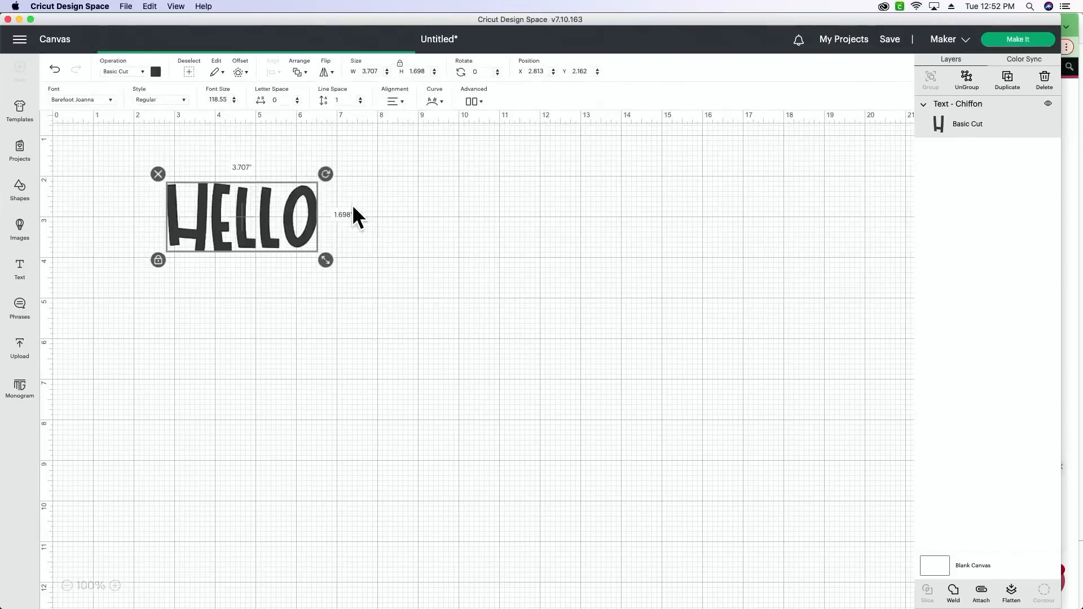
{"action": "left_click_drag", "start_coordinate": [298, 257], "coordinate": [359, 290]}
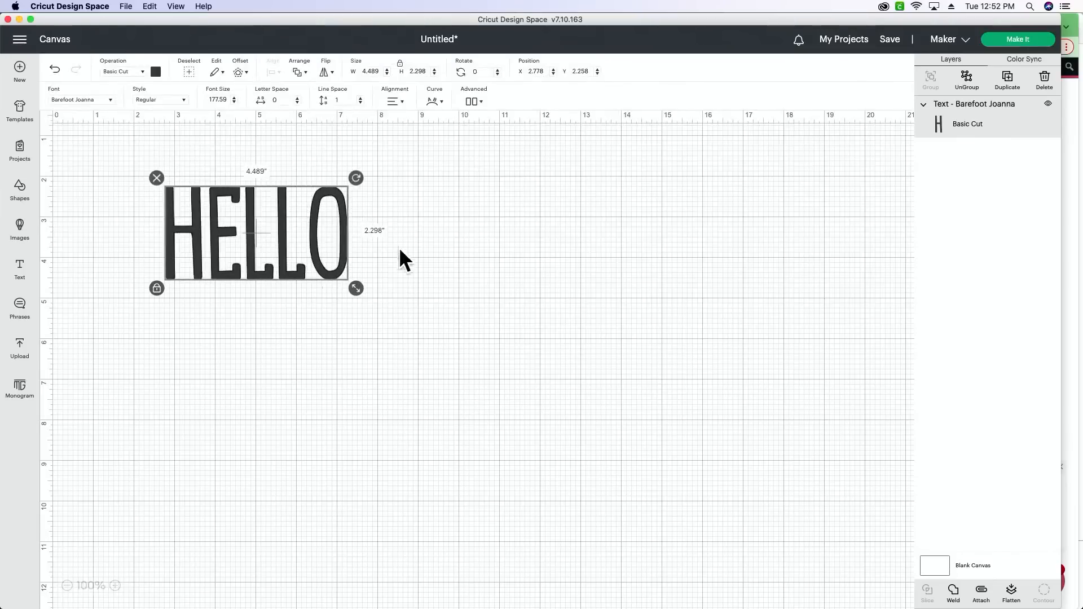
- Duplicate the HELLO text, place the copy below the original and change its wording to MY NAME IS
{"action": "left_click", "coordinate": [1006, 80]}
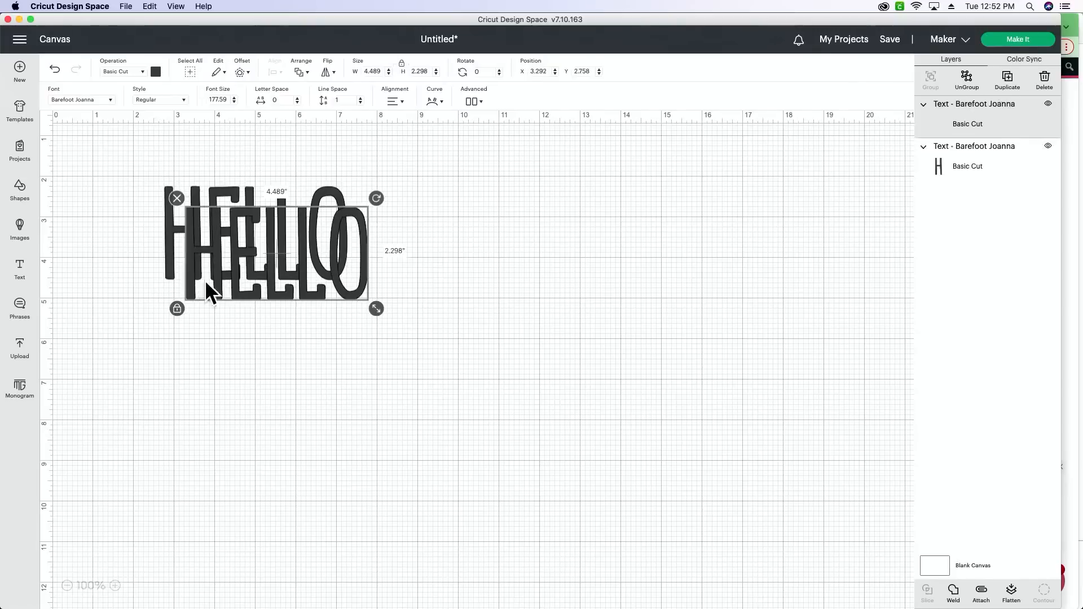
{"action": "left_click_drag", "start_coordinate": [210, 290], "coordinate": [294, 338]}
{"action": "double_click", "coordinate": [295, 337]}
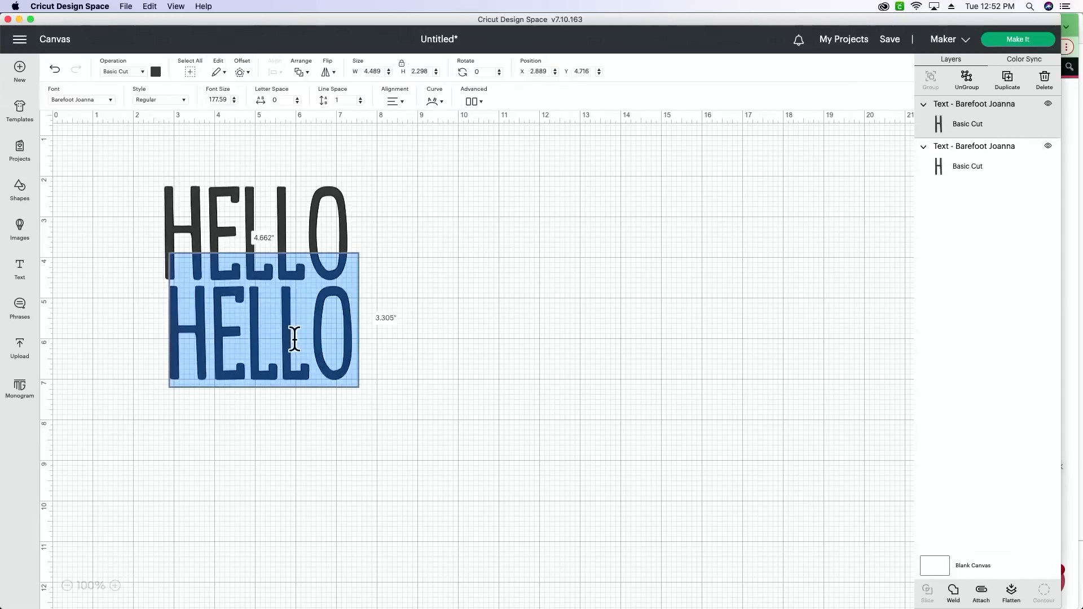
{"action": "type", "text": "MY NAME IS"}
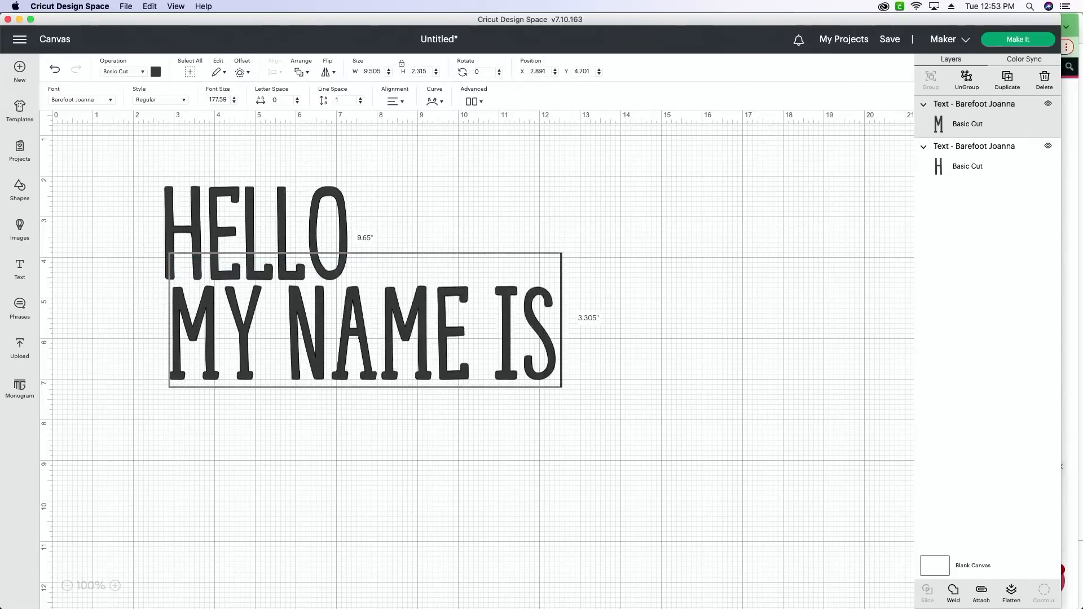
{"action": "left_click", "coordinate": [473, 481]}
{"action": "left_click", "coordinate": [510, 375]}
- Shrink MY NAME IS to roughly the width of HELLO and stack it directly beneath HELLO near the middle of the canvas
{"action": "mouse_move", "coordinate": [562, 388]}
{"action": "left_mouse_down"}
{"action": "mouse_move", "coordinate": [446, 350]}
{"action": "mouse_move", "coordinate": [332, 344]}
{"action": "mouse_move", "coordinate": [308, 309]}
{"action": "mouse_move", "coordinate": [336, 336]}
{"action": "left_mouse_up"}
{"action": "left_click_drag", "start_coordinate": [365, 383], "coordinate": [211, 208]}
{"action": "left_click_drag", "start_coordinate": [257, 242], "coordinate": [420, 238]}
{"action": "left_click", "coordinate": [355, 389]}
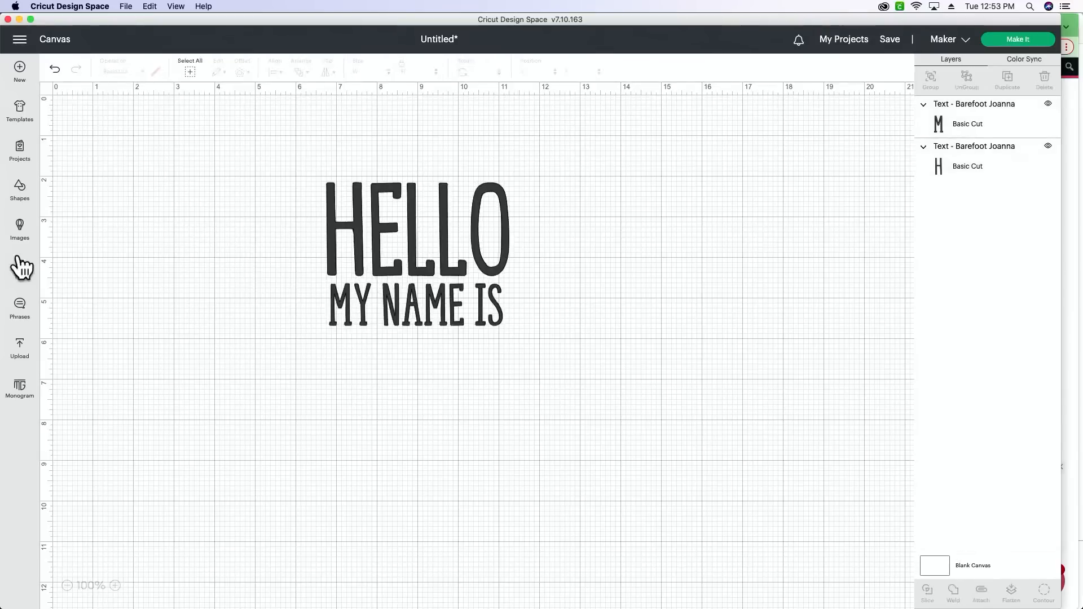
- Insert a square, unlock its proportions and reshape it into a thin bar about 4.24" by 0.15" under MY NAME IS
{"action": "left_click", "coordinate": [20, 192]}
{"action": "left_click", "coordinate": [69, 314]}
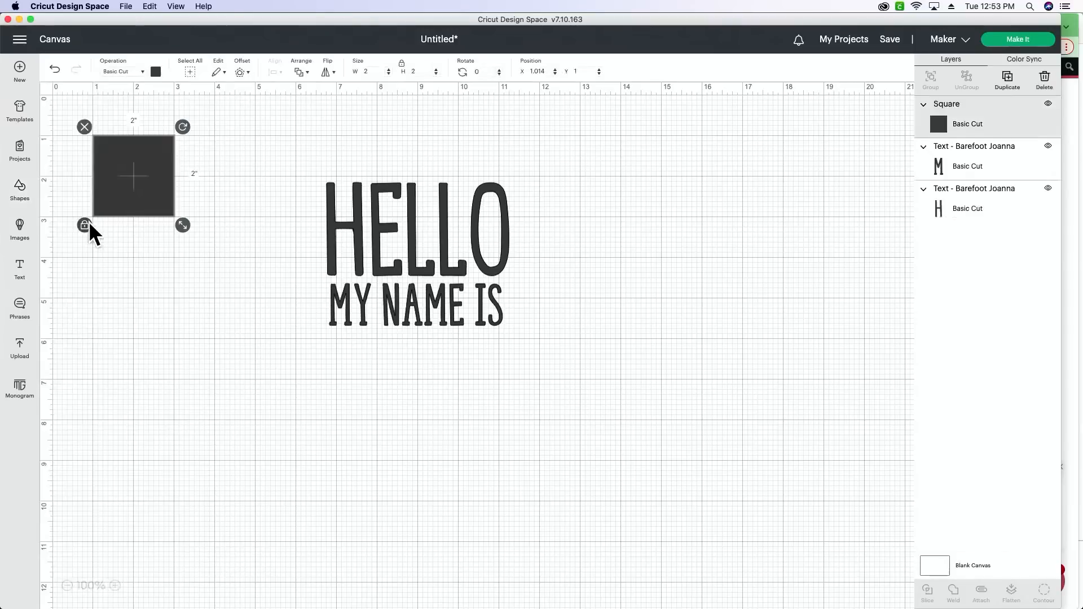
{"action": "left_click_drag", "start_coordinate": [158, 203], "coordinate": [509, 348]}
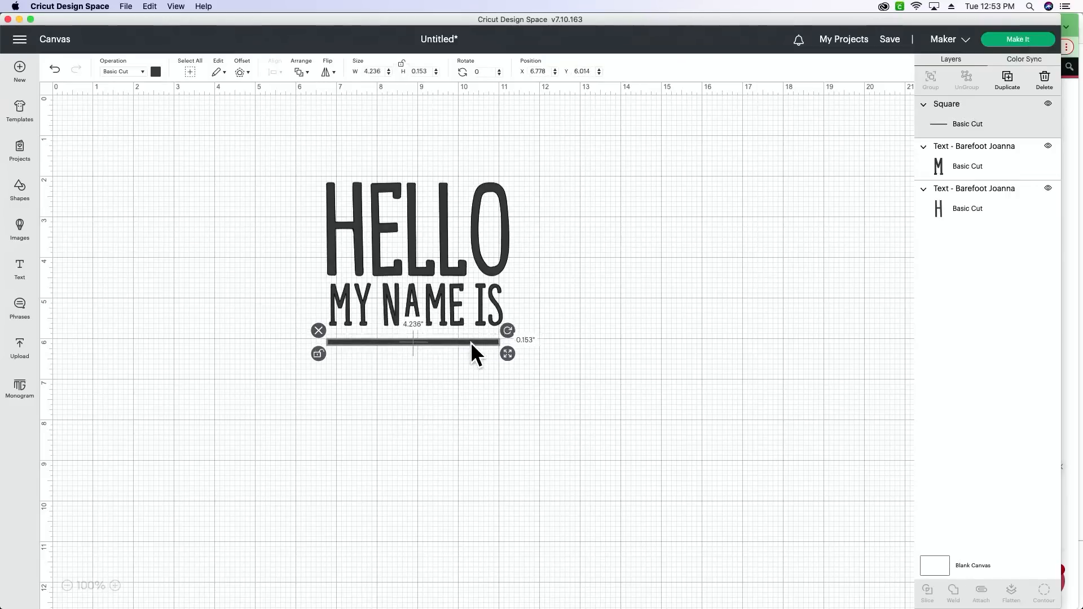
- Duplicate the thin bar twice and place the copies below it as a second and third writing line
{"action": "left_click", "coordinate": [1003, 81]}
{"action": "left_click", "coordinate": [1004, 82]}
{"action": "left_click_drag", "start_coordinate": [496, 399], "coordinate": [441, 408]}
{"action": "left_click_drag", "start_coordinate": [548, 484], "coordinate": [407, 468]}
- Center both texts and all three bars horizontally with one another
{"action": "left_click_drag", "start_coordinate": [443, 526], "coordinate": [377, 154]}
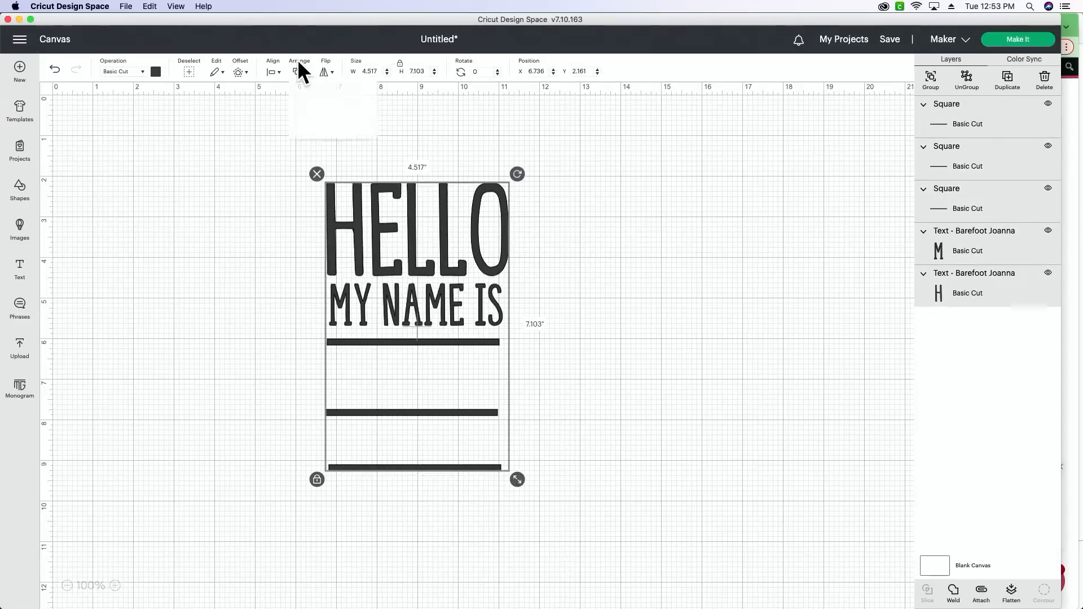
{"action": "left_click", "coordinate": [273, 72]}
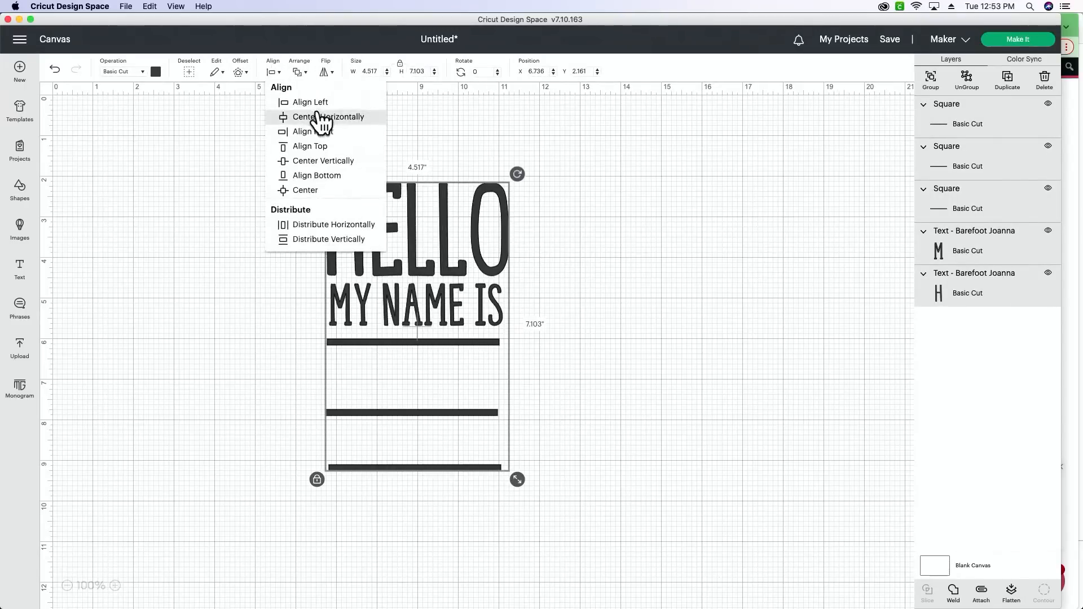
{"action": "left_click", "coordinate": [317, 116]}
{"action": "left_click", "coordinate": [693, 335]}
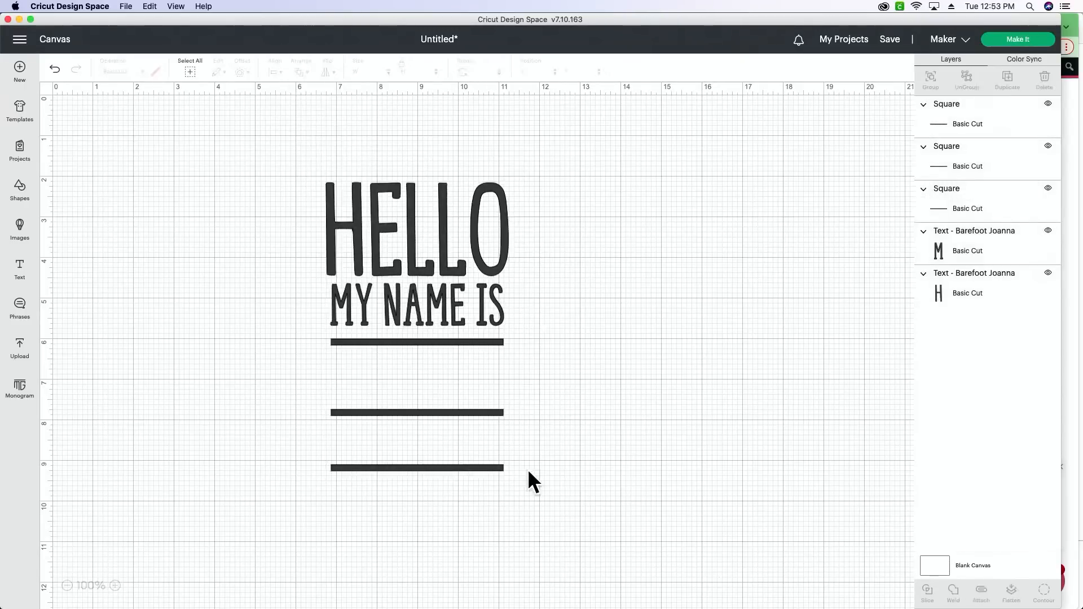
- Lower the middle bar slightly and move the lowest bar down to about Y 9.86 to even out the line spacing
{"action": "left_click", "coordinate": [468, 413]}
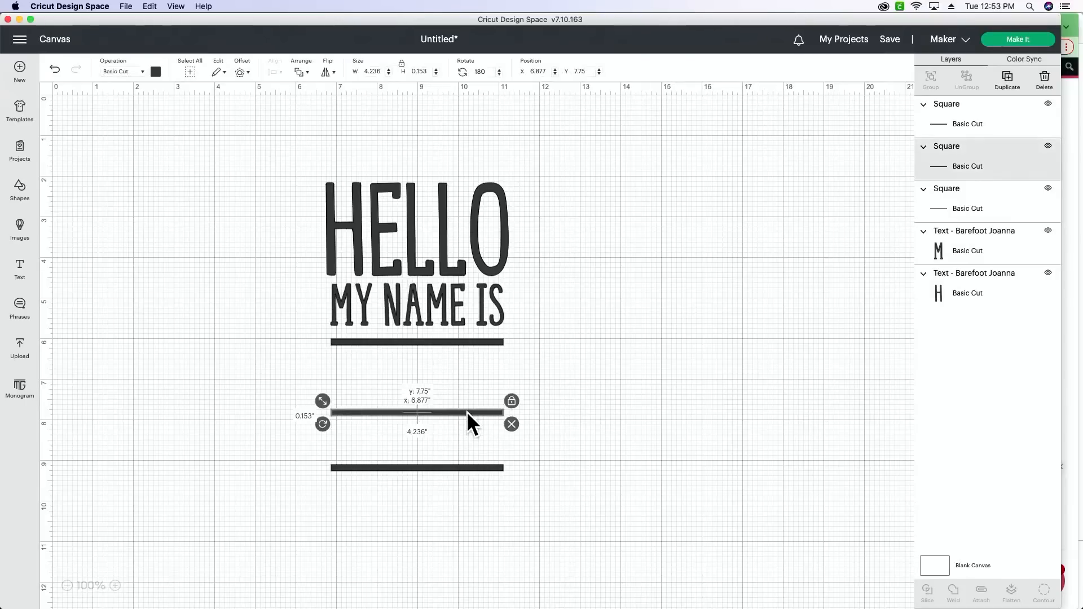
{"action": "left_click_drag", "start_coordinate": [466, 412], "coordinate": [466, 415]}
{"action": "left_click_drag", "start_coordinate": [478, 465], "coordinate": [476, 496]}
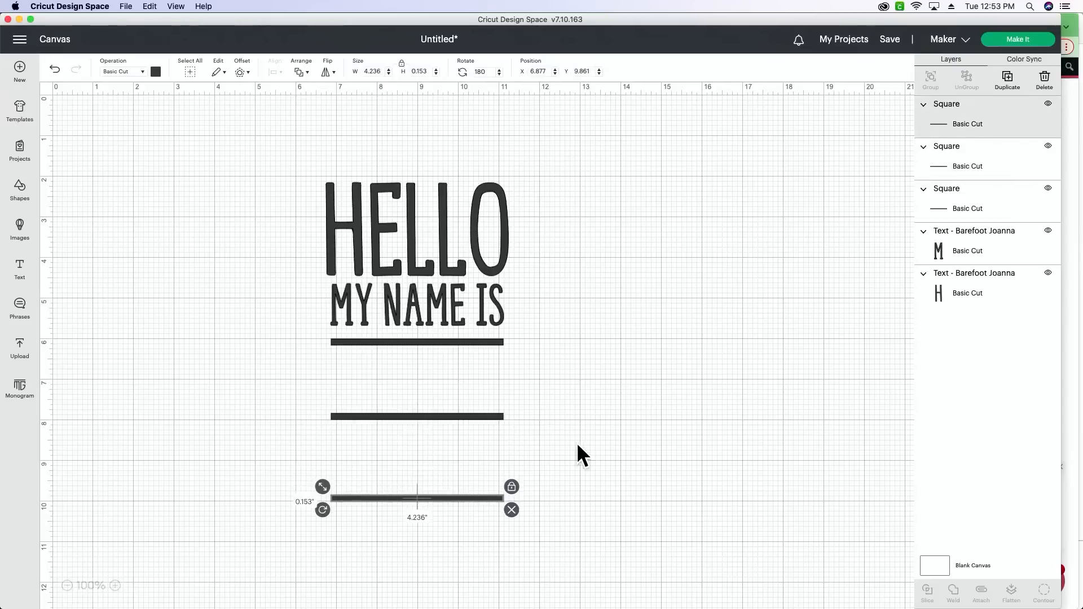
{"action": "left_click", "coordinate": [579, 445]}
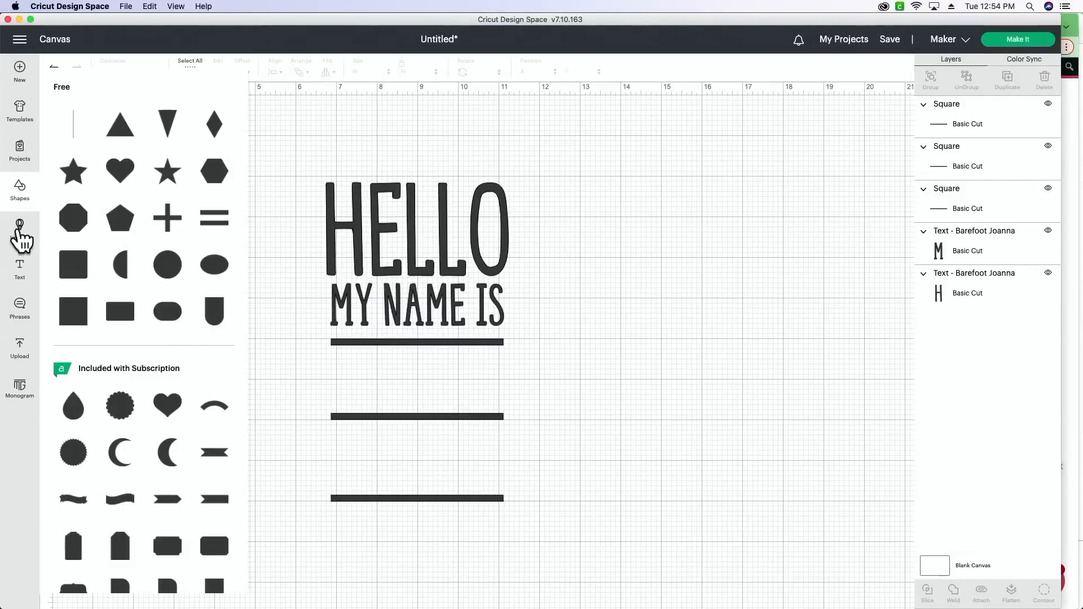
- Insert another square shape and place it beside the HELLO text with its proportions unlocked
{"action": "scroll", "coordinate": [116, 343], "scroll_direction": "down", "scroll_amount": 5}
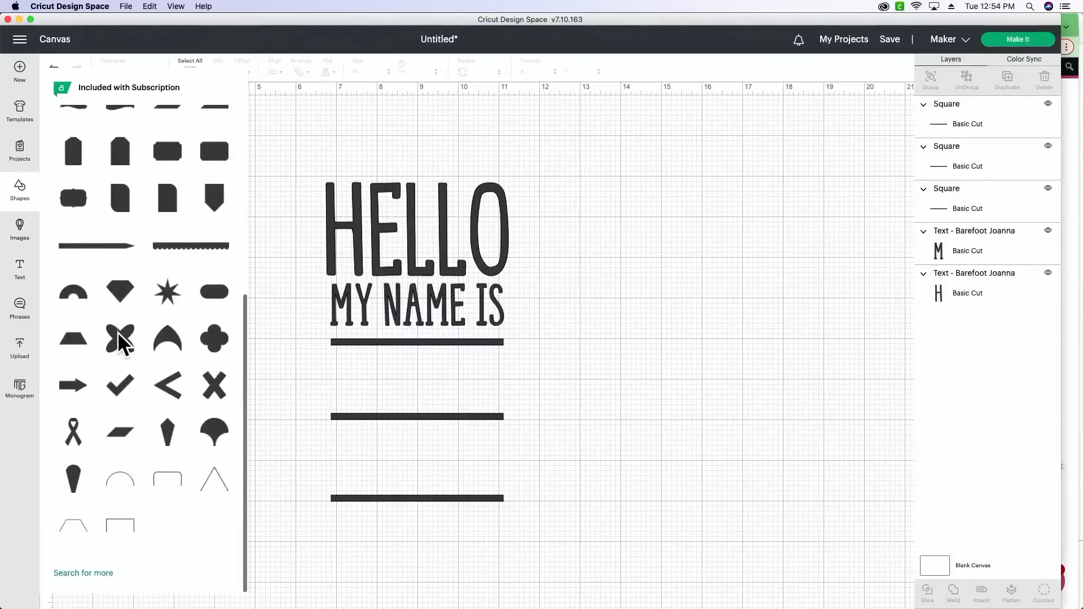
{"action": "scroll", "coordinate": [119, 344], "scroll_direction": "up", "scroll_amount": 5}
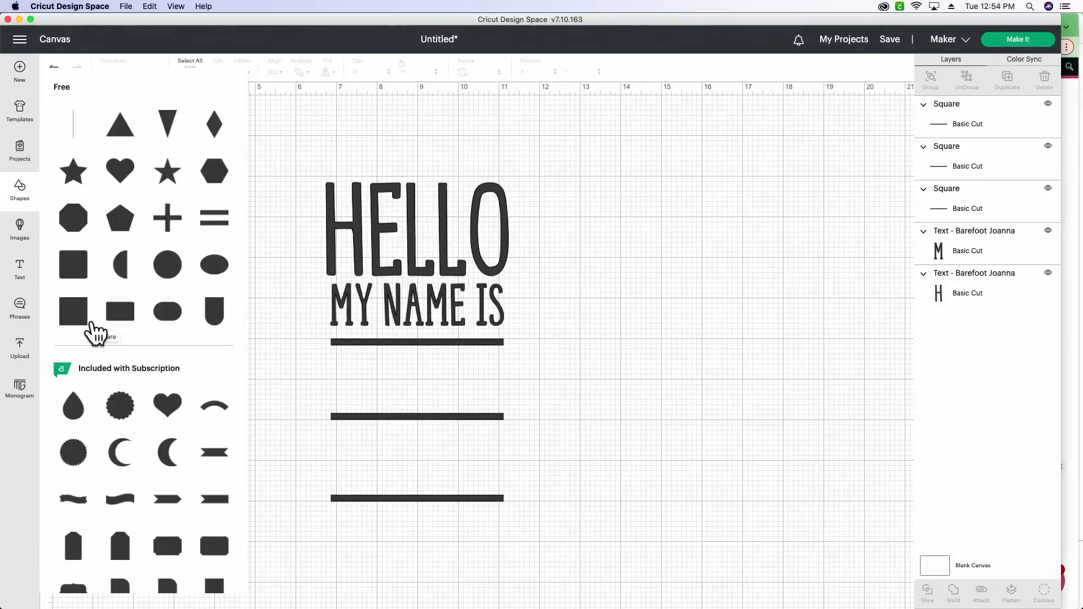
{"action": "left_click", "coordinate": [90, 319]}
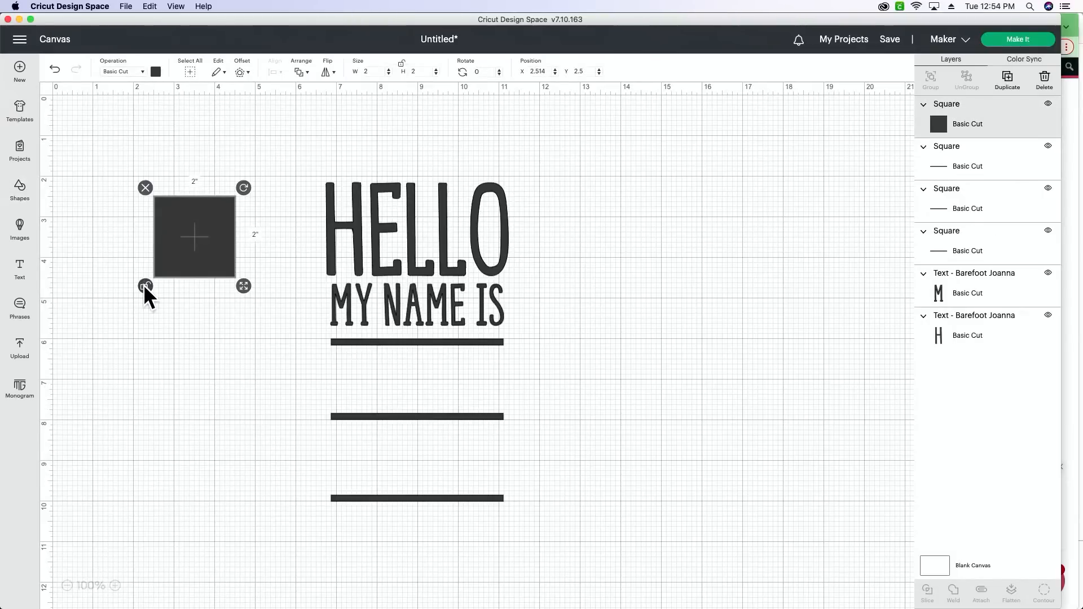
{"action": "left_click_drag", "start_coordinate": [174, 261], "coordinate": [189, 243]}
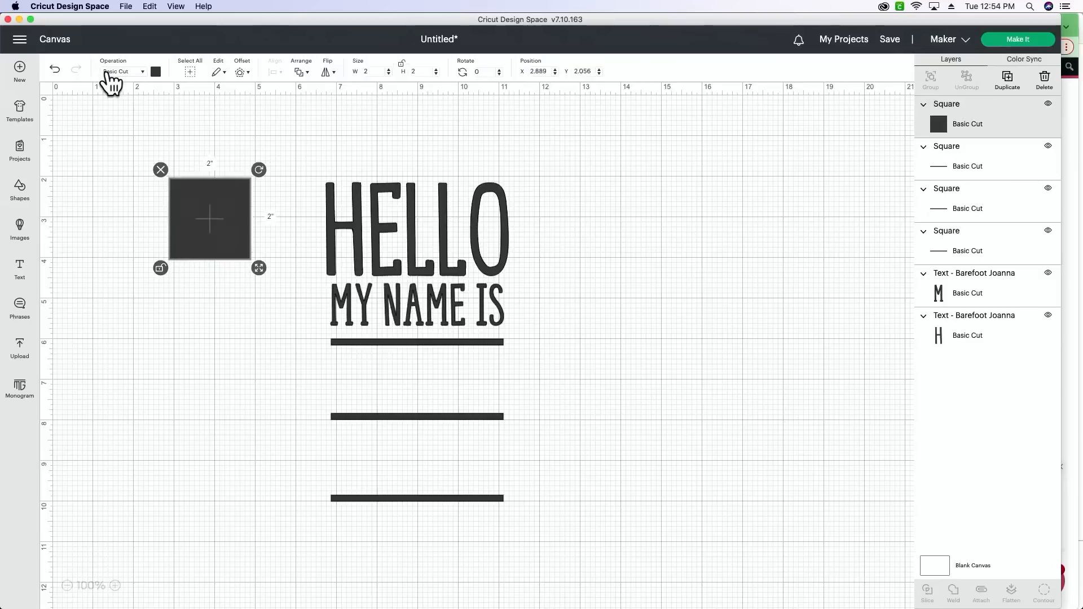
- Change the new square's operation from Basic Cut to Guide
{"action": "left_click", "coordinate": [111, 71]}
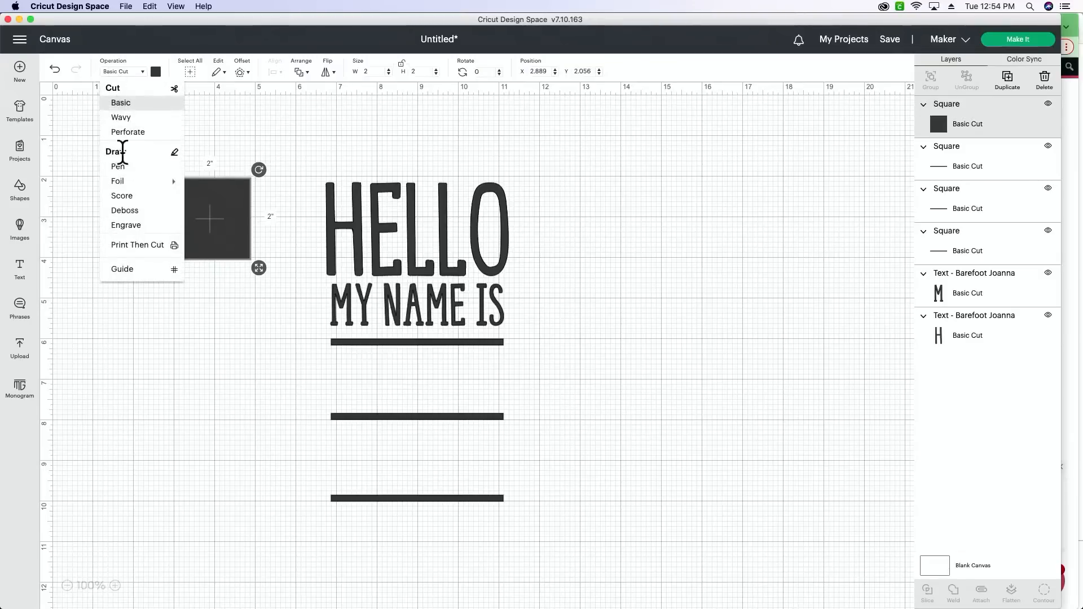
{"action": "left_click", "coordinate": [125, 74]}
{"action": "scroll", "coordinate": [138, 141], "scroll_direction": "up", "scroll_amount": 1}
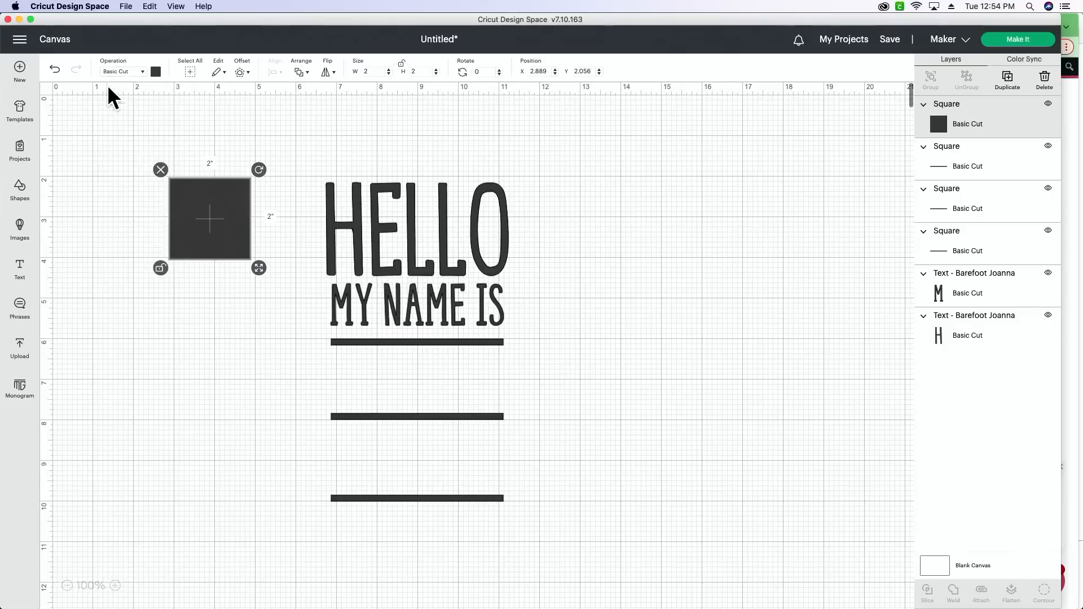
{"action": "left_click", "coordinate": [122, 73]}
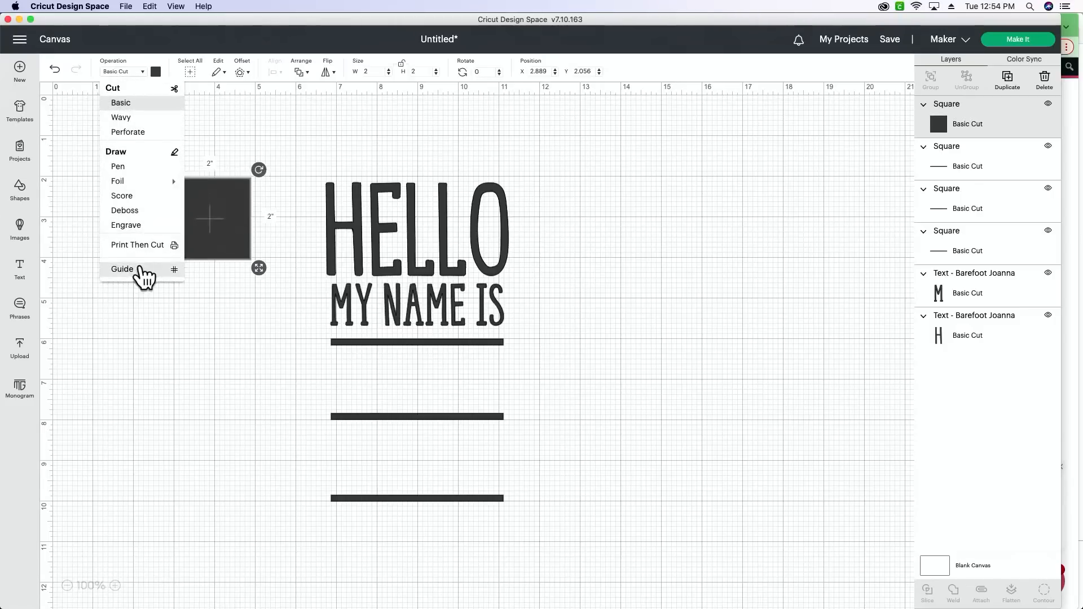
{"action": "left_click", "coordinate": [141, 268]}
- Size the guide square to 5.5" wide by 7.5" high and move it clear of the design, to the right of the text
{"action": "left_click_drag", "start_coordinate": [209, 246], "coordinate": [251, 219]}
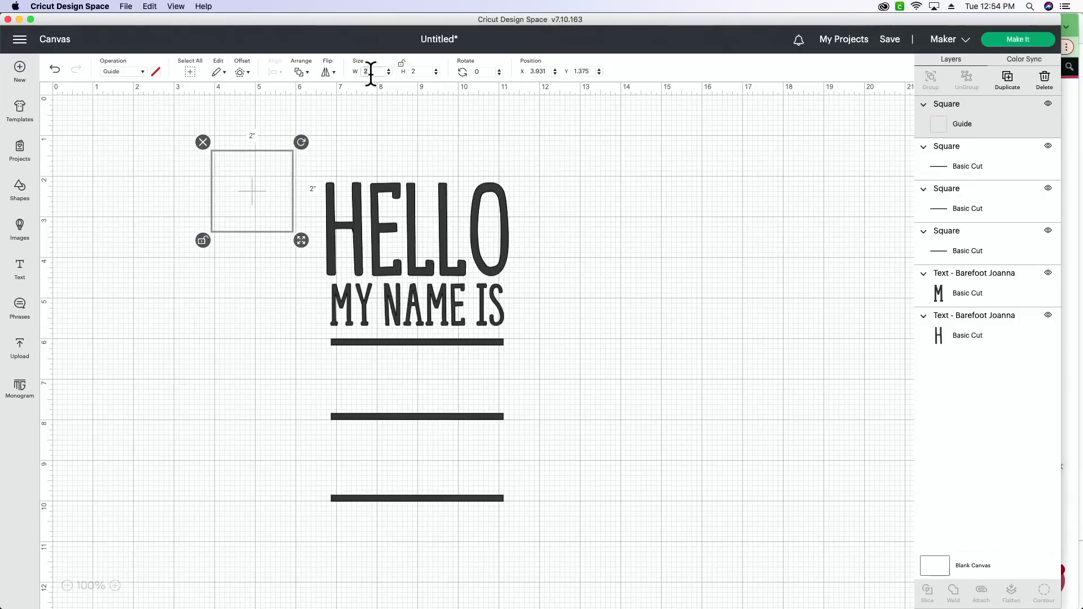
{"action": "type", "text": "5.5"}
{"action": "key", "text": "Tab"}
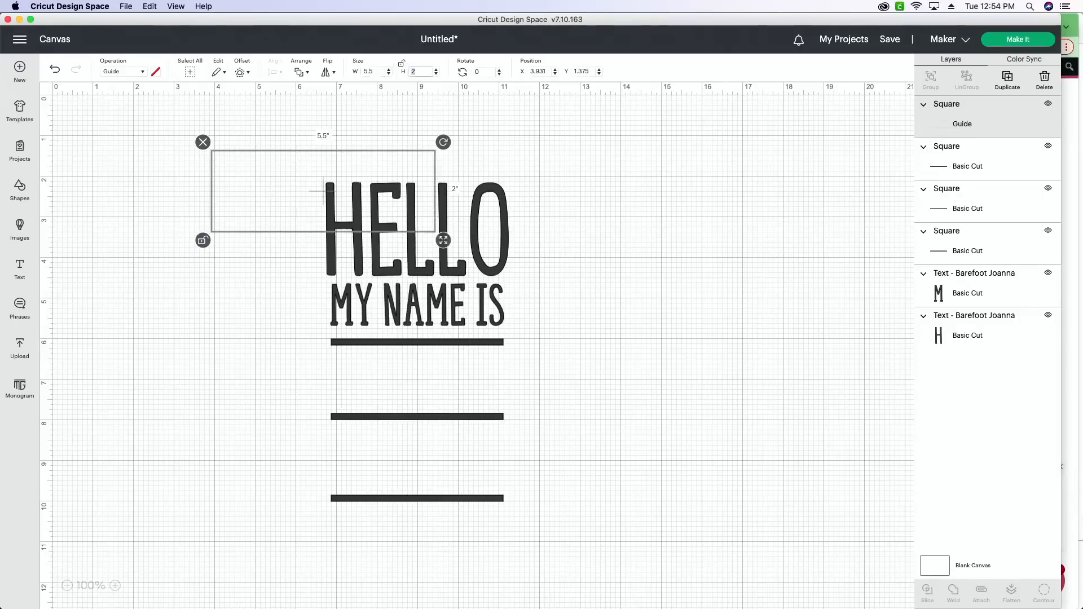
{"action": "type", "text": "7.5"}
{"action": "key", "text": "Tab"}
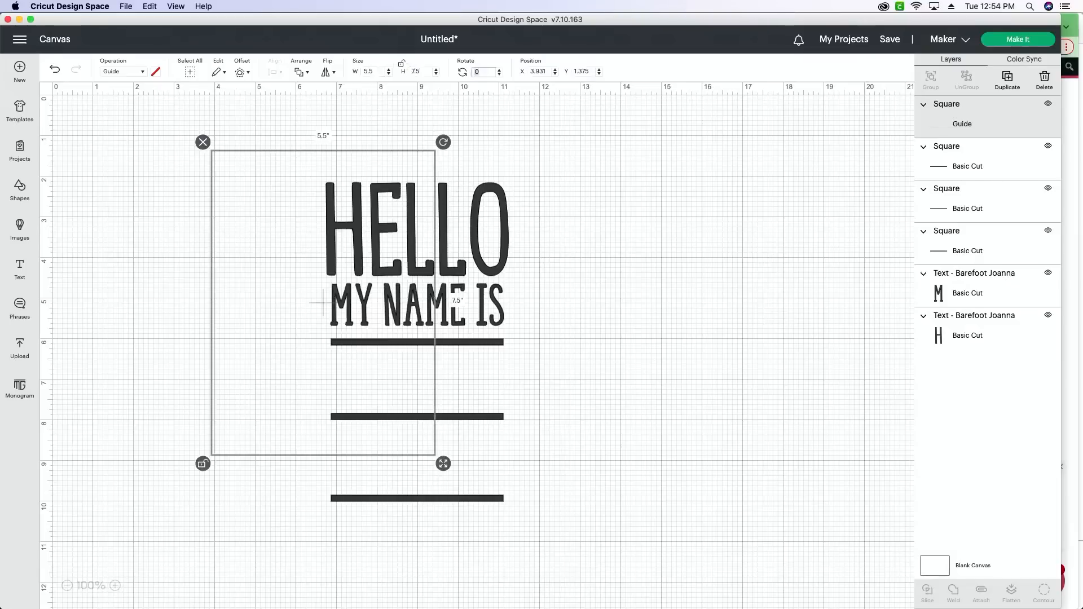
{"action": "left_click_drag", "start_coordinate": [231, 303], "coordinate": [573, 314]}
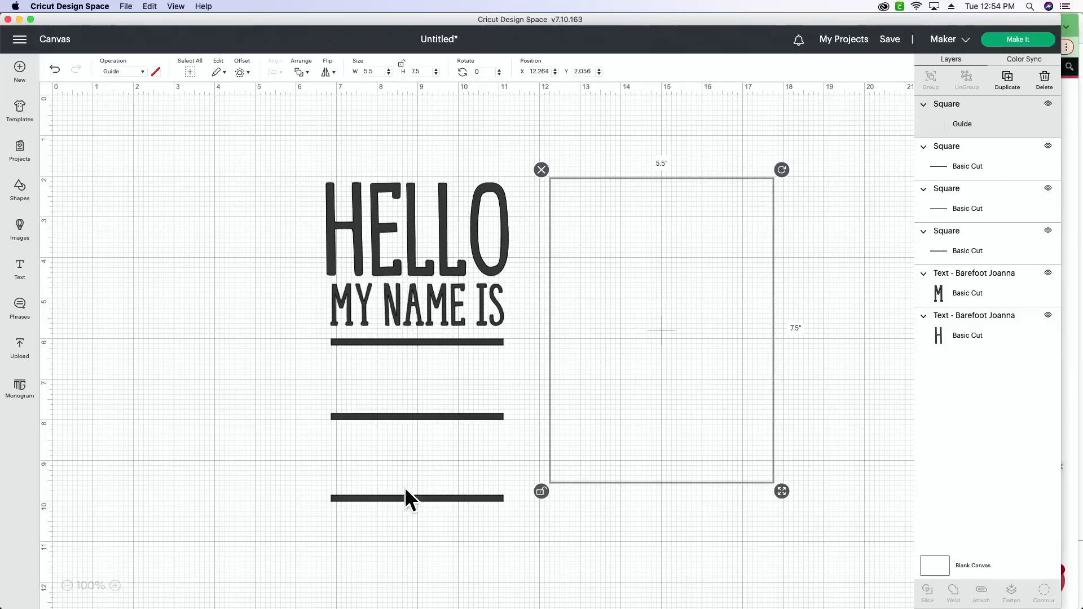
- Attach the texts and bars together, scale them to about 3.87" by 6.77" and center them inside the guide rectangle
{"action": "left_click_drag", "start_coordinate": [463, 533], "coordinate": [326, 113]}
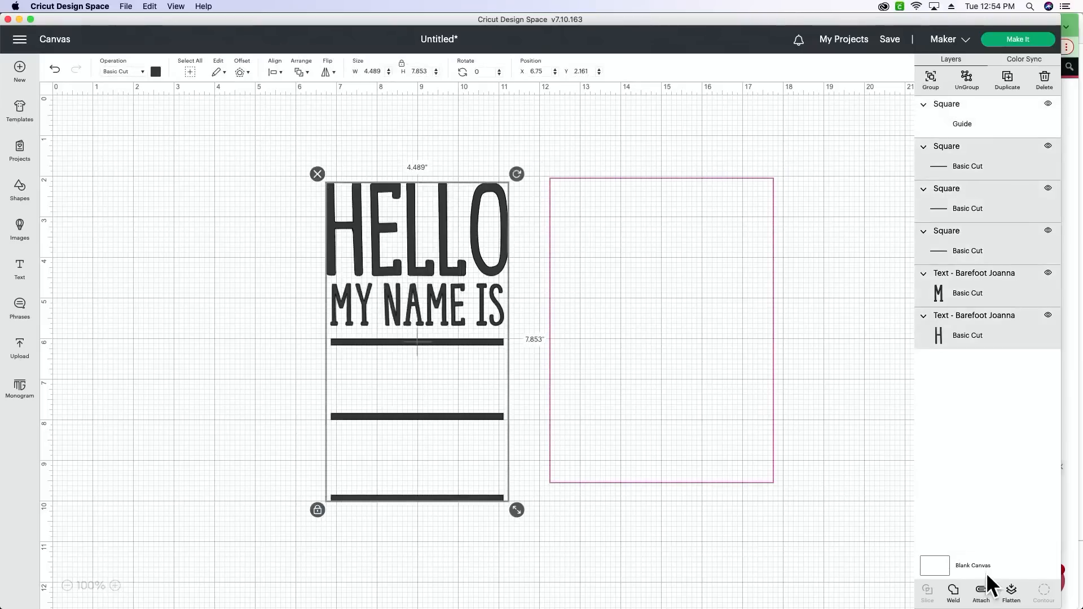
{"action": "left_click", "coordinate": [985, 588]}
{"action": "left_click_drag", "start_coordinate": [515, 512], "coordinate": [458, 449]}
{"action": "left_click_drag", "start_coordinate": [405, 358], "coordinate": [666, 360]}
{"action": "left_click_drag", "start_coordinate": [739, 458], "coordinate": [751, 479]}
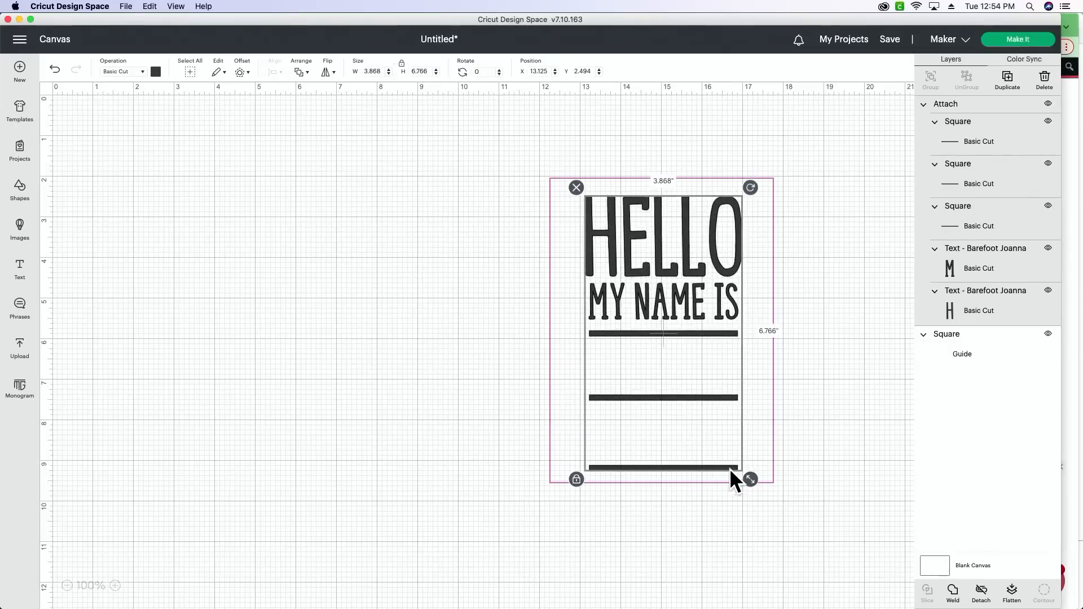
{"action": "left_click", "coordinate": [657, 512]}
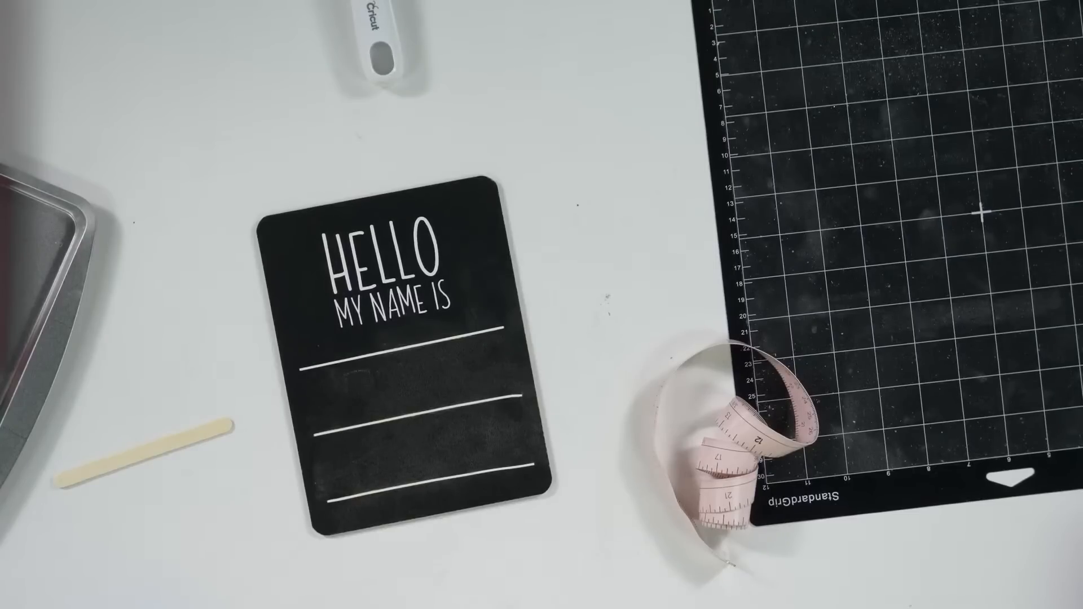
- Search the cut file library for SMILE and look over the matching designs
{"action": "double_click", "coordinate": [452, 338]}
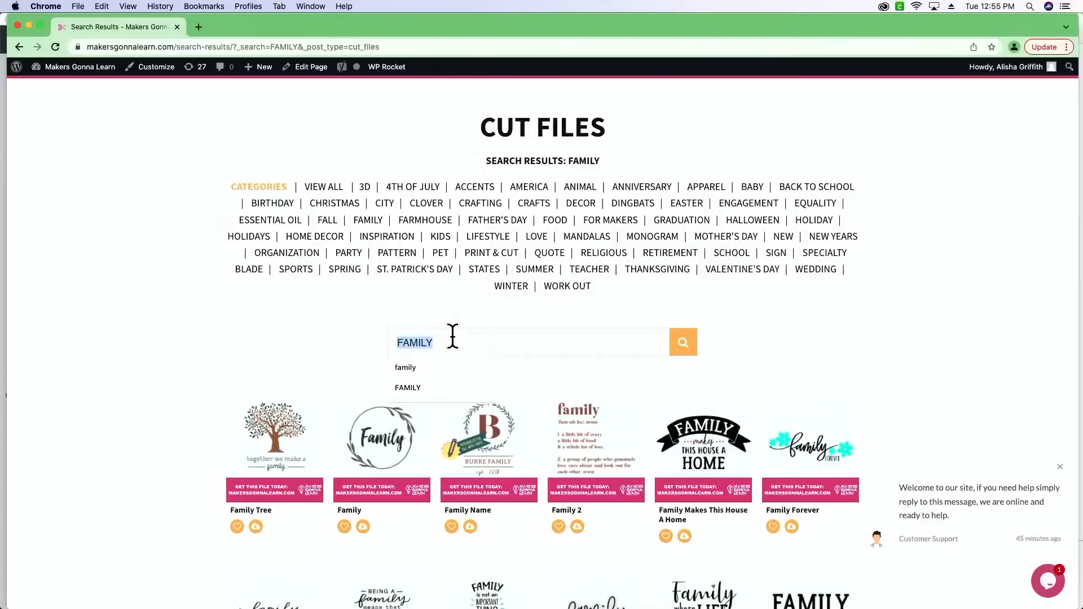
{"action": "type", "text": "SMILE"}
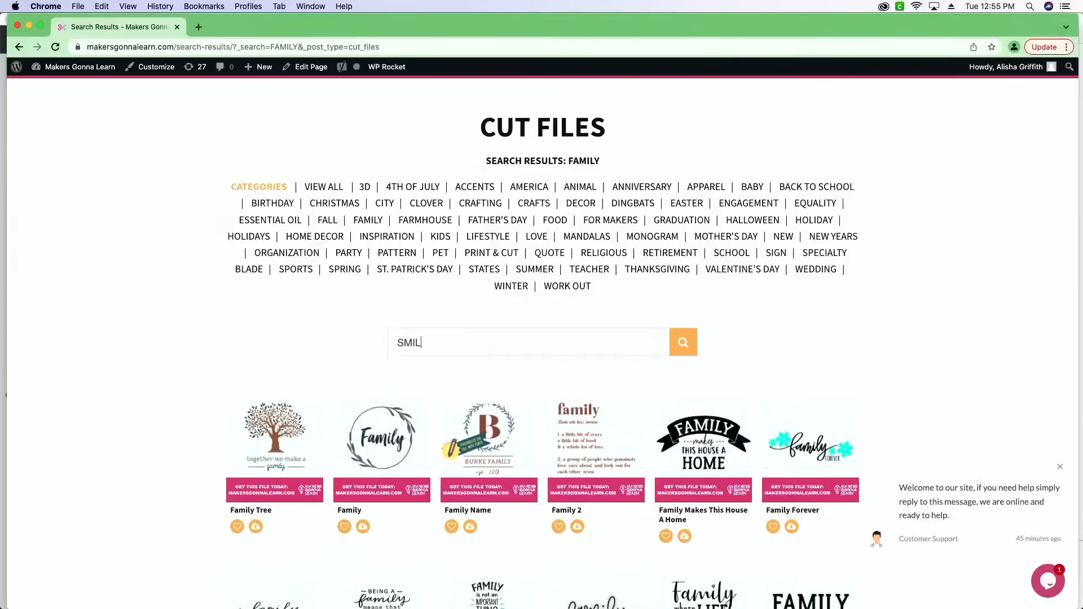
{"action": "key", "text": "Return"}
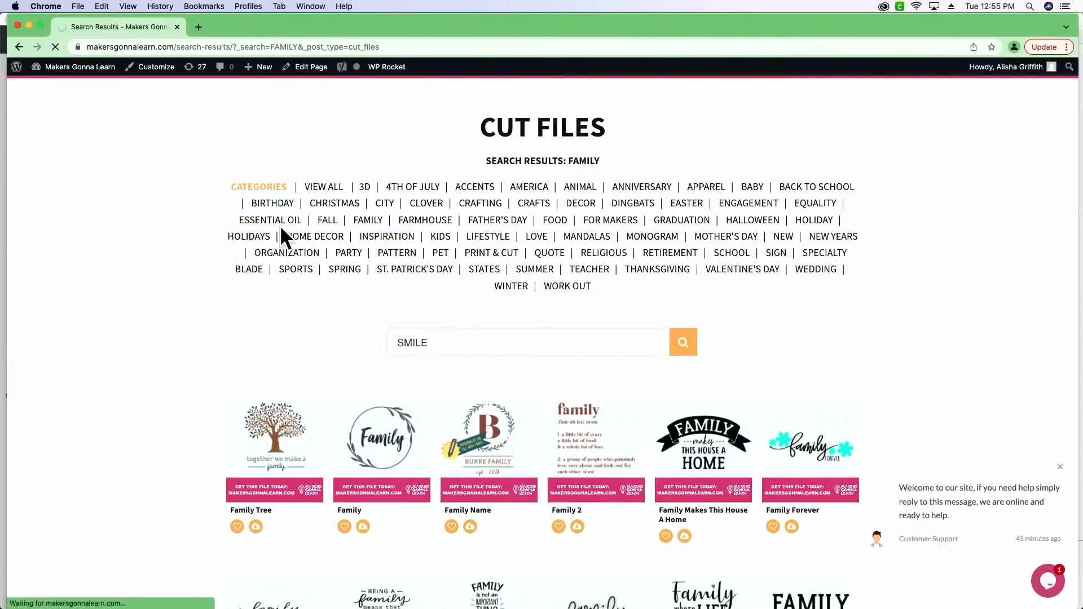
{"action": "scroll", "coordinate": [381, 338], "scroll_direction": "down", "scroll_amount": 3}
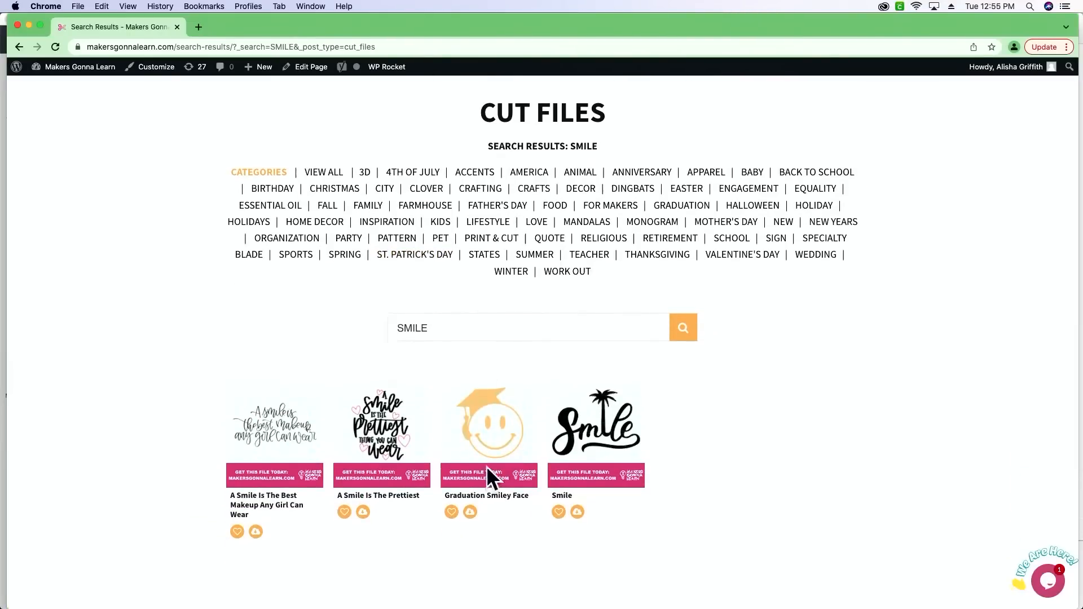
- Download the Graduation Smiley Face cut file, unzip it and open its extracted folder
{"action": "left_click", "coordinate": [470, 511]}
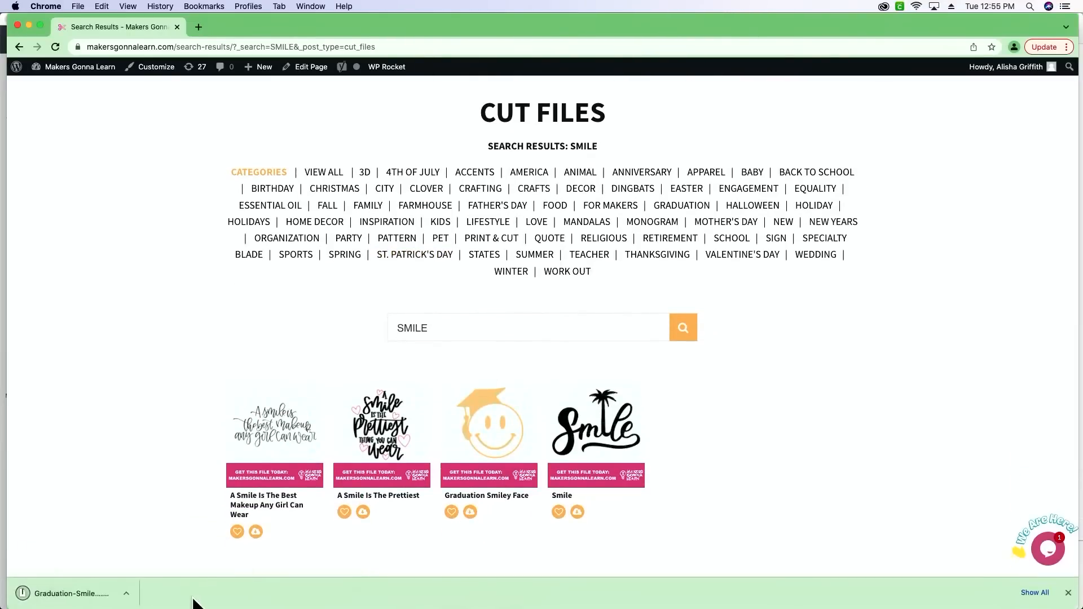
{"action": "left_click", "coordinate": [75, 594]}
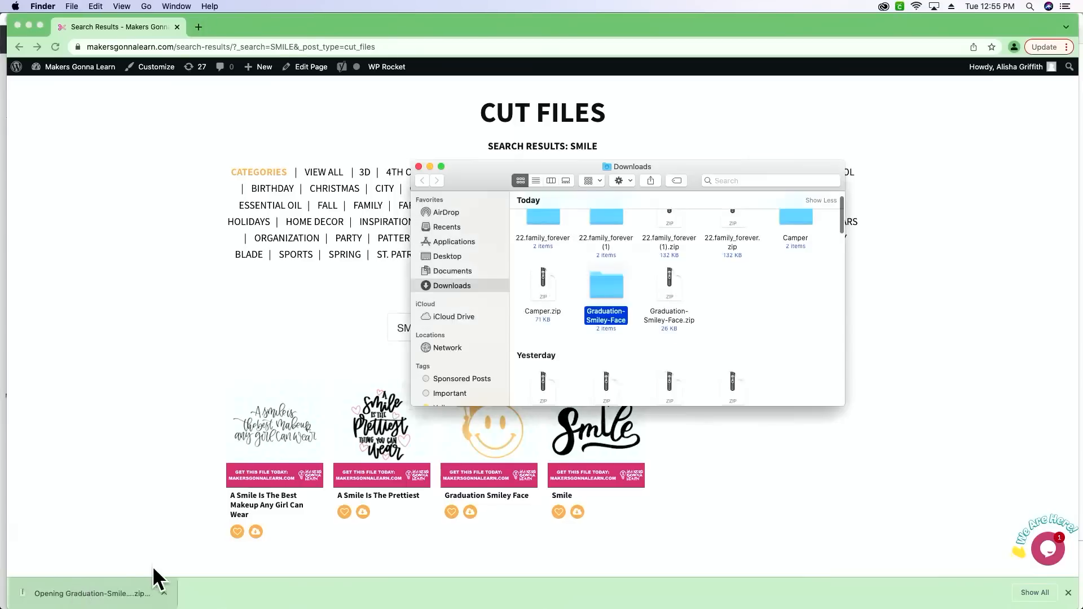
{"action": "double_click", "coordinate": [588, 287]}
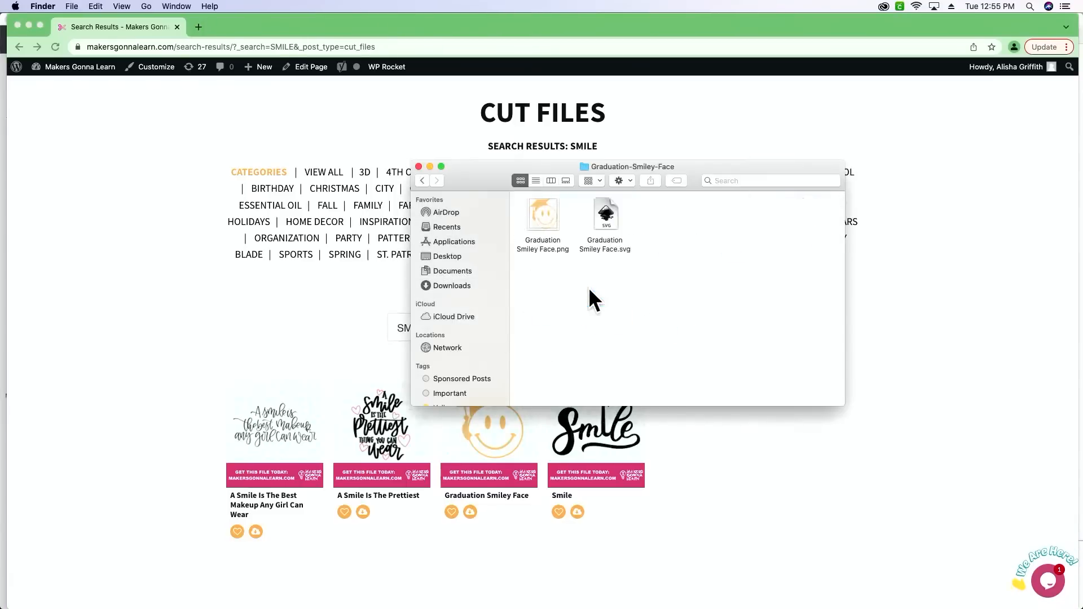
- Switch to Cricut Design Space and load the Graduation Smiley Face file for image upload
{"action": "left_click", "coordinate": [584, 593]}
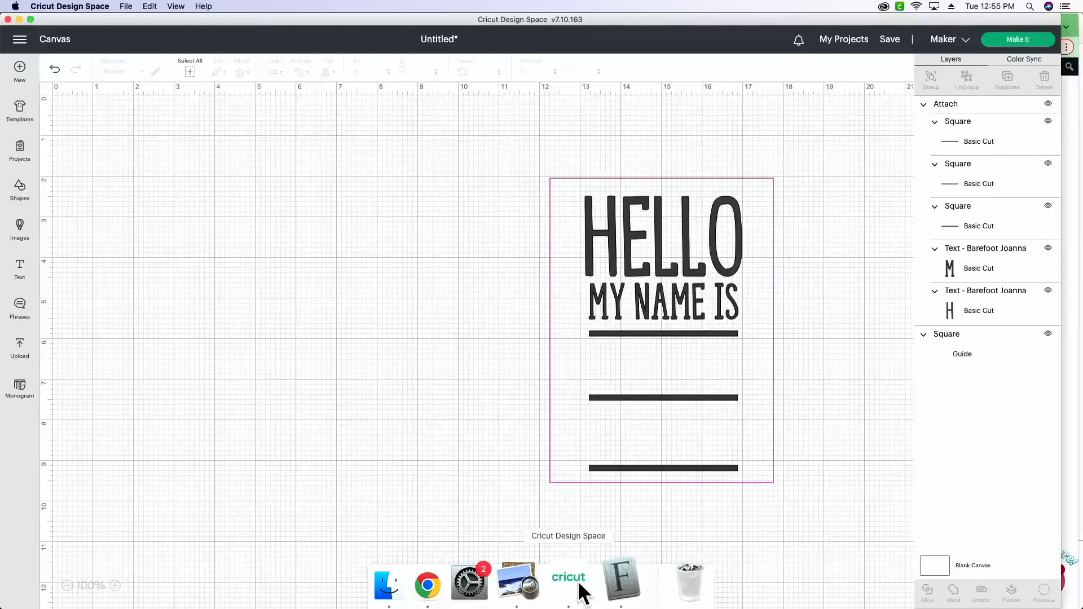
{"action": "left_click", "coordinate": [19, 350]}
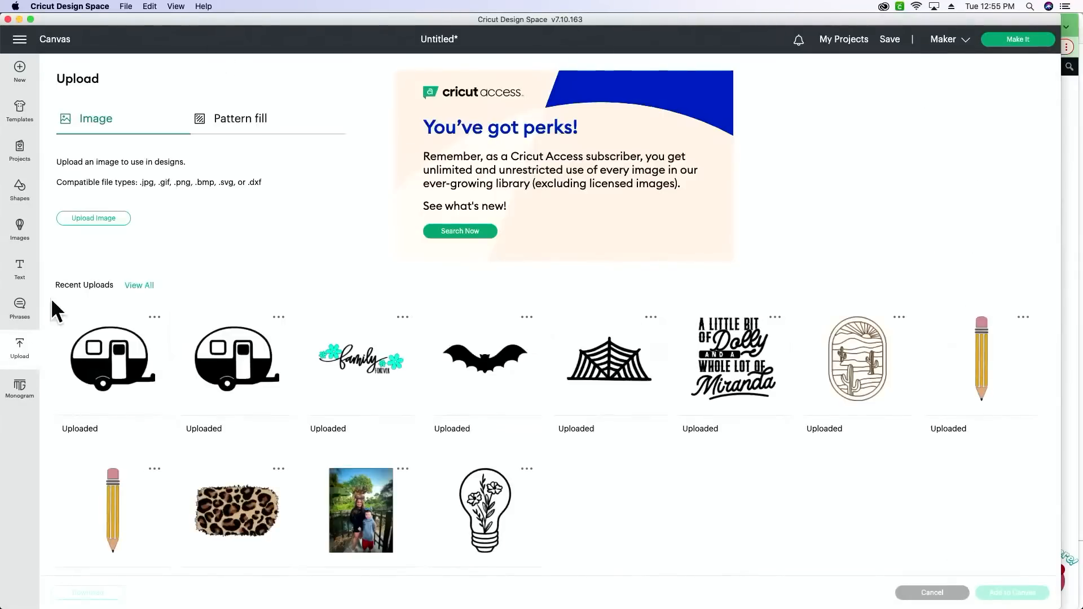
{"action": "left_click", "coordinate": [93, 218]}
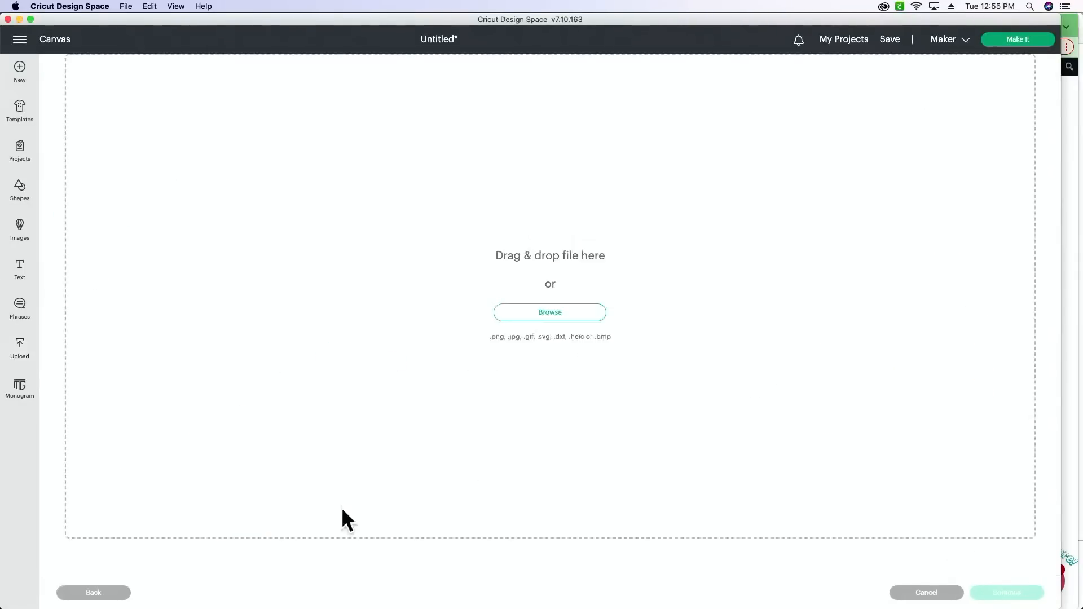
{"action": "left_click", "coordinate": [520, 318]}
{"action": "left_click", "coordinate": [986, 269]}
{"action": "left_click_drag", "start_coordinate": [738, 20], "coordinate": [733, 319]}
{"action": "left_click_drag", "start_coordinate": [598, 219], "coordinate": [584, 402]}
{"action": "left_click_drag", "start_coordinate": [626, 313], "coordinate": [629, 20]}
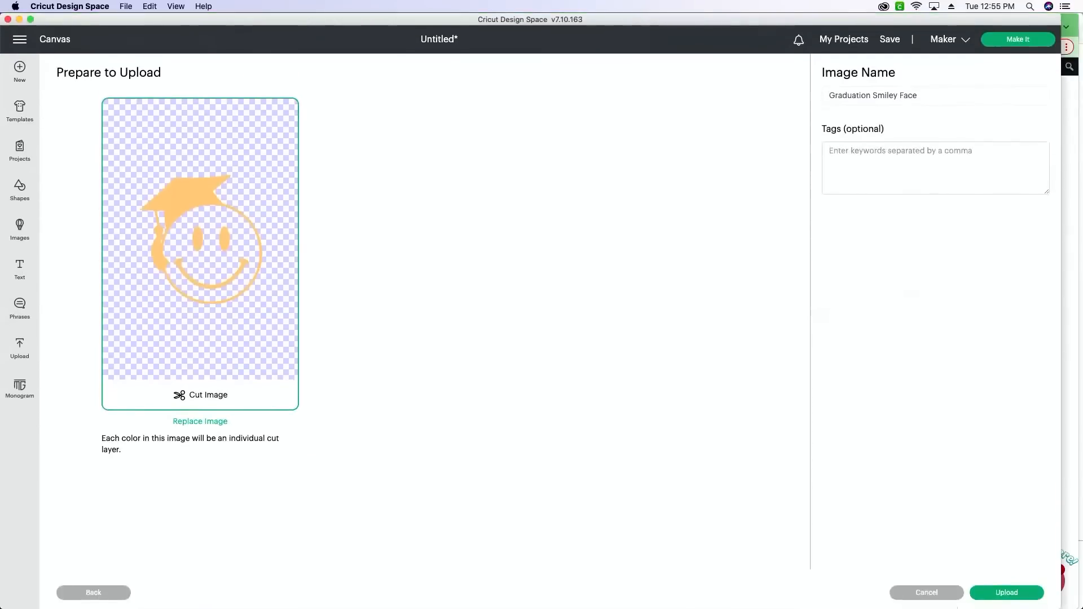
- Upload Graduation Smiley Face, add it to the canvas and move it to just left of the guide rectangle
{"action": "left_click", "coordinate": [1023, 594]}
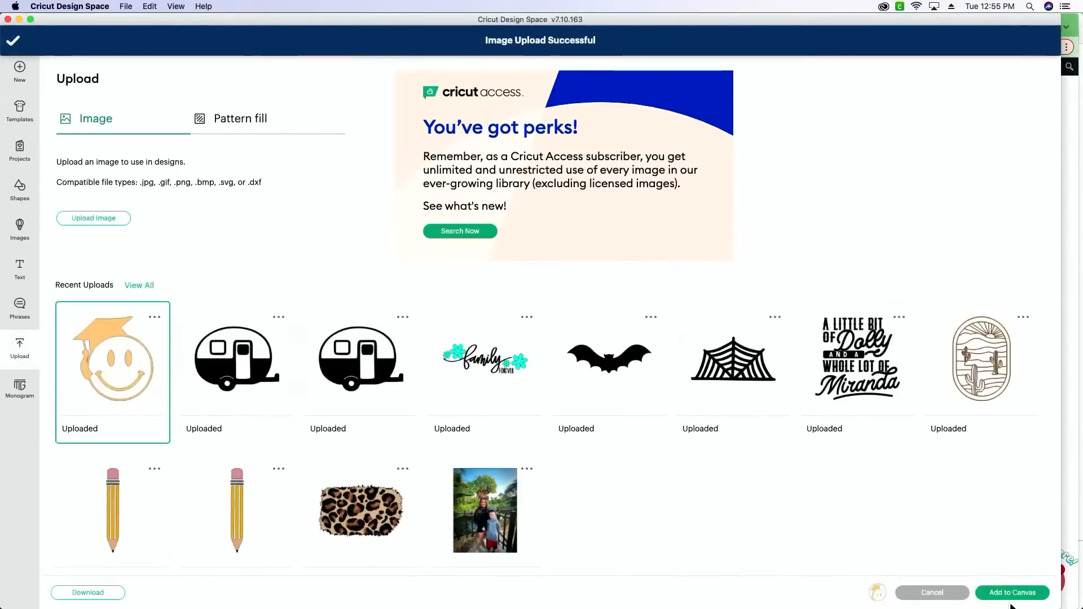
{"action": "left_click", "coordinate": [1010, 597]}
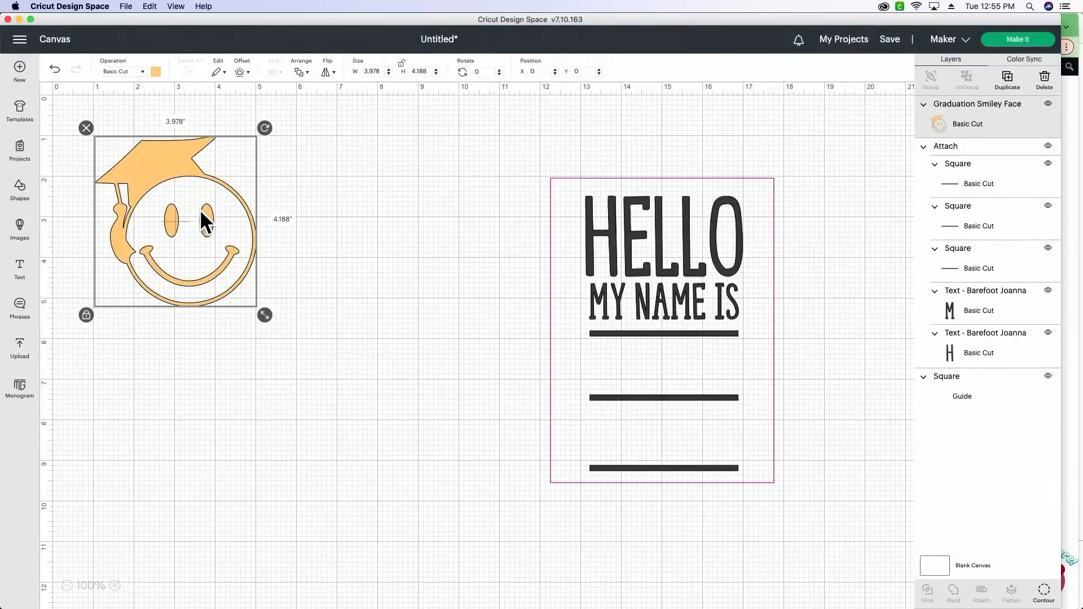
{"action": "left_click_drag", "start_coordinate": [202, 212], "coordinate": [261, 261]}
{"action": "left_click_drag", "start_coordinate": [284, 265], "coordinate": [302, 264]}
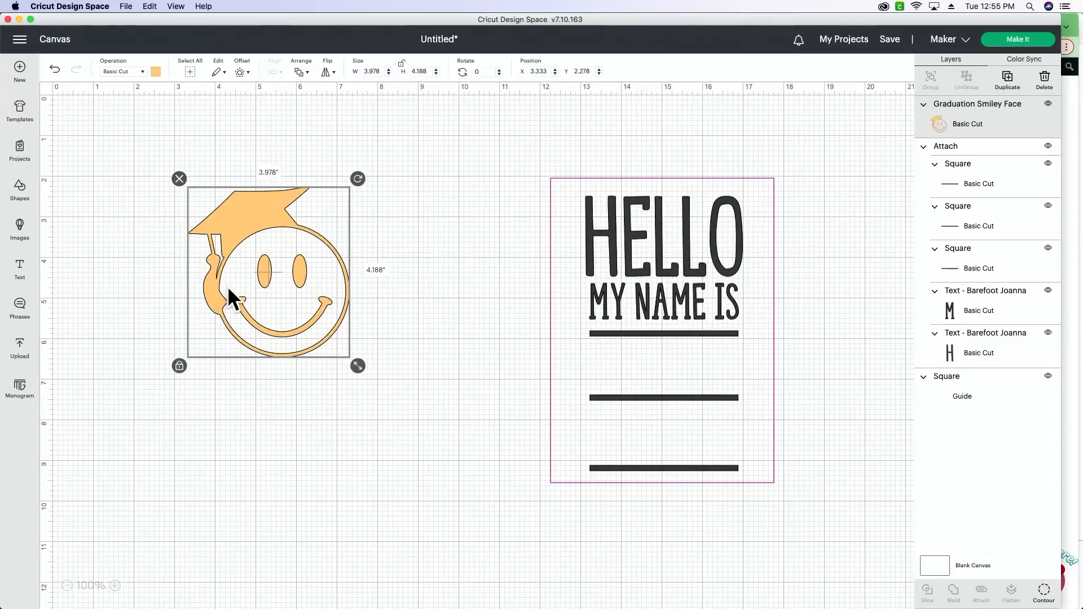
{"action": "left_click_drag", "start_coordinate": [229, 293], "coordinate": [367, 253]}
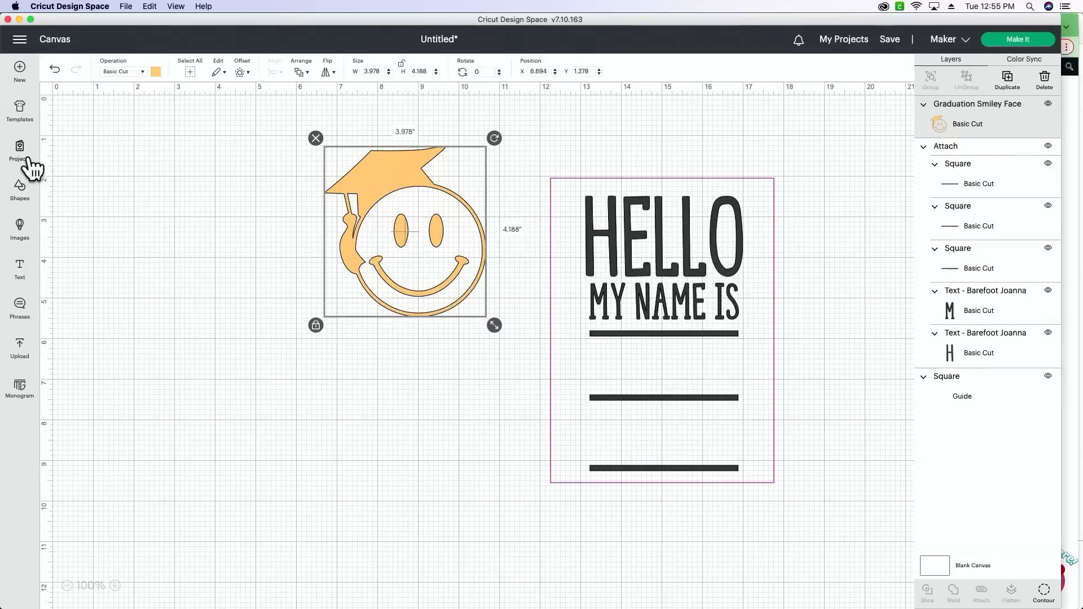
- Insert a circle shape and move it into the empty area left of the smiley face
{"action": "mouse_move", "coordinate": [22, 189]}
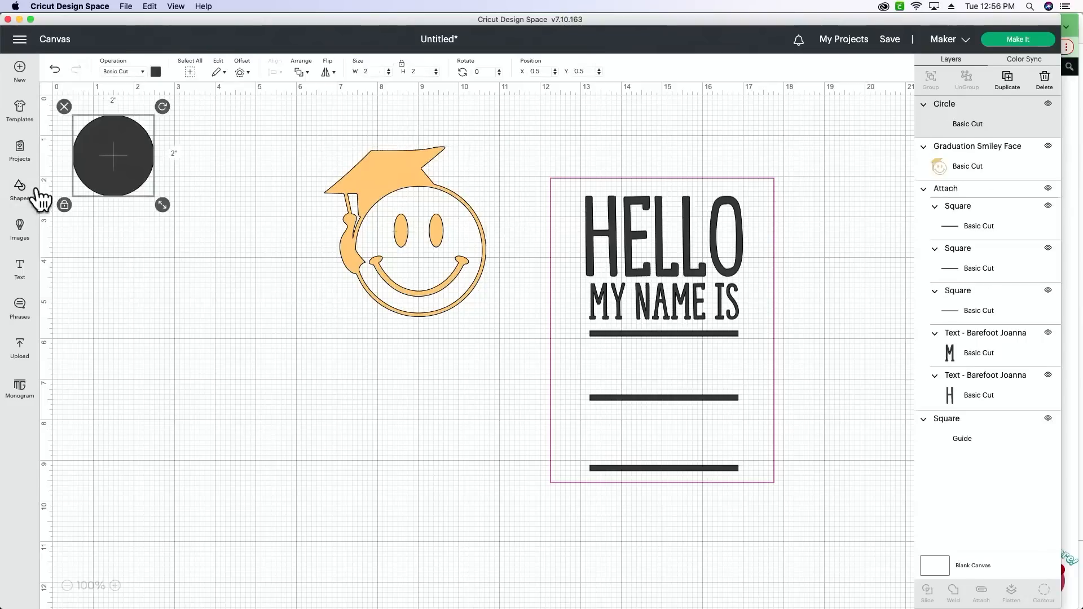
{"action": "left_click_drag", "start_coordinate": [114, 198], "coordinate": [138, 277]}
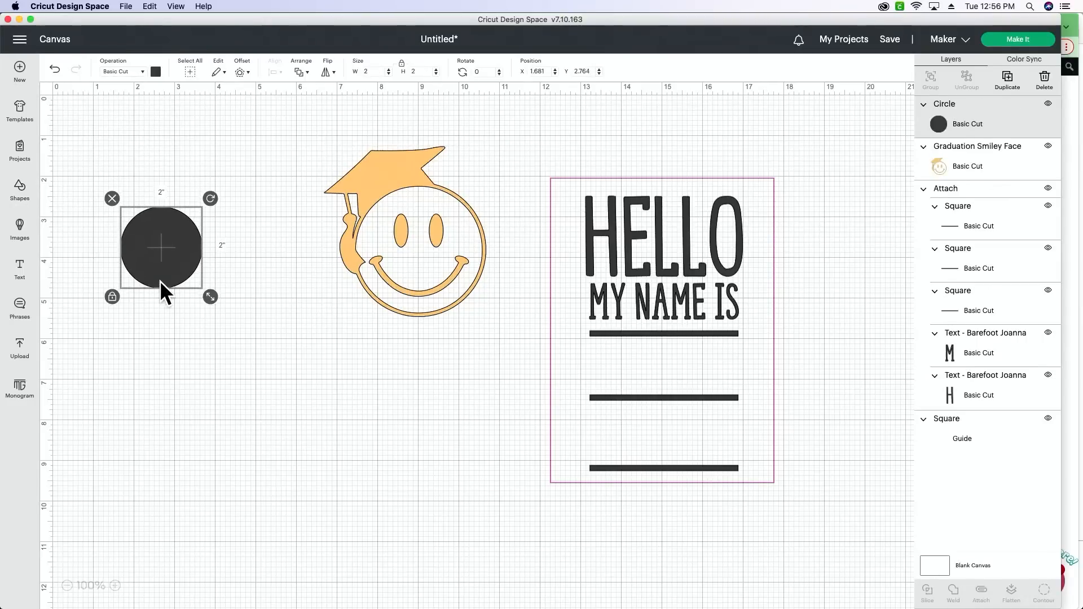
- Move the guide rectangle beside the circle and the smiley face over to the right end of the HELLO text
{"action": "left_click_drag", "start_coordinate": [773, 367], "coordinate": [407, 417]}
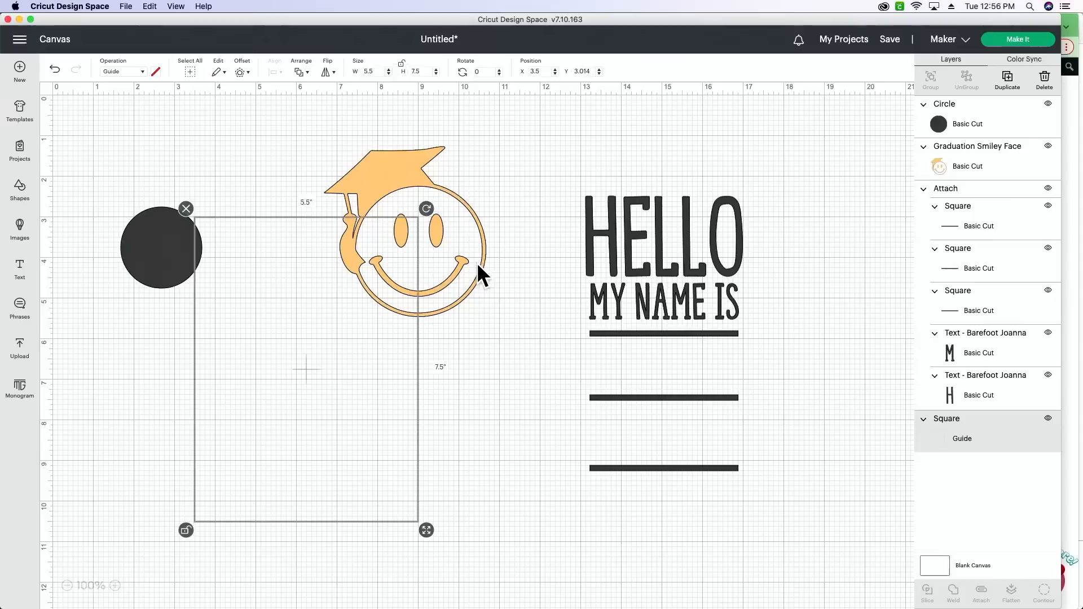
{"action": "left_click_drag", "start_coordinate": [476, 262], "coordinate": [860, 252]}
{"action": "left_click_drag", "start_coordinate": [355, 307], "coordinate": [371, 273]}
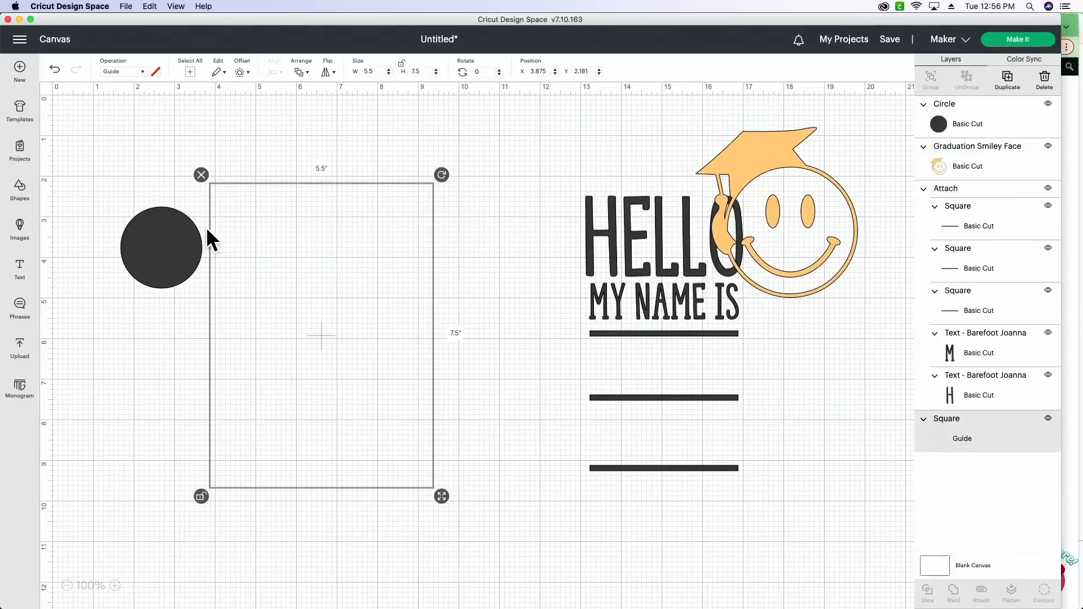
- Enlarge the circle to about 3.69" across and center it inside the guide rectangle
{"action": "left_click_drag", "start_coordinate": [159, 239], "coordinate": [276, 281]}
{"action": "left_click_drag", "start_coordinate": [346, 340], "coordinate": [373, 406]}
{"action": "left_click_drag", "start_coordinate": [300, 368], "coordinate": [295, 374]}
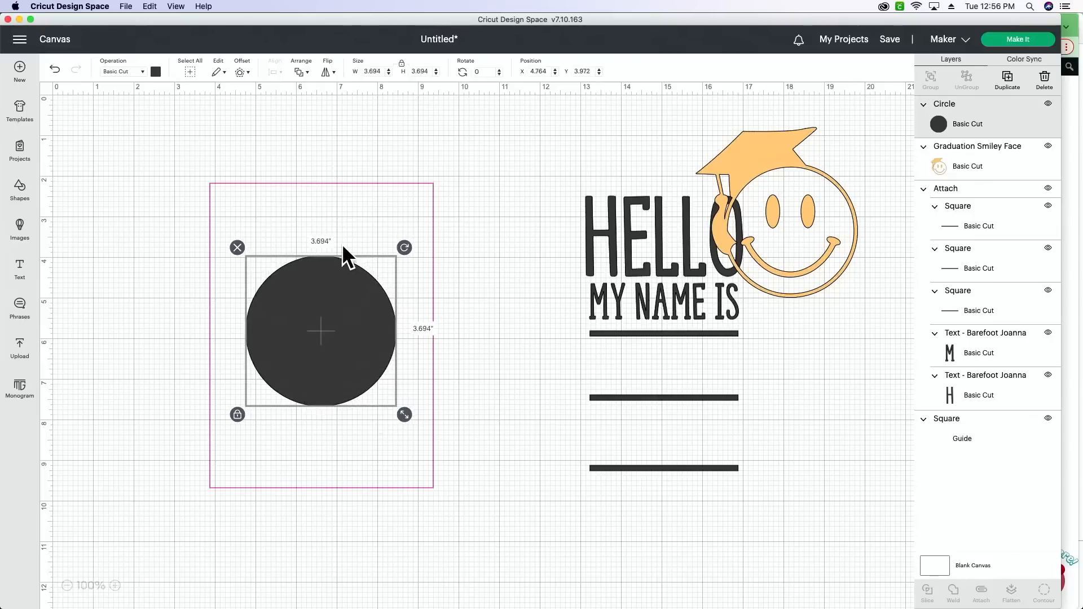
{"action": "left_click_drag", "start_coordinate": [361, 348], "coordinate": [361, 343]}
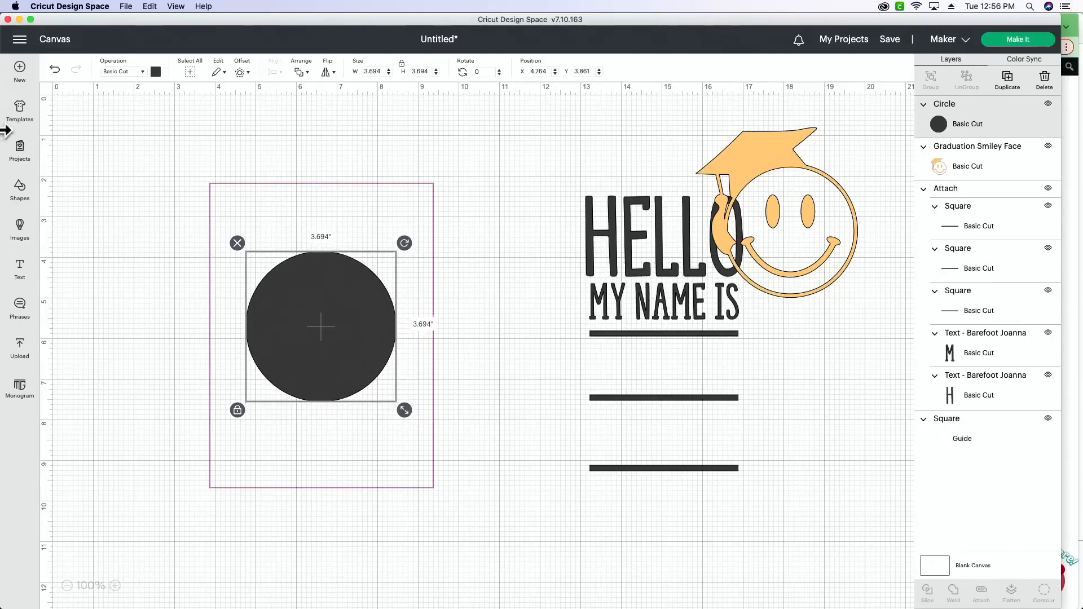
{"action": "left_click", "coordinate": [1008, 79]}
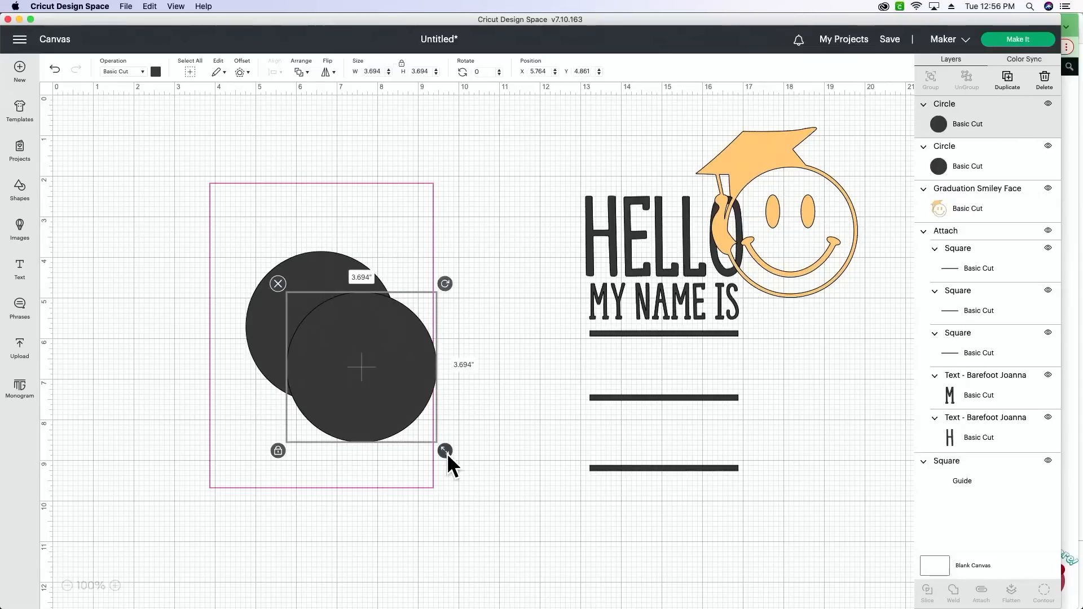
{"action": "left_click_drag", "start_coordinate": [447, 453], "coordinate": [427, 433]}
{"action": "left_click_drag", "start_coordinate": [385, 402], "coordinate": [179, 383]}
{"action": "key", "text": "Delete"}
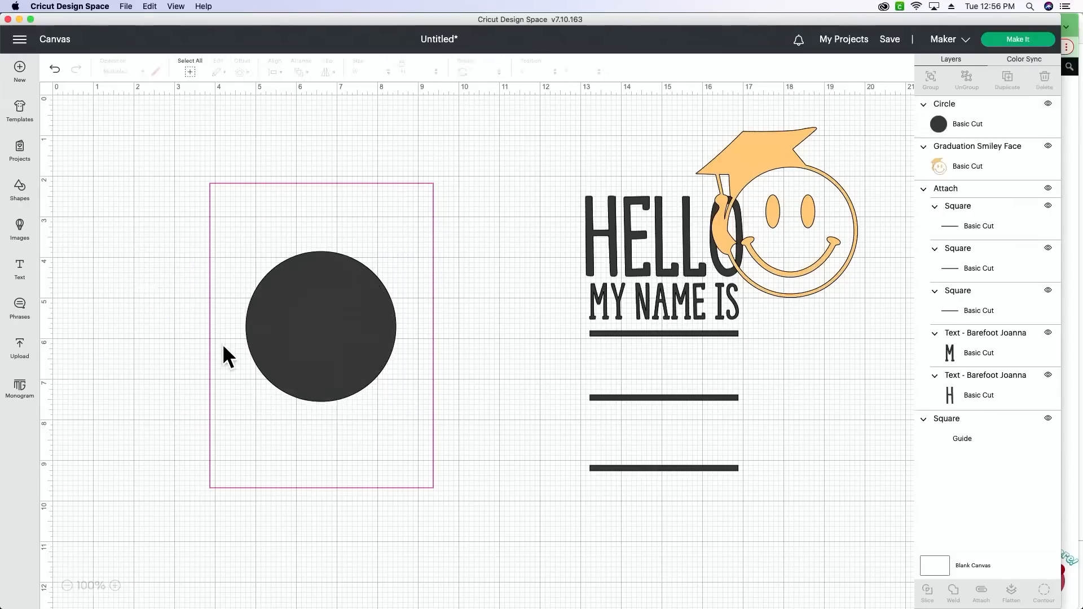
- Create a 0.15" offset with rounded corners around the circle
{"action": "left_click", "coordinate": [366, 354]}
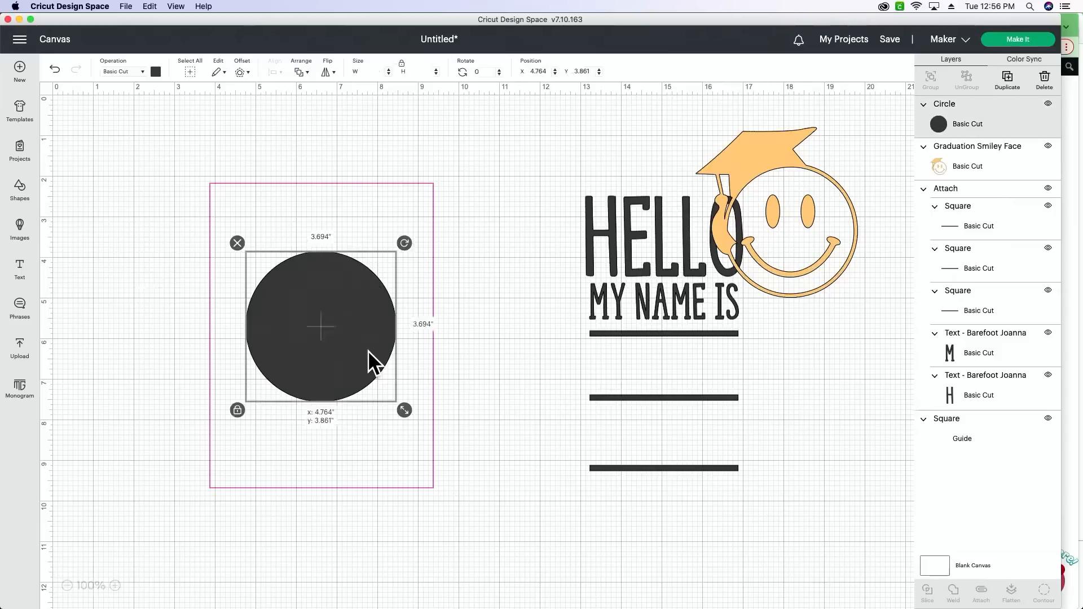
{"action": "left_click", "coordinate": [240, 74]}
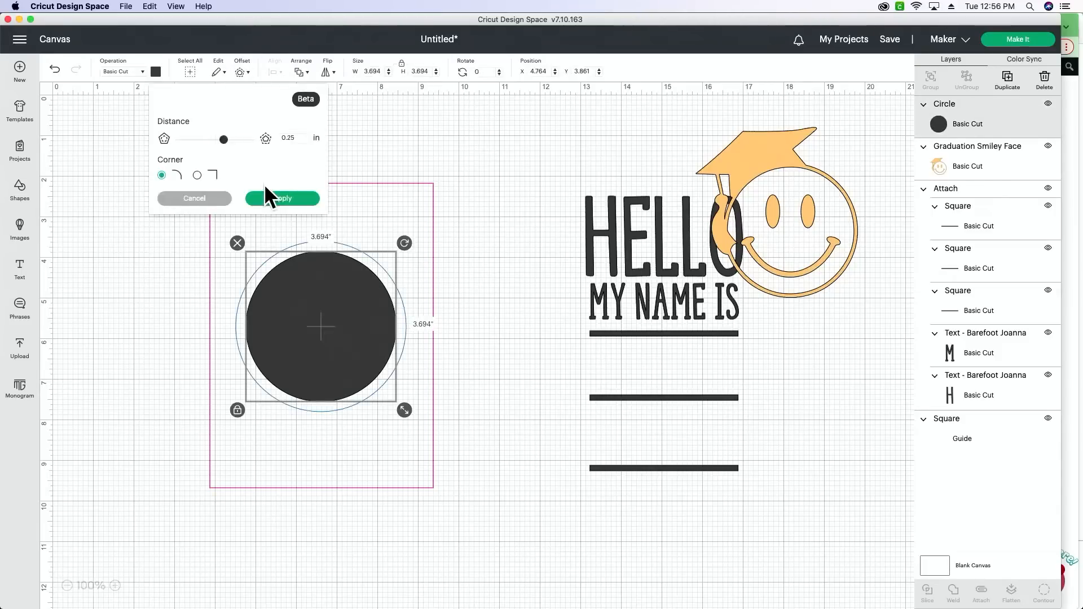
{"action": "double_click", "coordinate": [289, 137]}
{"action": "type", "text": ".1"}
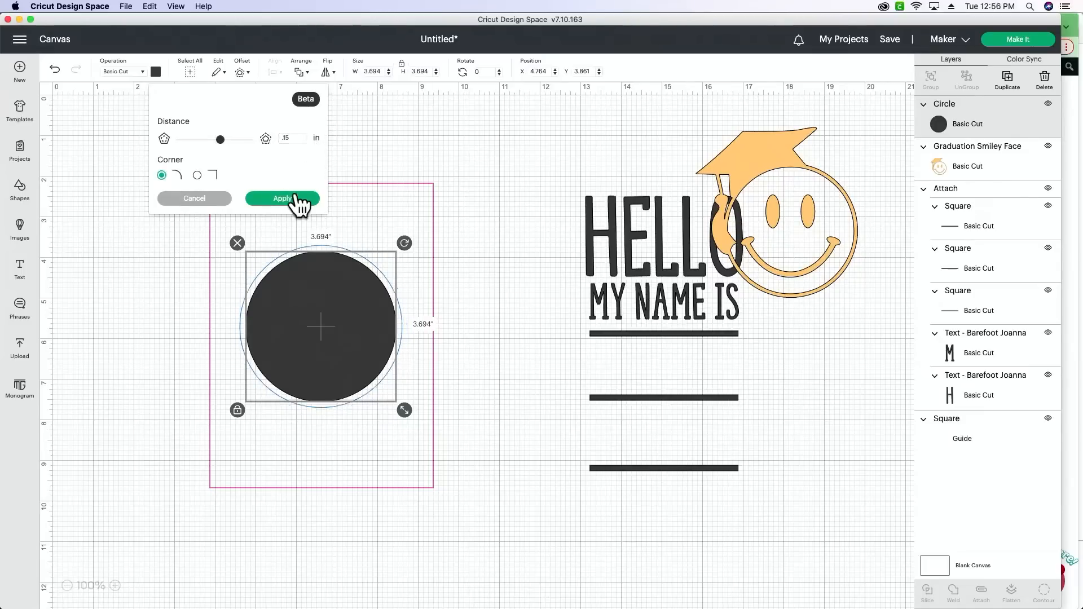
{"action": "left_click", "coordinate": [297, 200]}
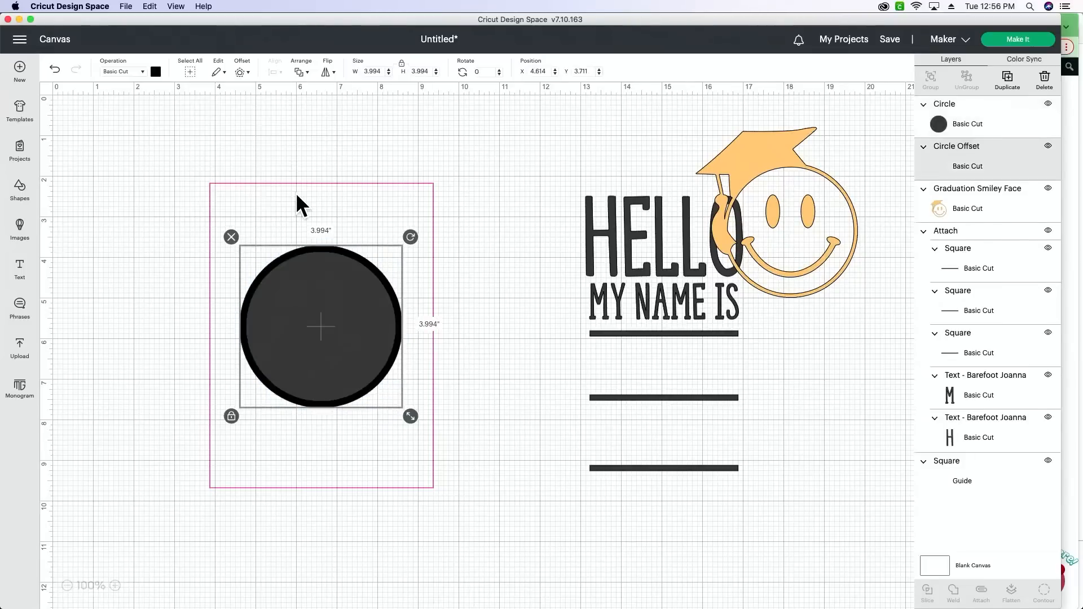
- With the guide moved aside, slice the circle out of its offset and delete the leftover disc on top
{"action": "left_click", "coordinate": [282, 458]}
{"action": "left_click_drag", "start_coordinate": [320, 435], "coordinate": [541, 457]}
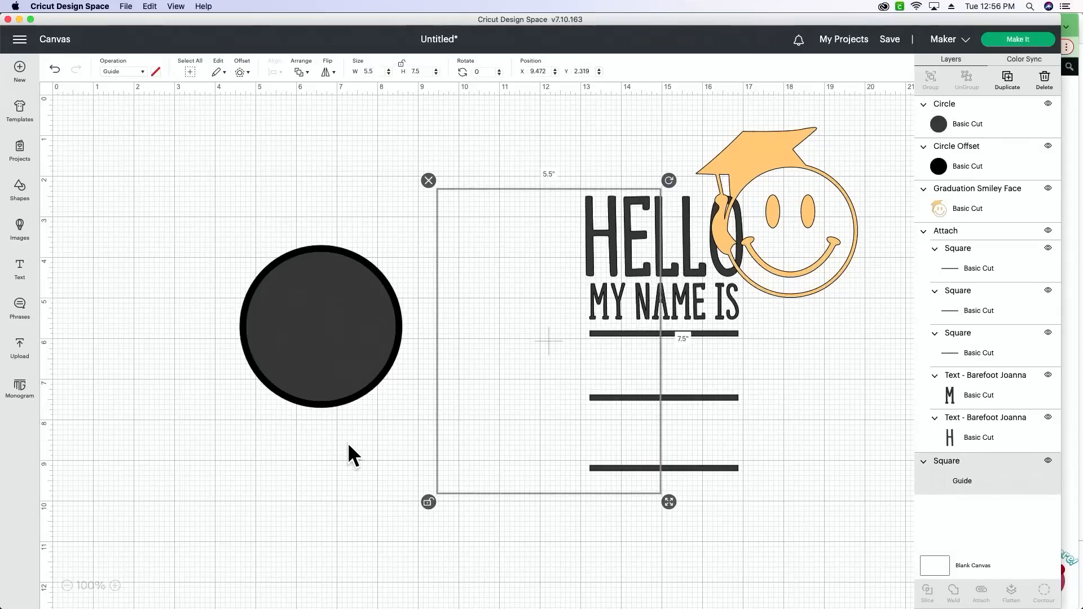
{"action": "left_click_drag", "start_coordinate": [347, 443], "coordinate": [299, 319]}
{"action": "left_click", "coordinate": [928, 598]}
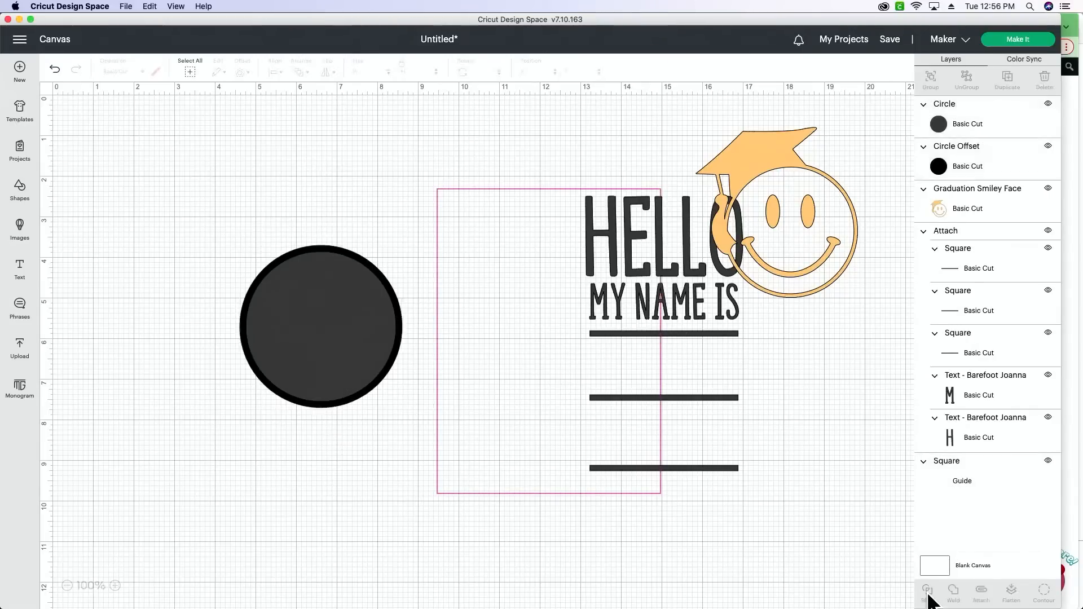
{"action": "left_click", "coordinate": [306, 329]}
{"action": "key", "text": "Delete"}
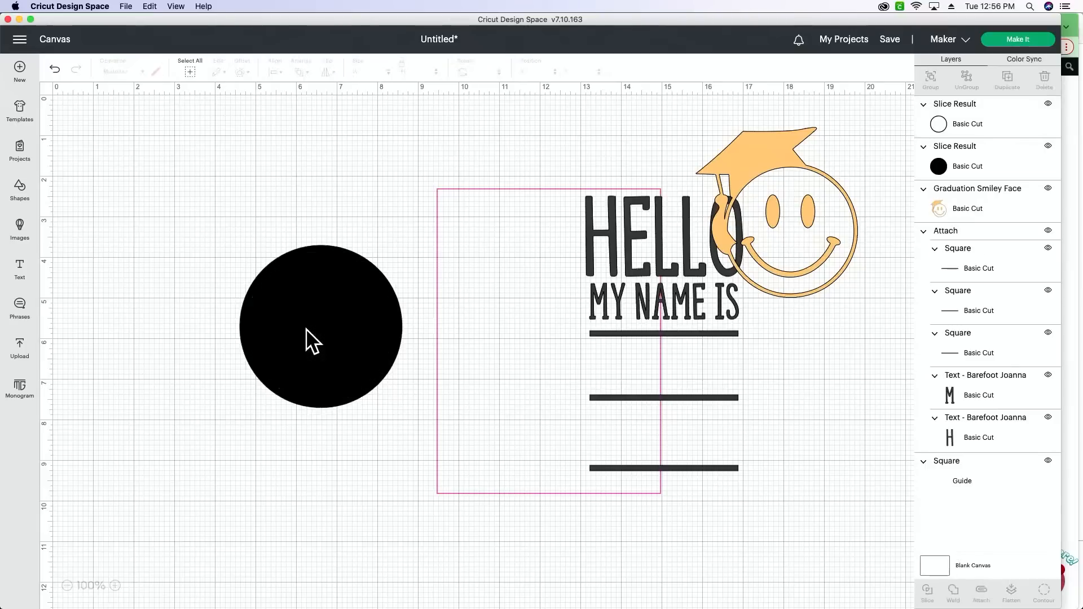
{"action": "left_click", "coordinate": [306, 328]}
{"action": "key", "text": "Delete"}
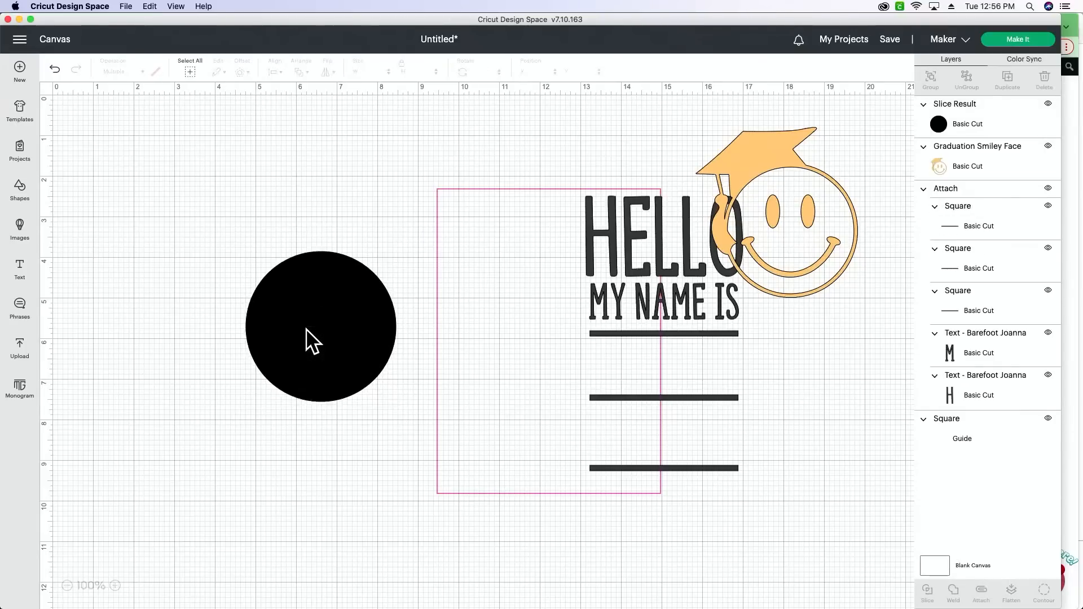
{"action": "key", "text": "super+z"}
- Separate the ring from the remaining solid disc, delete the disc and center the ring inside the guide rectangle
{"action": "left_click_drag", "start_coordinate": [306, 329], "coordinate": [222, 413]}
{"action": "left_click", "coordinate": [362, 285]}
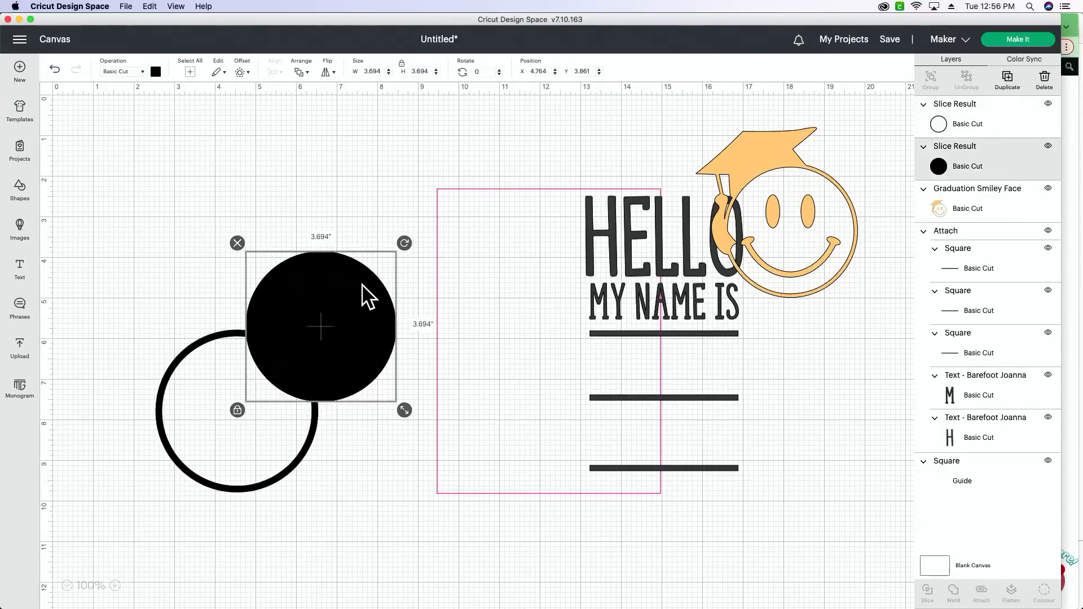
{"action": "key", "text": "Delete"}
{"action": "left_click_drag", "start_coordinate": [452, 304], "coordinate": [249, 327]}
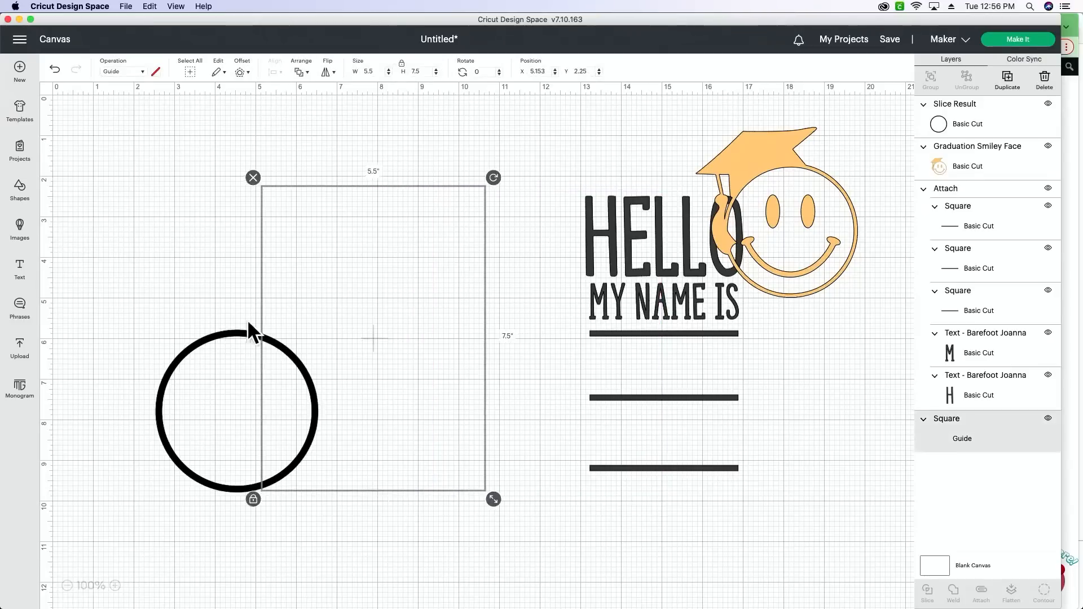
{"action": "left_click_drag", "start_coordinate": [180, 354], "coordinate": [316, 286]}
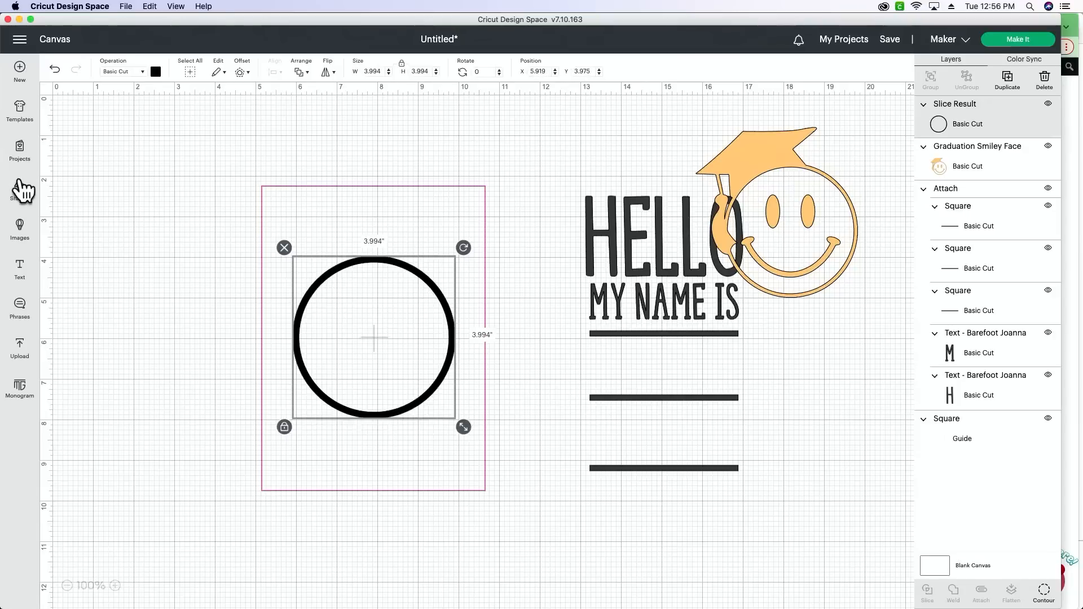
- Insert an oval shape on the canvas
{"action": "left_click", "coordinate": [22, 190]}
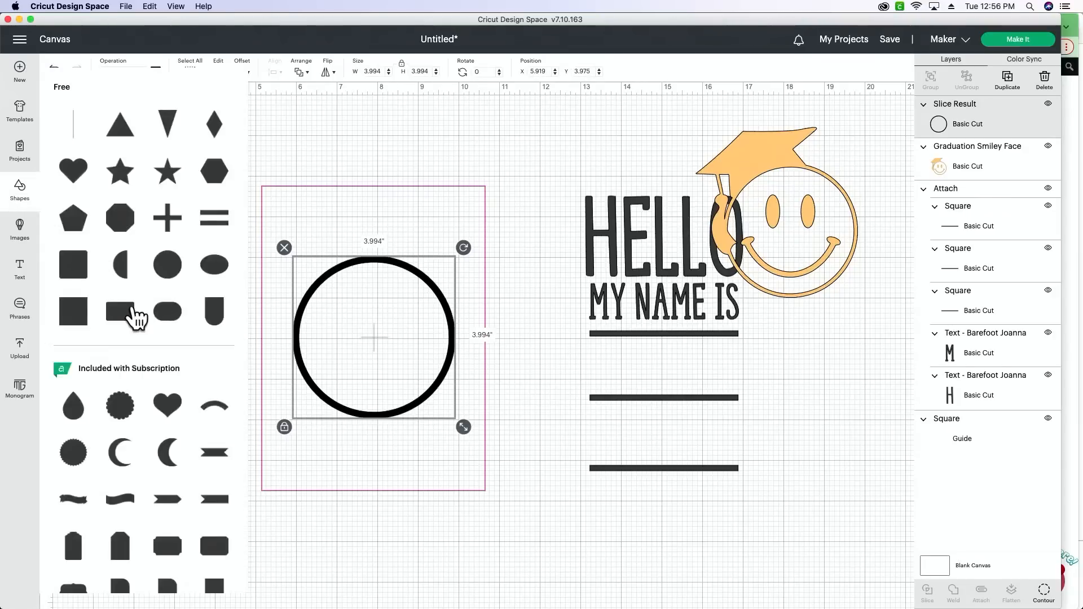
{"action": "left_click", "coordinate": [199, 299]}
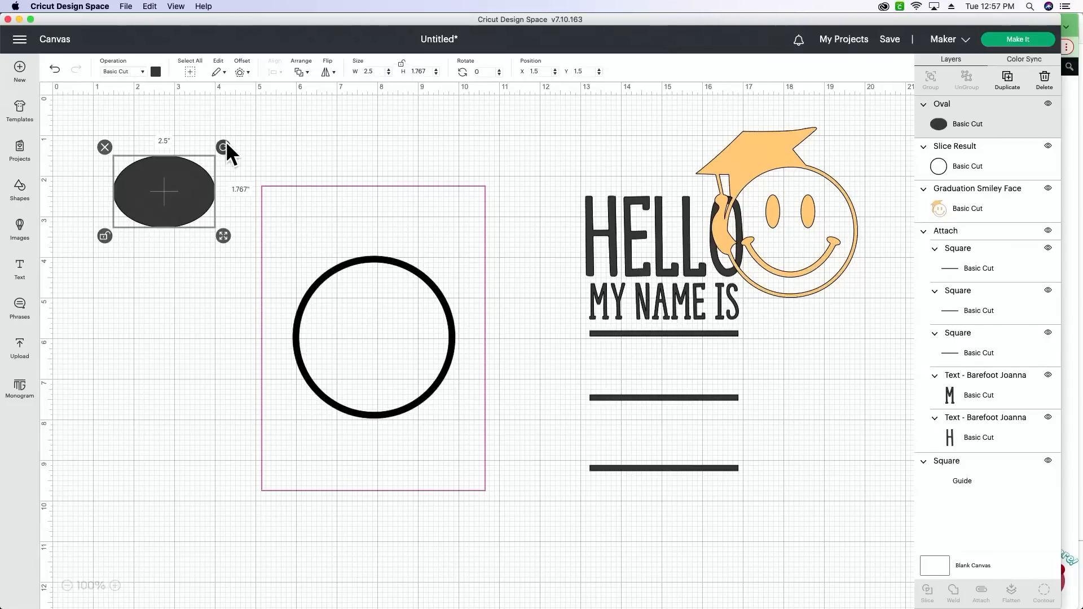
- Rotate the oval 90 degrees and place it, about 0.447" by 0.764" in size, in the upper part of the ring as an eye
{"action": "left_click", "coordinate": [487, 71]}
{"action": "type", "text": "90"}
{"action": "key", "text": "Return"}
{"action": "left_click_drag", "start_coordinate": [211, 248], "coordinate": [360, 313]}
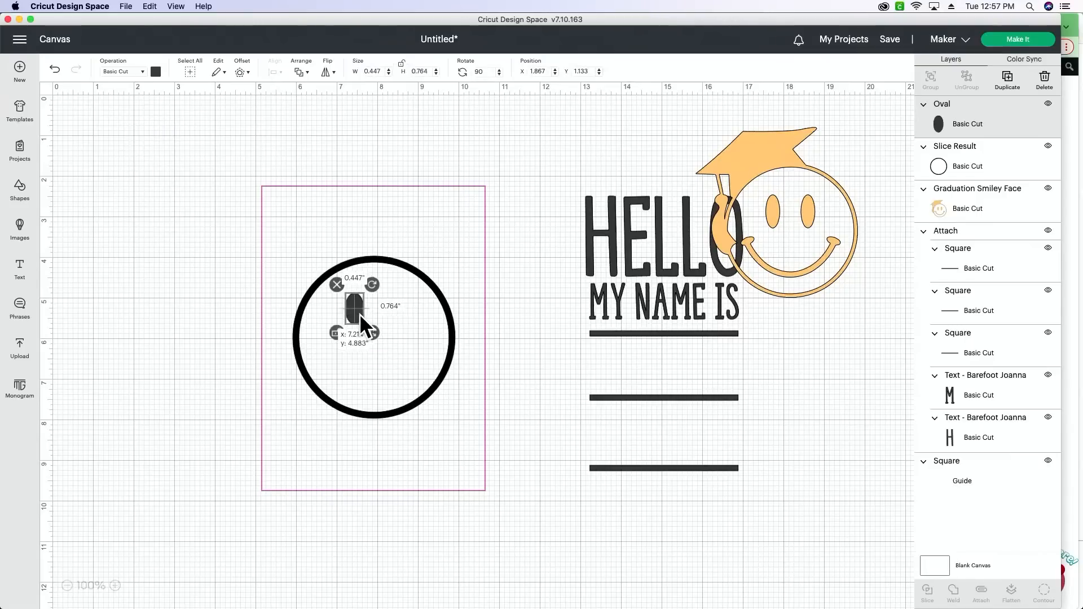
- Duplicate the oval eye and place the copy beside it inside the ring as the second eye
{"action": "left_click", "coordinate": [1008, 85]}
{"action": "left_click_drag", "start_coordinate": [434, 395], "coordinate": [404, 322]}
{"action": "left_click", "coordinate": [519, 474]}
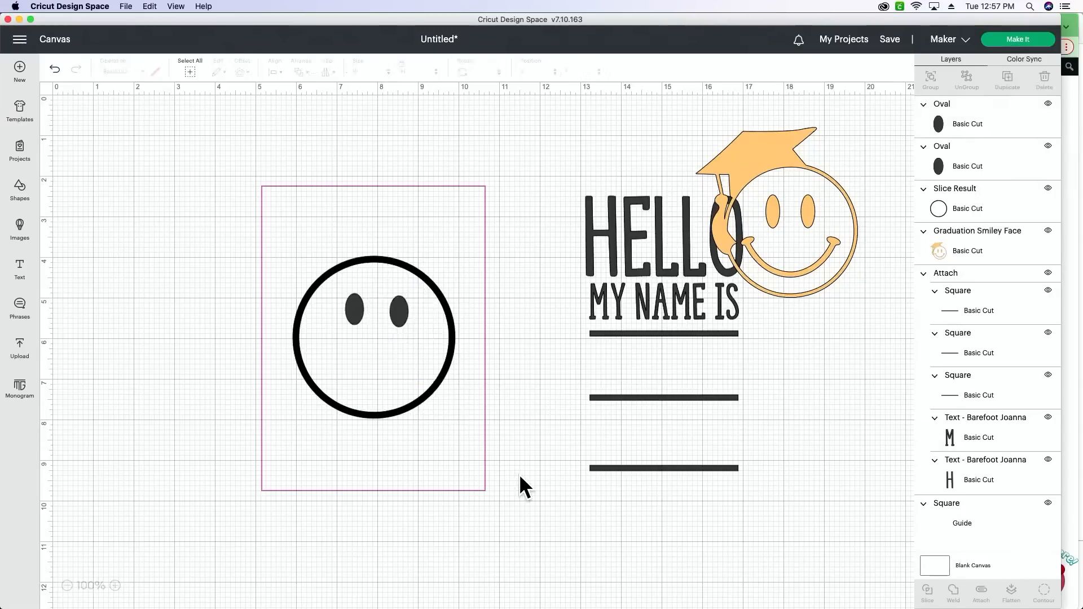
- Move the guide rectangle up about half an inch around the face, and select the attached HELLO lettering
{"action": "left_click", "coordinate": [457, 461]}
{"action": "left_click_drag", "start_coordinate": [457, 461], "coordinate": [457, 439]}
{"action": "left_click", "coordinate": [724, 305]}
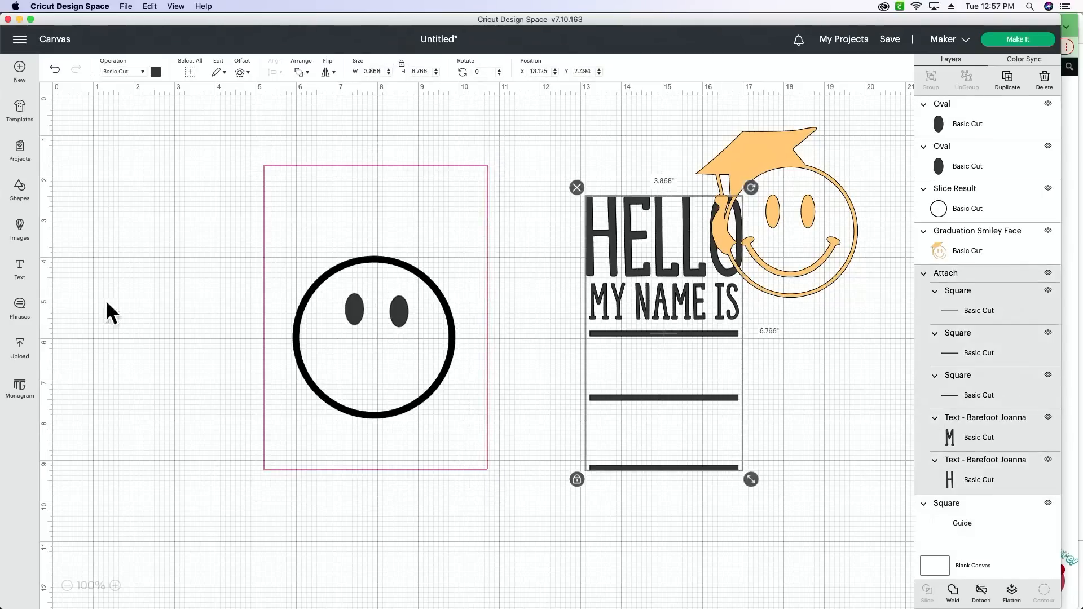
- Add a text object reading "HOW DO YOU FEEL?" to the canvas
{"action": "left_click", "coordinate": [27, 271]}
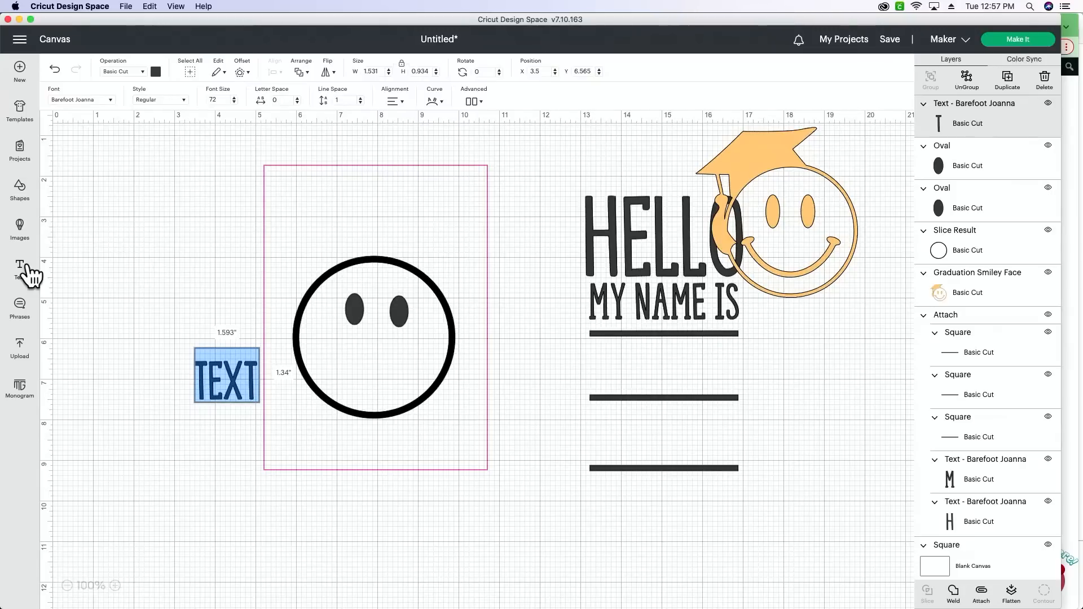
{"action": "type", "text": "W"}
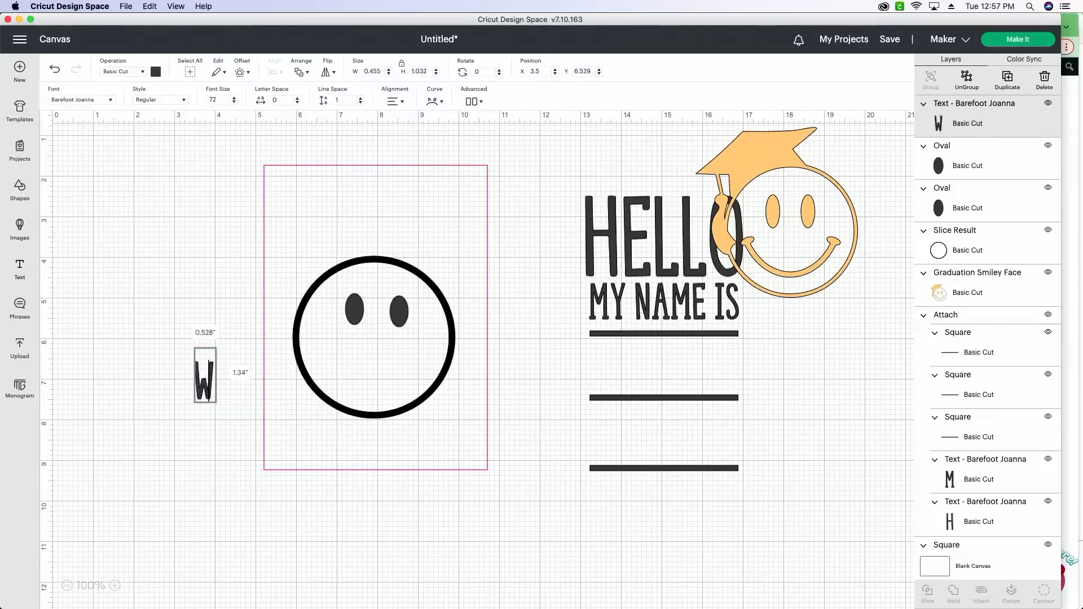
{"action": "key", "text": "BackSpace"}
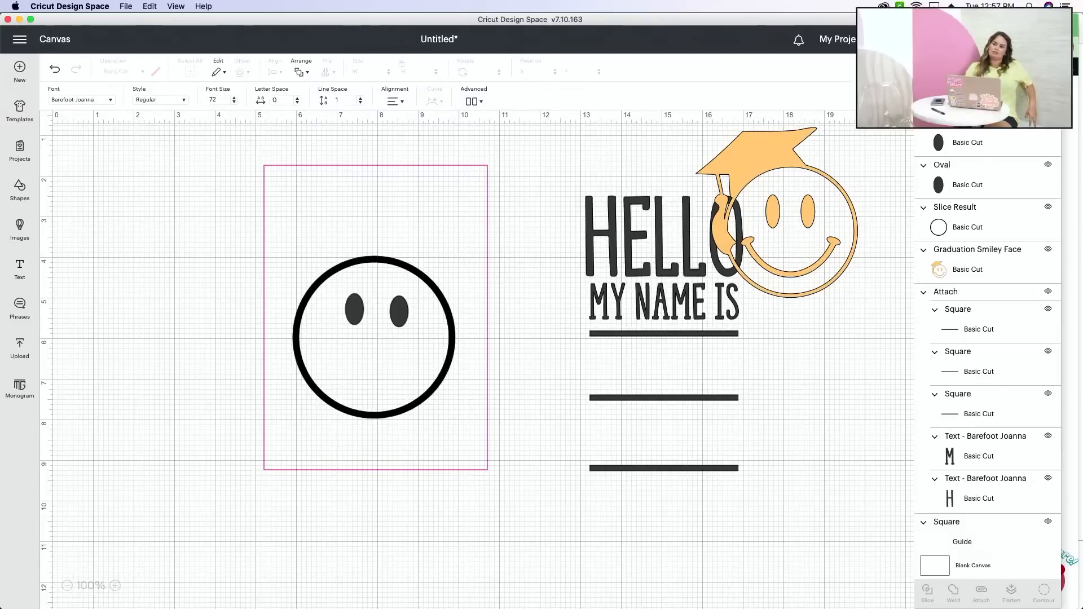
{"action": "type", "text": "HO"}
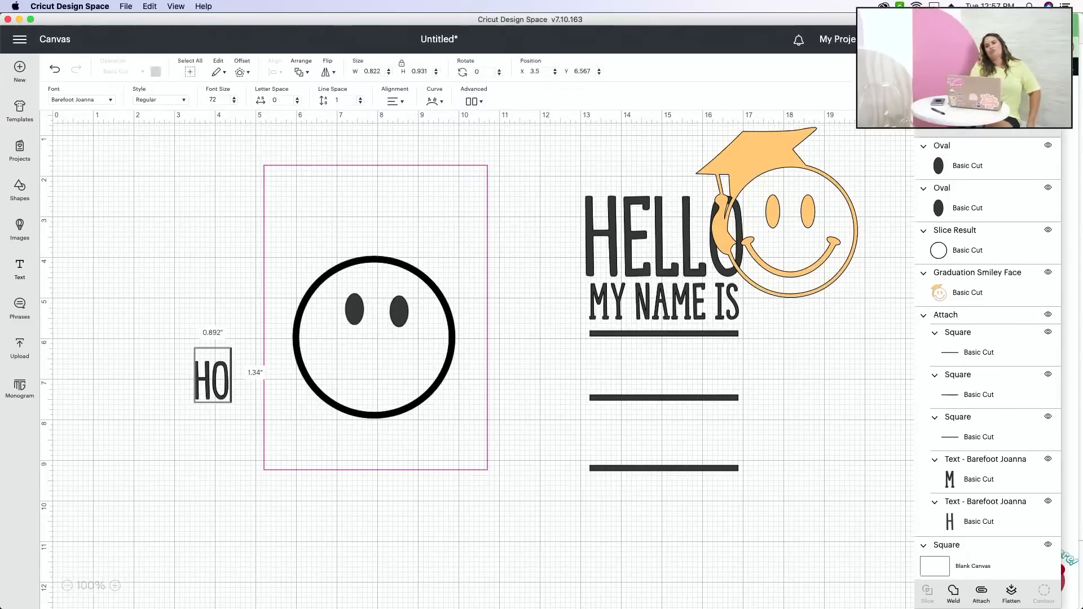
{"action": "type", "text": "W DO YOU FEEL?"}
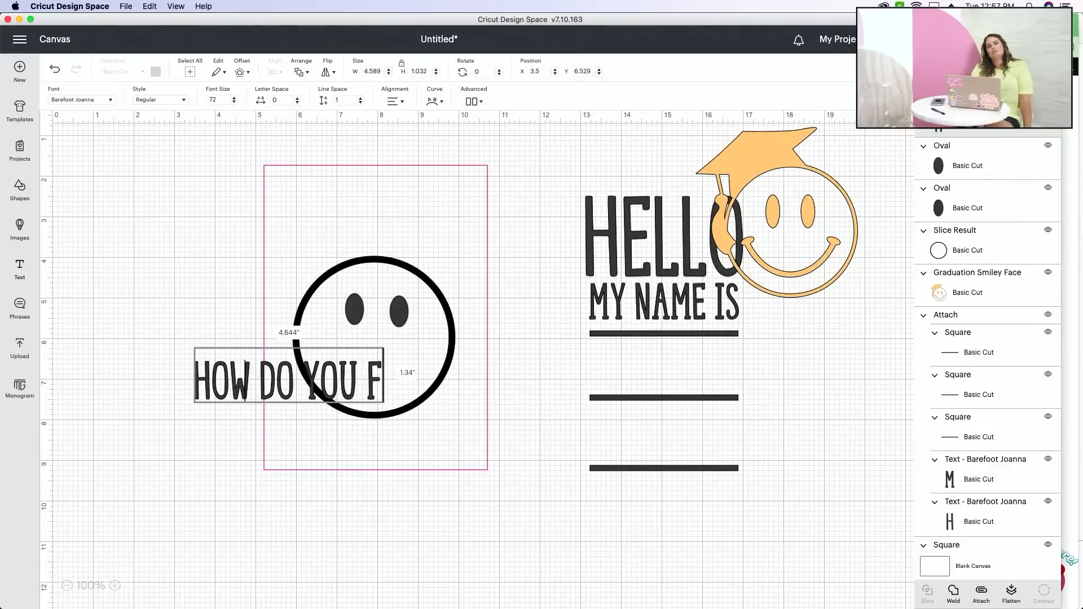
- Place the "HOW DO YOU FEEL?" text above the face and scale it to about 4.857" wide to fit inside the guide rectangle
{"action": "left_click", "coordinate": [253, 479]}
{"action": "left_click_drag", "start_coordinate": [242, 387], "coordinate": [321, 205]}
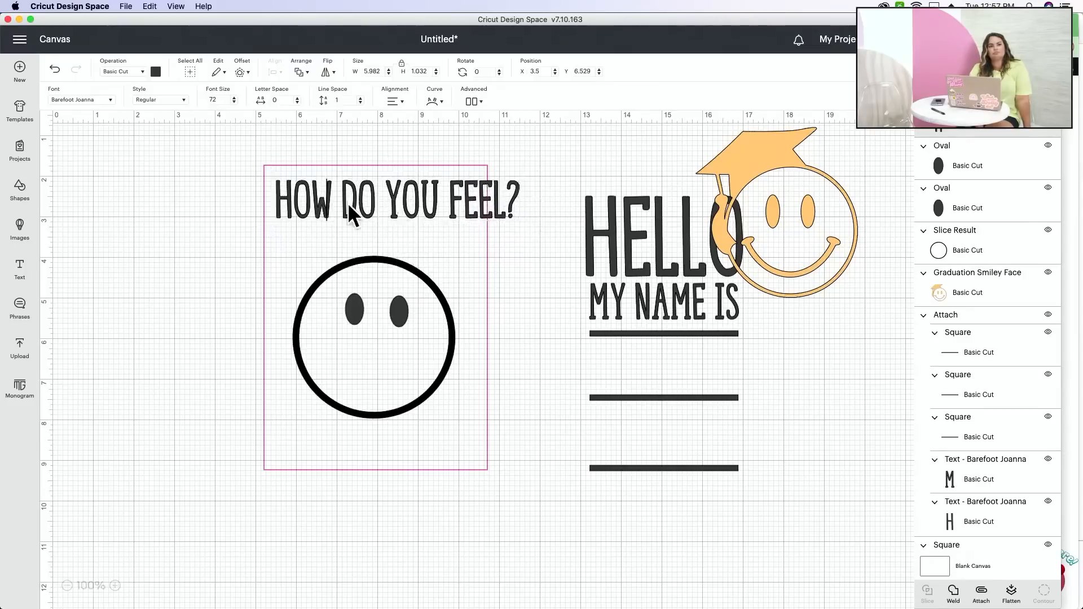
{"action": "left_click_drag", "start_coordinate": [530, 235], "coordinate": [479, 218]}
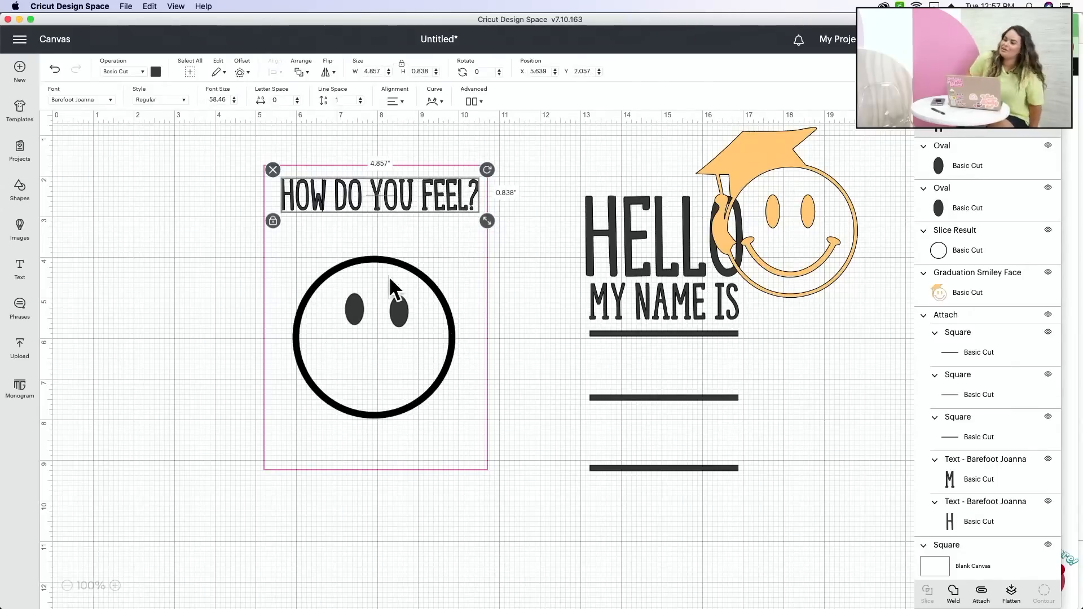
{"action": "left_click_drag", "start_coordinate": [346, 202], "coordinate": [346, 202]}
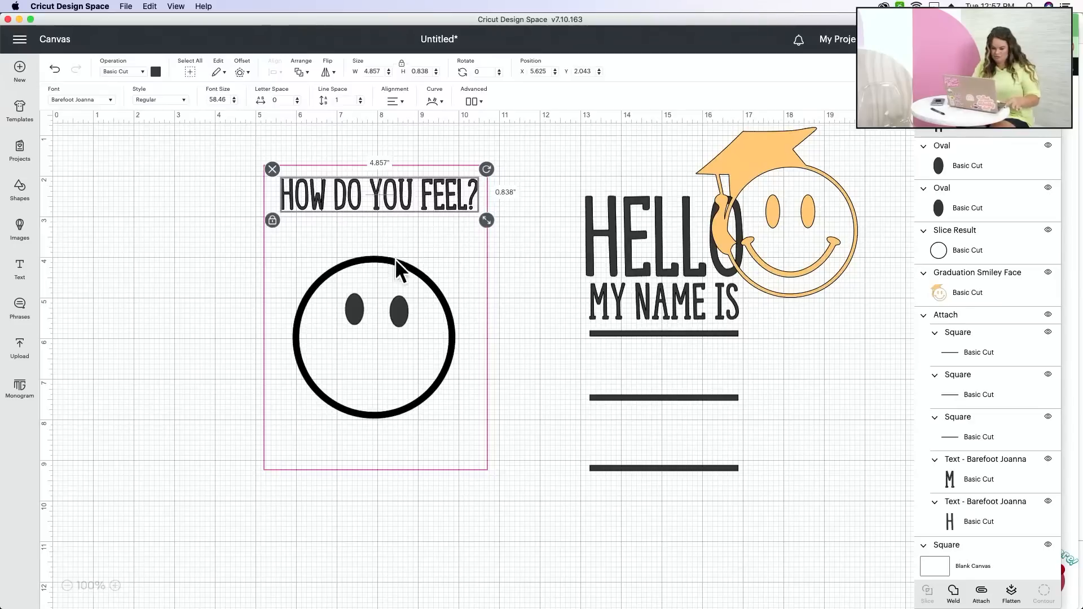
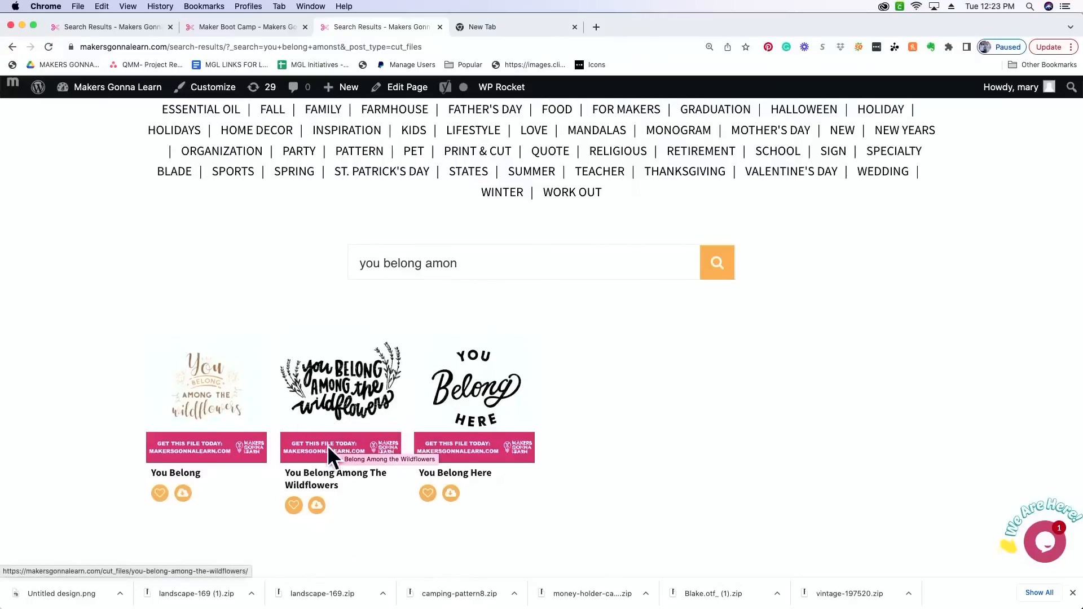
- Download the "You Belong Among The Wildflowers" cut file from the search results
{"action": "left_click_drag", "start_coordinate": [283, 475], "coordinate": [377, 488]}
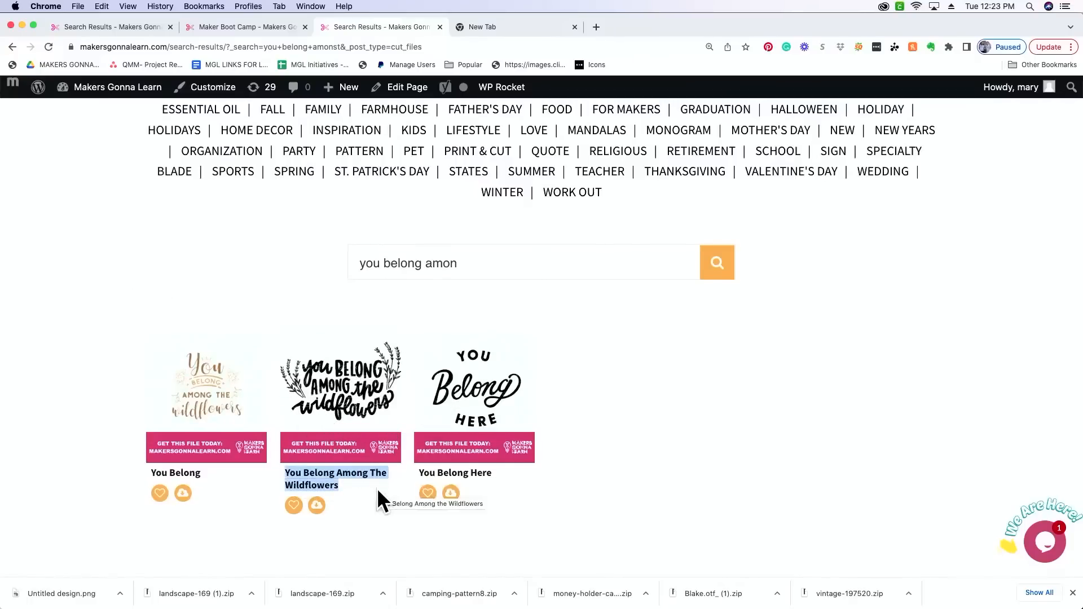
{"action": "left_click", "coordinate": [318, 507]}
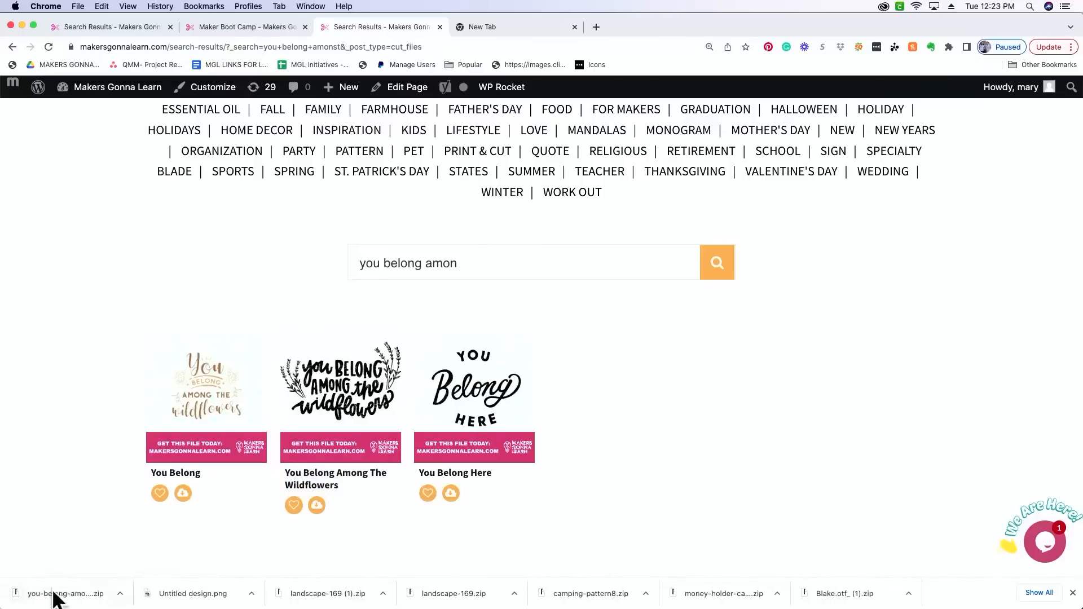
- Search the cut file library for "pocket of flowers"
{"action": "left_click_drag", "start_coordinate": [493, 261], "coordinate": [290, 255]}
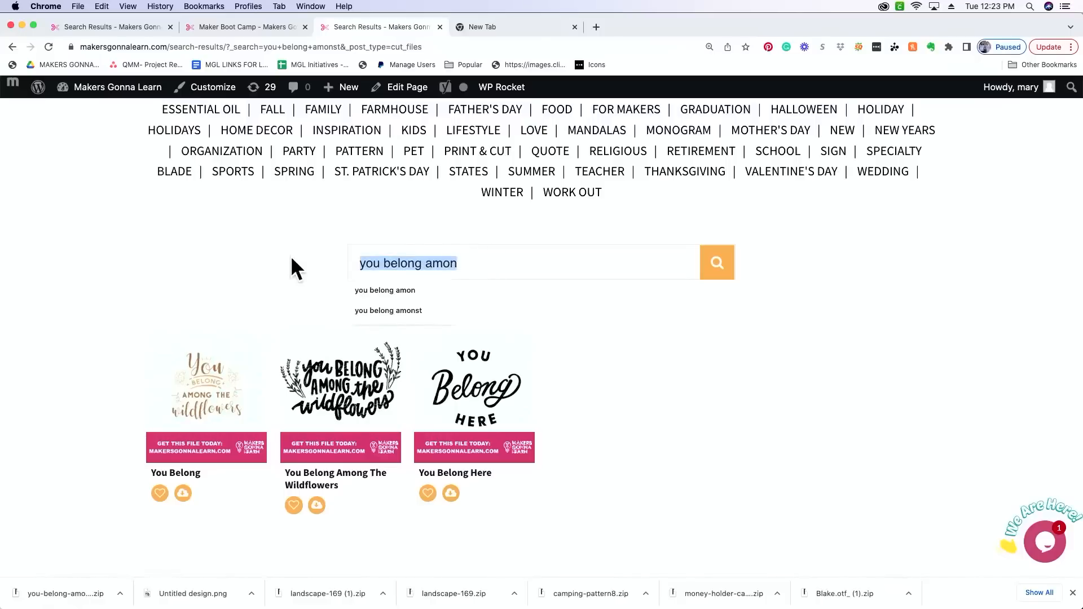
{"action": "key", "text": "BackSpace"}
{"action": "type", "text": "pocket of l"}
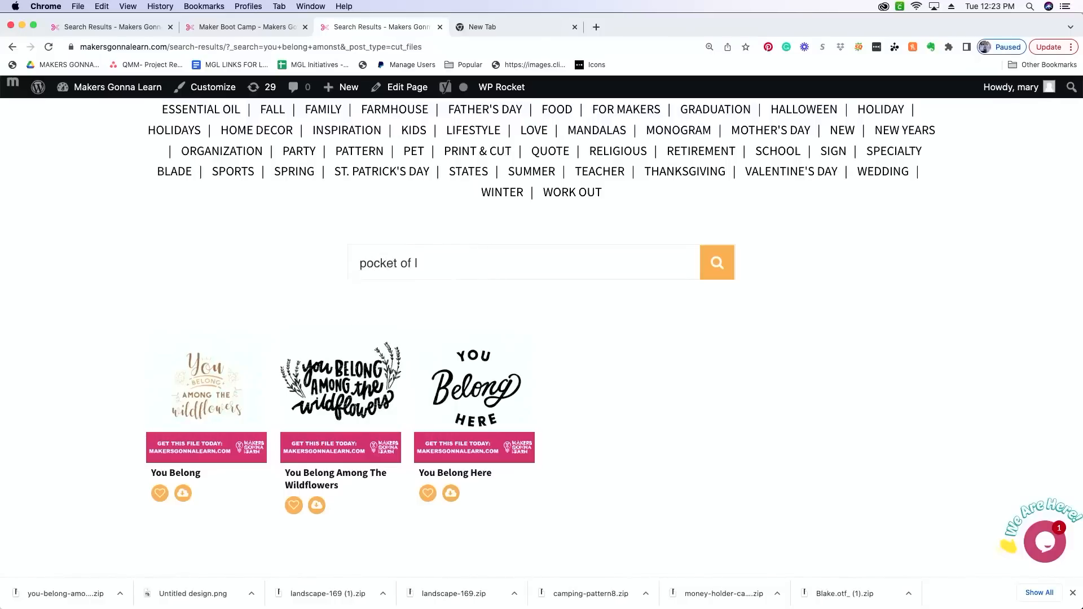
{"action": "type", "text": "flowers"}
{"action": "key", "text": "Return"}
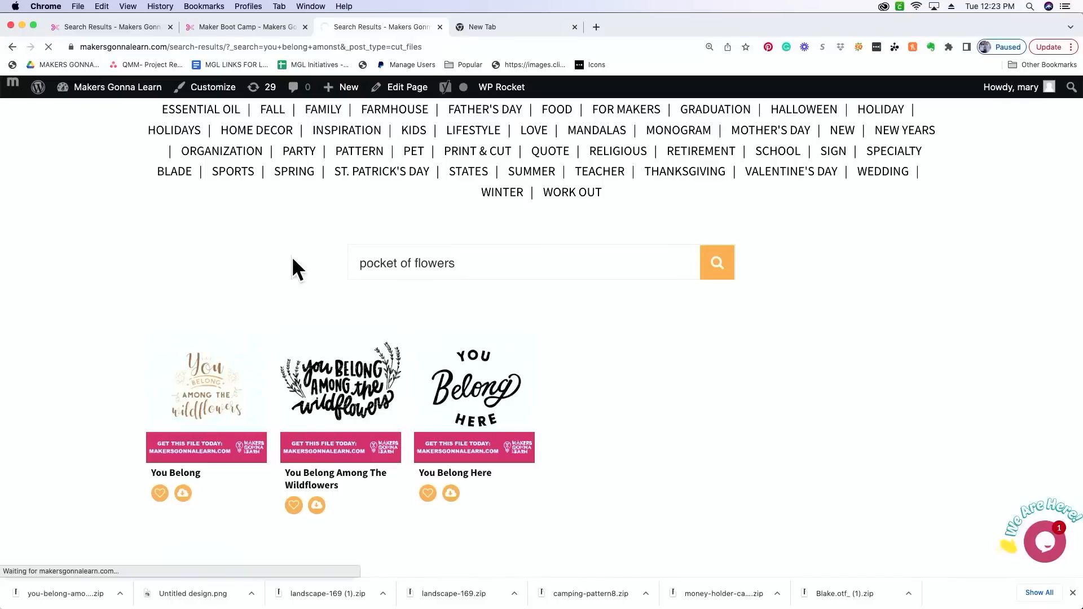
- Look over the Pocket of Flowers page, return to the search results and download the "Pocket Of Flowers" cut file
{"action": "scroll", "coordinate": [290, 259], "scroll_direction": "down", "scroll_amount": 4}
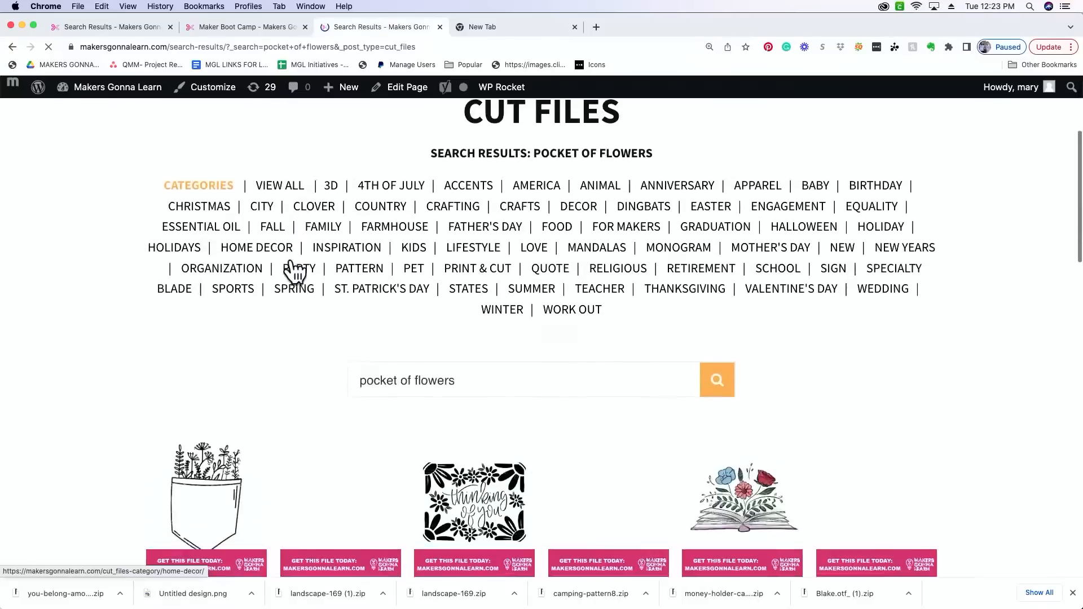
{"action": "scroll", "coordinate": [292, 265], "scroll_direction": "down", "scroll_amount": 3}
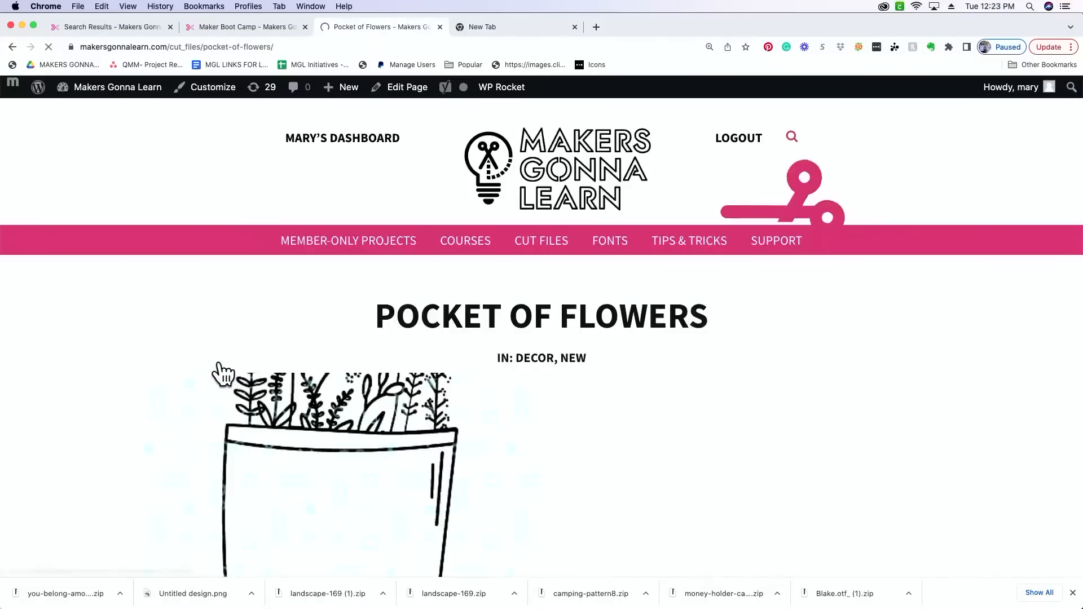
{"action": "scroll", "coordinate": [226, 371], "scroll_direction": "down", "scroll_amount": 3}
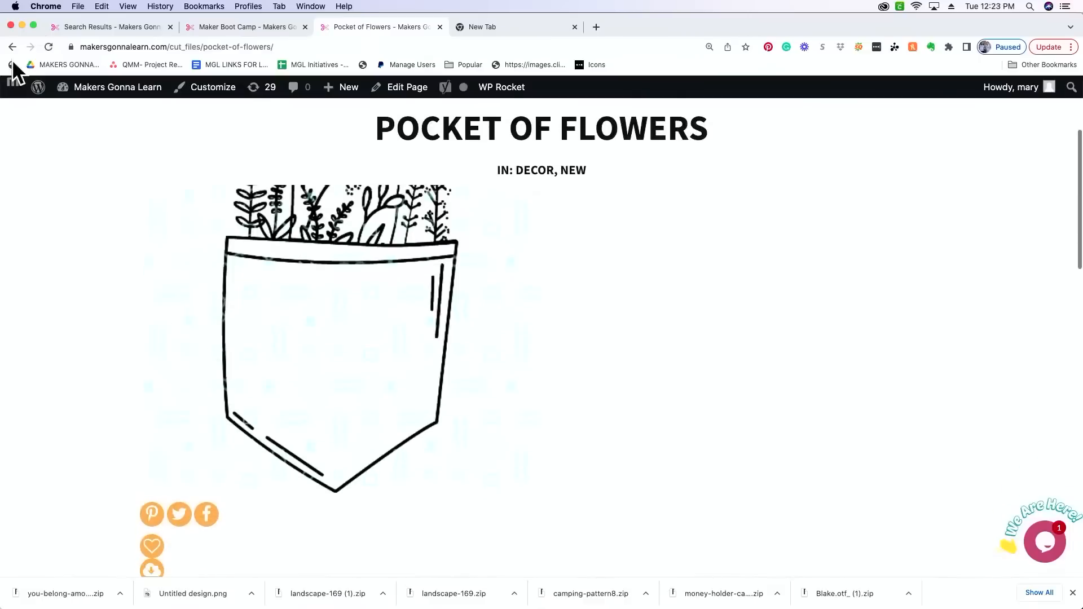
{"action": "left_click", "coordinate": [12, 47]}
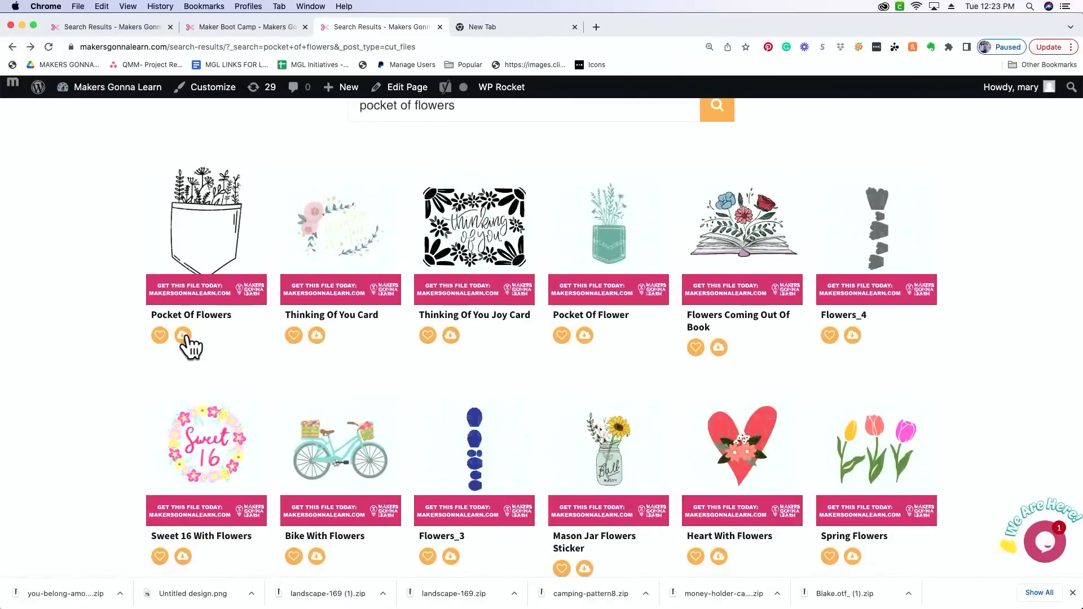
{"action": "left_click", "coordinate": [182, 336]}
- Extract the downloaded pocket-of-flowers and you-belong-among-the-wildflowers zips, and enlarge the Downloads window to show both folders
{"action": "mouse_move", "coordinate": [544, 577]}
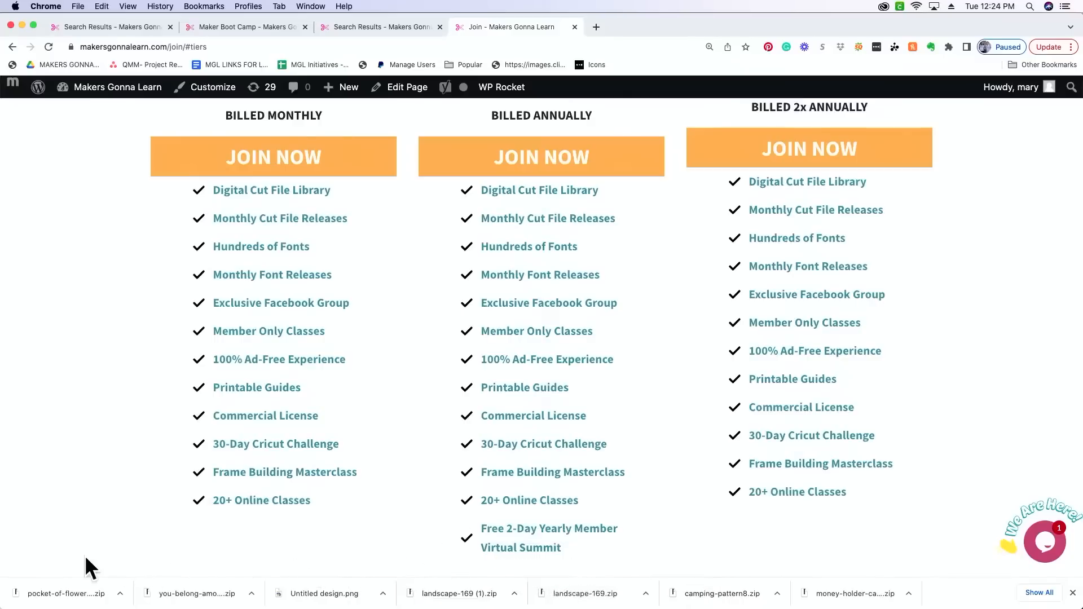
{"action": "left_click", "coordinate": [68, 597]}
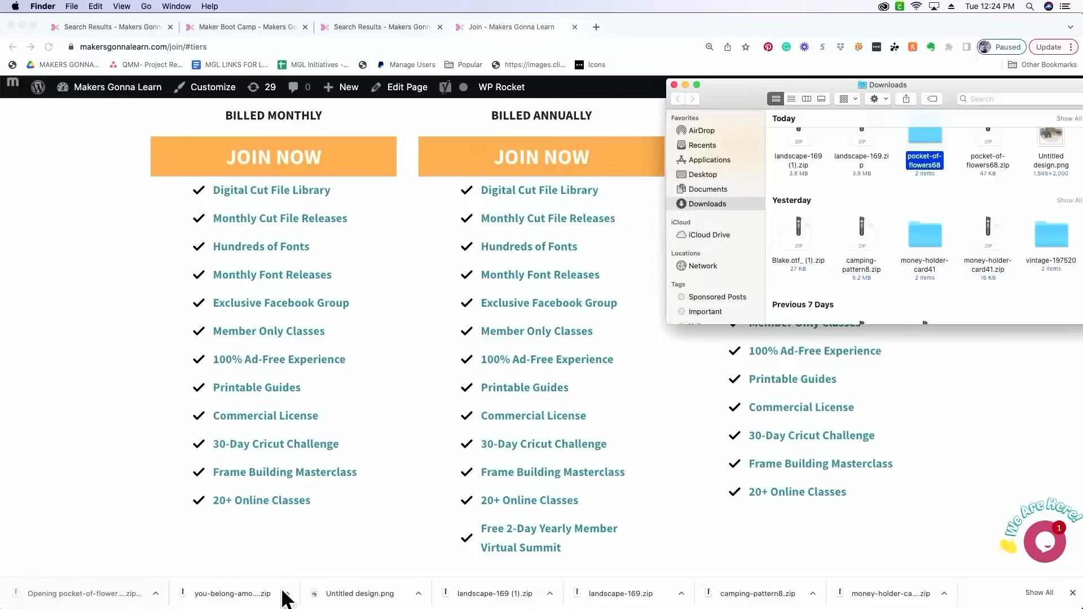
{"action": "left_click", "coordinate": [223, 595]}
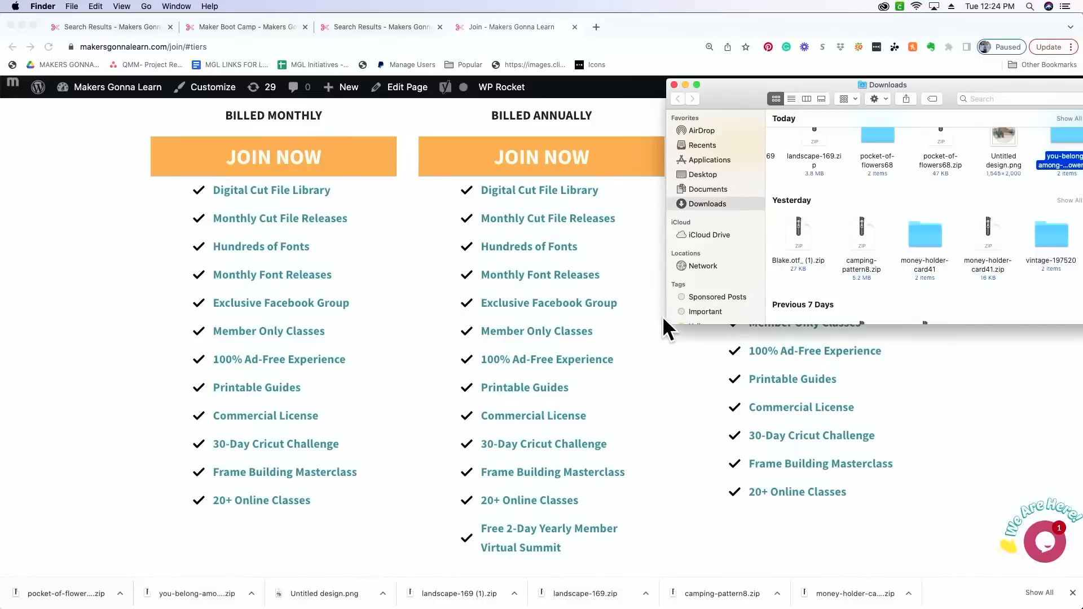
{"action": "left_click_drag", "start_coordinate": [667, 324], "coordinate": [499, 443]}
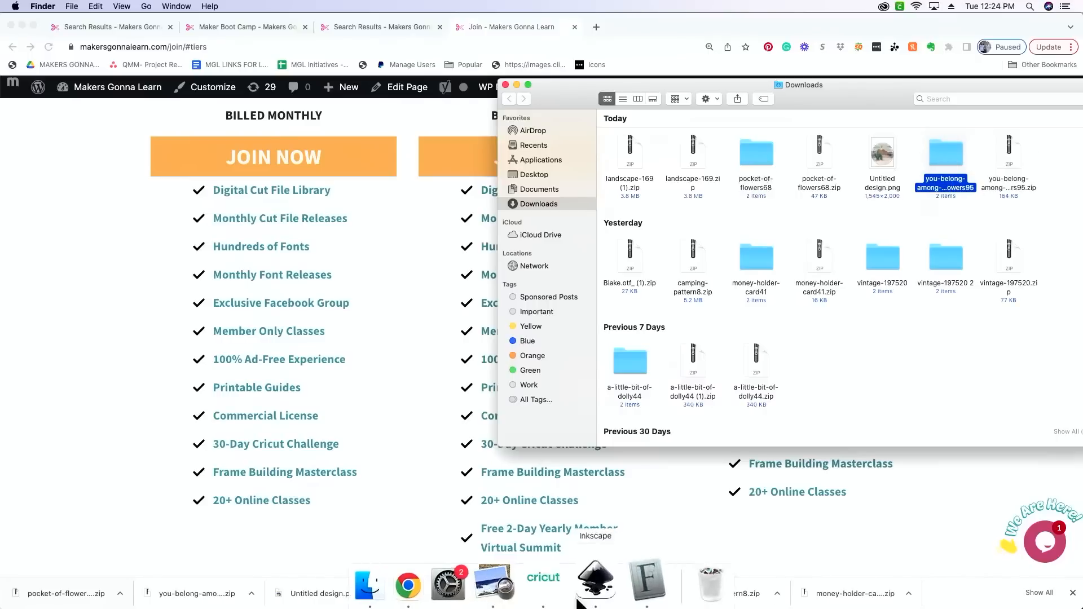
- Switch to Cricut Design Space, leave the mat preview and start a new blank project that replaces the unsaved vintage card designs
{"action": "left_click", "coordinate": [552, 595]}
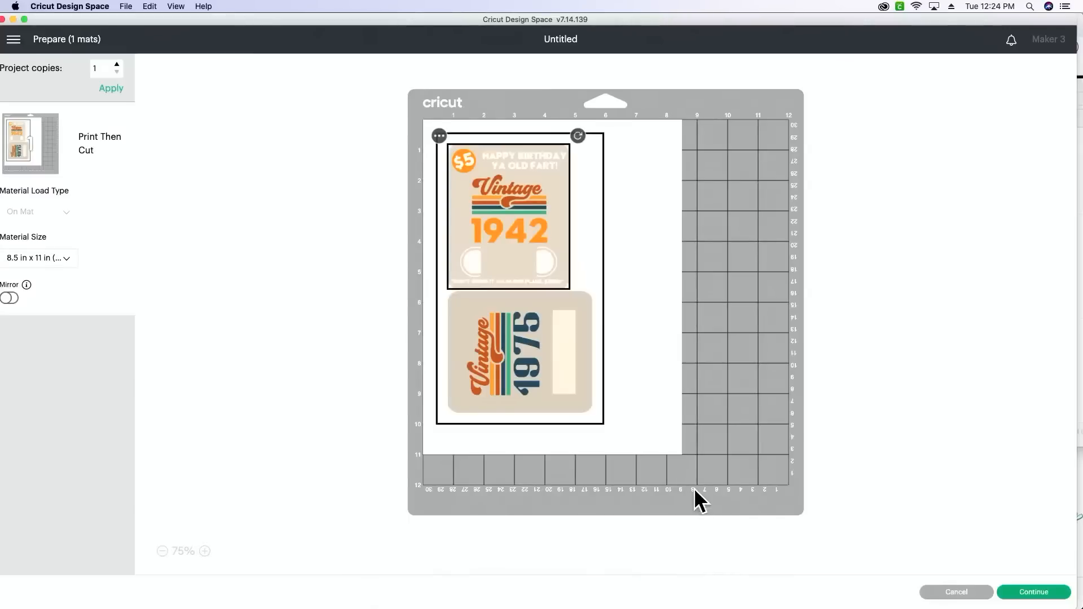
{"action": "left_click", "coordinate": [973, 593]}
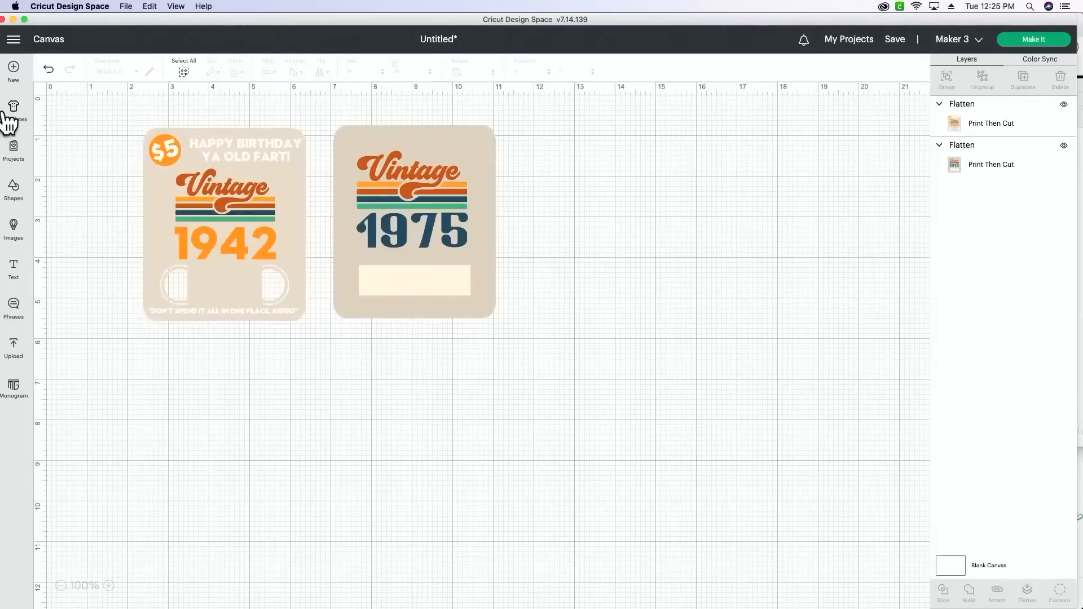
{"action": "left_click", "coordinate": [14, 68]}
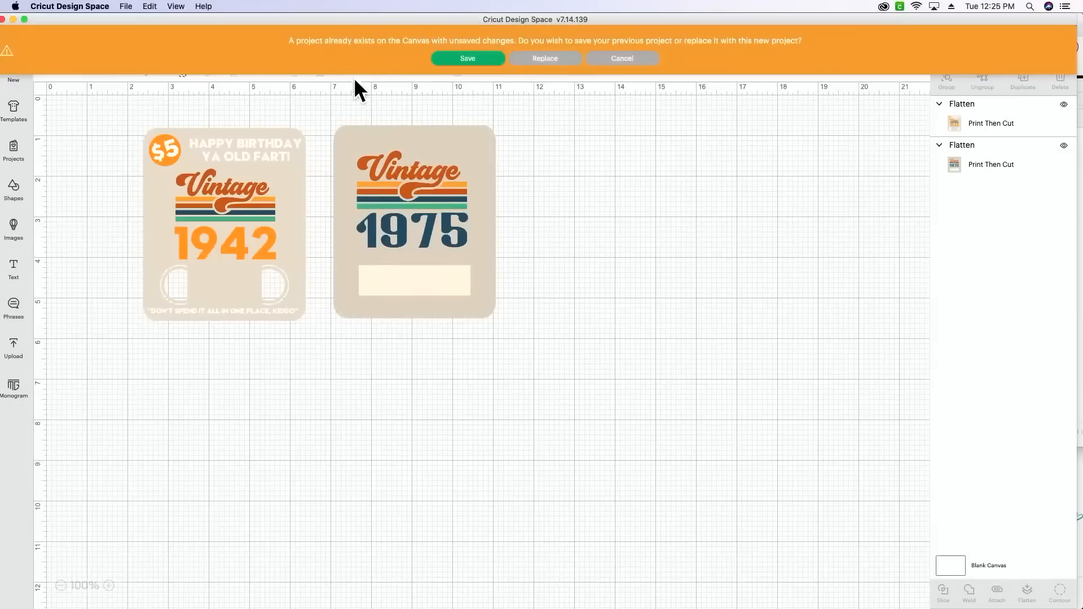
{"action": "left_click", "coordinate": [548, 62]}
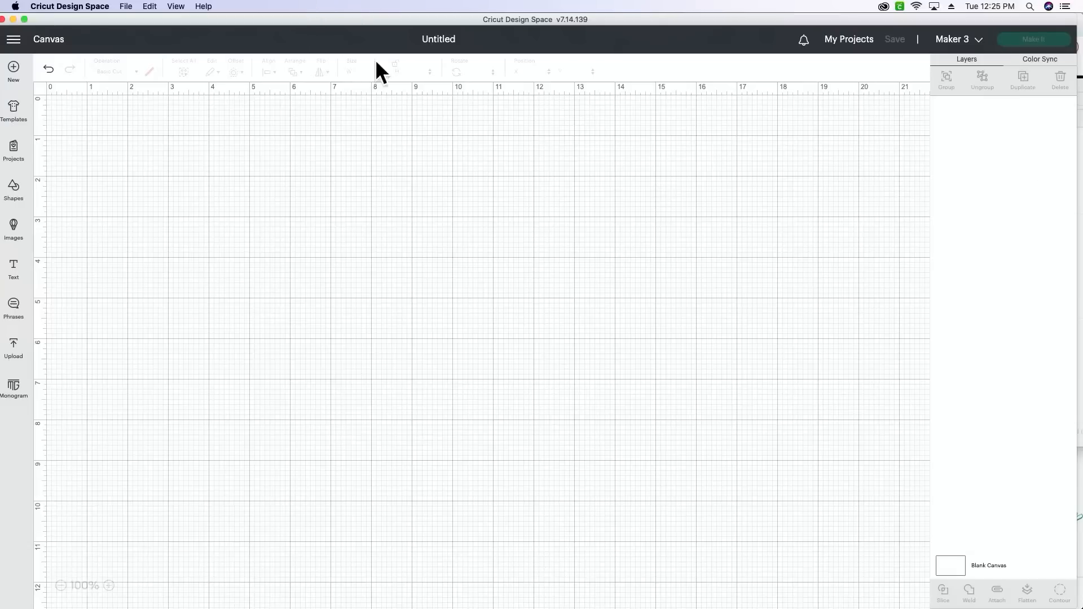
- Start an image upload and load Pocket-of-Flowers.svg from the downloaded pocket-of-flowers68 folder
{"action": "left_click", "coordinate": [15, 347]}
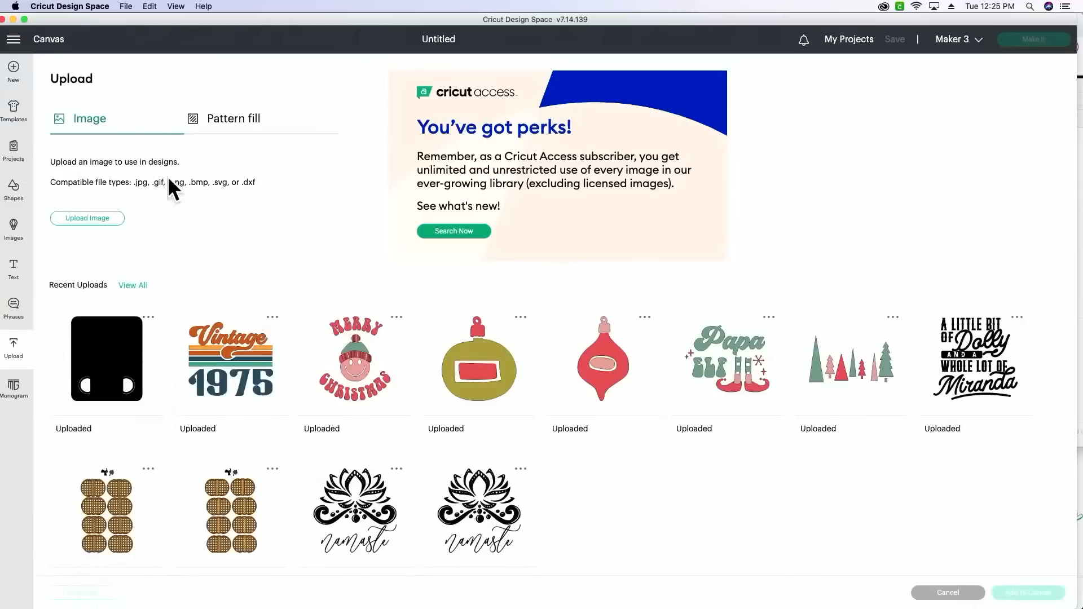
{"action": "left_click", "coordinate": [90, 219]}
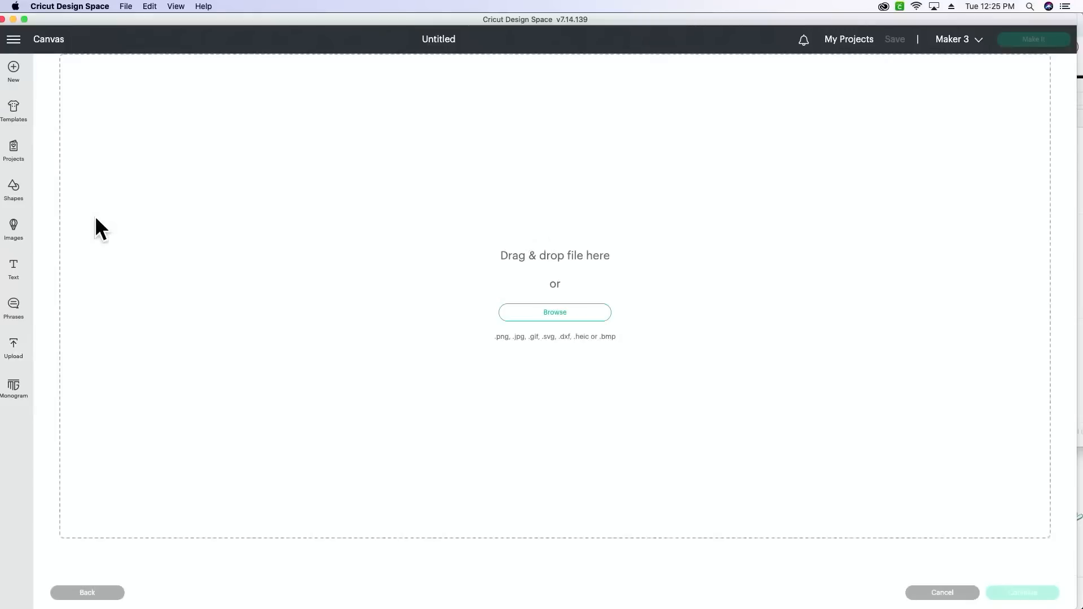
{"action": "left_click", "coordinate": [568, 323]}
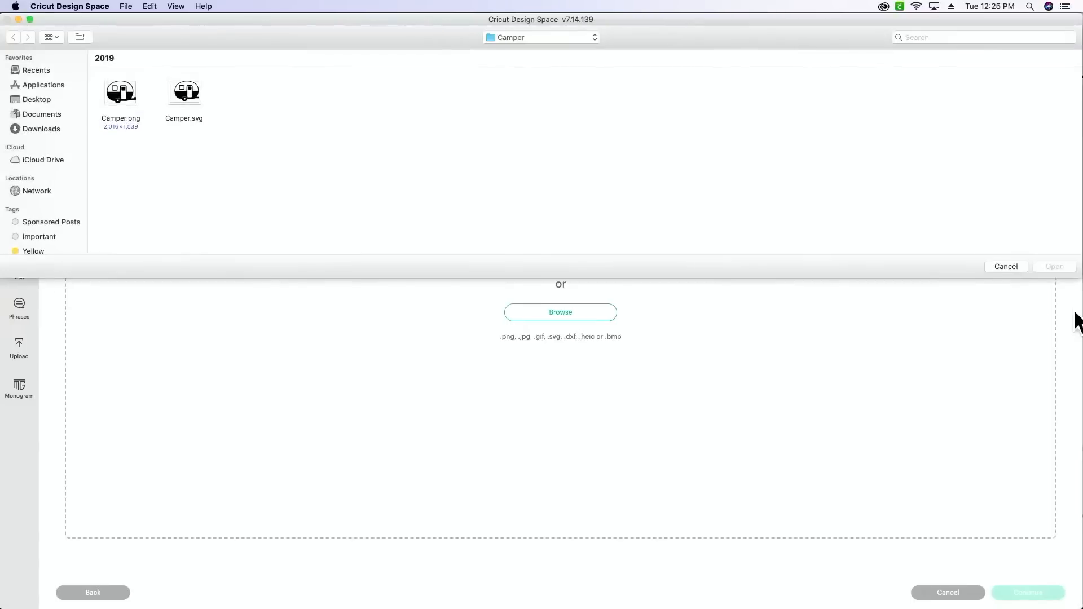
{"action": "left_click_drag", "start_coordinate": [1077, 310], "coordinate": [962, 310]}
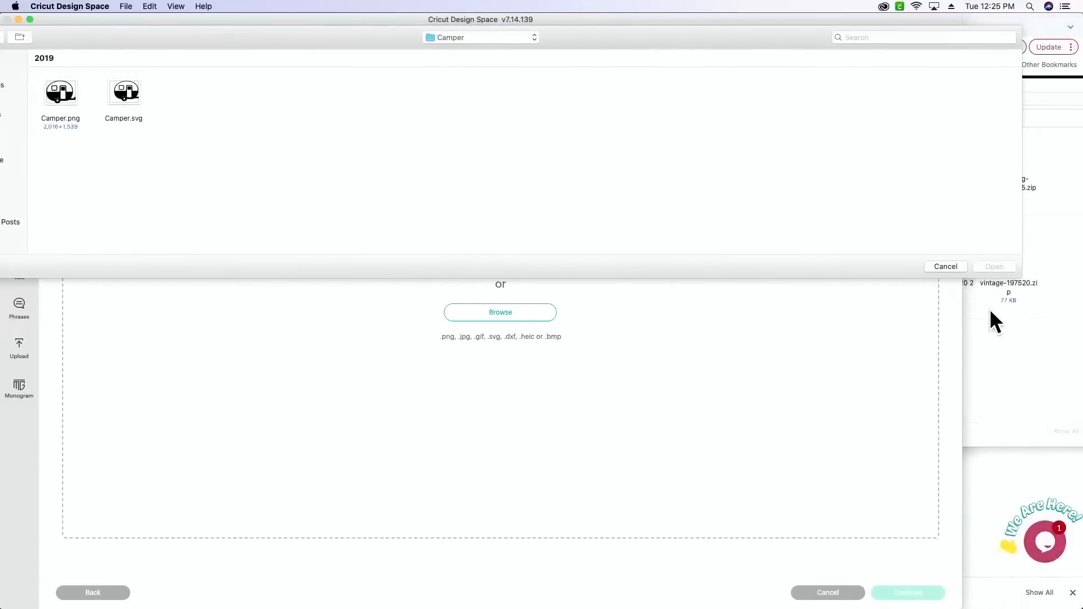
{"action": "left_click", "coordinate": [1044, 316]}
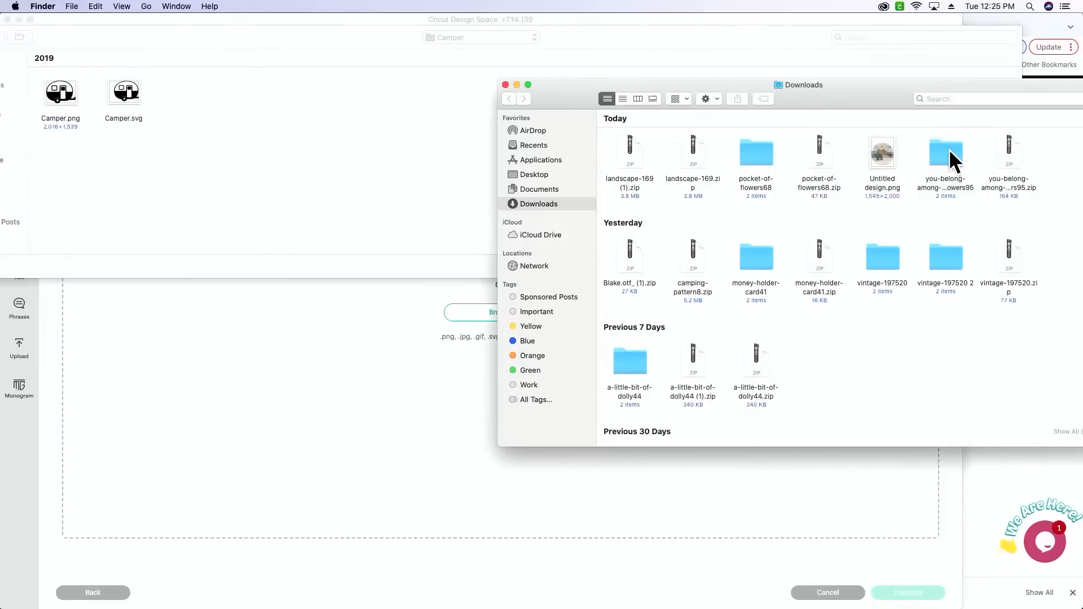
{"action": "double_click", "coordinate": [749, 146]}
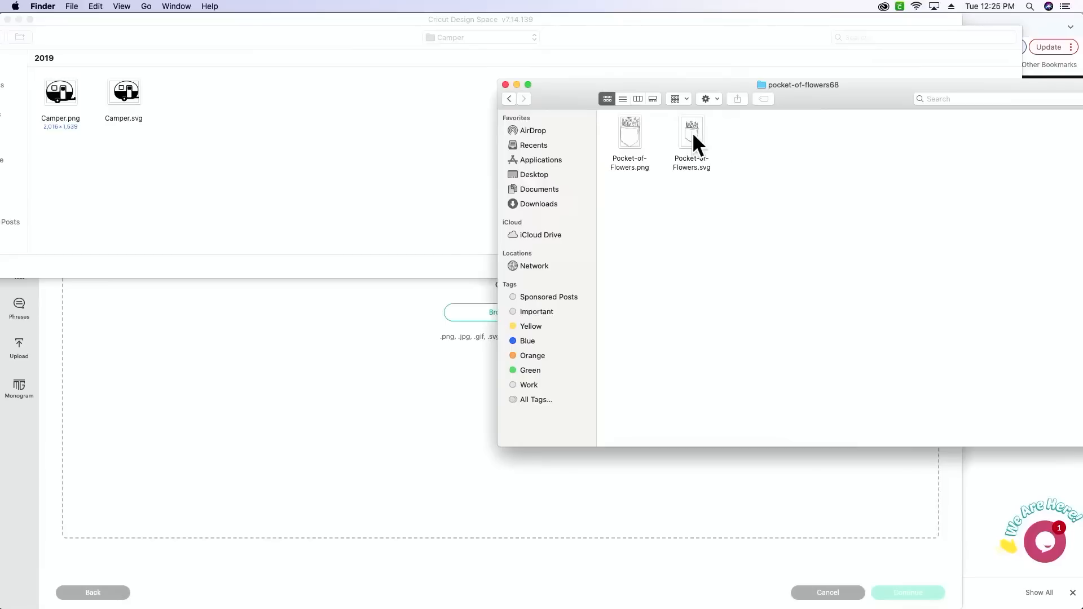
{"action": "left_click_drag", "start_coordinate": [694, 134], "coordinate": [445, 220]}
{"action": "left_click", "coordinate": [424, 266]}
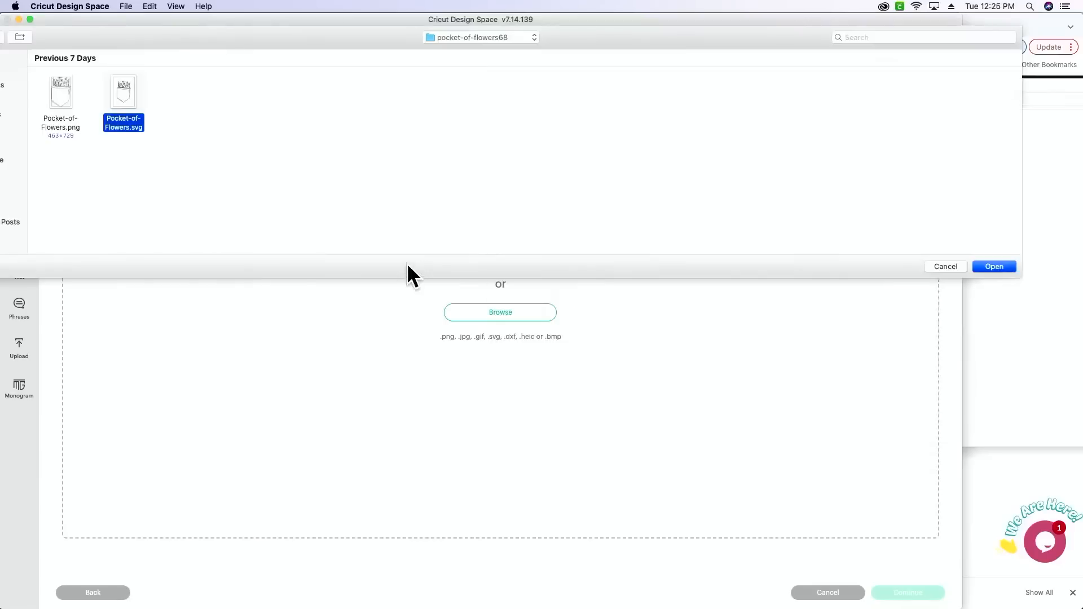
{"action": "left_click", "coordinate": [994, 266]}
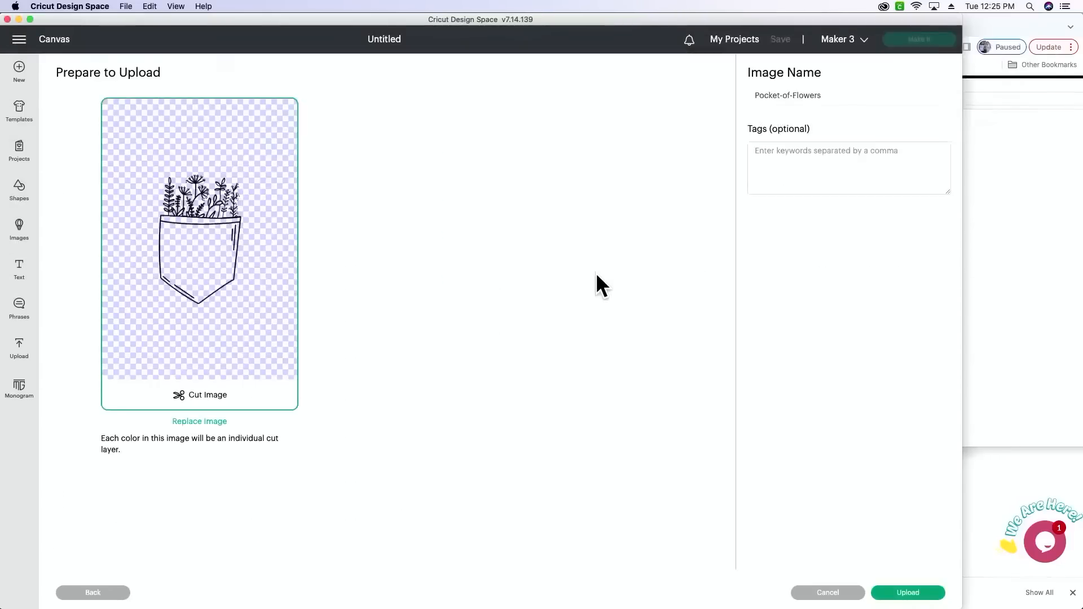
- Upload the pocket drawing as a cut image under the name Pocket-of-Flowers
{"action": "left_click", "coordinate": [756, 93]}
{"action": "left_click_drag", "start_coordinate": [865, 94], "coordinate": [618, 77]}
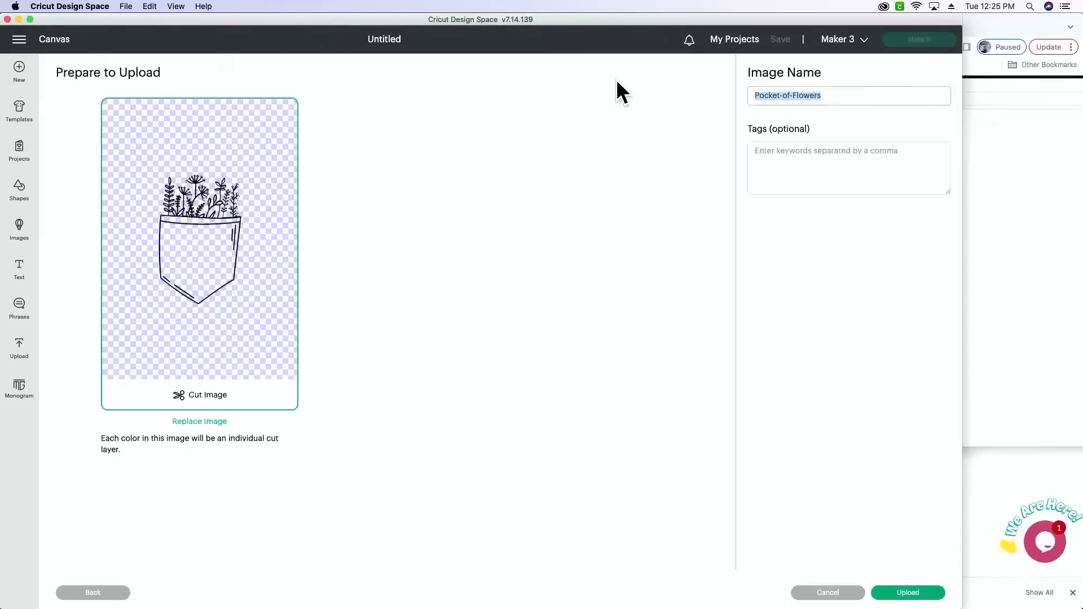
{"action": "left_click", "coordinate": [917, 593]}
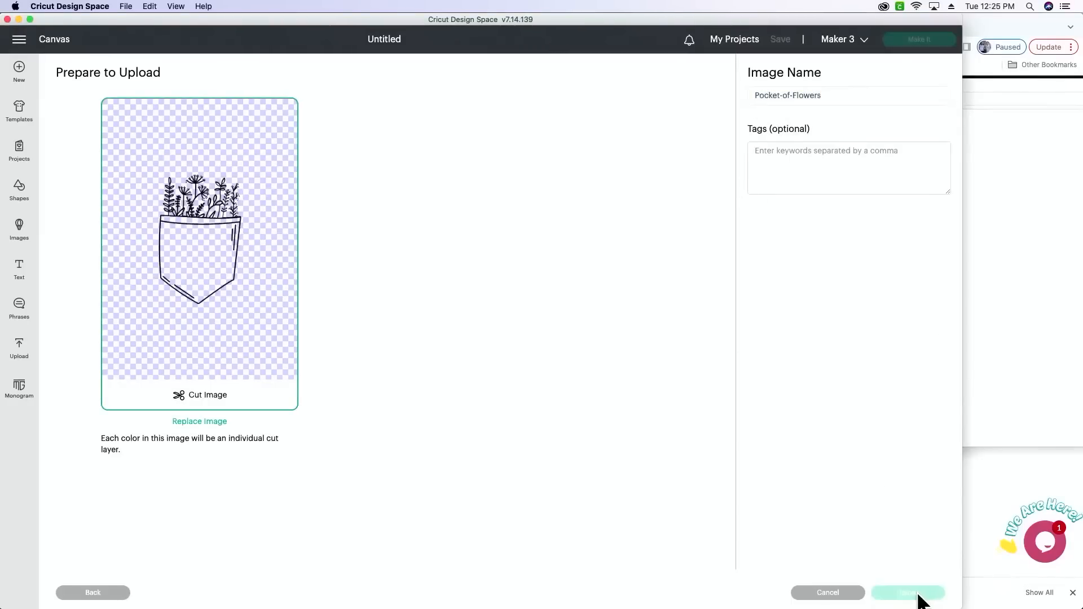
- Upload the You-Belong-Among-the-Wildflowers SVG from its extracted download folder as a second cut image
{"action": "left_click", "coordinate": [102, 220]}
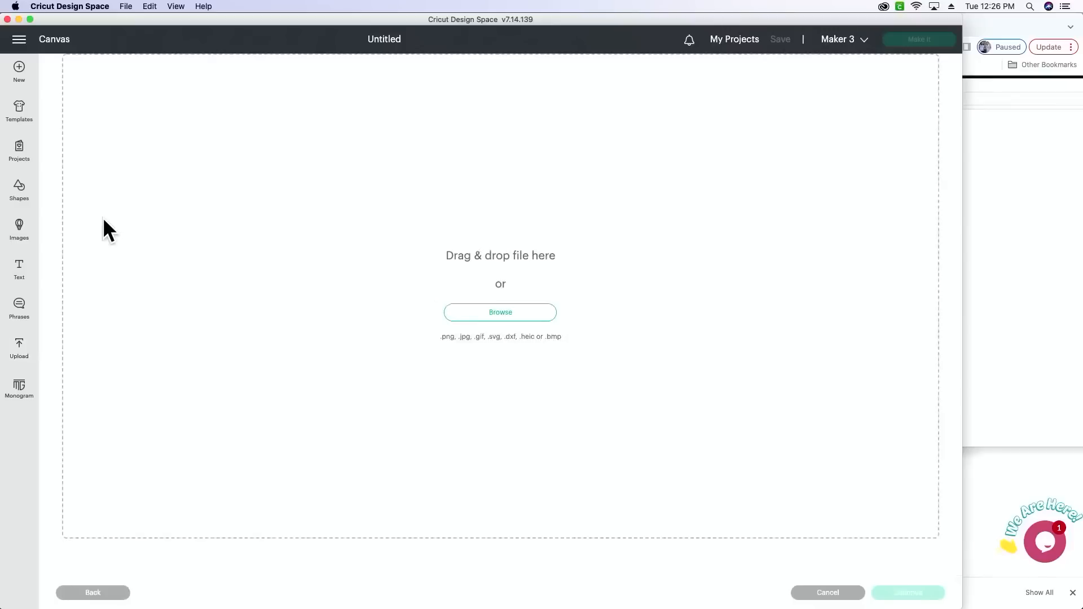
{"action": "key", "text": "super+Tab"}
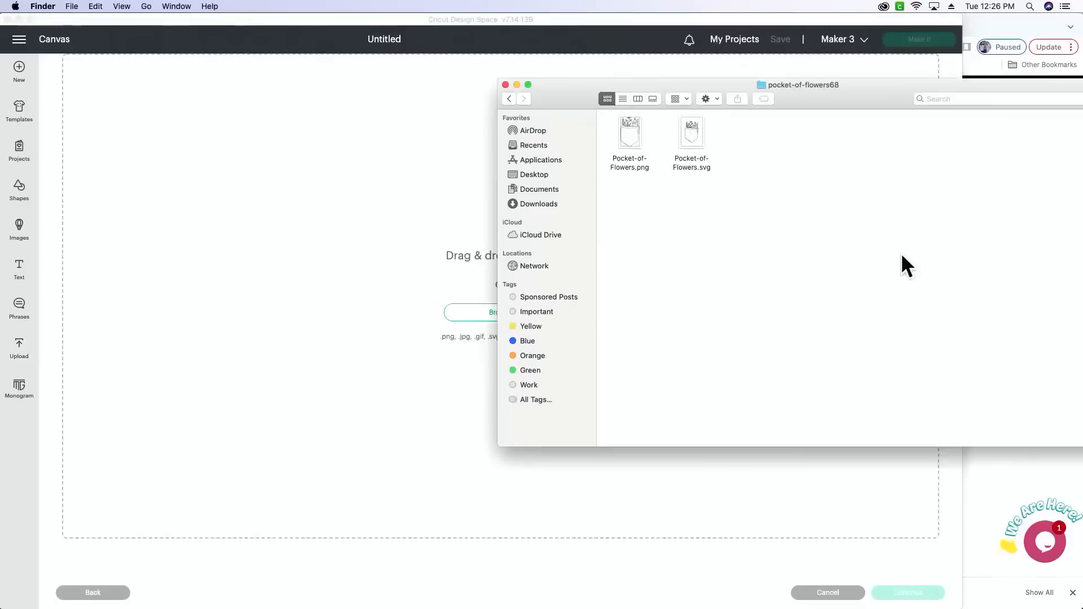
{"action": "left_click", "coordinate": [510, 99]}
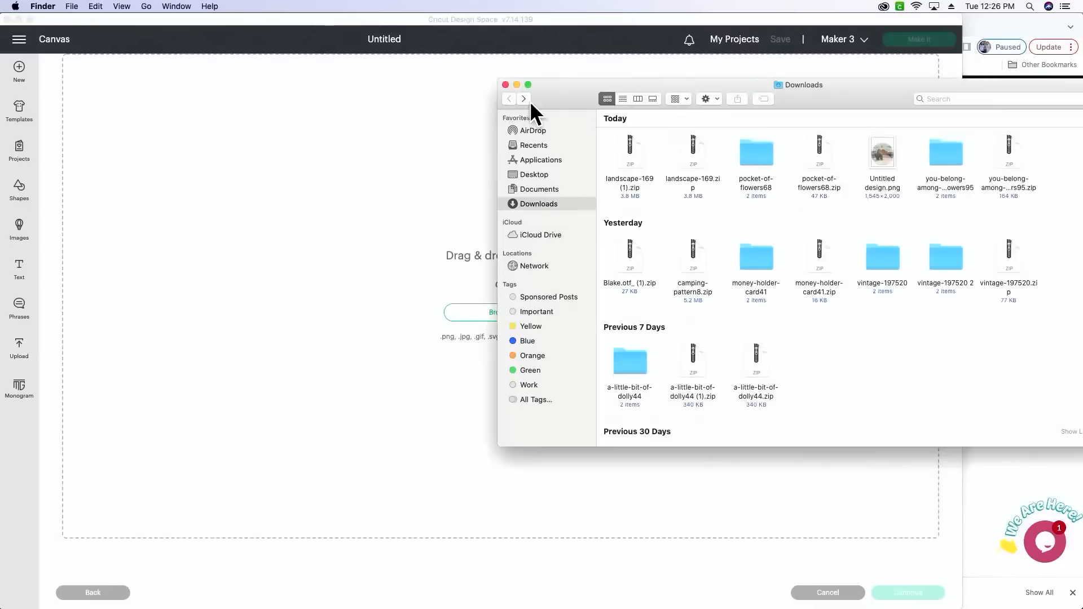
{"action": "double_click", "coordinate": [951, 151]}
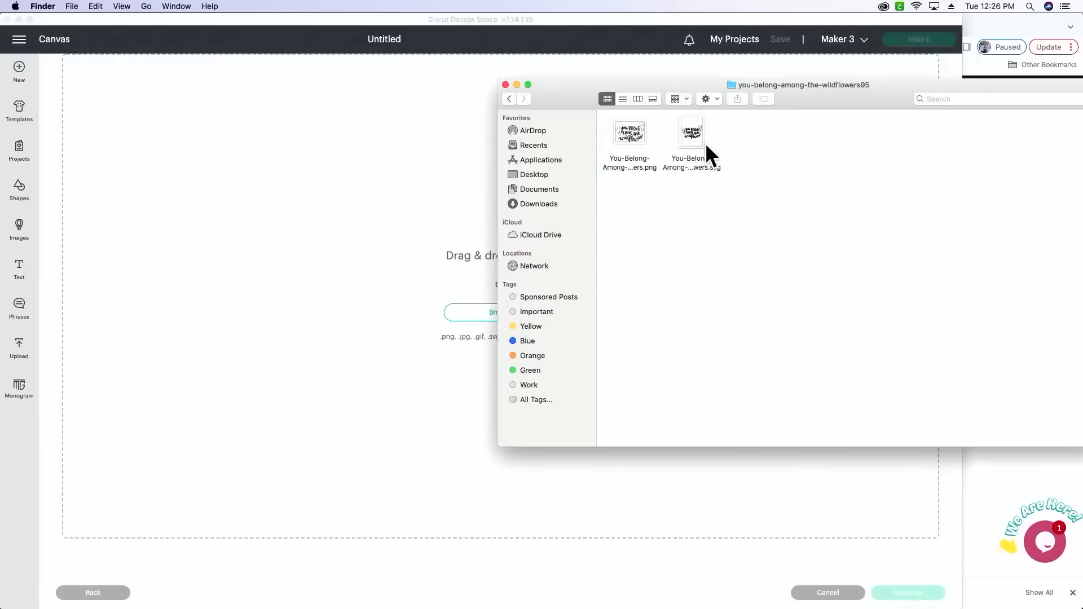
{"action": "left_click_drag", "start_coordinate": [692, 131], "coordinate": [384, 276]}
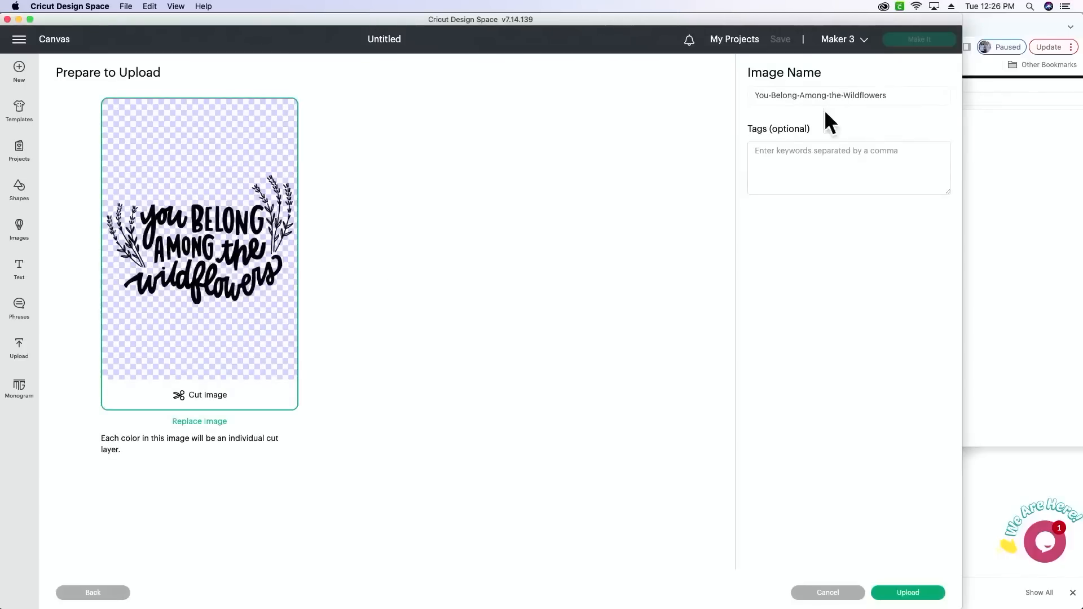
{"action": "left_click", "coordinate": [915, 596]}
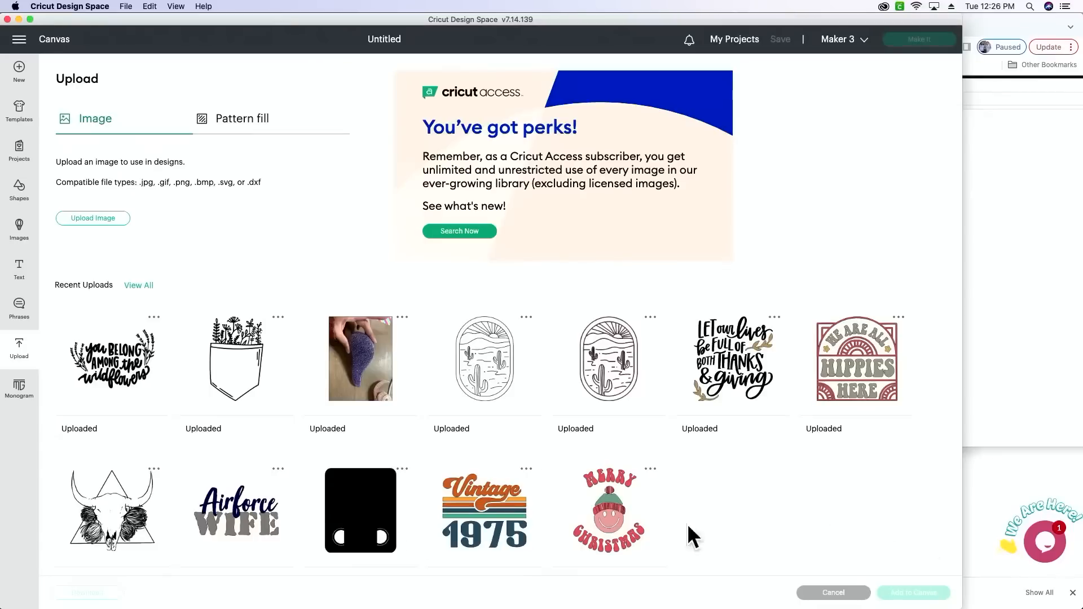
- Add the uploaded pocket of flowers and wildflowers lettering to the canvas together, and widen the application window
{"action": "left_click", "coordinate": [246, 371]}
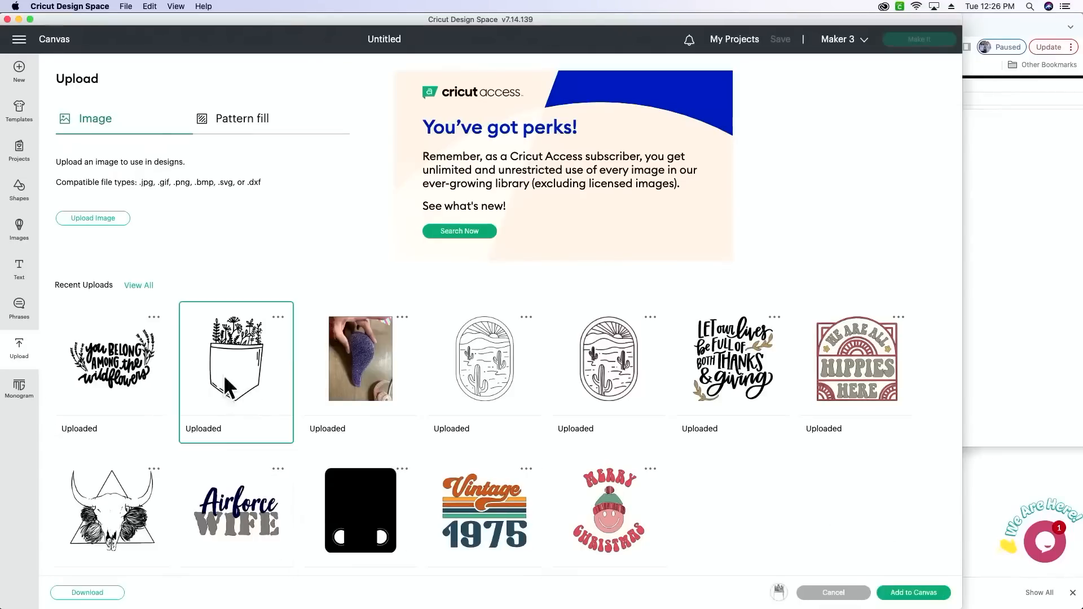
{"action": "left_click", "coordinate": [103, 354]}
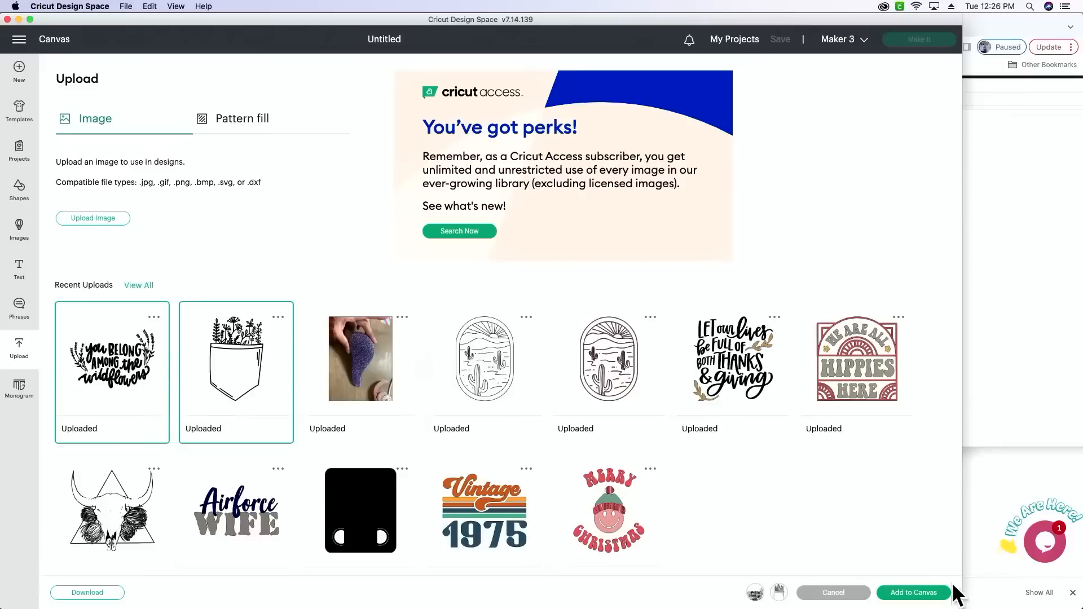
{"action": "left_click", "coordinate": [931, 597]}
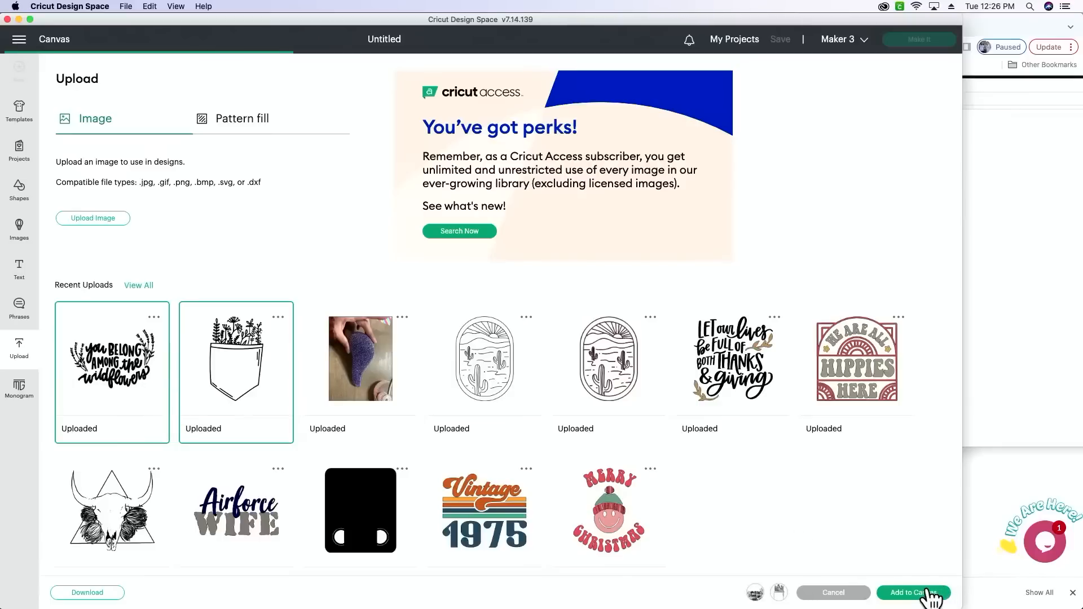
{"action": "left_click_drag", "start_coordinate": [964, 220], "coordinate": [1082, 224]}
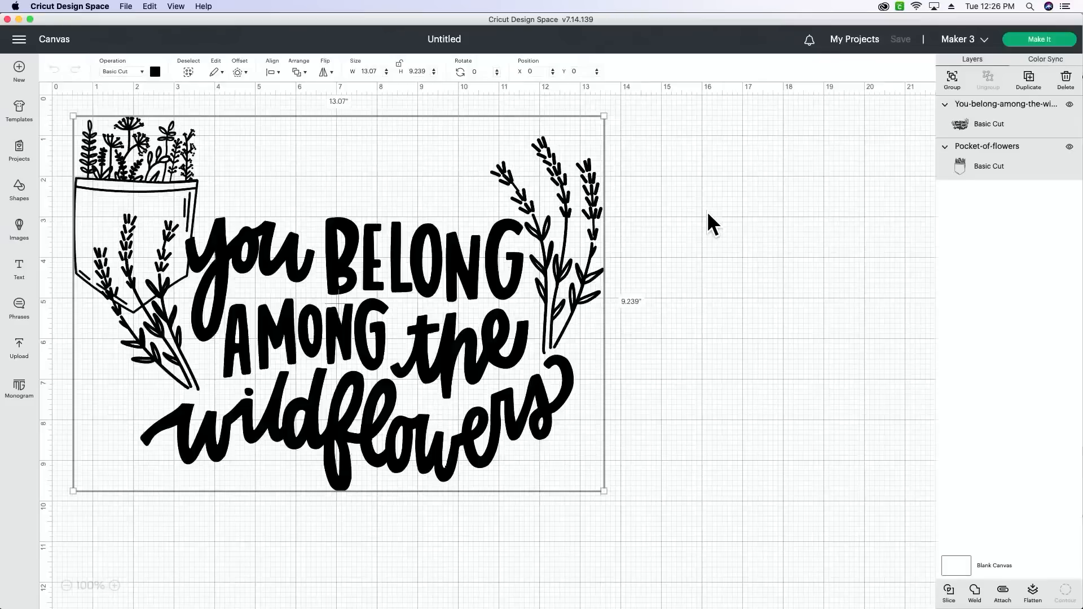
- Move the wildflowers lettering clear of the pocket to about X 7.8, nudge the pocket slightly, and select the lettering
{"action": "left_click", "coordinate": [777, 358]}
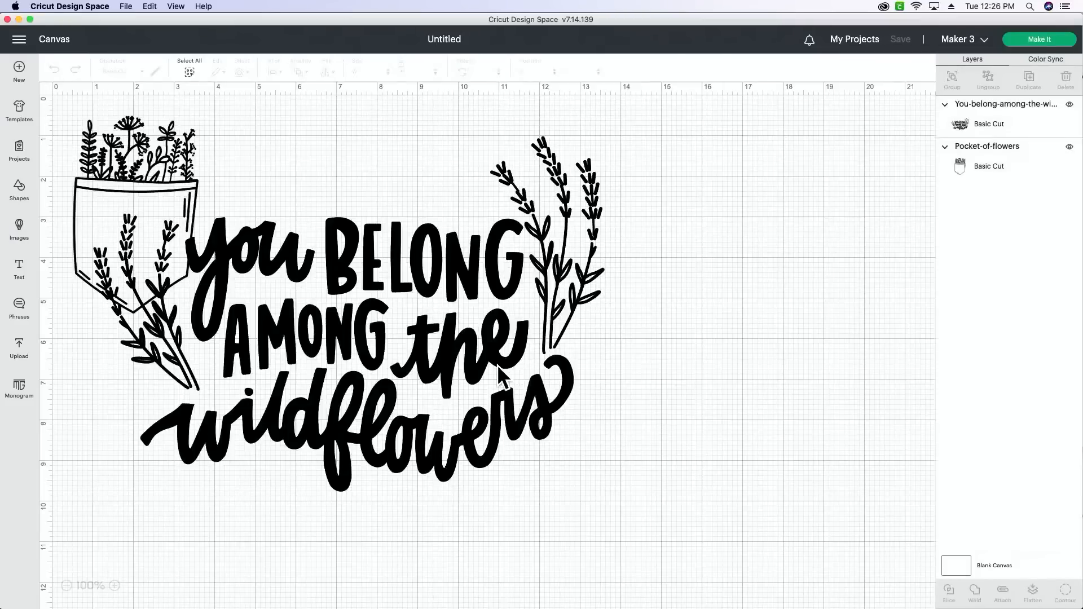
{"action": "left_click_drag", "start_coordinate": [496, 364], "coordinate": [772, 364]}
{"action": "left_click_drag", "start_coordinate": [179, 252], "coordinate": [189, 281]}
{"action": "left_click", "coordinate": [567, 313]}
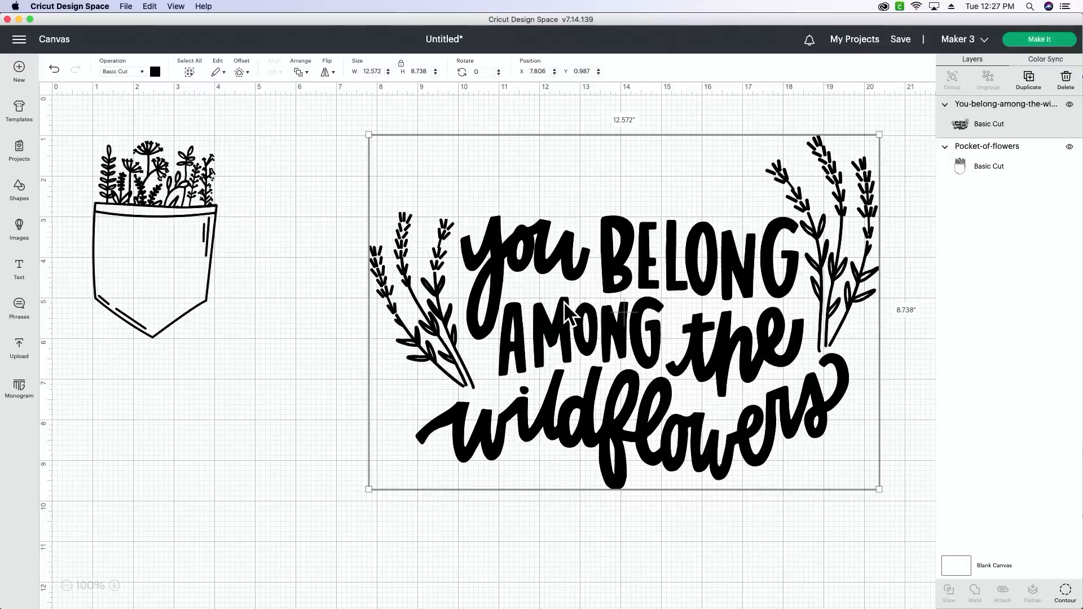
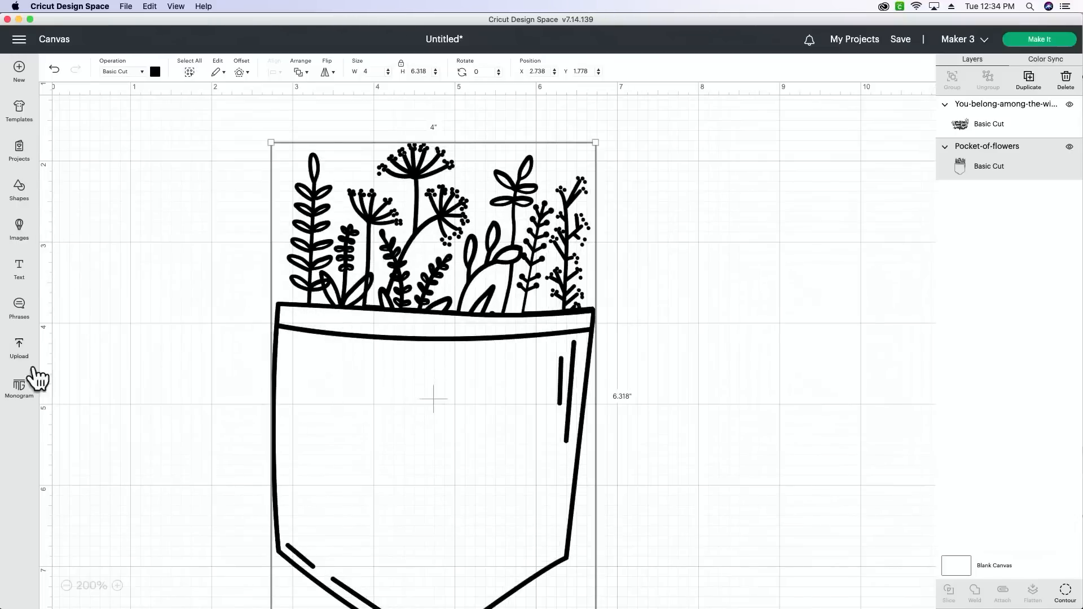
- Add a square, stretch it to about 4.417 by 1.931 in, and place it across the pocket's upper part at about X 2.6, Y 3.75
{"action": "left_click", "coordinate": [19, 202]}
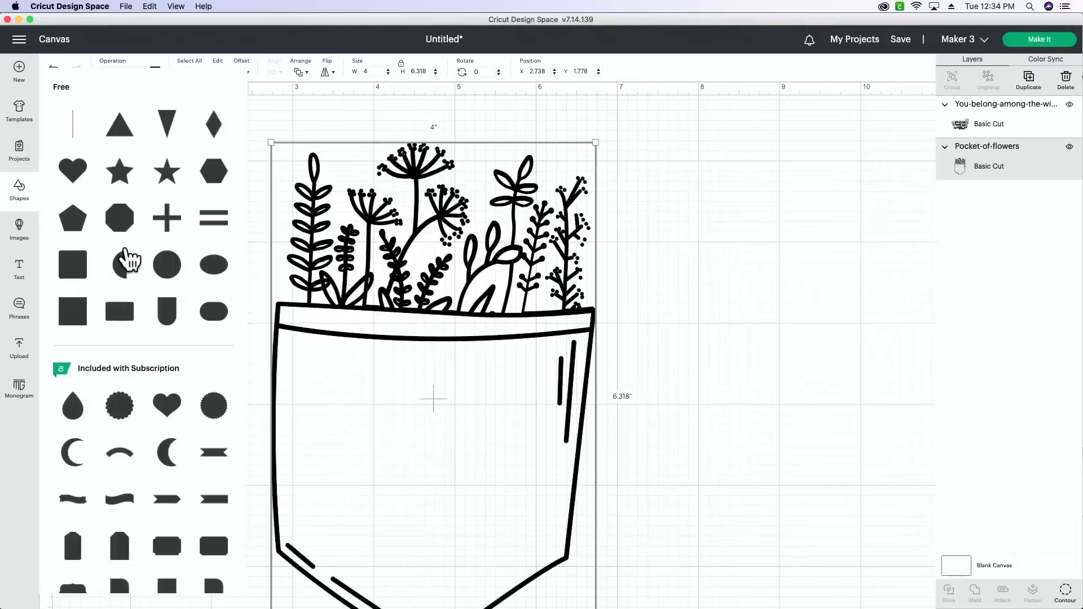
{"action": "left_click", "coordinate": [70, 302]}
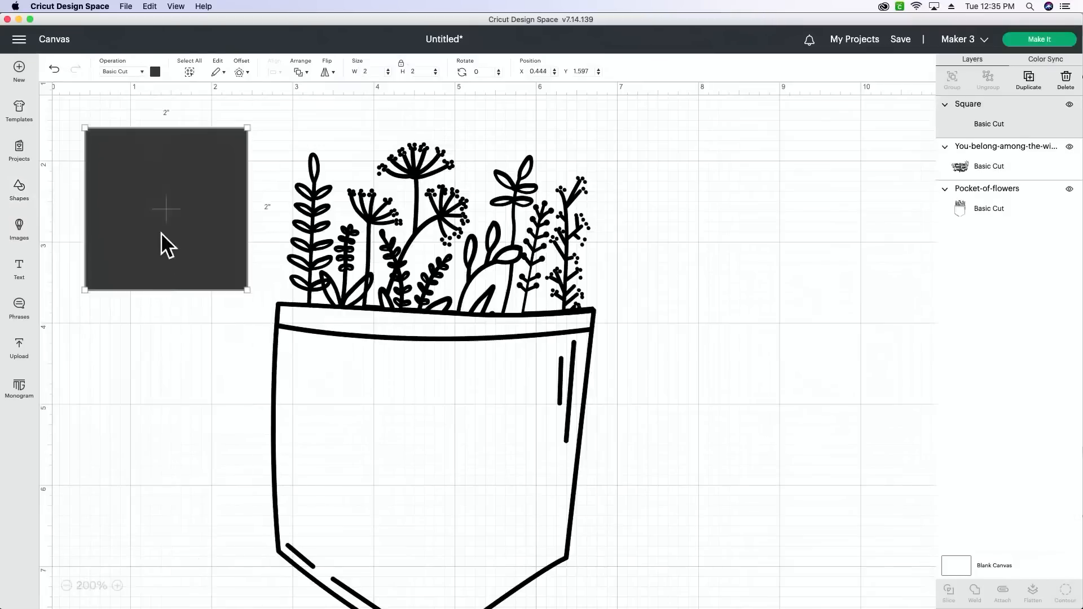
{"action": "left_click_drag", "start_coordinate": [161, 233], "coordinate": [324, 416]}
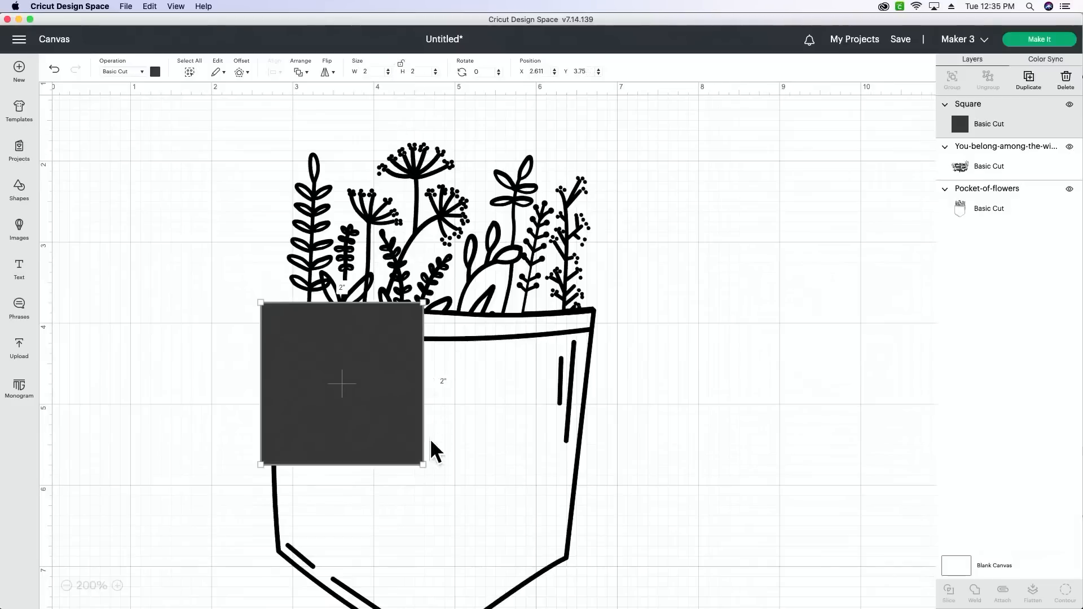
{"action": "left_click_drag", "start_coordinate": [424, 465], "coordinate": [619, 460]}
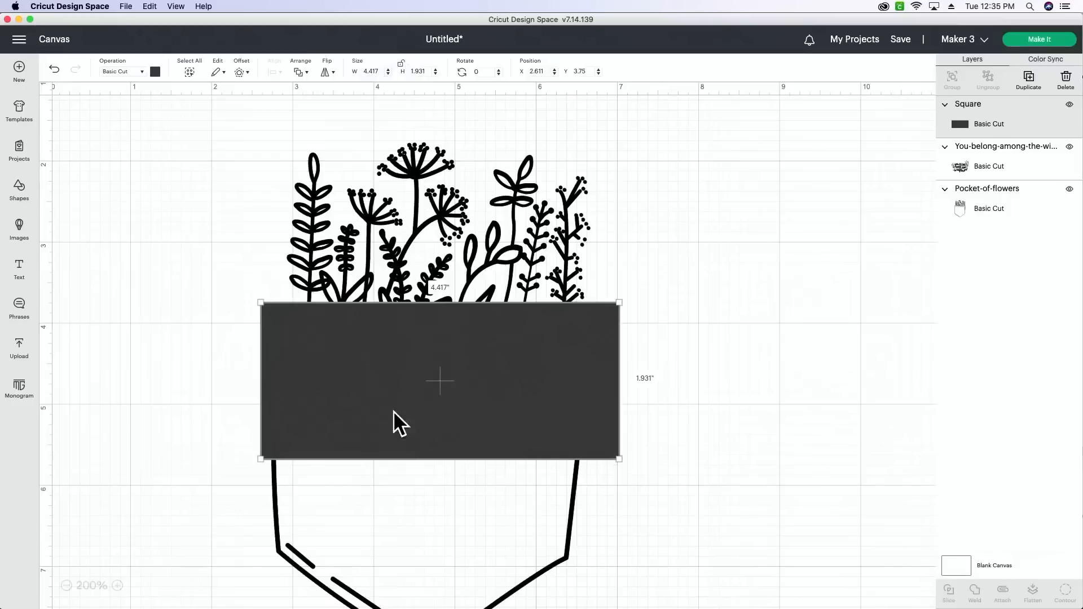
{"action": "mouse_move", "coordinate": [365, 373]}
{"action": "left_mouse_down"}
{"action": "mouse_move", "coordinate": [355, 379]}
{"action": "mouse_move", "coordinate": [364, 363]}
{"action": "left_mouse_up"}
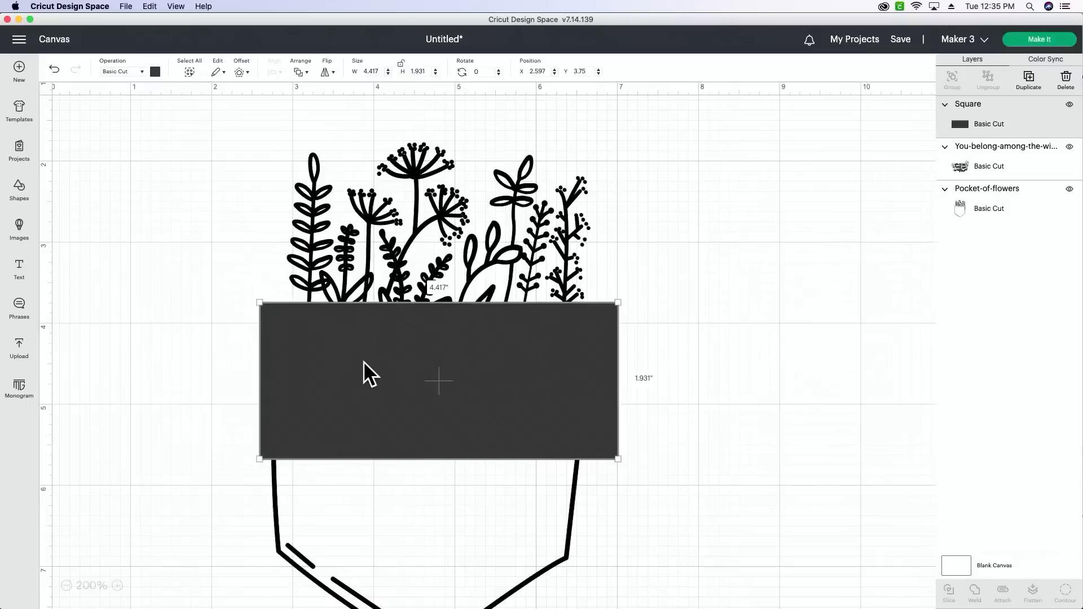
- Select the rectangle and pocket drawing together, slice them, and move all the slice results to about X 4.2, Y 2.25
{"action": "left_click_drag", "start_coordinate": [776, 141], "coordinate": [217, 522]}
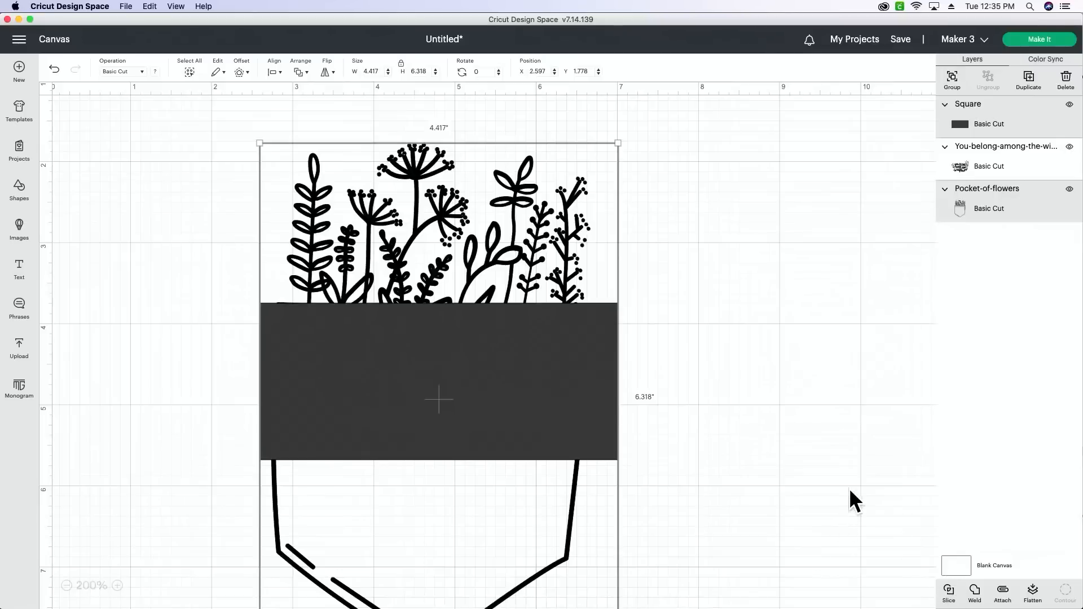
{"action": "left_click", "coordinate": [841, 416]}
{"action": "left_click_drag", "start_coordinate": [504, 396], "coordinate": [635, 435]}
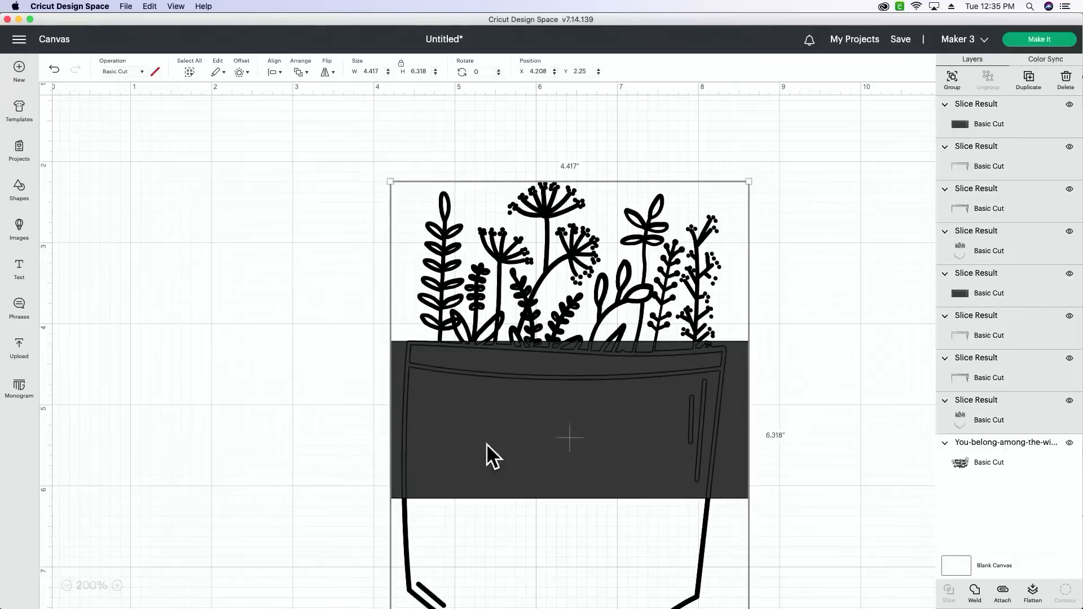
{"action": "left_click", "coordinate": [246, 400]}
- Pull the stacked slice results apart, setting one flowers-and-pocket-tip piece aside from the rectangles, band pieces and duplicate
{"action": "left_click_drag", "start_coordinate": [319, 417], "coordinate": [859, 401]}
{"action": "left_click", "coordinate": [858, 402]}
{"action": "left_click_drag", "start_coordinate": [651, 415], "coordinate": [874, 472]}
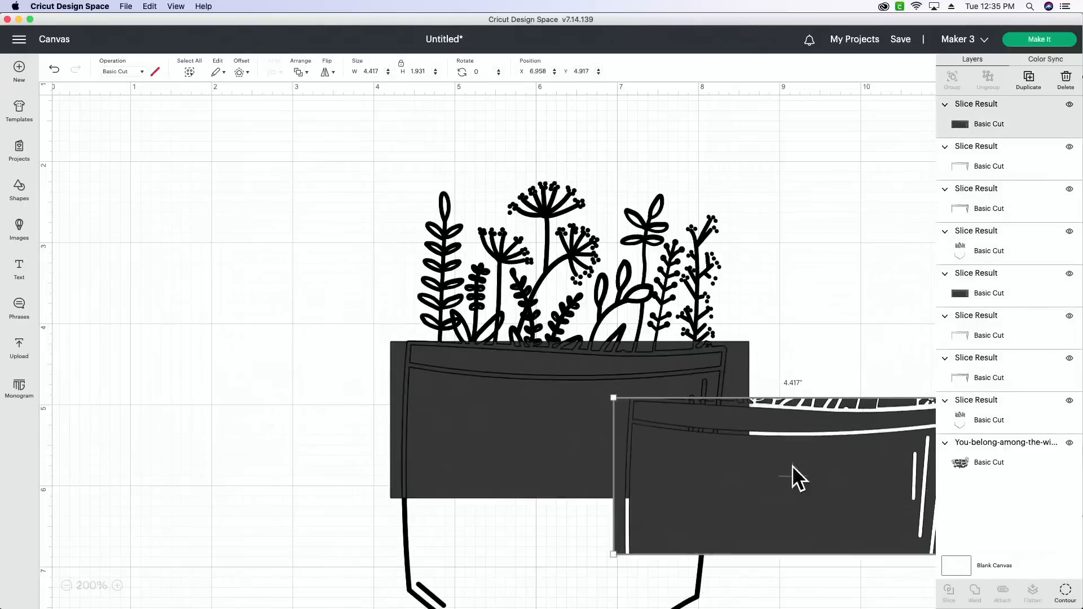
{"action": "left_click_drag", "start_coordinate": [485, 445], "coordinate": [675, 527]}
{"action": "left_click_drag", "start_coordinate": [566, 489], "coordinate": [191, 377]}
{"action": "left_click_drag", "start_coordinate": [548, 396], "coordinate": [745, 432]}
{"action": "left_click_drag", "start_coordinate": [589, 319], "coordinate": [790, 267]}
{"action": "left_click_drag", "start_coordinate": [541, 364], "coordinate": [700, 405]}
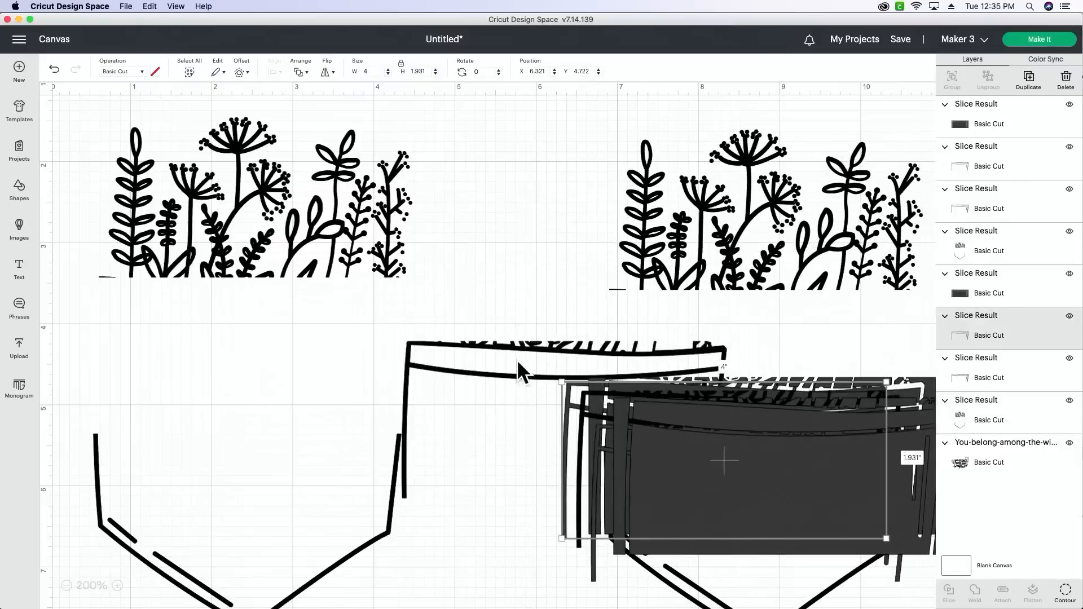
{"action": "left_click_drag", "start_coordinate": [511, 348], "coordinate": [731, 406]}
{"action": "left_click", "coordinate": [551, 326]}
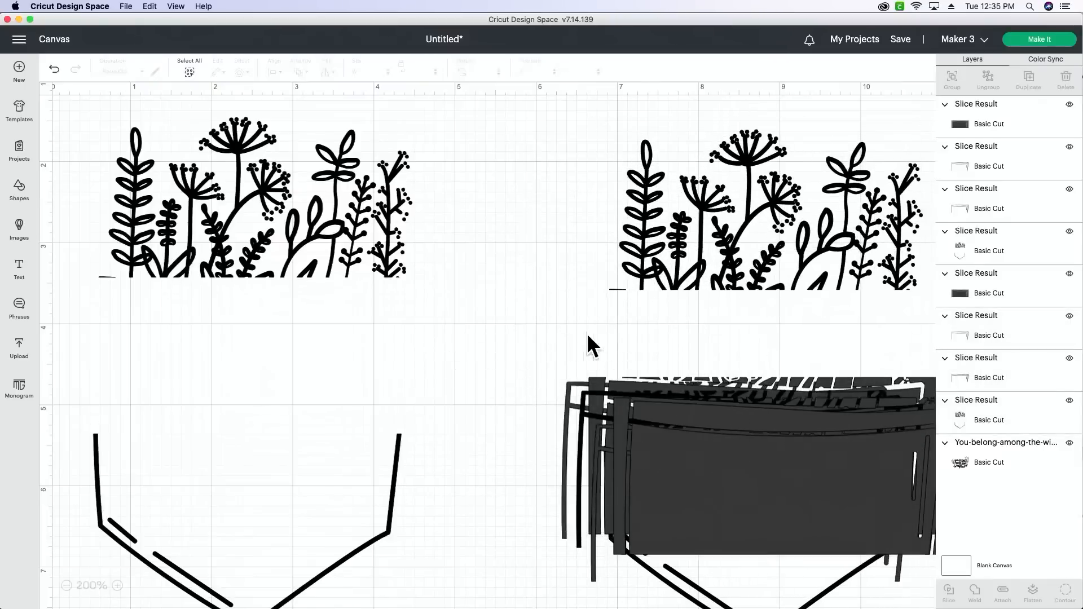
- Select the pile of rectangles, pocket band pieces and the duplicate flower piece, and delete them
{"action": "scroll", "coordinate": [517, 300], "scroll_direction": "up", "scroll_amount": 1}
{"action": "scroll", "coordinate": [516, 301], "scroll_direction": "right", "scroll_amount": 1}
{"action": "scroll", "coordinate": [507, 200], "scroll_direction": "right", "scroll_amount": 3}
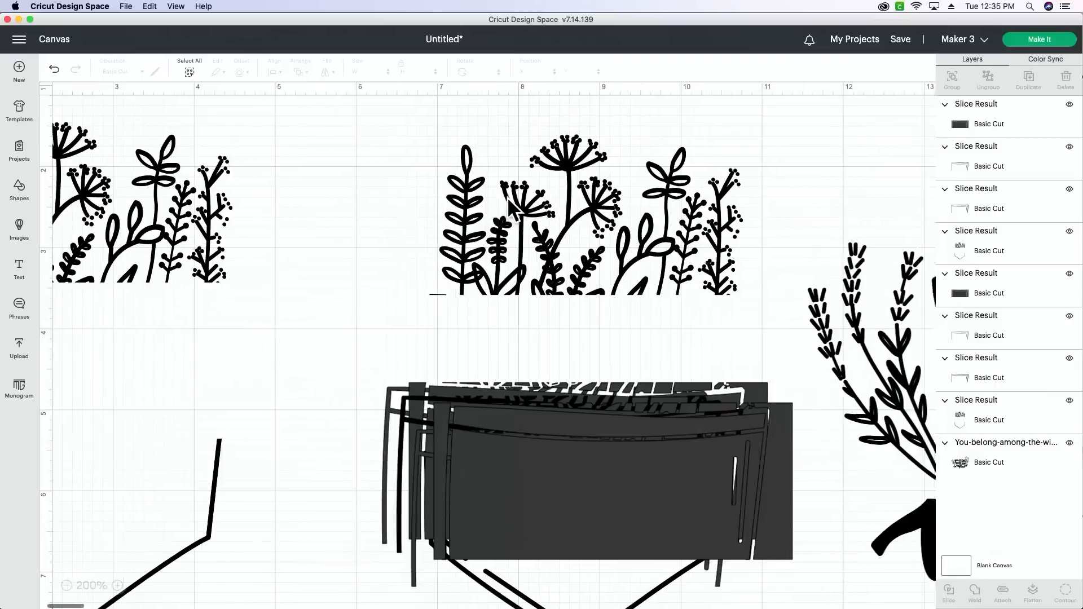
{"action": "scroll", "coordinate": [564, 434], "scroll_direction": "down", "scroll_amount": 2}
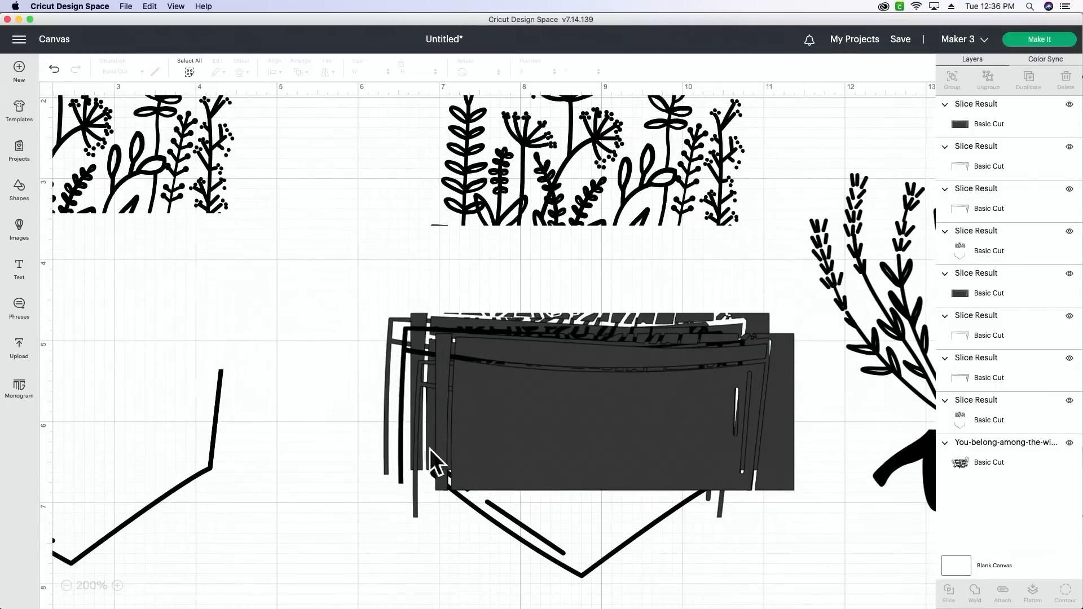
{"action": "left_click_drag", "start_coordinate": [311, 532], "coordinate": [638, 297]}
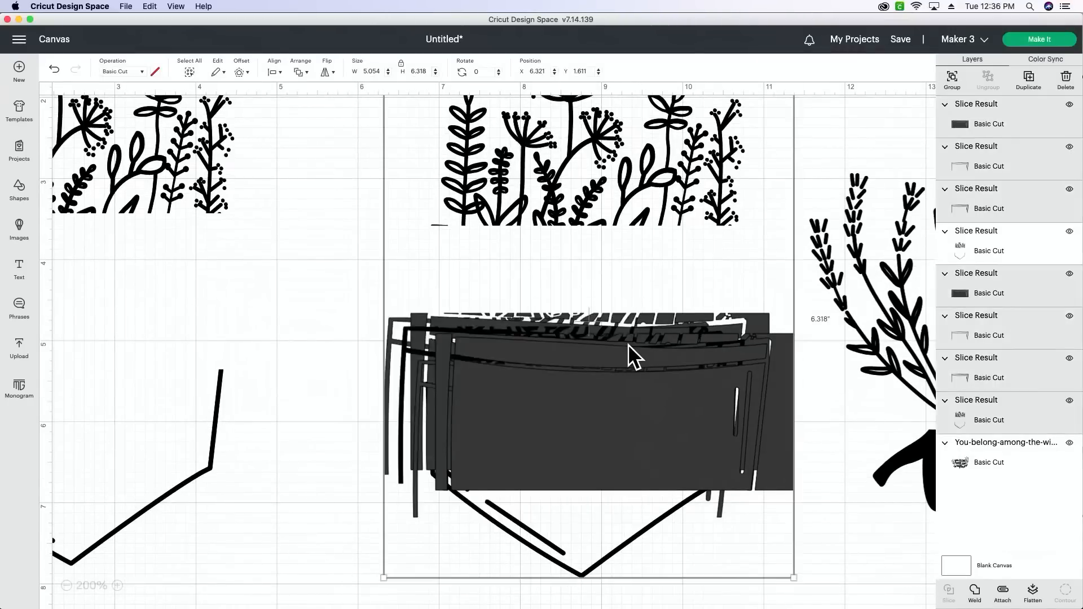
{"action": "key", "text": "Delete"}
- Move the remaining flower piece to about X 4.9, Y 2.6, and hide the contours of its lower pocket outline and accent lines
{"action": "left_click_drag", "start_coordinate": [155, 195], "coordinate": [506, 290]}
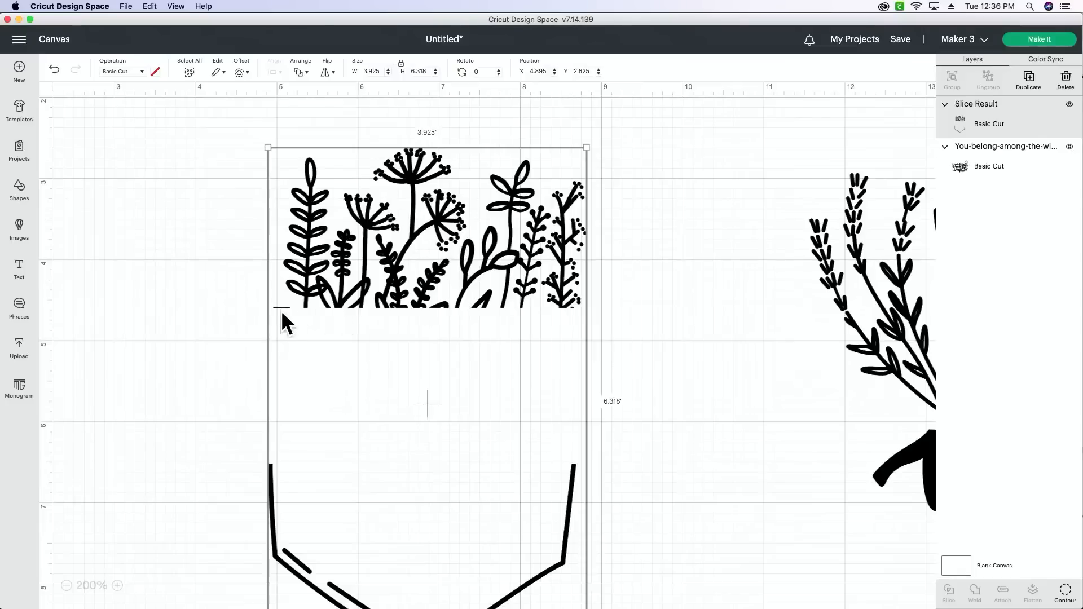
{"action": "left_click", "coordinate": [1066, 592]}
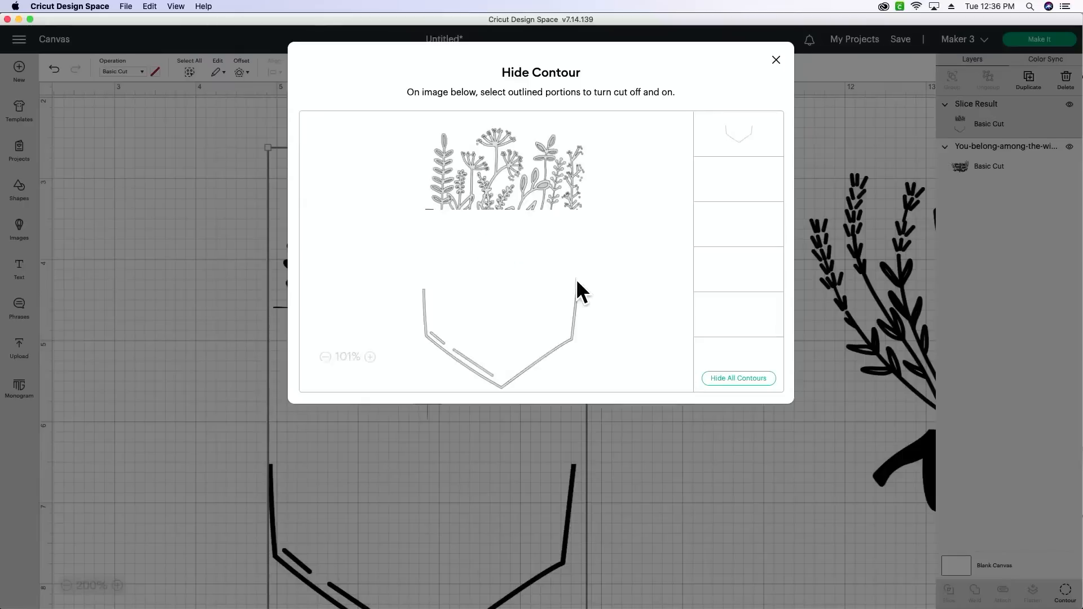
{"action": "left_click", "coordinate": [423, 300]}
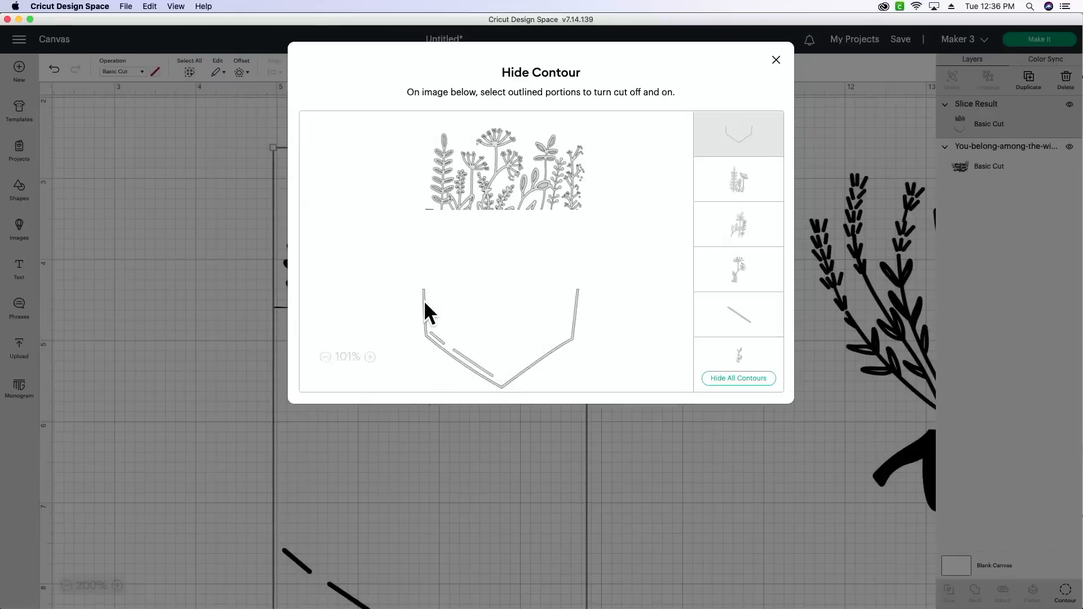
{"action": "left_click", "coordinate": [476, 364]}
- Hide the contour of the small stray line beside the base of the flowers, and return to the canvas
{"action": "left_click", "coordinate": [371, 357]}
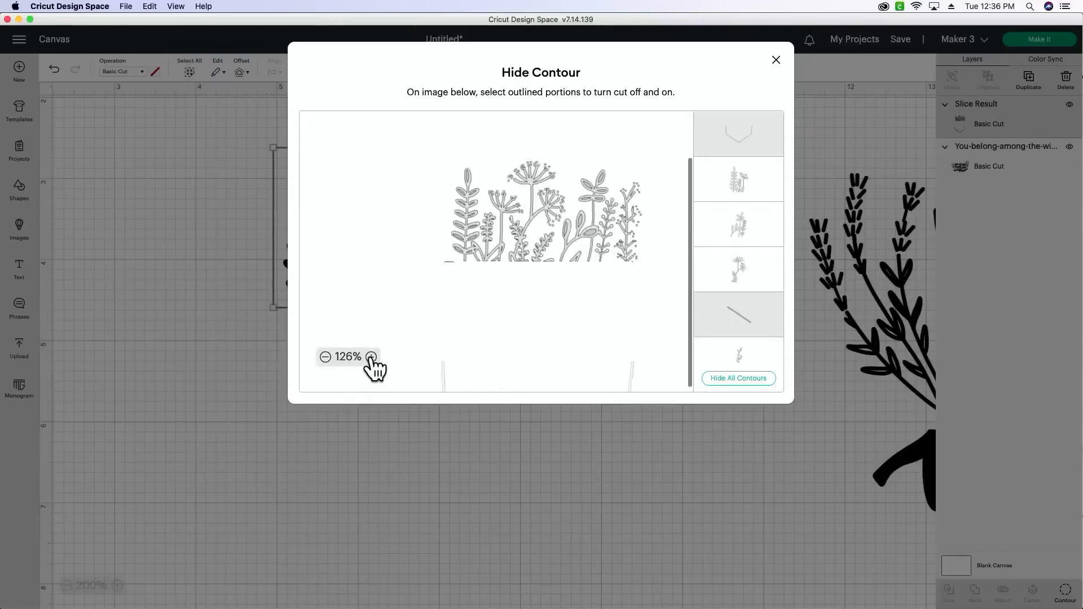
{"action": "left_click", "coordinate": [371, 357]}
{"action": "left_click", "coordinate": [371, 358]}
{"action": "left_click", "coordinate": [371, 357]}
{"action": "left_click", "coordinate": [370, 357]}
{"action": "left_click", "coordinate": [371, 357]}
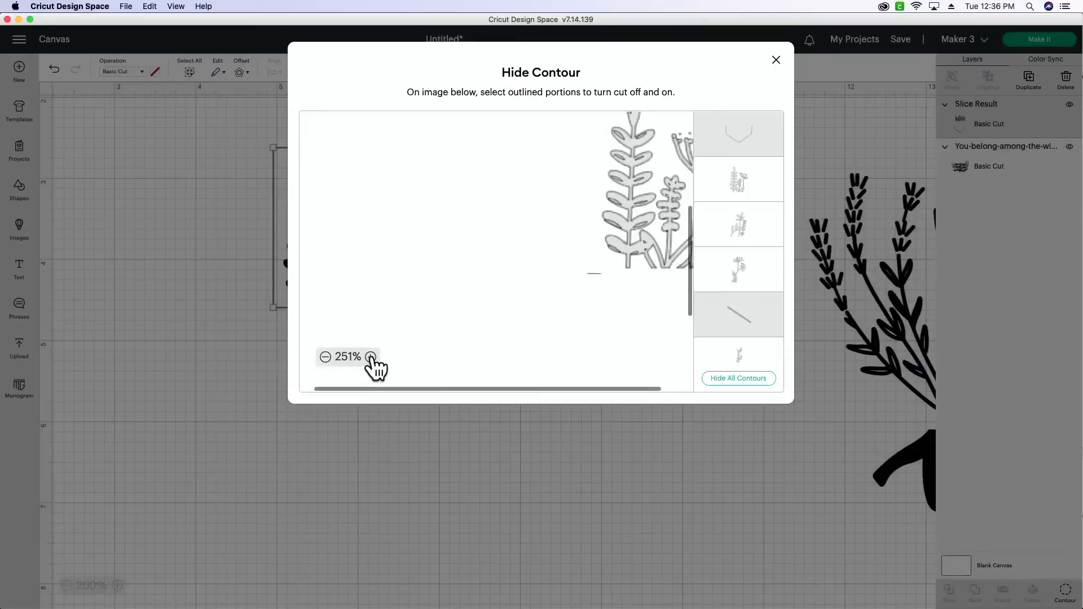
{"action": "left_click", "coordinate": [371, 357]}
{"action": "left_click", "coordinate": [371, 357]}
{"action": "left_click", "coordinate": [371, 357]}
{"action": "left_click", "coordinate": [371, 358]}
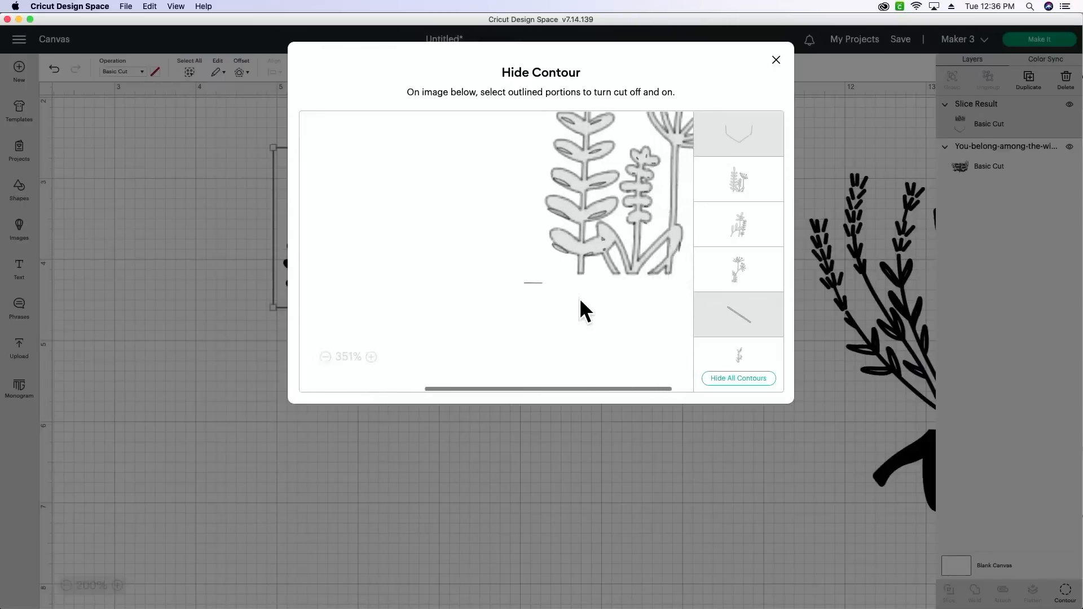
{"action": "left_click", "coordinate": [580, 299]}
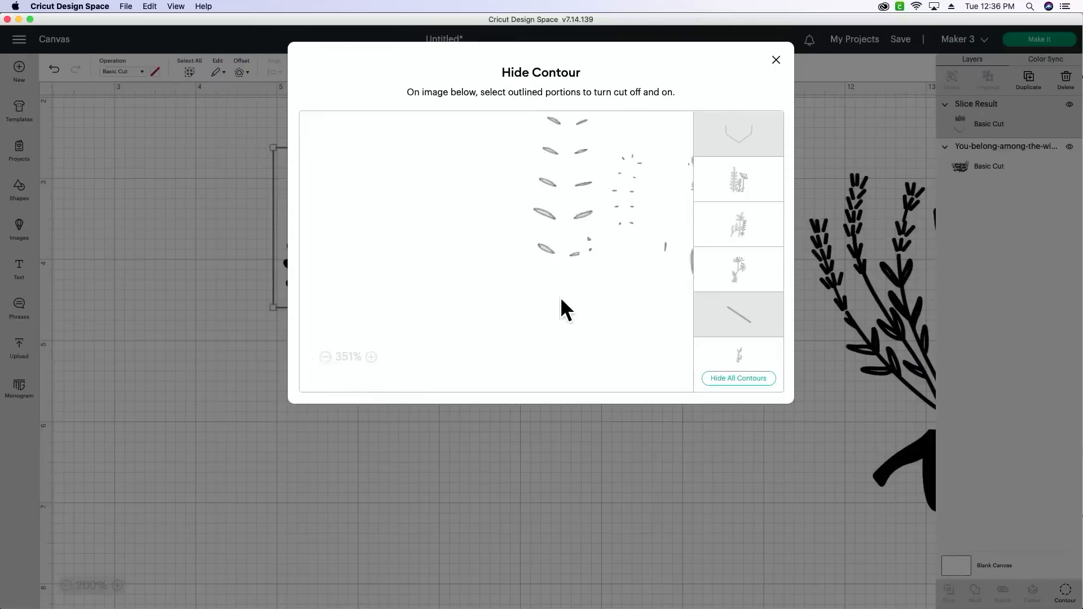
{"action": "left_click", "coordinate": [326, 357]}
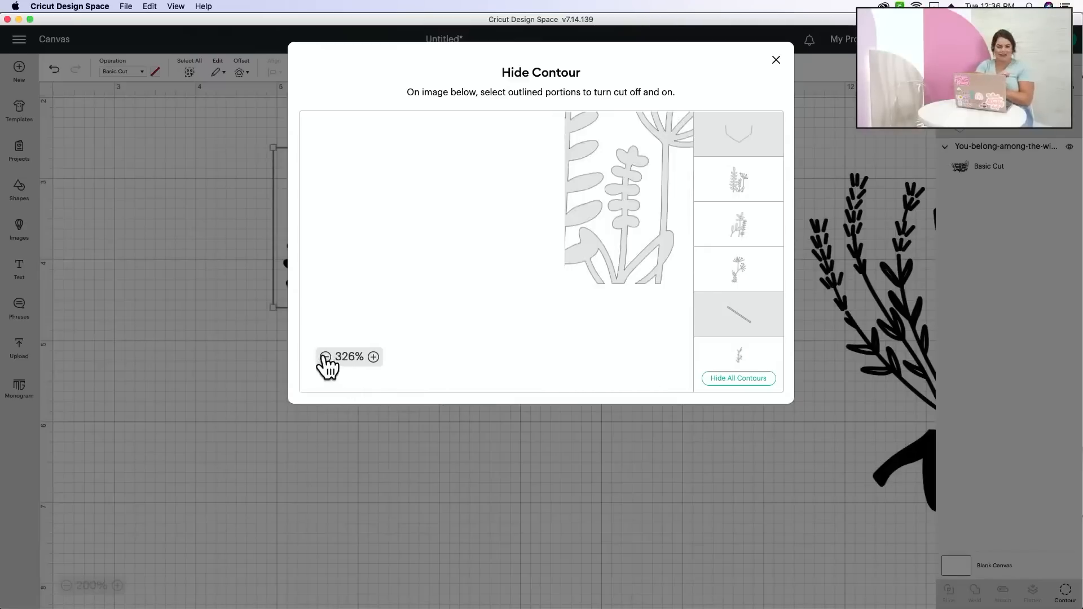
{"action": "left_click", "coordinate": [325, 357]}
{"action": "left_click", "coordinate": [326, 357]}
{"action": "left_click", "coordinate": [325, 357]}
{"action": "left_click", "coordinate": [325, 357]}
{"action": "left_click", "coordinate": [325, 357]}
{"action": "left_click", "coordinate": [325, 358]}
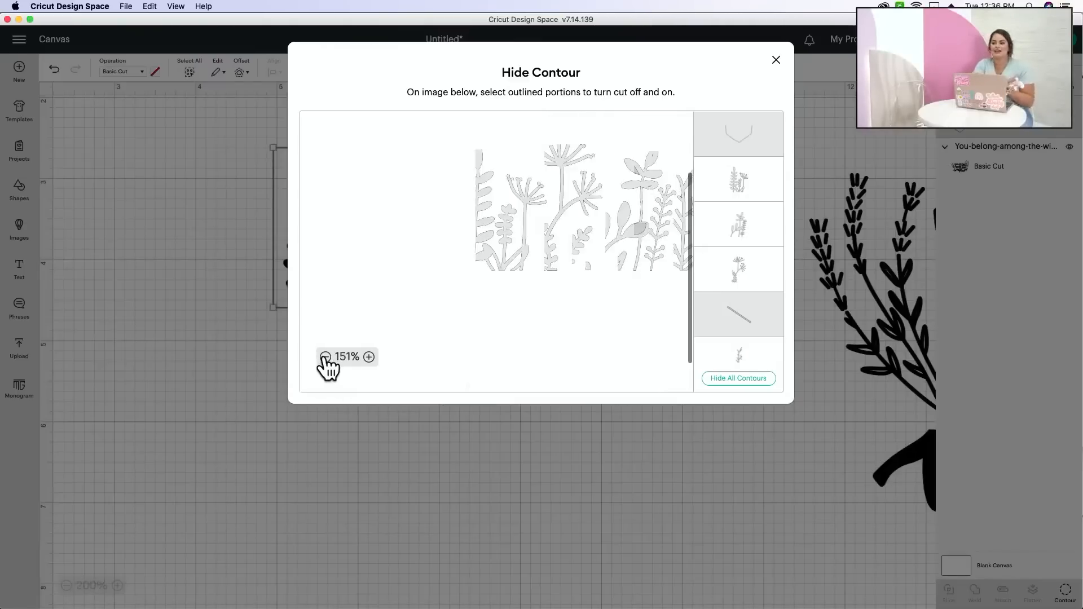
{"action": "left_click", "coordinate": [325, 357]}
{"action": "left_click", "coordinate": [325, 358]}
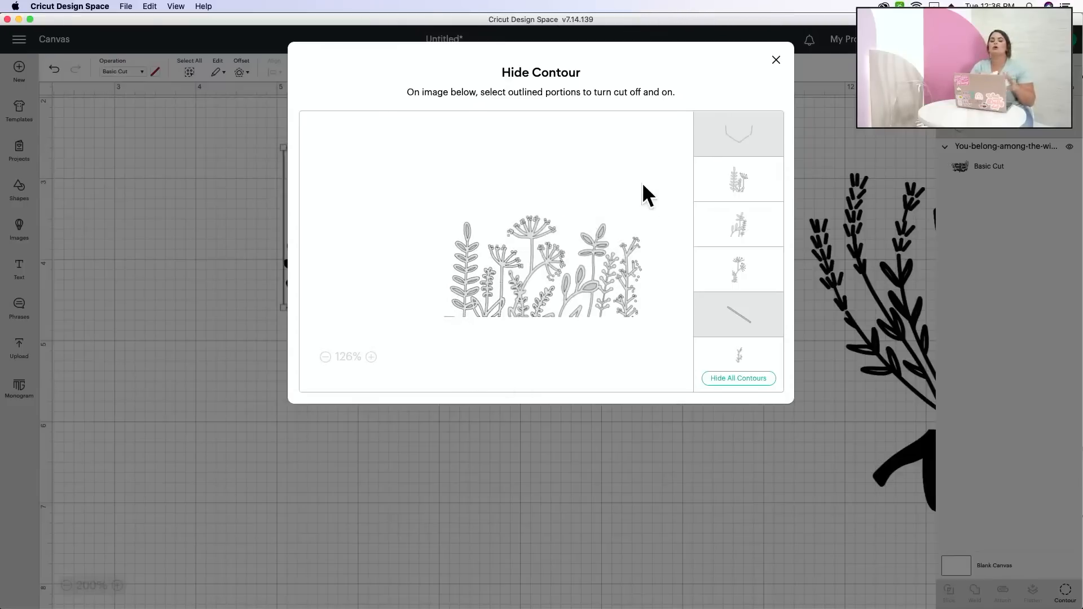
{"action": "left_click", "coordinate": [777, 60]}
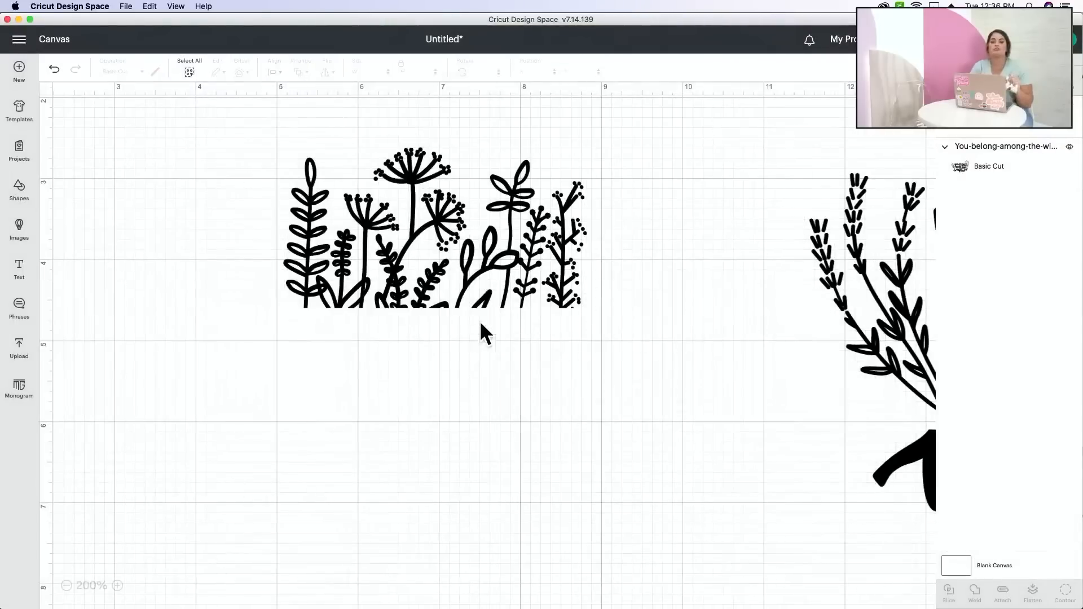
- Move the wildflowers lettering to about X 6 and the trimmed flowers beside it to about X 1.5, Y 3.8
{"action": "left_click_drag", "start_coordinate": [480, 257], "coordinate": [415, 289]}
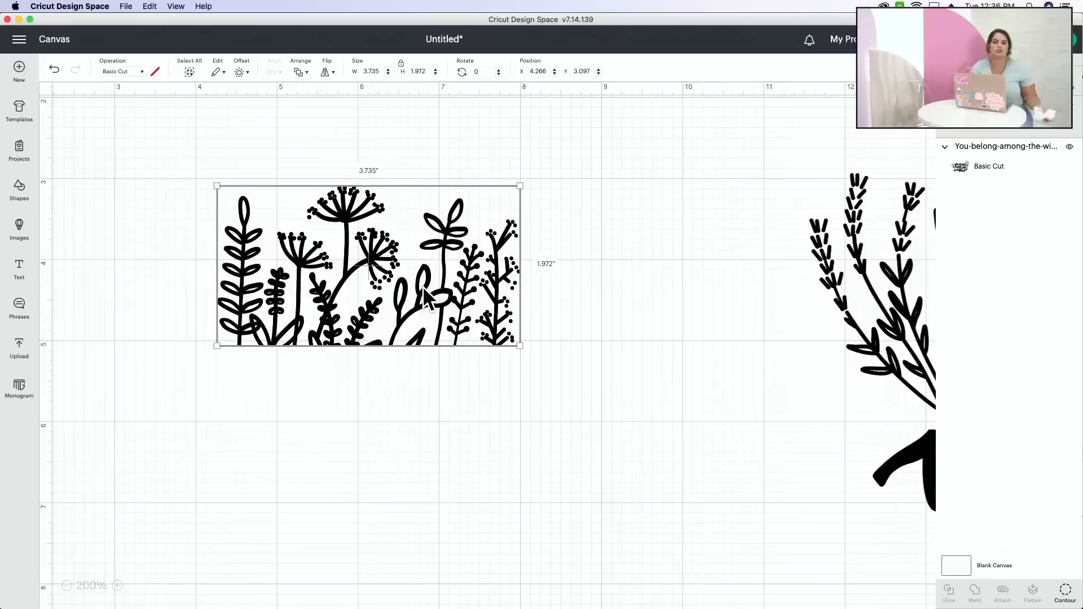
{"action": "left_click", "coordinate": [67, 586]}
{"action": "left_click", "coordinate": [67, 586]}
{"action": "left_click_drag", "start_coordinate": [843, 411], "coordinate": [508, 401]}
{"action": "left_click_drag", "start_coordinate": [292, 307], "coordinate": [179, 369]}
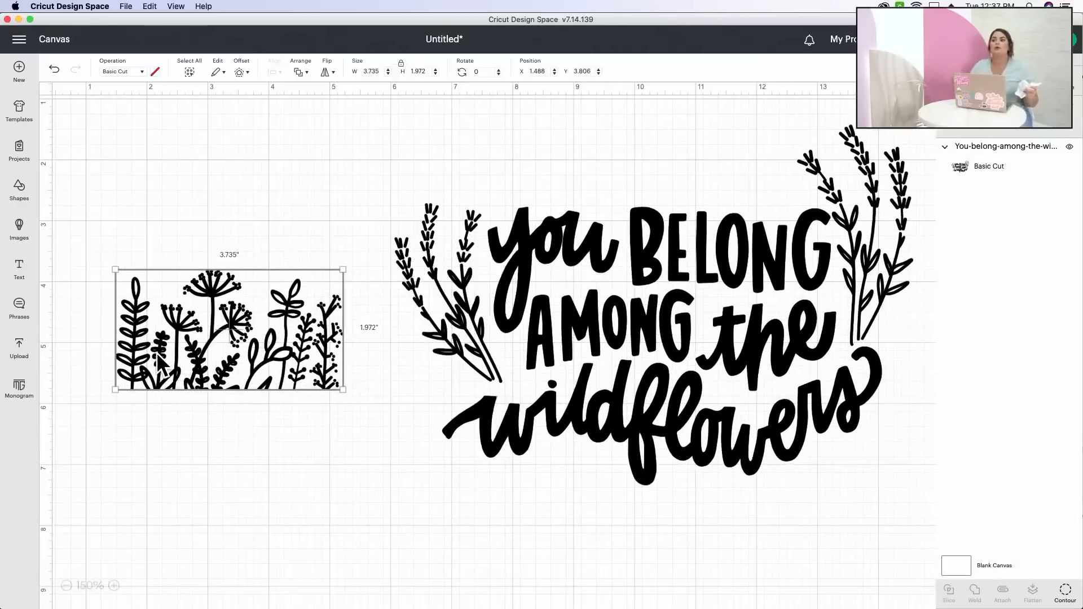
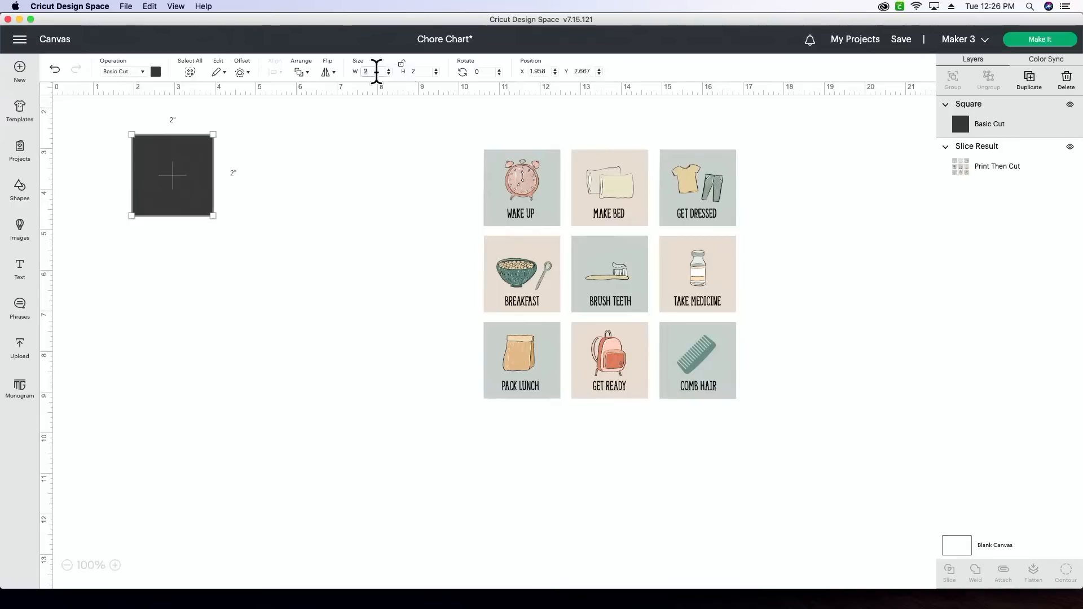
- Resize the square to 10" wide by 8.5" high and change its operation to Guide
{"action": "key", "text": "Tab"}
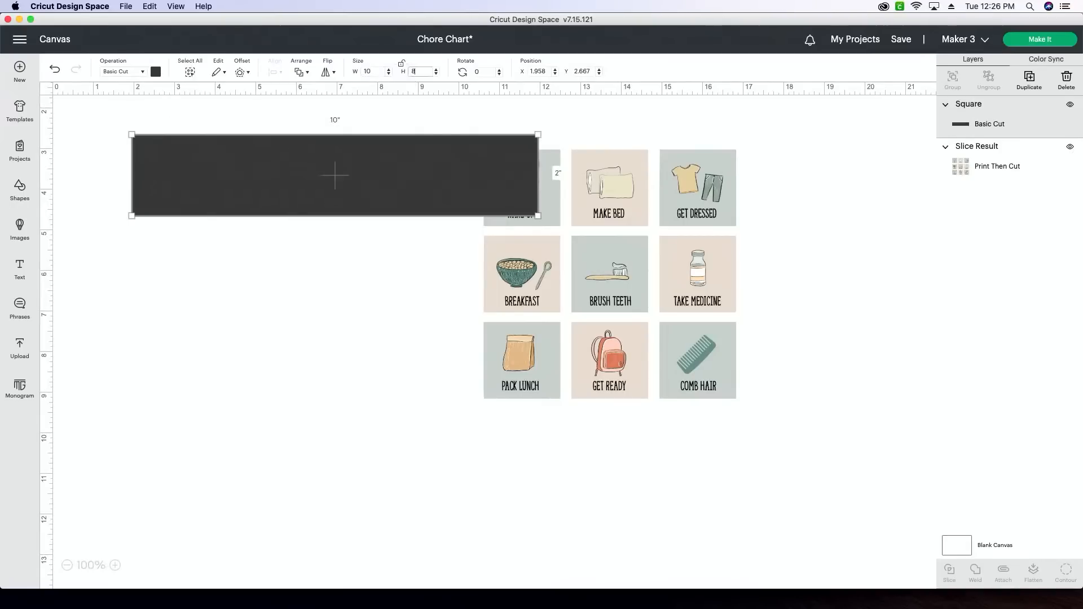
{"action": "key", "text": "Return"}
{"action": "left_click_drag", "start_coordinate": [345, 305], "coordinate": [290, 300]}
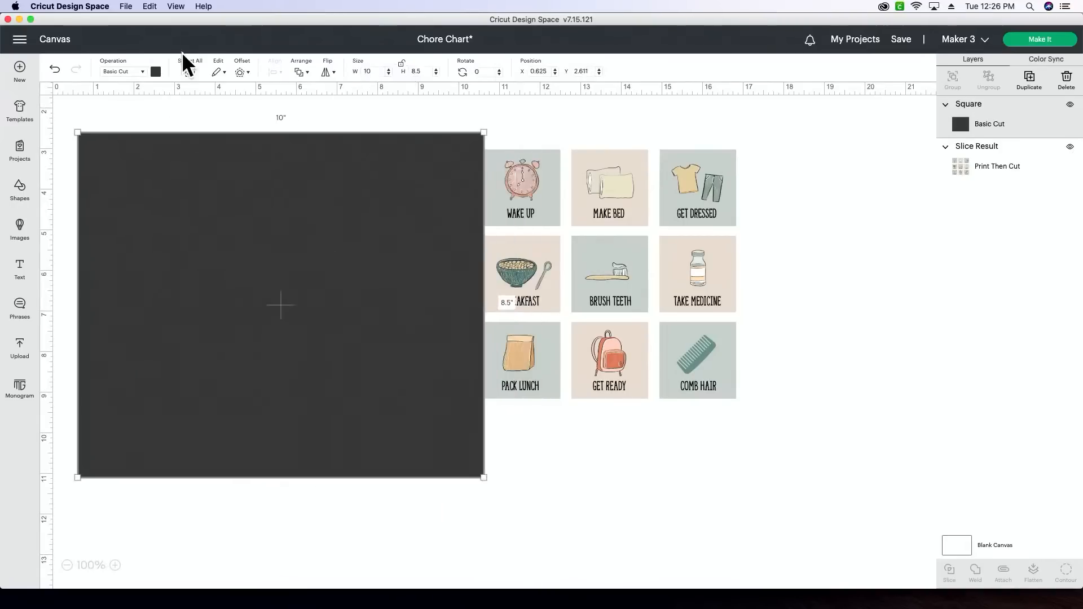
{"action": "left_click", "coordinate": [140, 72]}
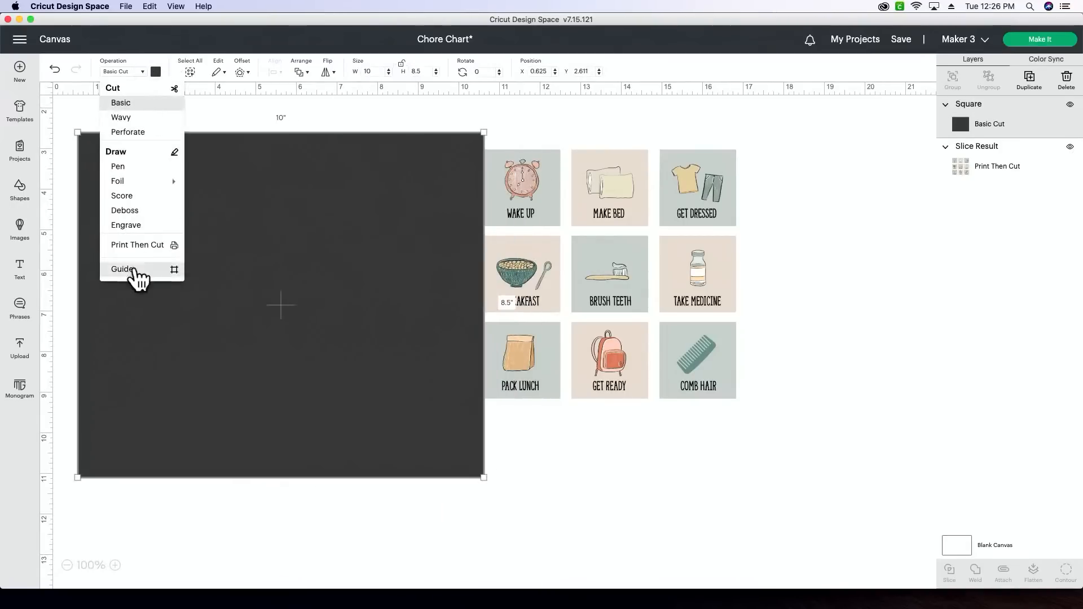
{"action": "left_click", "coordinate": [138, 275]}
- Move the chore tiles to about X 12.7, Y 3.0 and the rectangular guide to about X 1.7, Y 2.7
{"action": "left_click_drag", "start_coordinate": [147, 266], "coordinate": [234, 239]}
{"action": "left_click_drag", "start_coordinate": [638, 330], "coordinate": [721, 341]}
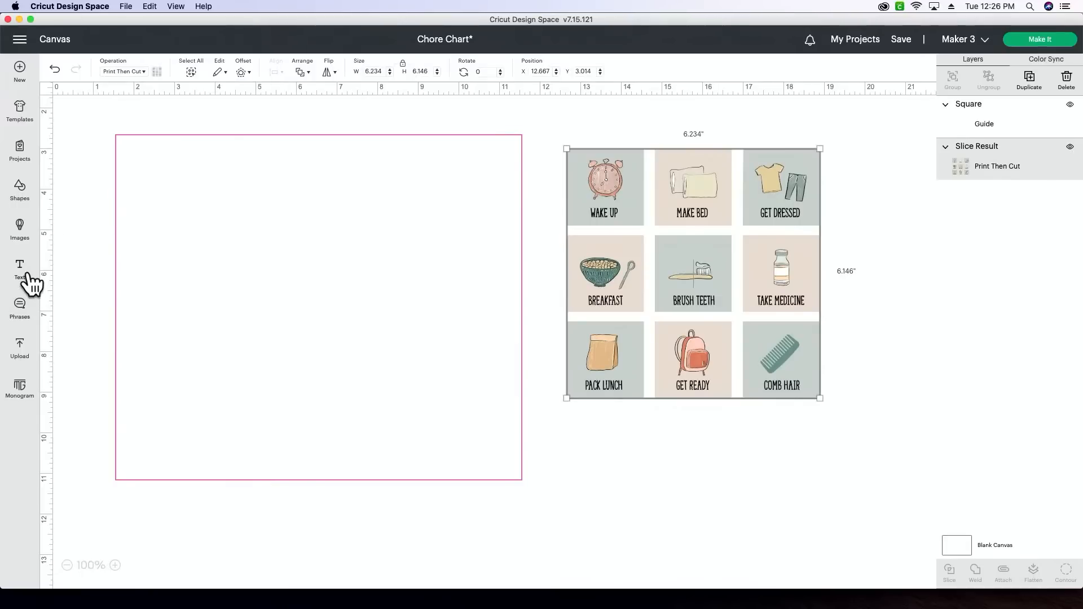
{"action": "mouse_move", "coordinate": [121, 328]}
{"action": "left_mouse_down"}
{"action": "mouse_move", "coordinate": [141, 333]}
{"action": "mouse_move", "coordinate": [127, 330]}
{"action": "left_mouse_up"}
{"action": "left_click", "coordinate": [72, 286]}
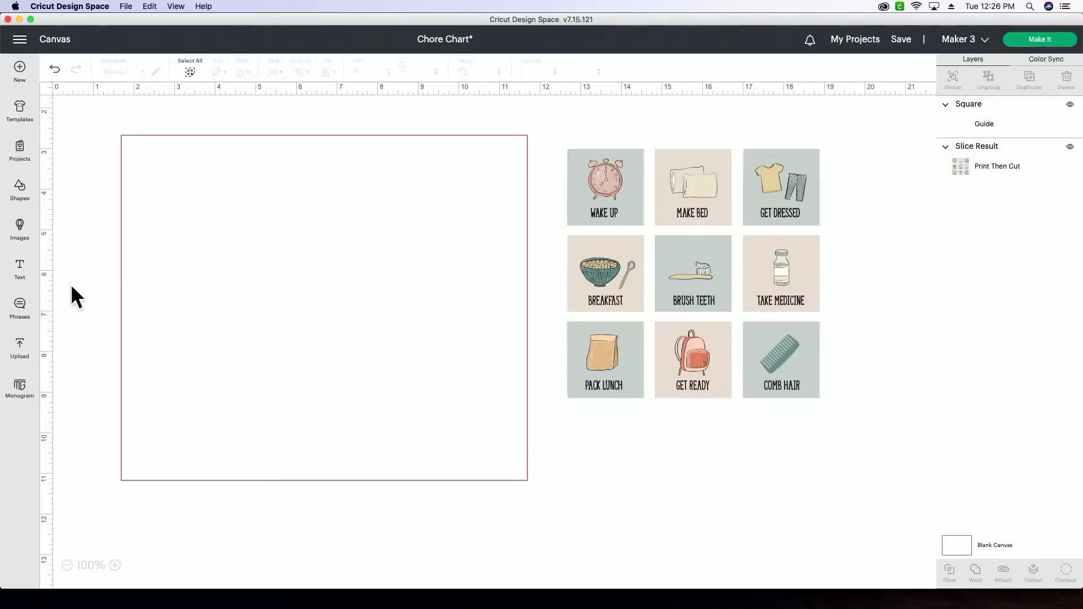
- Add the text "to do" and place it inside the guide near its upper left corner, at about X 2.8, Y 2.9
{"action": "left_click", "coordinate": [21, 274]}
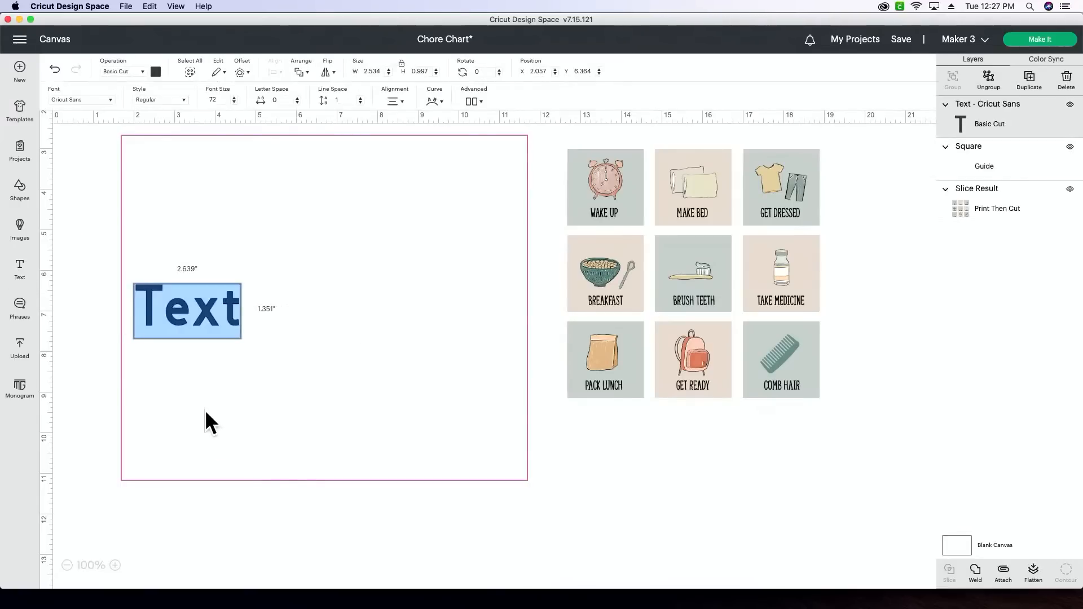
{"action": "type", "text": "to do"}
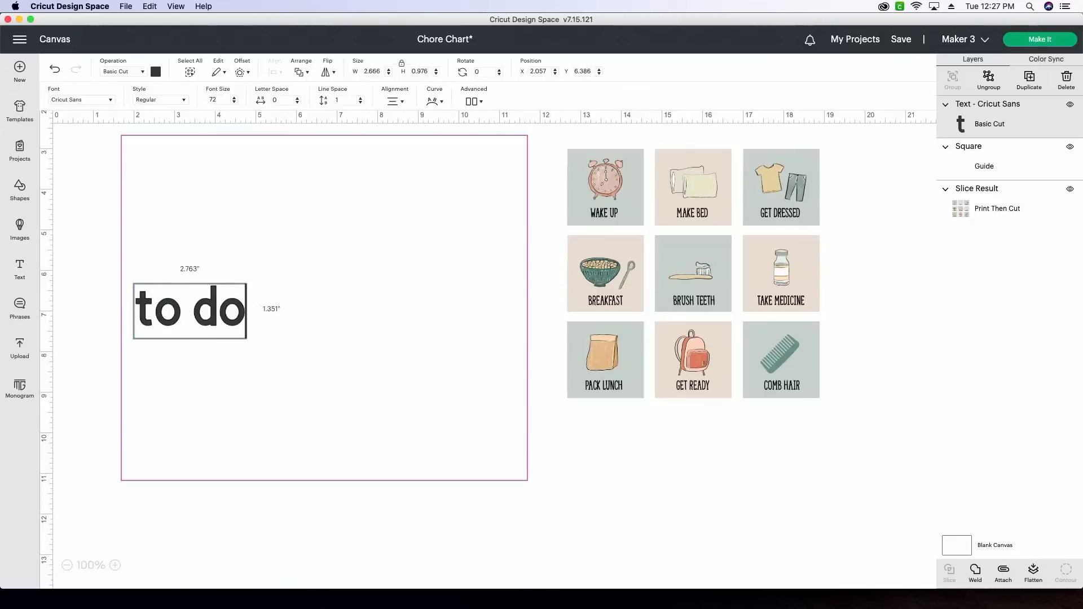
{"action": "left_click", "coordinate": [104, 382]}
{"action": "left_click_drag", "start_coordinate": [201, 315], "coordinate": [208, 199]}
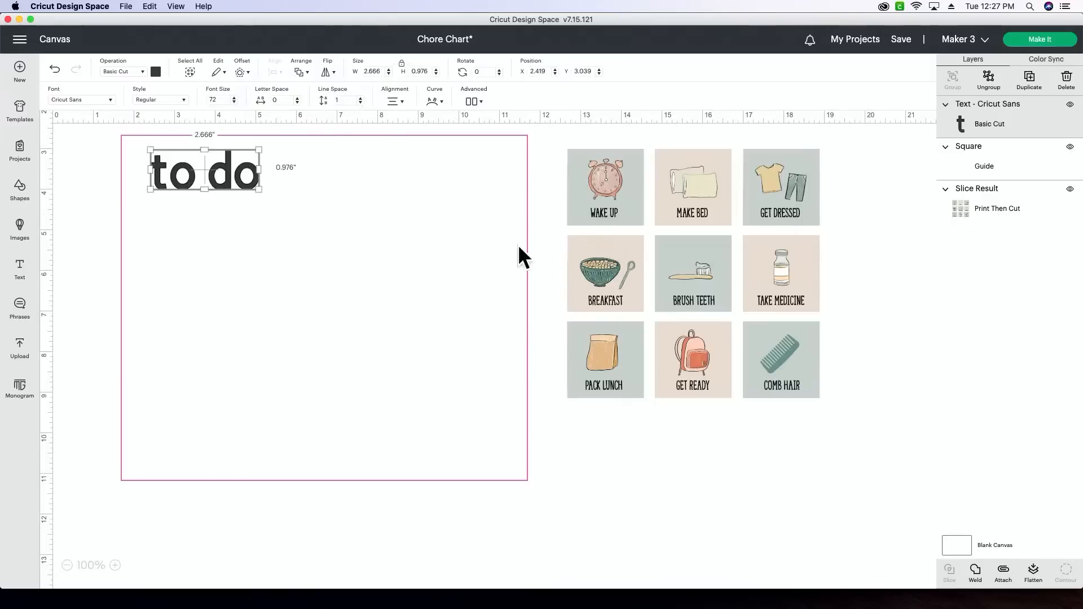
{"action": "left_click_drag", "start_coordinate": [228, 174], "coordinate": [242, 178]}
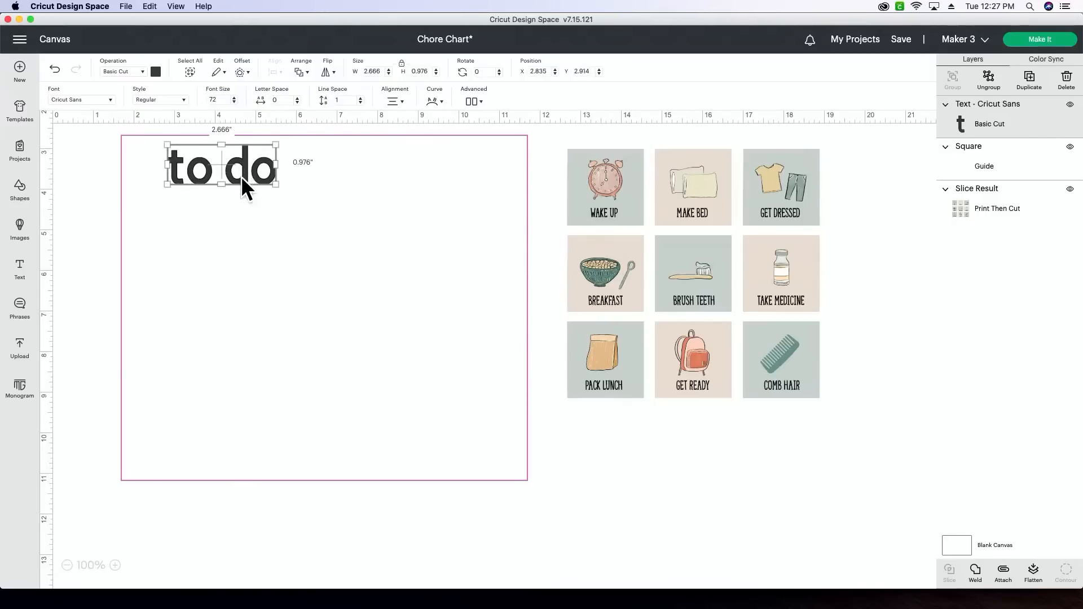
- Search the system fonts for "crigger" and apply the Crigger font to the "to do" text
{"action": "left_click", "coordinate": [103, 99]}
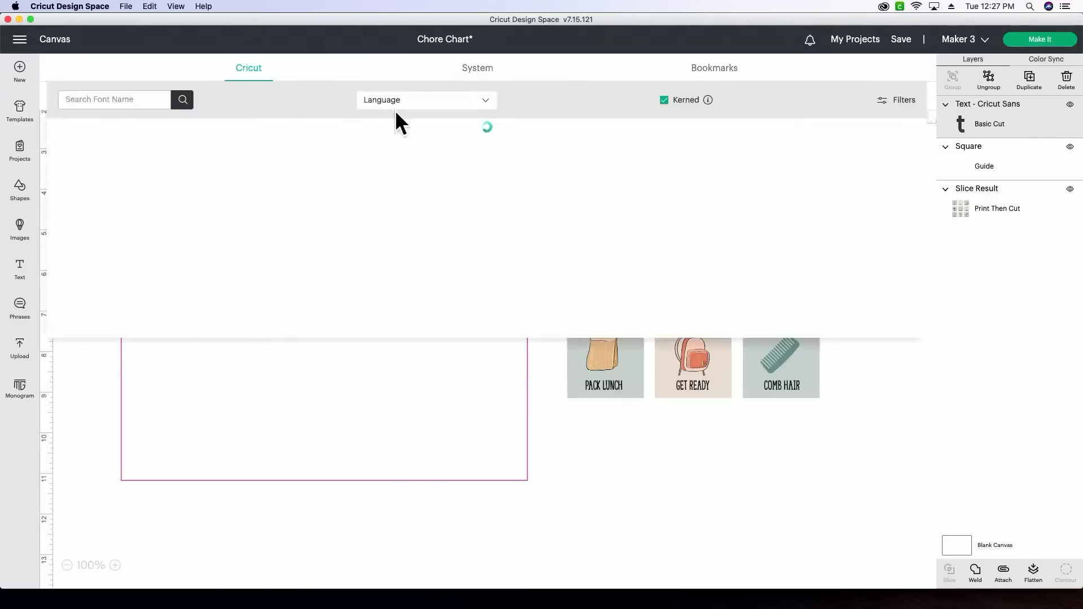
{"action": "left_click", "coordinate": [470, 70]}
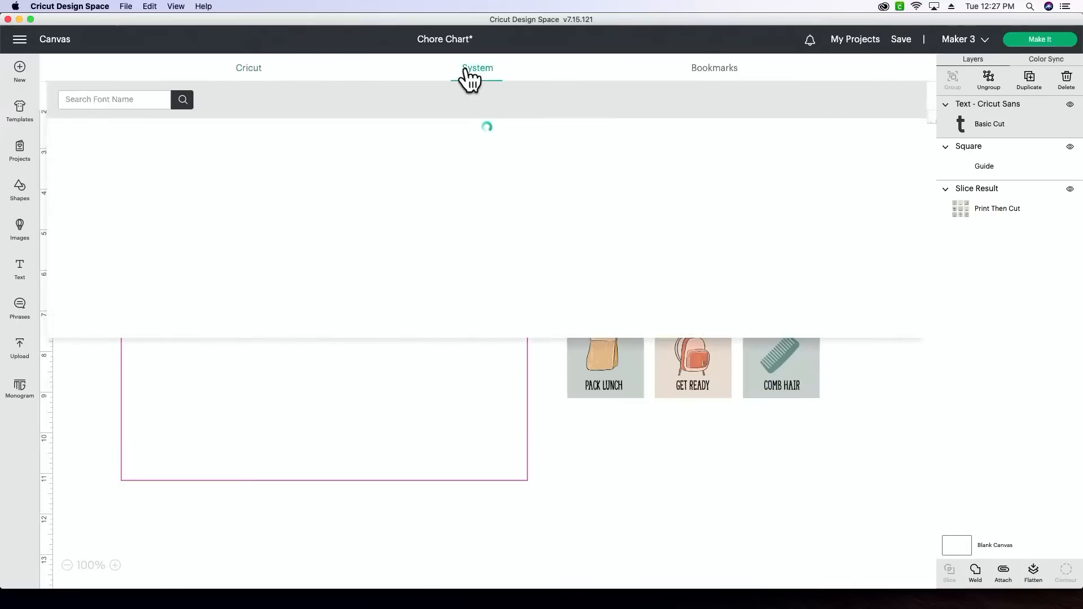
{"action": "left_click", "coordinate": [119, 100]}
{"action": "type", "text": "crigger"}
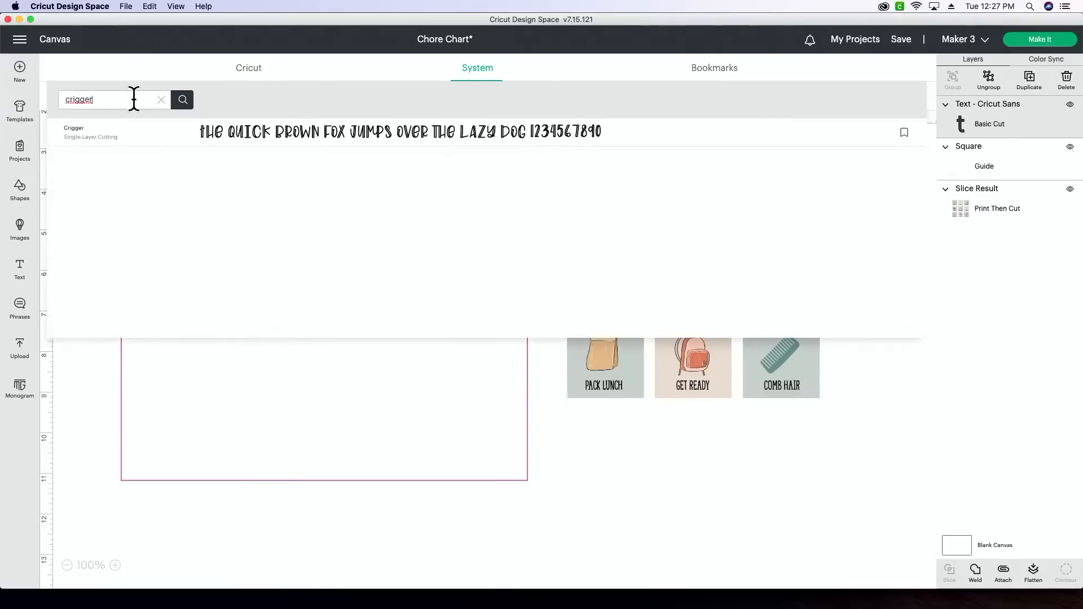
{"action": "left_click", "coordinate": [226, 131]}
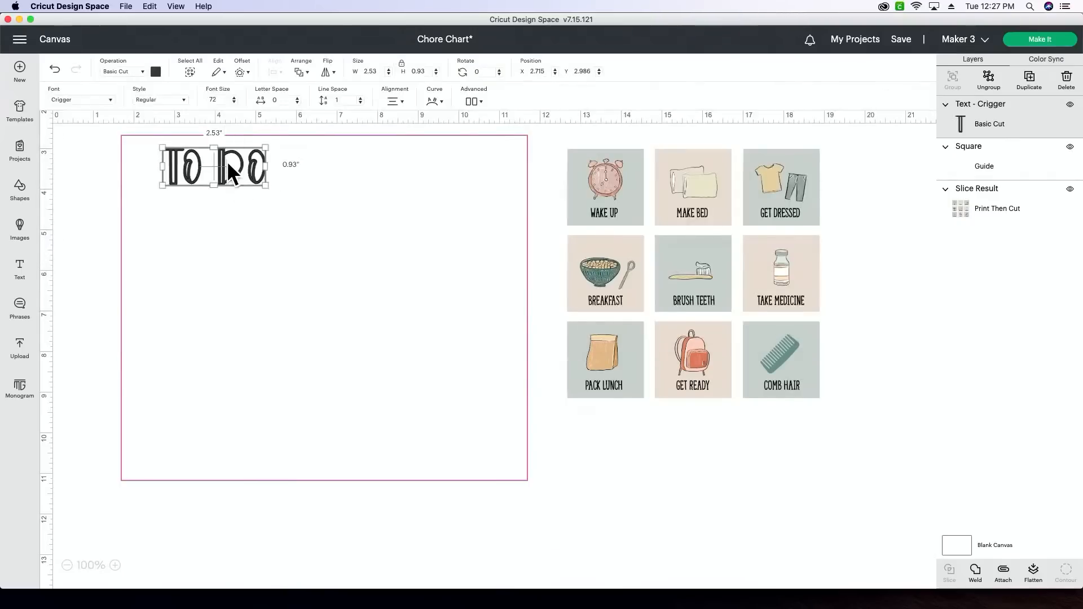
- Duplicate the "to do" heading, place the copy at about X 7.5, Y 3.0, and change its text to "DONE"
{"action": "left_click_drag", "start_coordinate": [238, 161], "coordinate": [431, 172]}
{"action": "left_click", "coordinate": [1031, 79]}
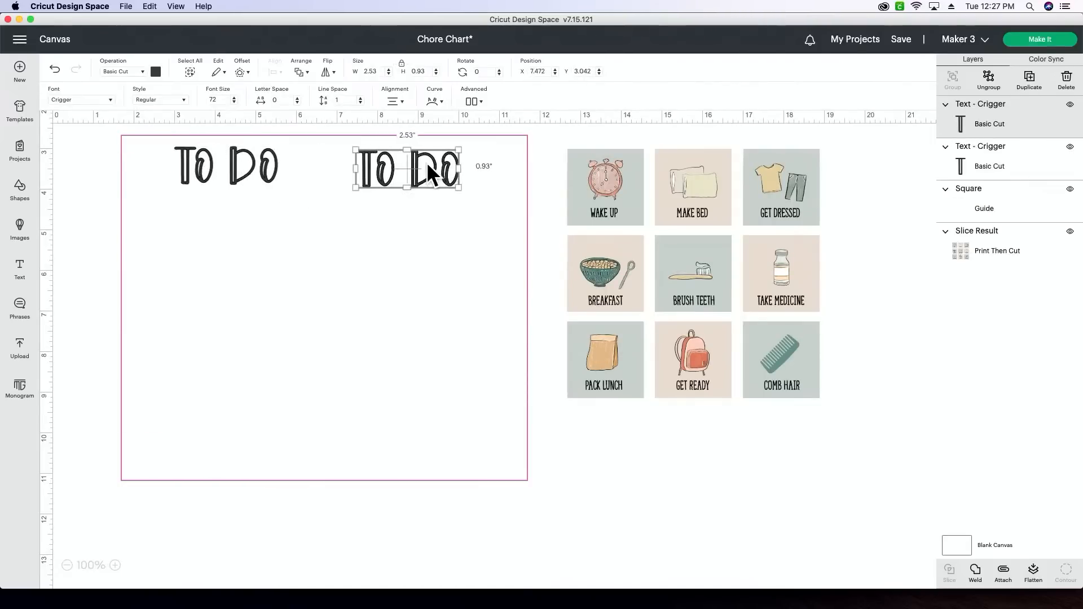
{"action": "double_click", "coordinate": [428, 166]}
{"action": "type", "text": "DONE"}
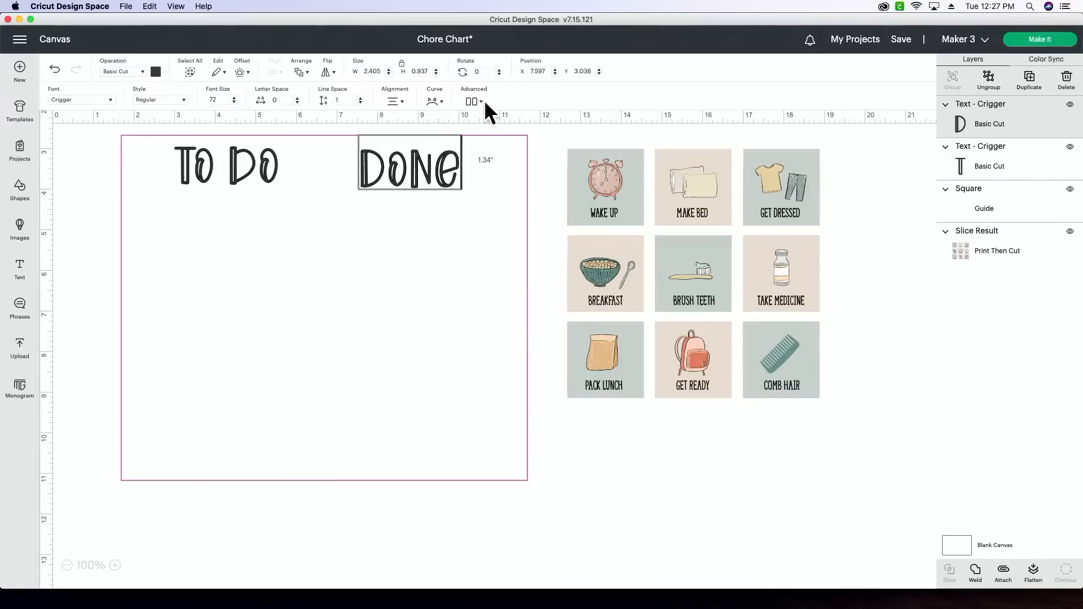
{"action": "left_click", "coordinate": [79, 194]}
- Nudge the TO DO and DONE headings slightly left so they sit level near the guide's upper edge
{"action": "left_click_drag", "start_coordinate": [243, 174], "coordinate": [235, 177]}
{"action": "left_click_drag", "start_coordinate": [431, 174], "coordinate": [418, 174]}
{"action": "left_click", "coordinate": [76, 298]}
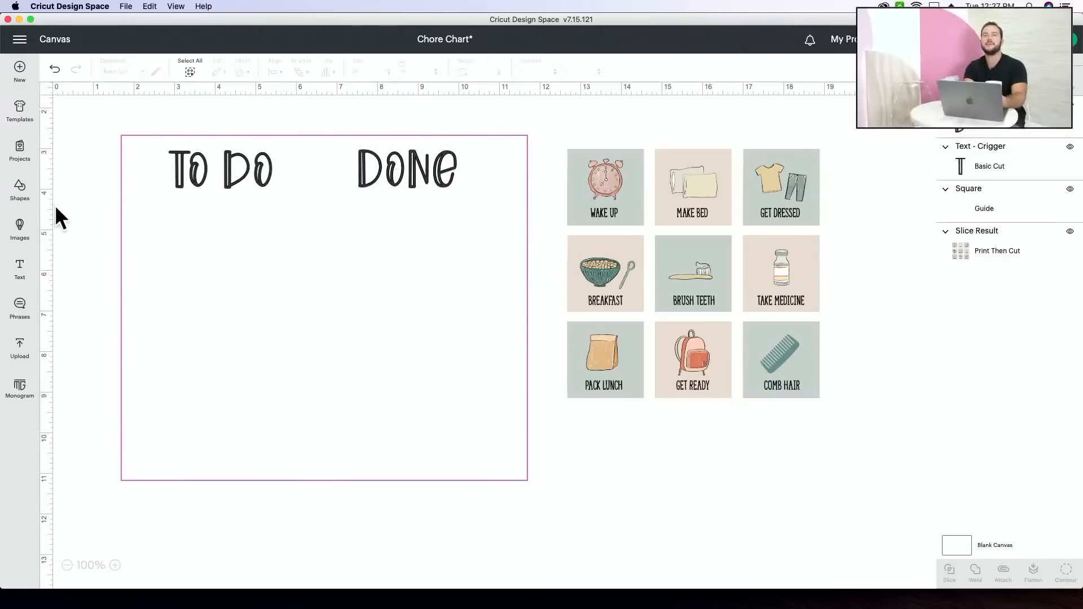
- Add a square and reshape it into a vertical divider about 0.11" wide and 8.35" high between the two headings
{"action": "left_click", "coordinate": [22, 192]}
{"action": "left_click", "coordinate": [76, 312]}
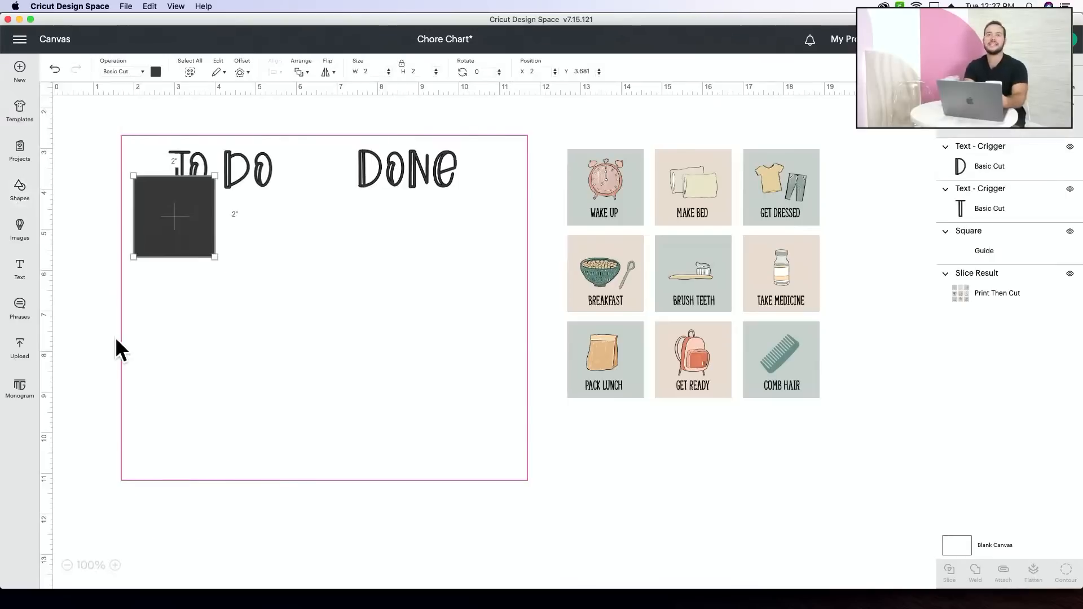
{"action": "left_click_drag", "start_coordinate": [184, 242], "coordinate": [329, 200]}
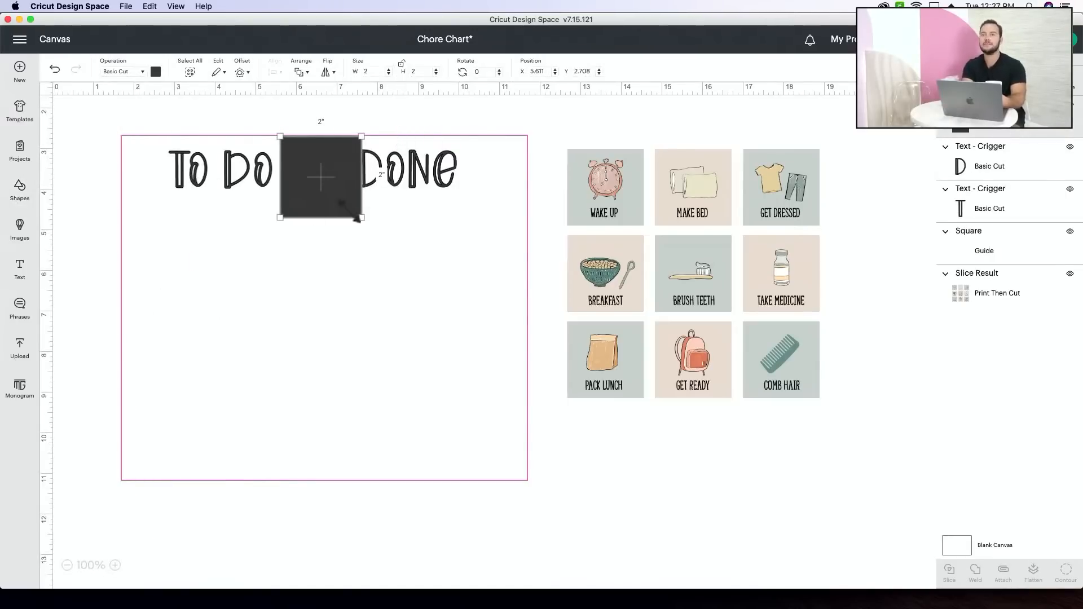
{"action": "left_click_drag", "start_coordinate": [362, 217], "coordinate": [284, 474]}
{"action": "left_click_drag", "start_coordinate": [283, 377], "coordinate": [318, 379]}
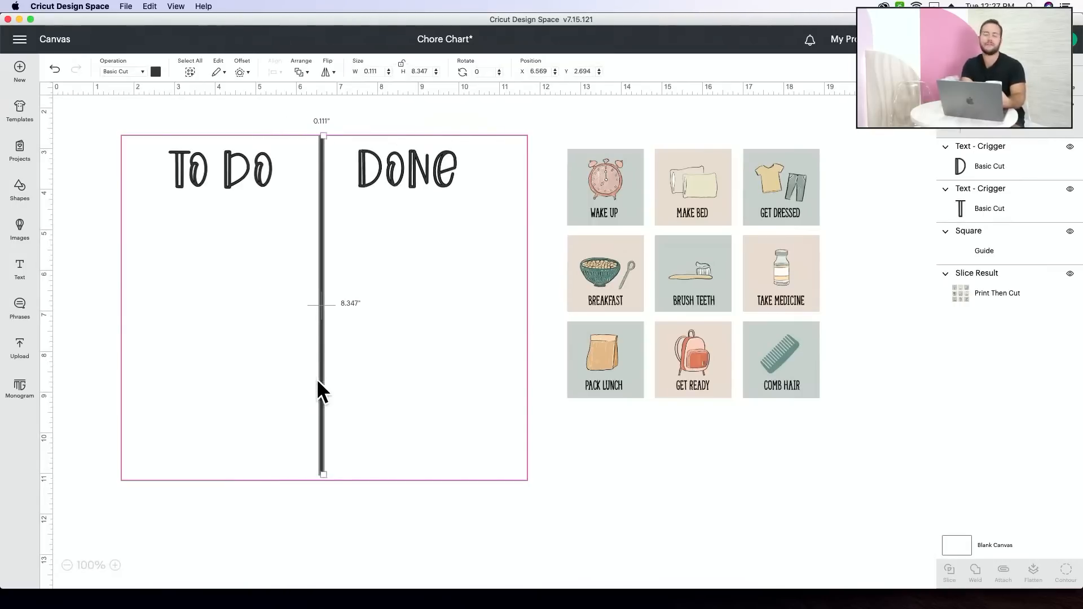
{"action": "left_click", "coordinate": [348, 529]}
- Select the divider together with the guide and center-align them
{"action": "left_click_drag", "start_coordinate": [344, 548], "coordinate": [328, 475]}
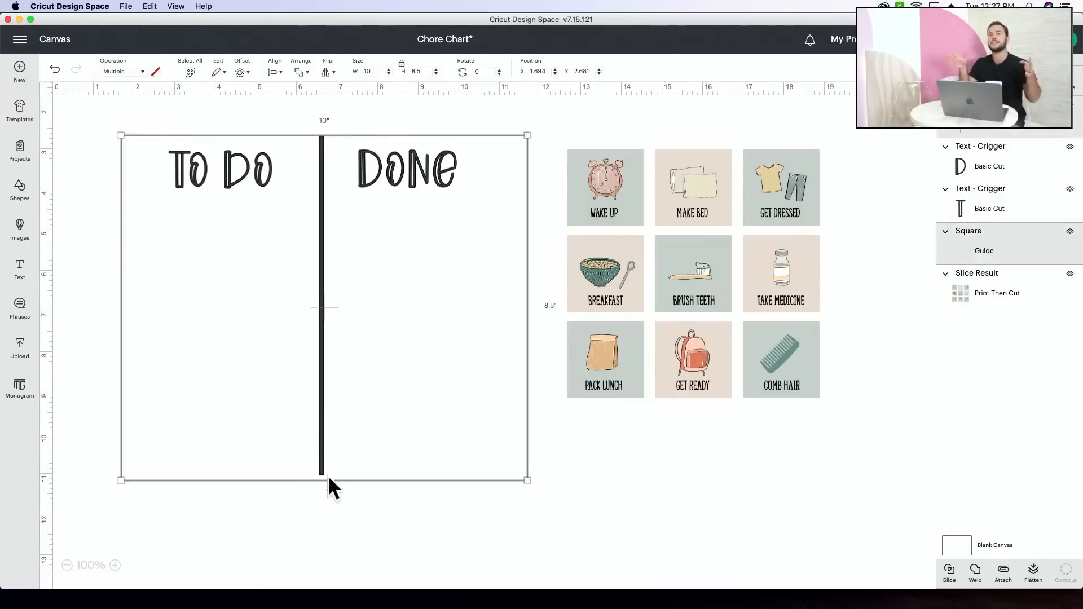
{"action": "left_click", "coordinate": [275, 72]}
{"action": "left_click", "coordinate": [308, 191]}
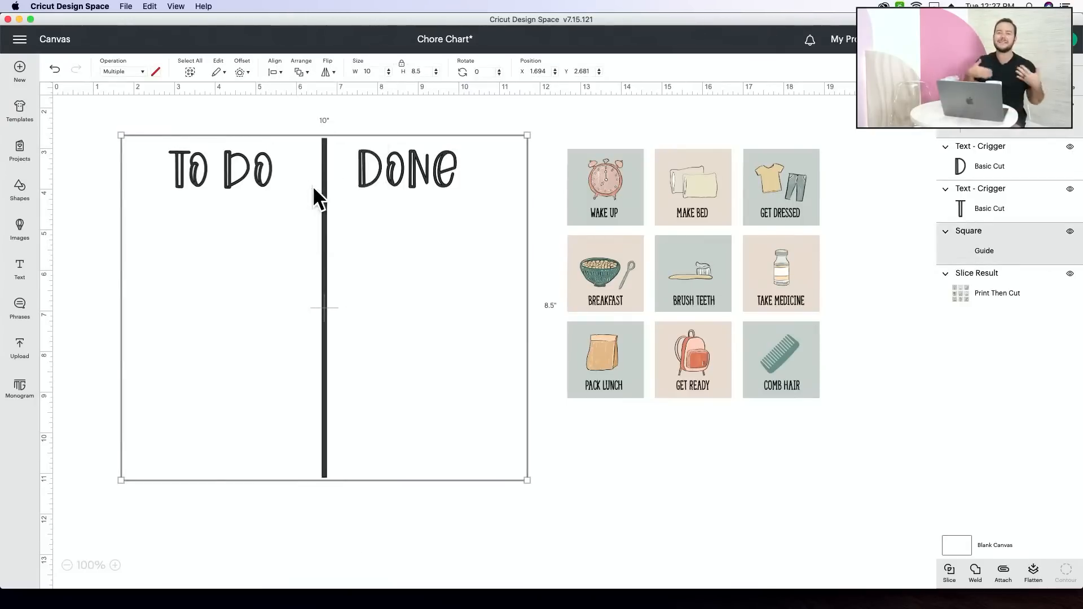
{"action": "left_click", "coordinate": [337, 512]}
- Move the DONE heading to about X 8.1 and center it vertically with the TO DO heading
{"action": "left_click_drag", "start_coordinate": [418, 157], "coordinate": [438, 156]}
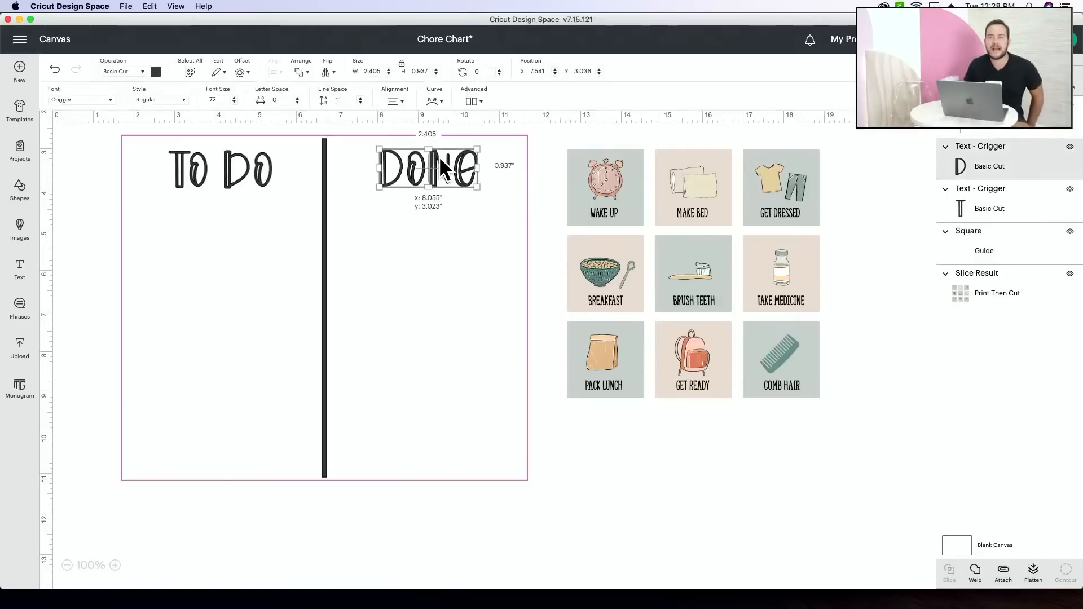
{"action": "left_click", "coordinate": [218, 162], "text": "shift"}
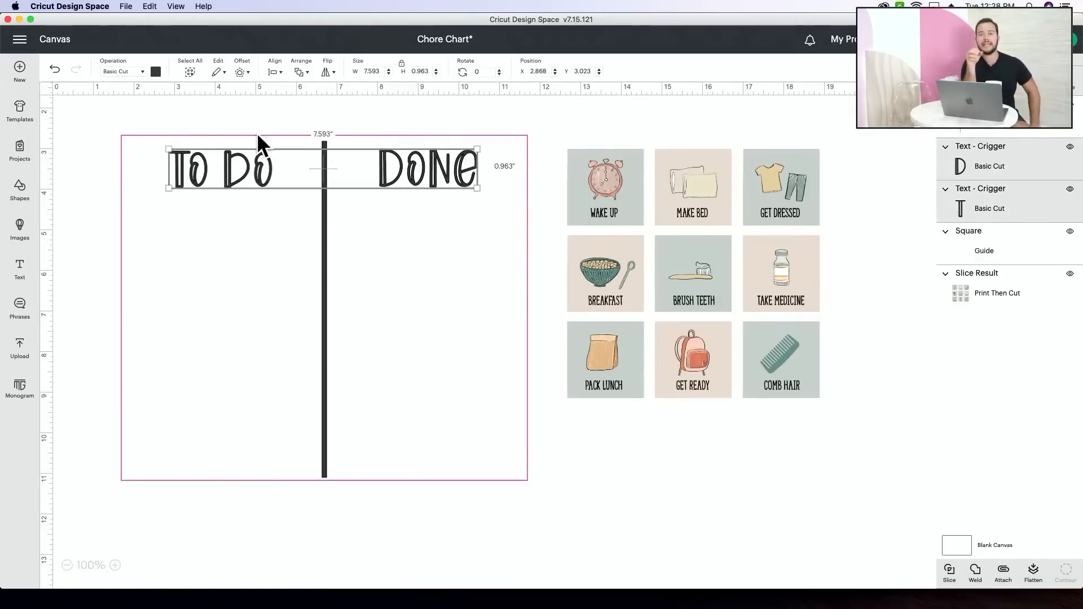
{"action": "left_click", "coordinate": [275, 72]}
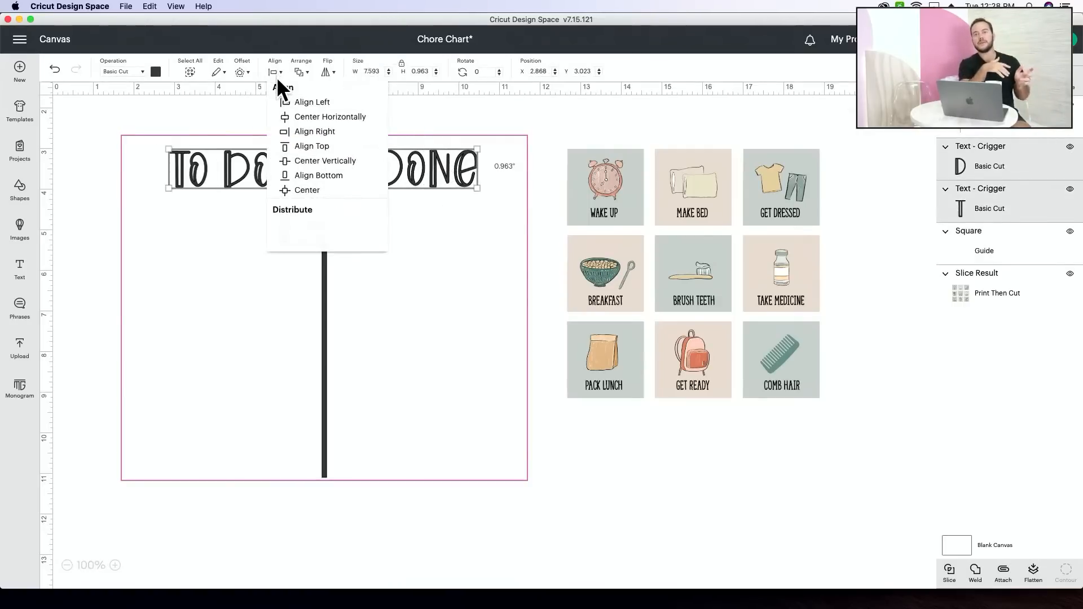
{"action": "left_click", "coordinate": [277, 160]}
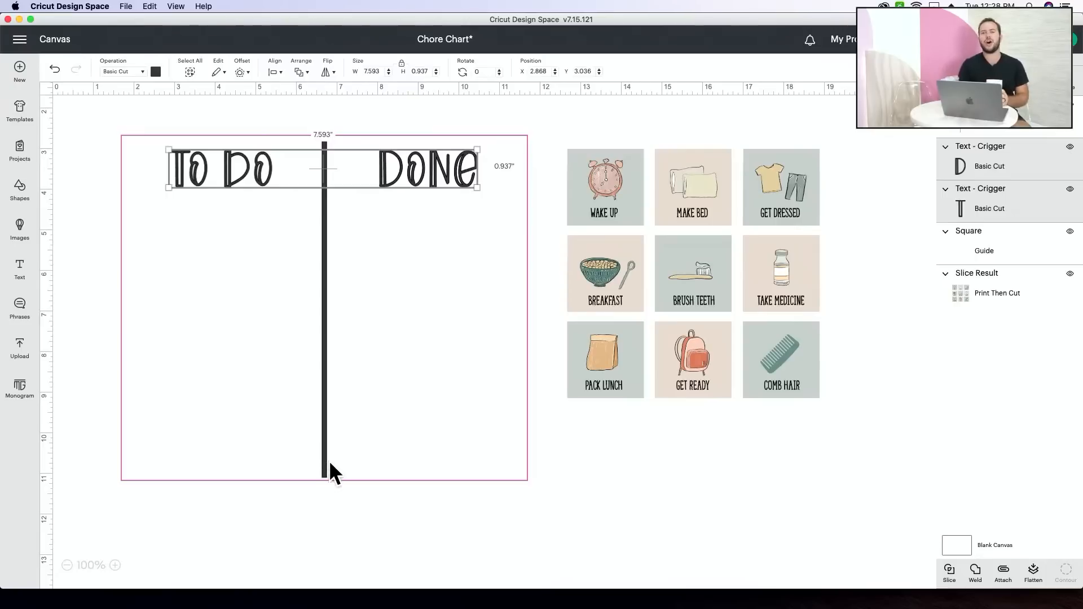
{"action": "left_click", "coordinate": [342, 517]}
- Select both headings again and reapply vertical centering between TO DO and DONE
{"action": "scroll", "coordinate": [342, 516], "scroll_direction": "down", "scroll_amount": 1}
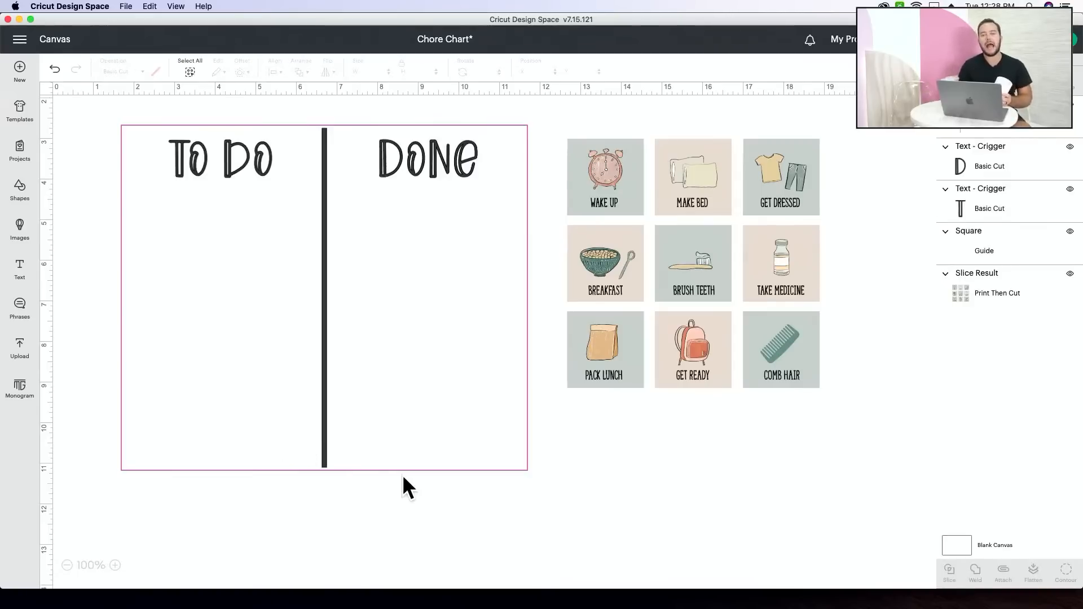
{"action": "scroll", "coordinate": [411, 468], "scroll_direction": "down", "scroll_amount": 8}
{"action": "scroll", "coordinate": [411, 469], "scroll_direction": "up", "scroll_amount": 10}
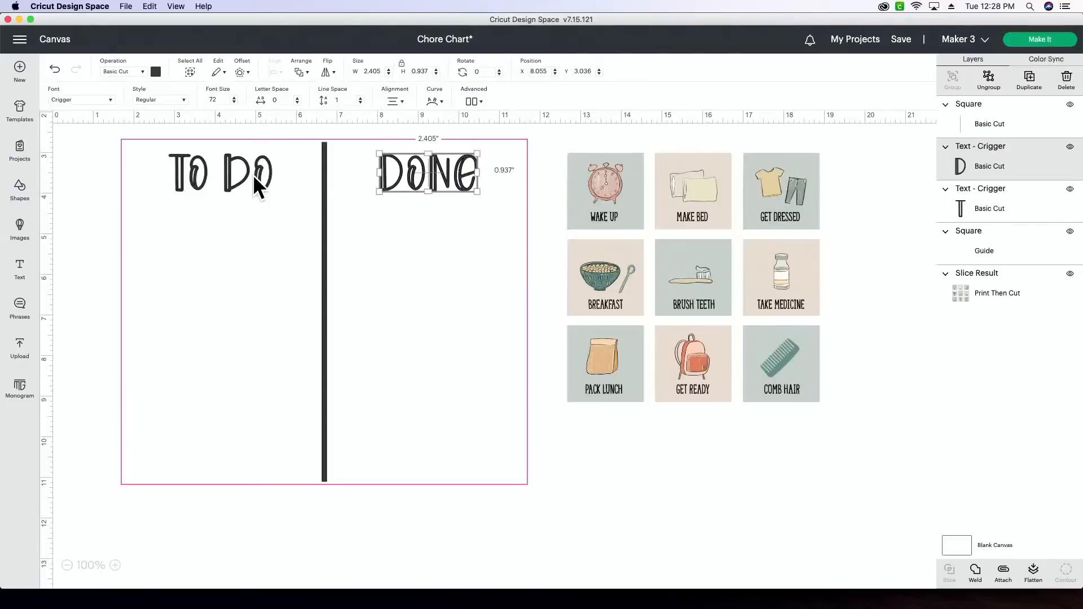
{"action": "left_click", "coordinate": [254, 174], "text": "shift"}
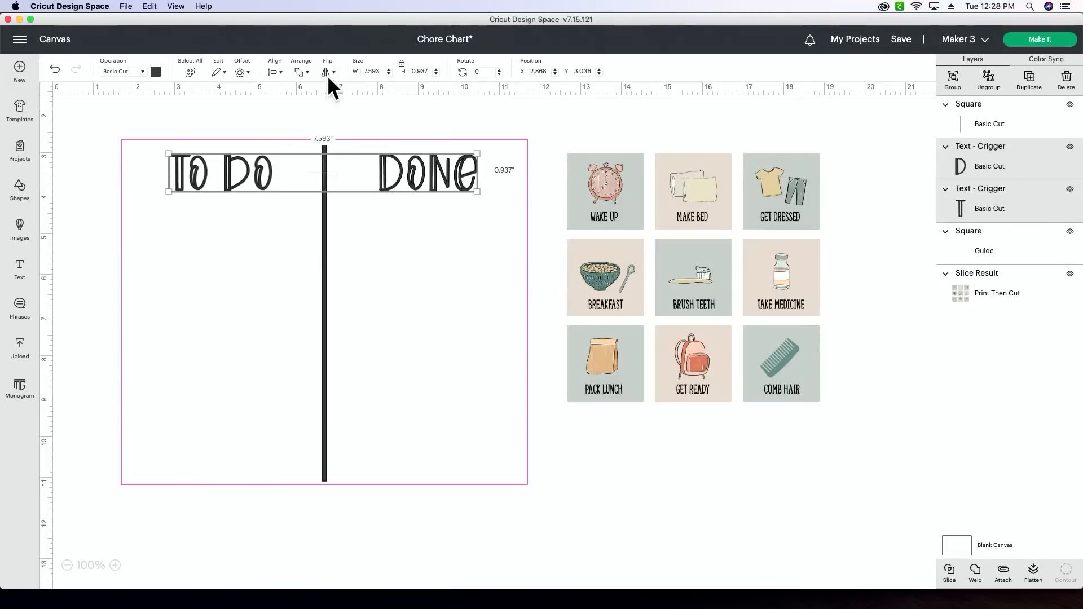
{"action": "left_click", "coordinate": [276, 72]}
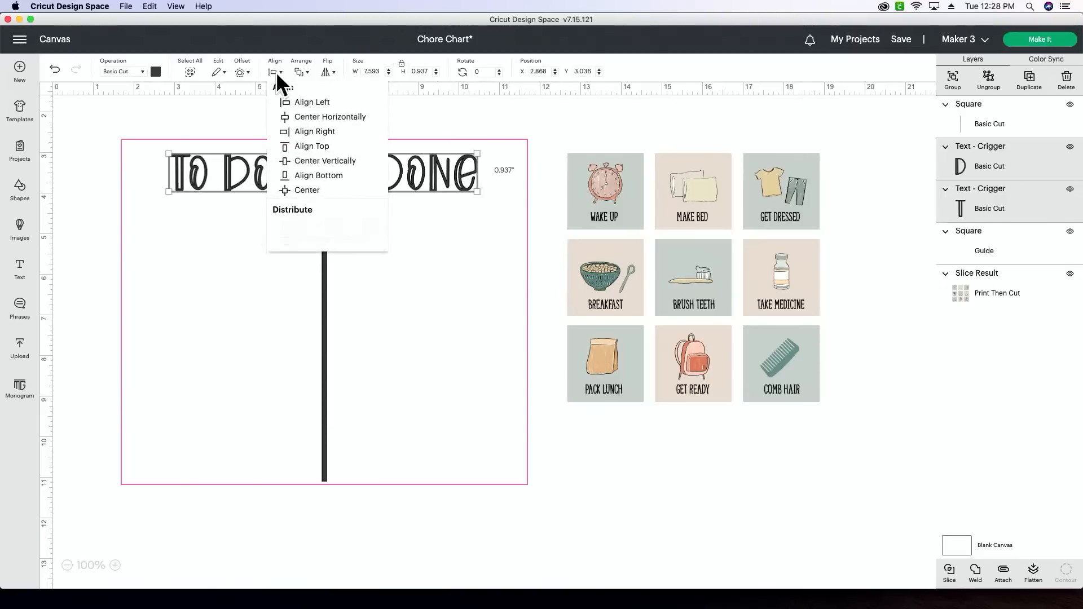
{"action": "left_click", "coordinate": [313, 160]}
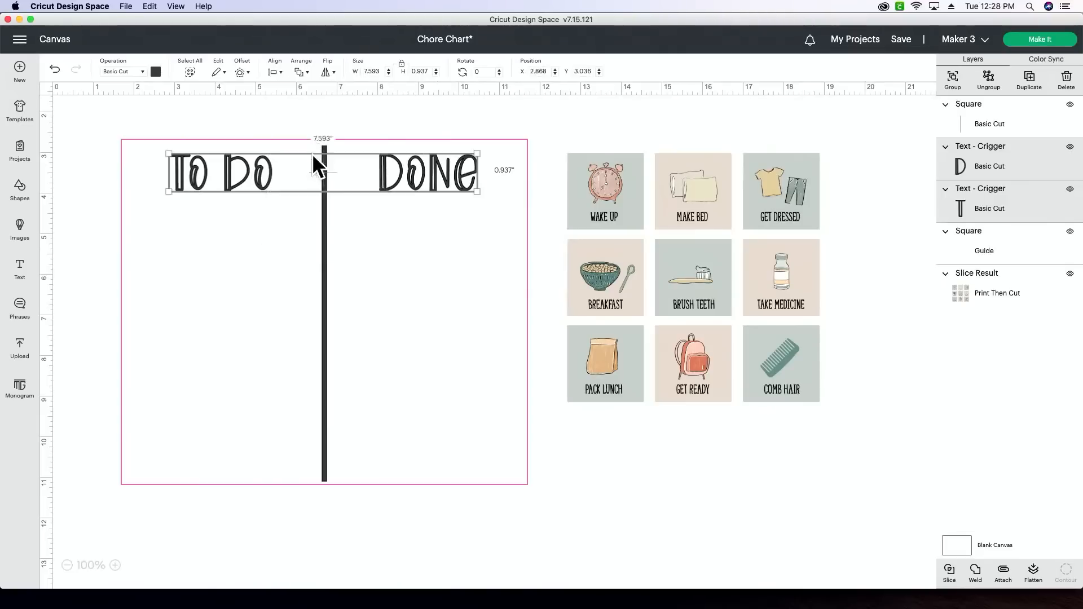
- Select the vertical divider and the guide again, reapply center alignment, and clear the selection
{"action": "left_click", "coordinate": [324, 240]}
{"action": "left_click_drag", "start_coordinate": [374, 533], "coordinate": [227, 396]}
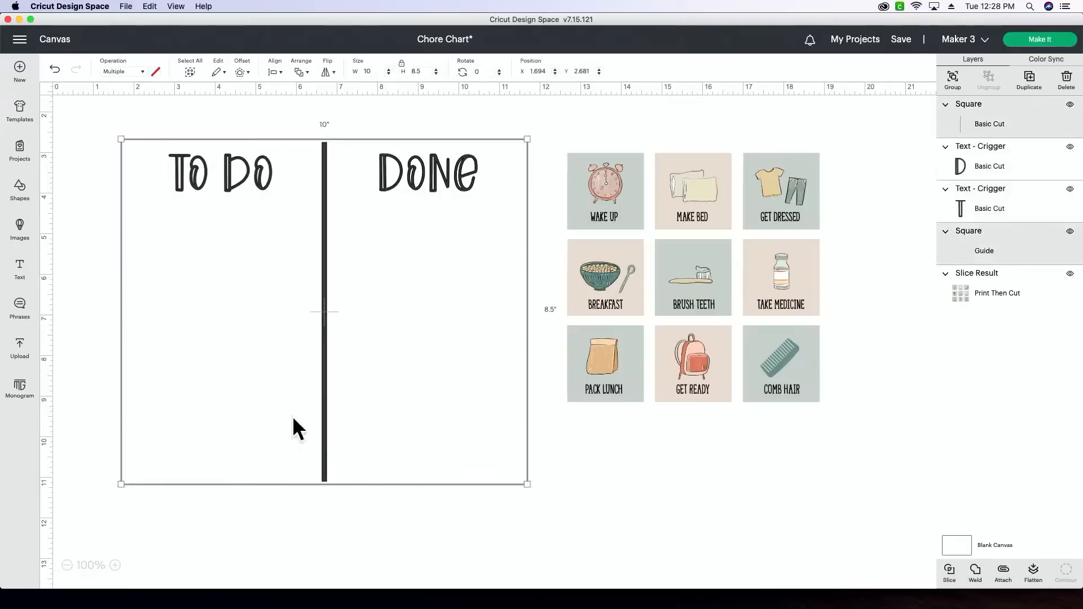
{"action": "left_click", "coordinate": [277, 72]}
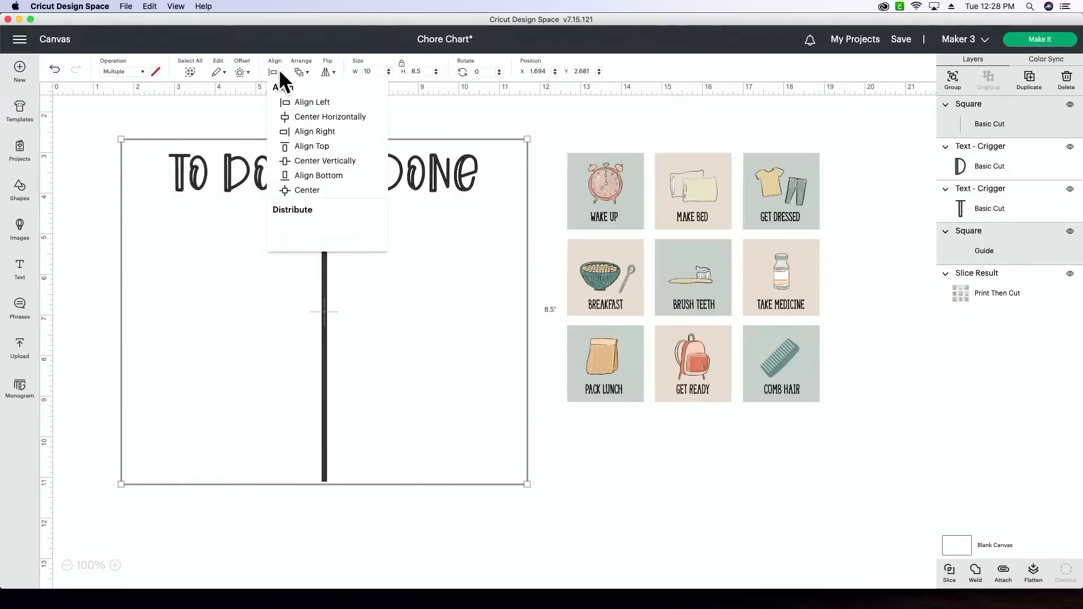
{"action": "left_click", "coordinate": [307, 191]}
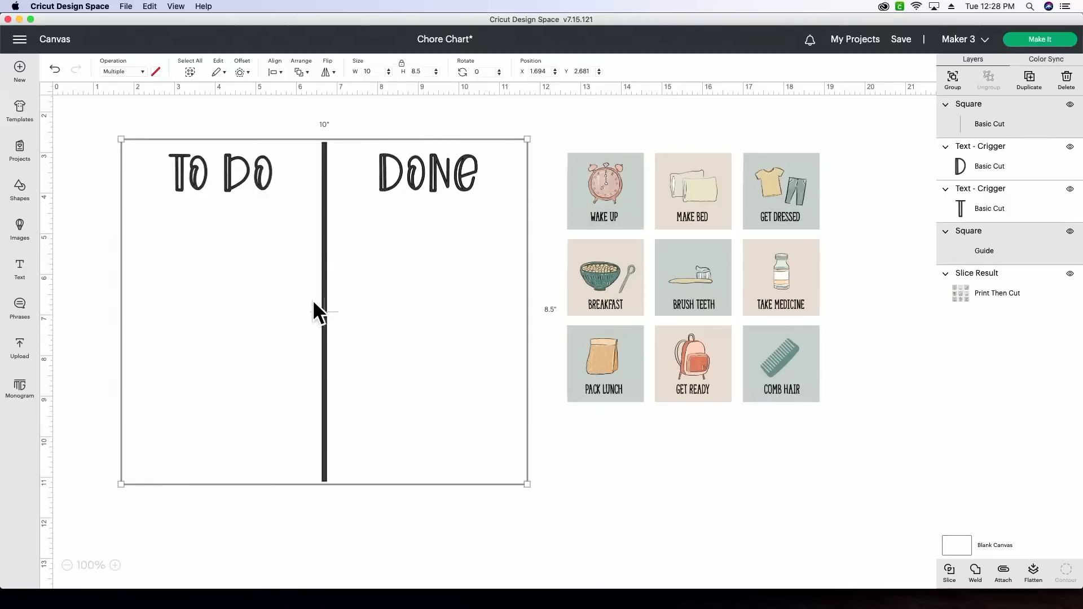
{"action": "left_click", "coordinate": [430, 528]}
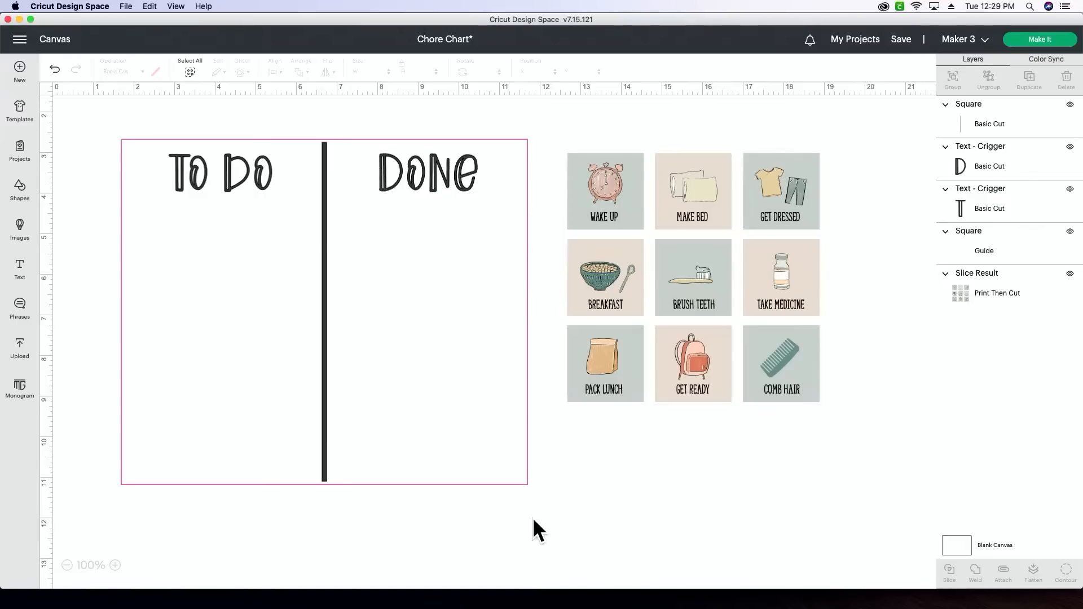
{"action": "scroll", "coordinate": [528, 512], "scroll_direction": "down", "scroll_amount": 4}
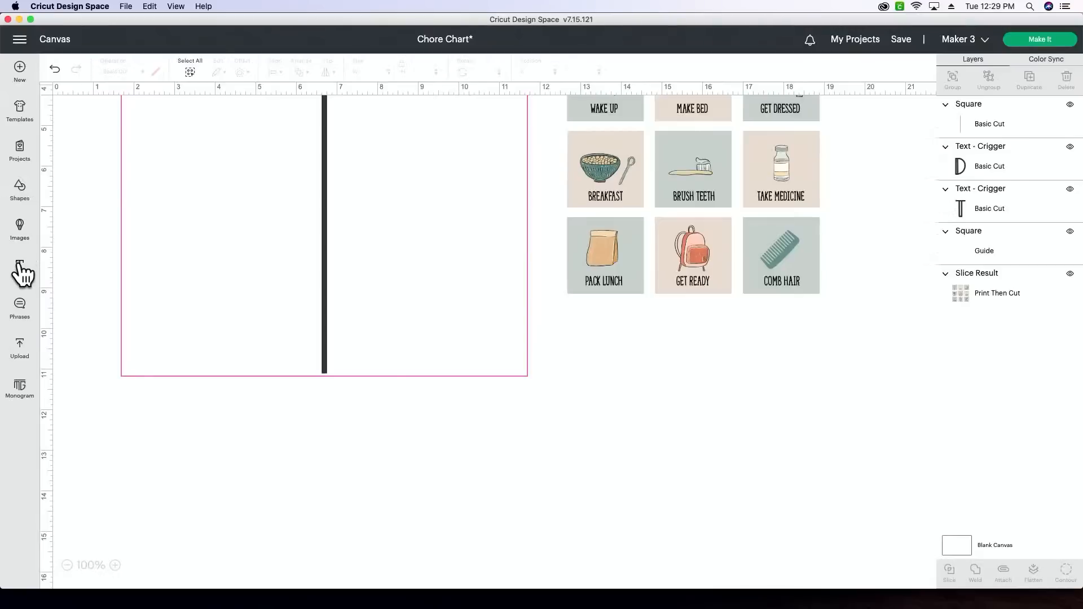
- Add a text object with the child's first name and place it below the chore tiles at about X 11.8, Y 12.1
{"action": "left_click", "coordinate": [21, 270]}
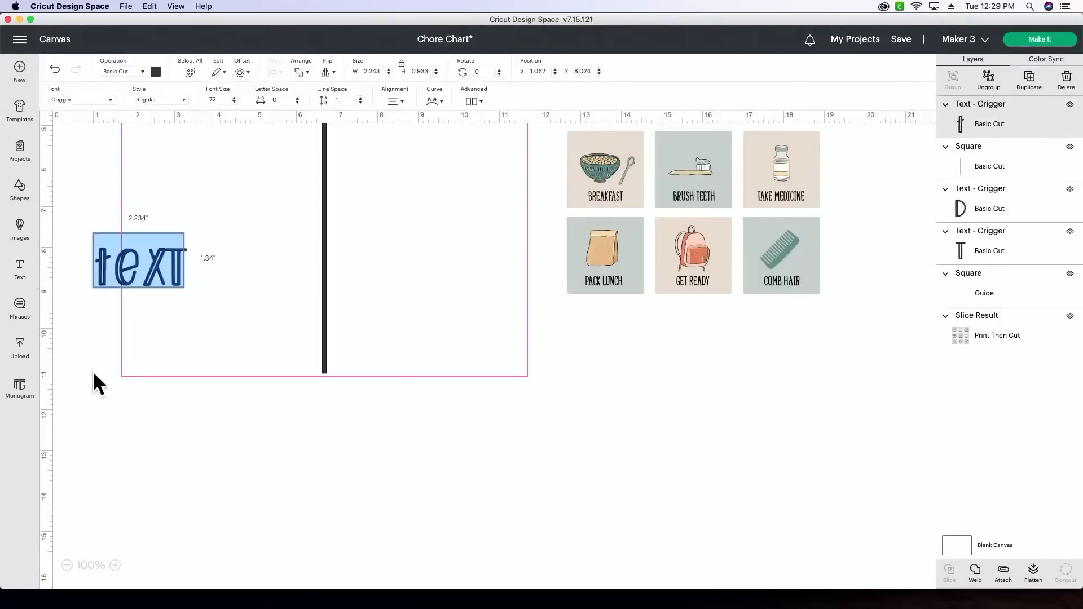
{"action": "type", "text": "Asher"}
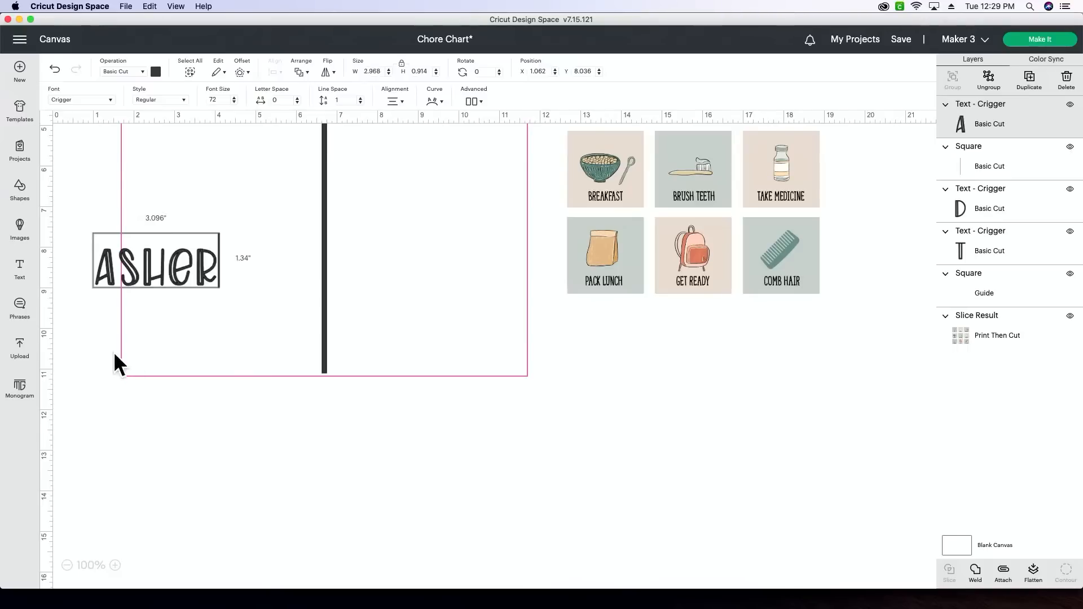
{"action": "left_click", "coordinate": [179, 424]}
{"action": "left_click_drag", "start_coordinate": [174, 278], "coordinate": [611, 443]}
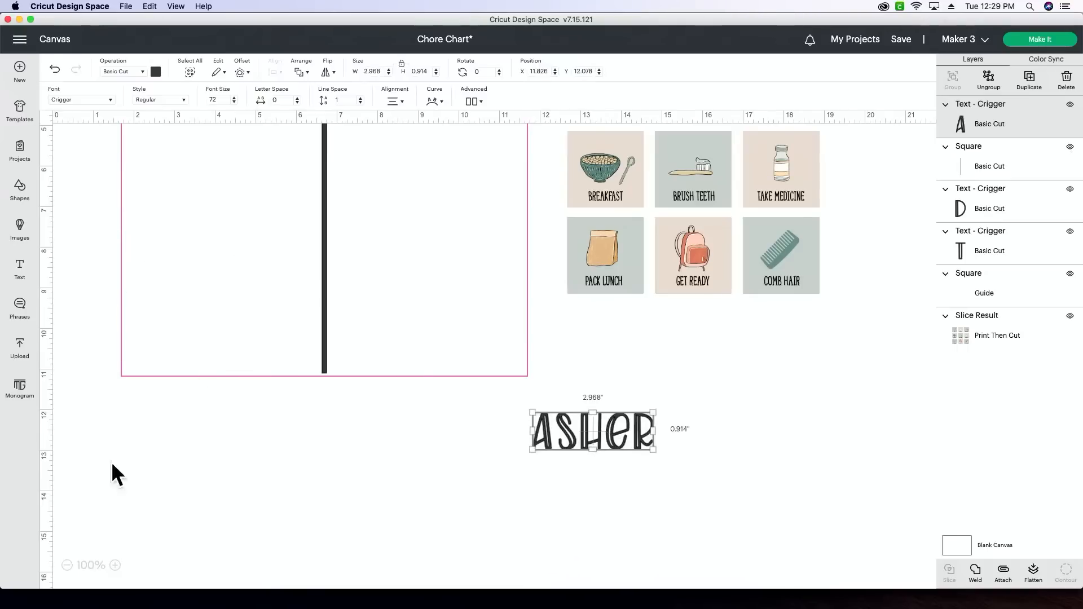
- Find the system font Amber Light and apply it to the name text
{"action": "left_click", "coordinate": [89, 100]}
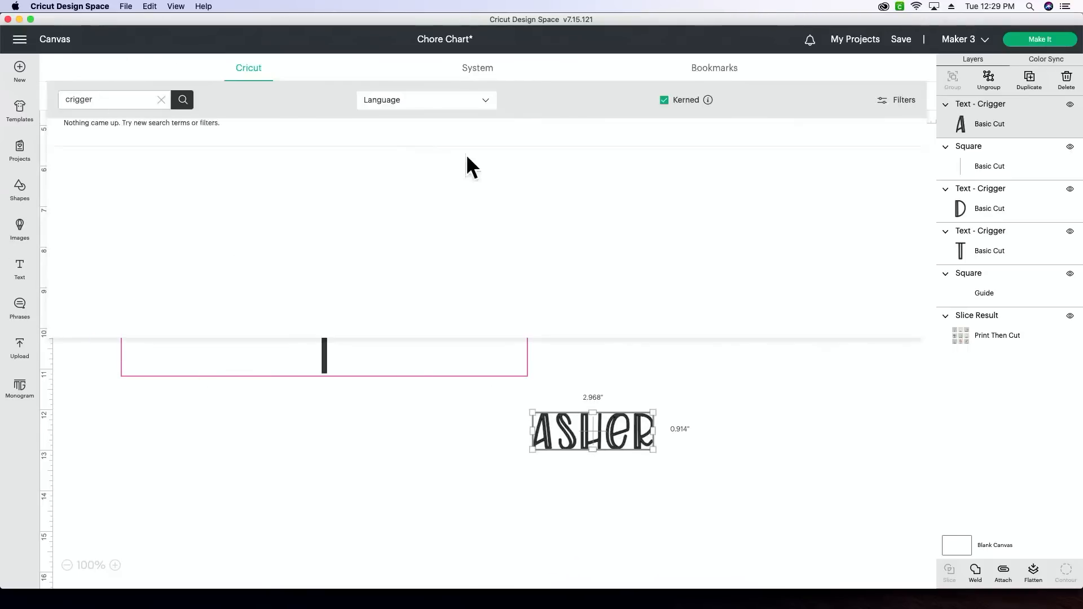
{"action": "left_click", "coordinate": [161, 100]}
{"action": "type", "text": "amber light"}
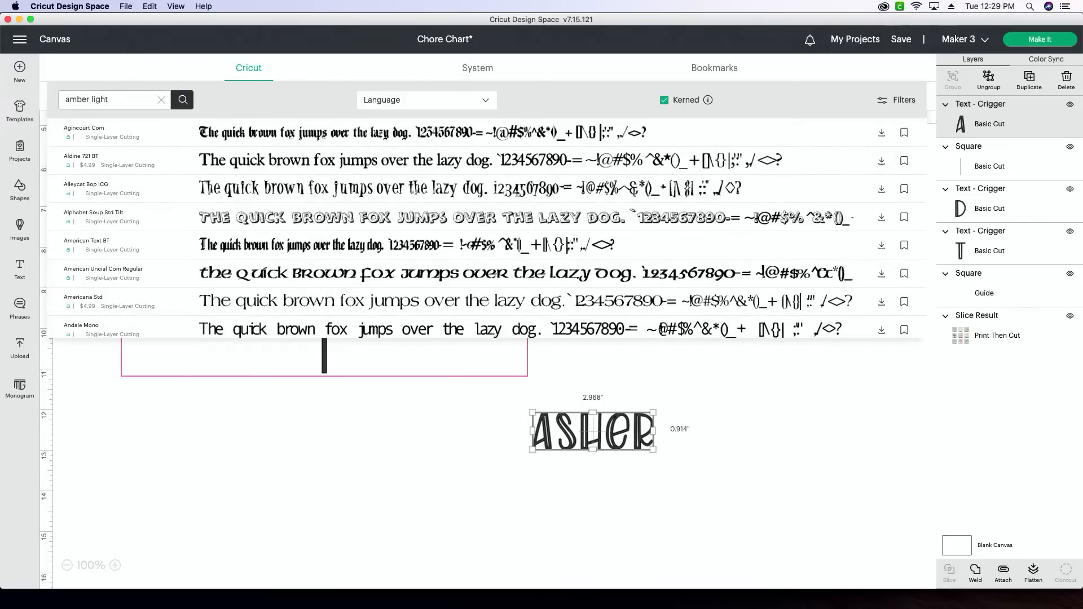
{"action": "key", "text": "Return"}
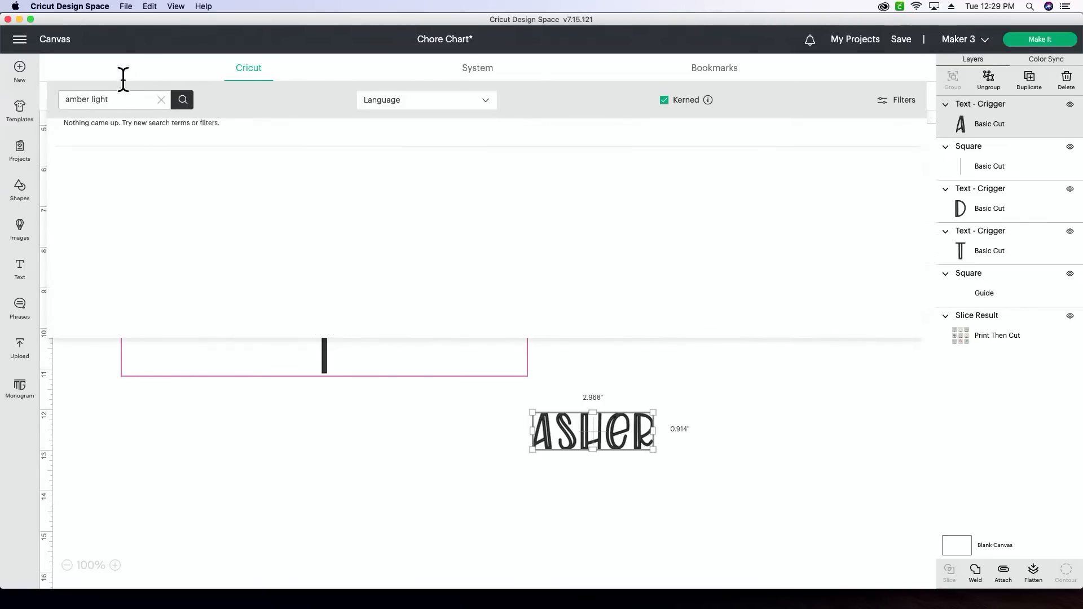
{"action": "left_click", "coordinate": [470, 73]}
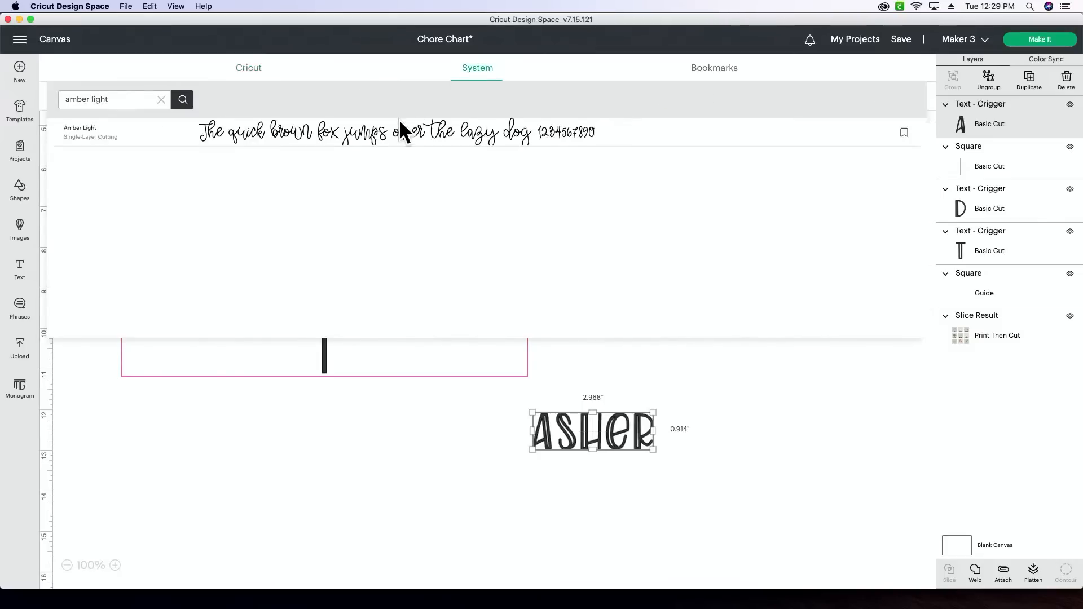
{"action": "left_click", "coordinate": [392, 123]}
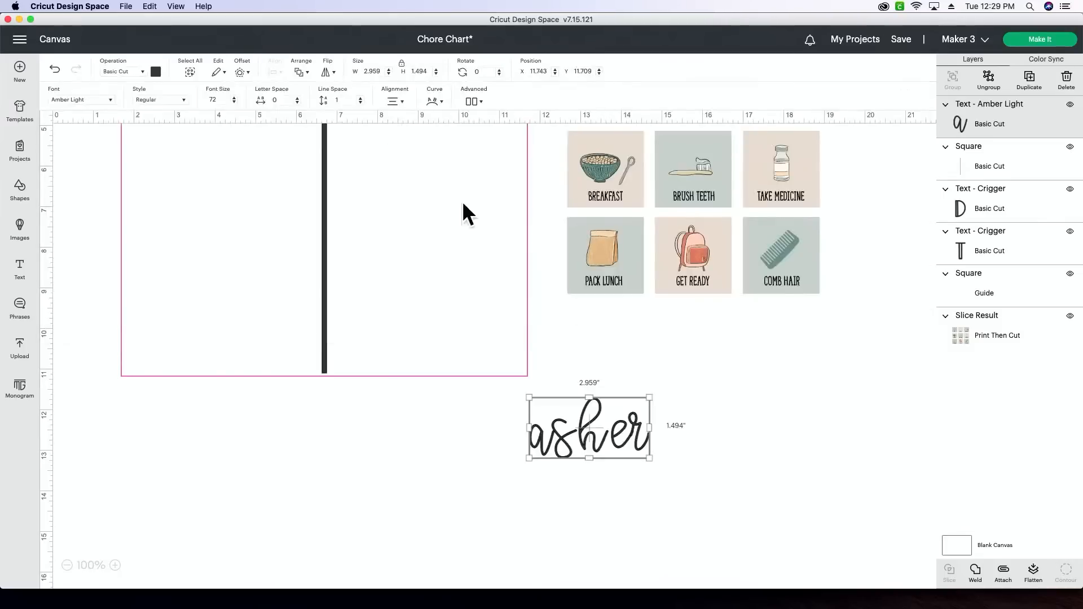
- Enlarge the name to about 9.09 x 4.59 inches and ungroup it into separate letters
{"action": "left_click_drag", "start_coordinate": [610, 435], "coordinate": [786, 523]}
{"action": "left_click_drag", "start_coordinate": [768, 461], "coordinate": [642, 478]}
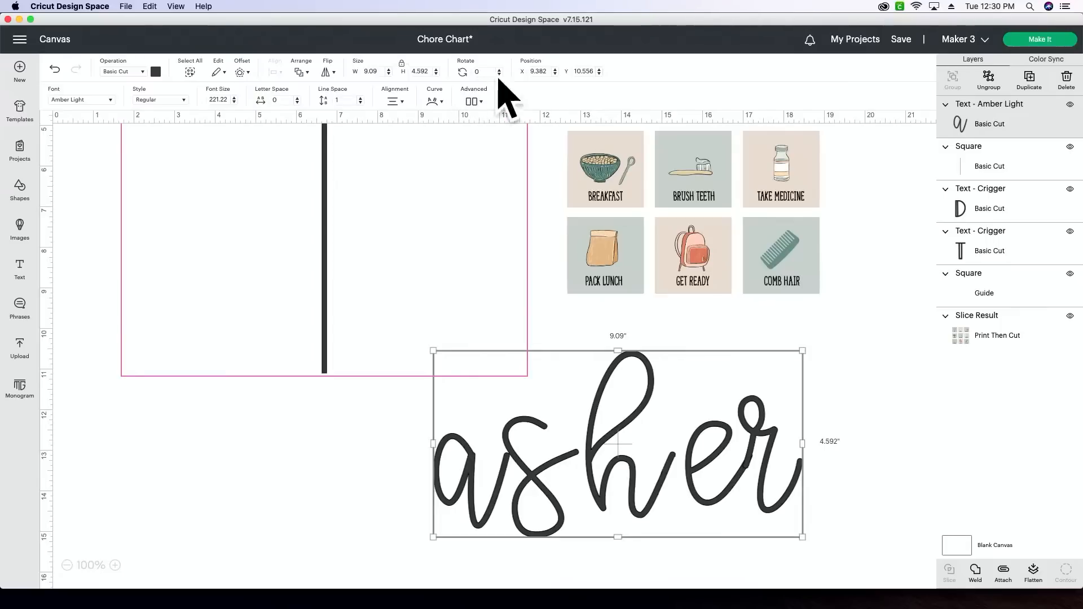
{"action": "left_click", "coordinate": [471, 102]}
{"action": "left_click", "coordinate": [511, 116]}
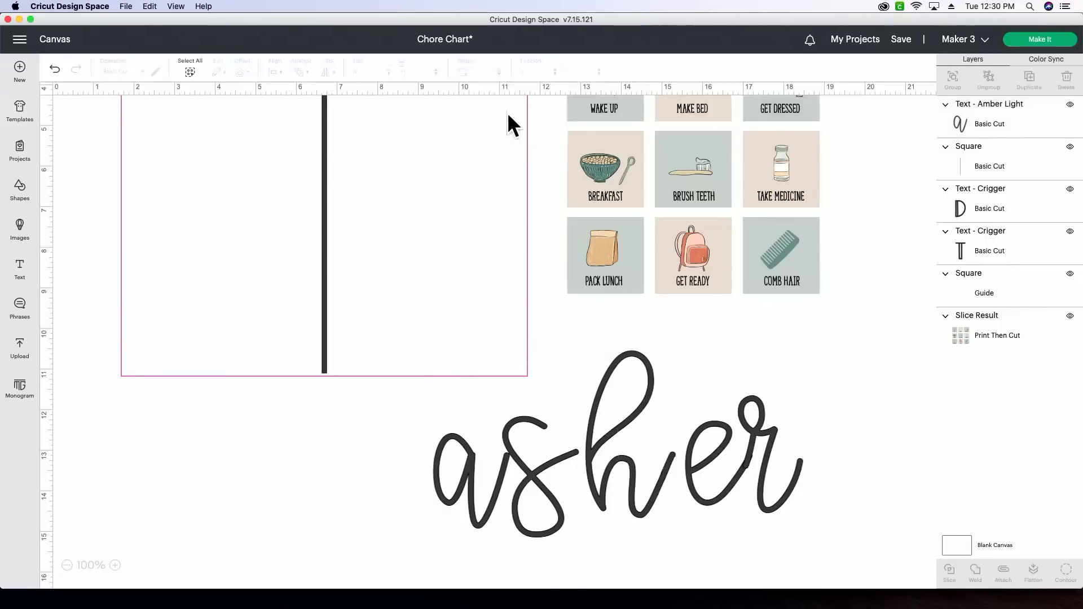
- Slide the second through fifth letters of the name closer together so that each script stroke overlaps its neighbour
{"action": "left_click_drag", "start_coordinate": [561, 514], "coordinate": [554, 514]}
{"action": "left_click", "coordinate": [621, 496]}
{"action": "left_click_drag", "start_coordinate": [621, 497], "coordinate": [617, 496]}
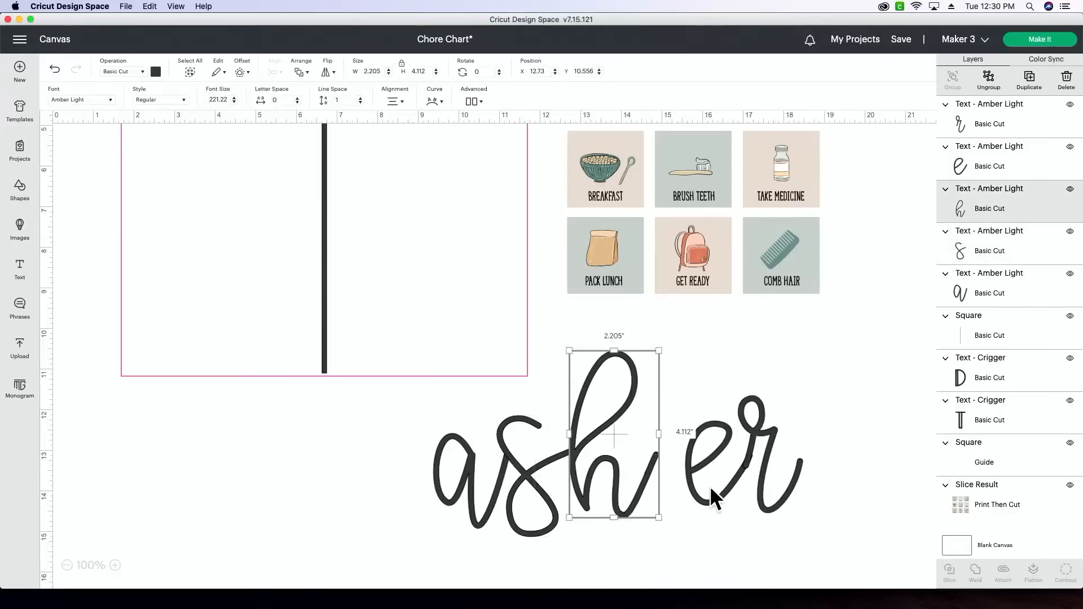
{"action": "left_click_drag", "start_coordinate": [706, 486], "coordinate": [672, 486]}
{"action": "left_click_drag", "start_coordinate": [755, 473], "coordinate": [726, 472]}
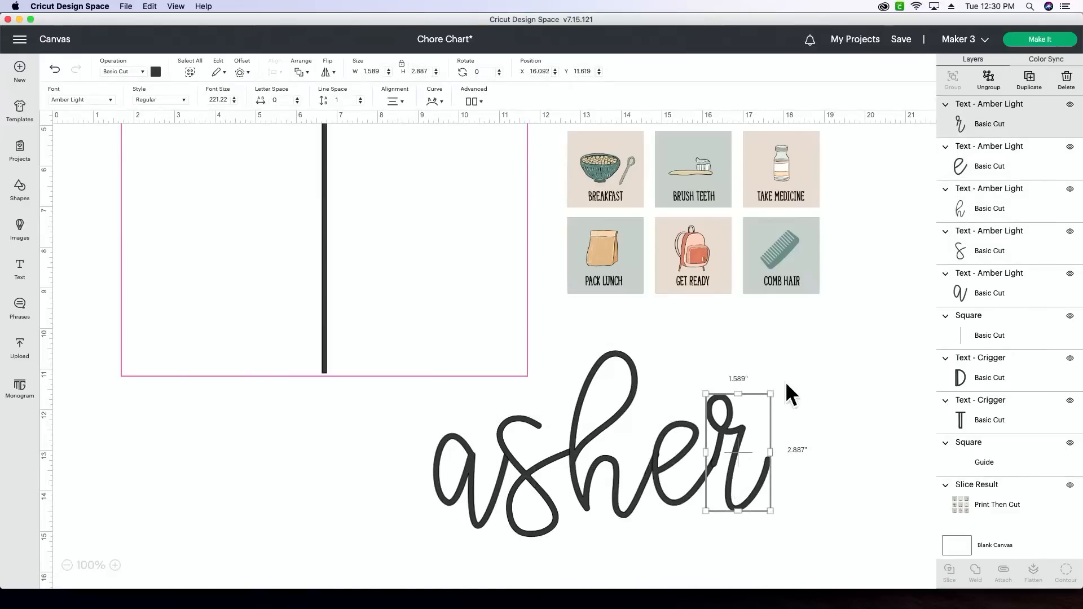
{"action": "left_click_drag", "start_coordinate": [772, 381], "coordinate": [777, 384]}
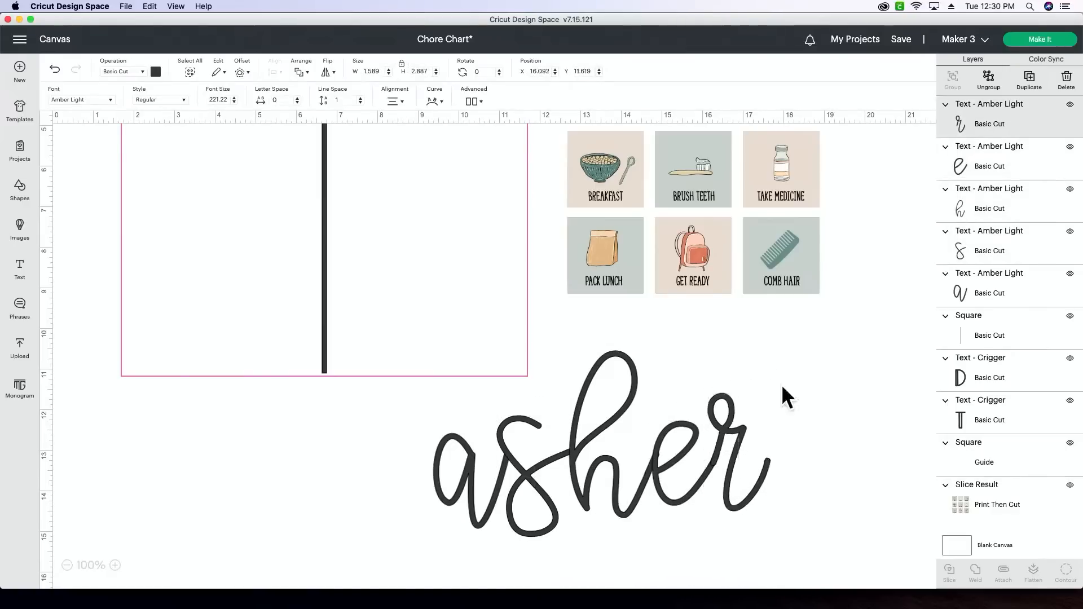
{"action": "left_click", "coordinate": [756, 546]}
{"action": "scroll", "coordinate": [757, 546], "scroll_direction": "down", "scroll_amount": 3}
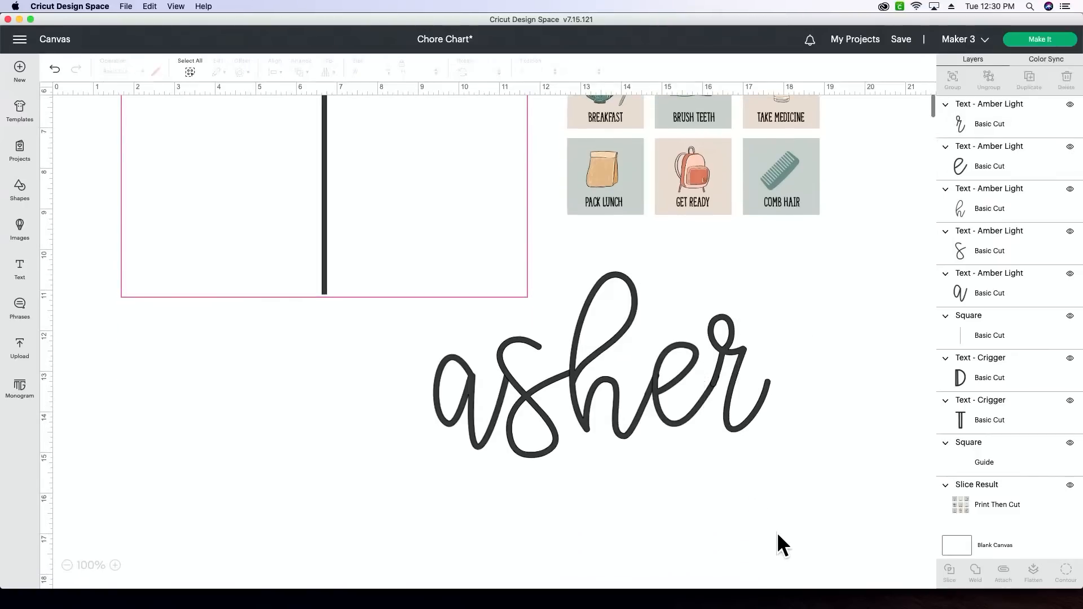
{"action": "left_click", "coordinate": [677, 414]}
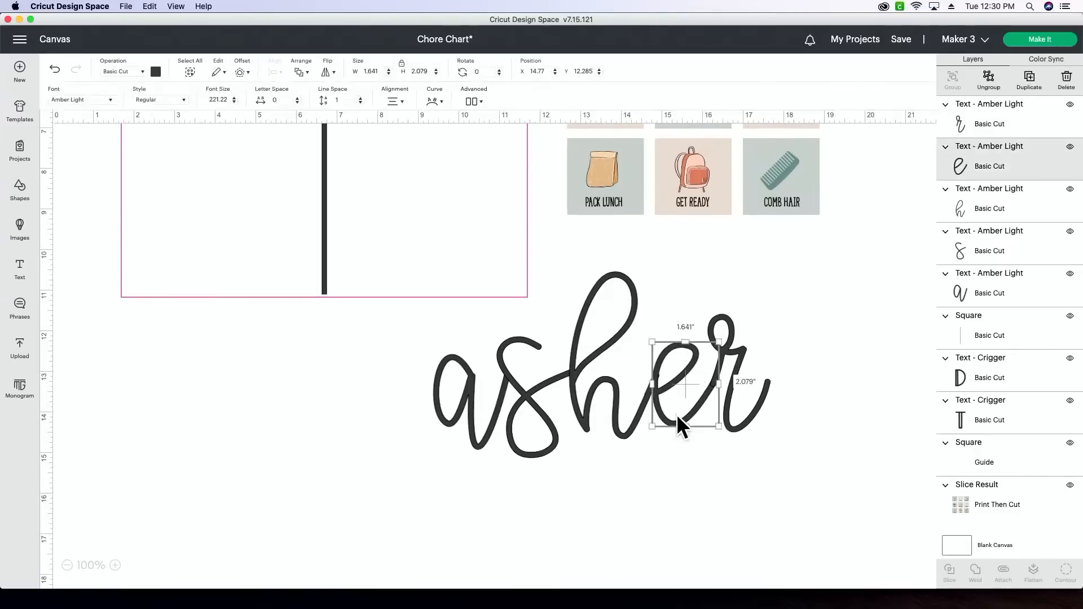
{"action": "left_click", "coordinate": [632, 416]}
- Select all five letters of the name and weld them into one shape
{"action": "left_click_drag", "start_coordinate": [804, 525], "coordinate": [404, 343]}
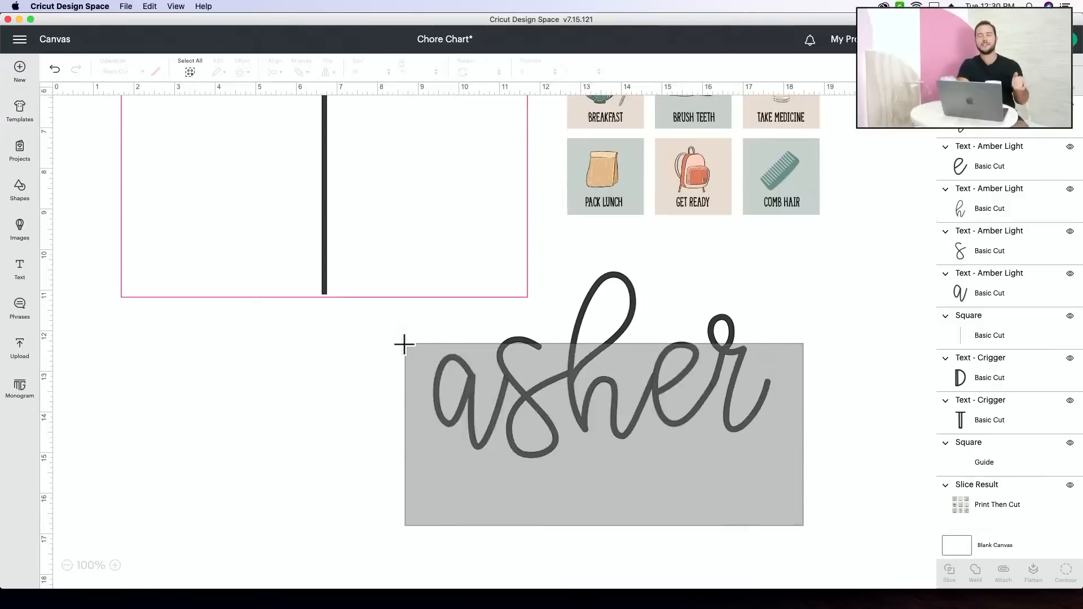
{"action": "left_click_drag", "start_coordinate": [404, 343], "coordinate": [404, 343]}
{"action": "left_click", "coordinate": [279, 381]}
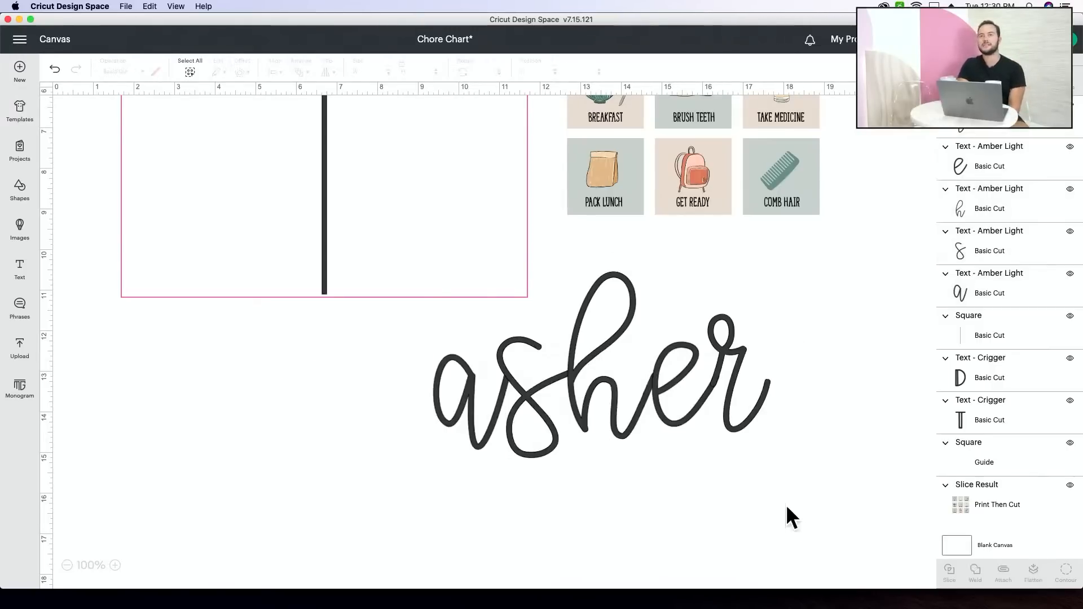
{"action": "left_click_drag", "start_coordinate": [822, 529], "coordinate": [405, 351]}
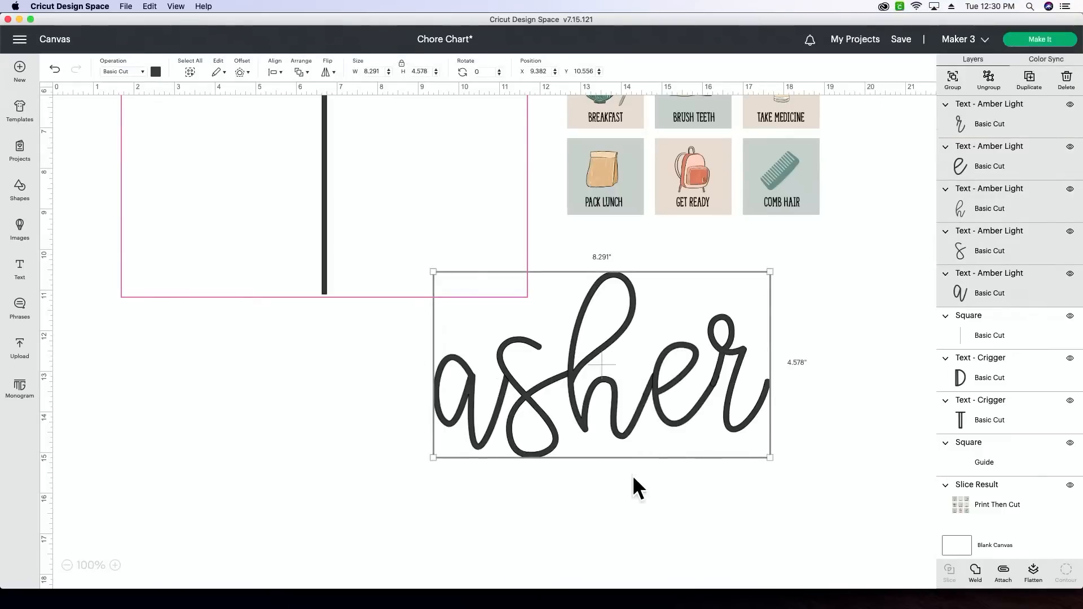
{"action": "left_click", "coordinate": [977, 573]}
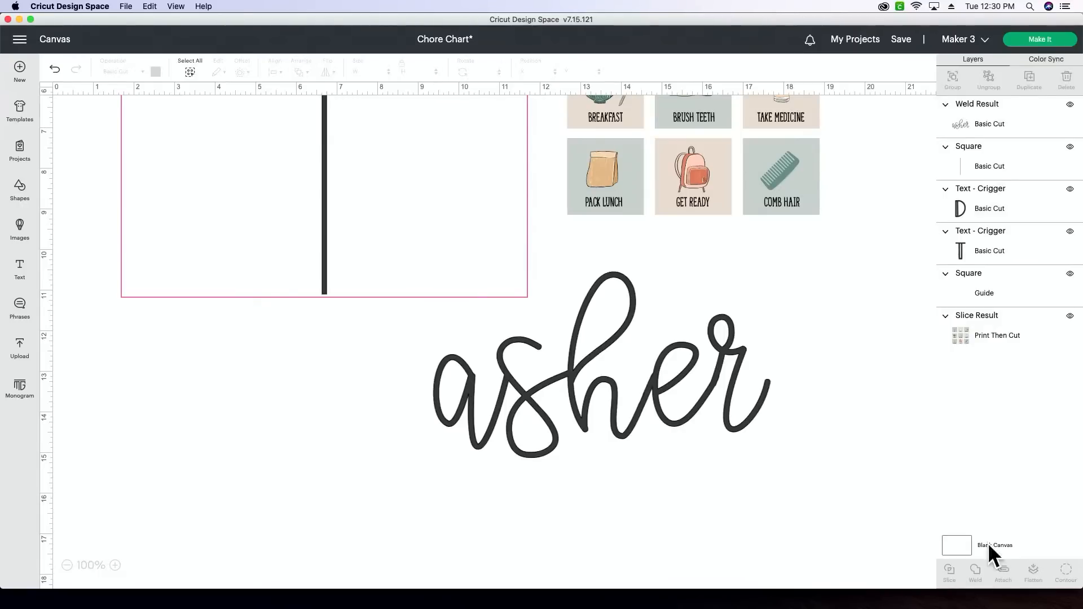
- Move the welded name down to about X 9.3, Y 11.75 and colour it orange
{"action": "left_click_drag", "start_coordinate": [680, 411], "coordinate": [688, 457]}
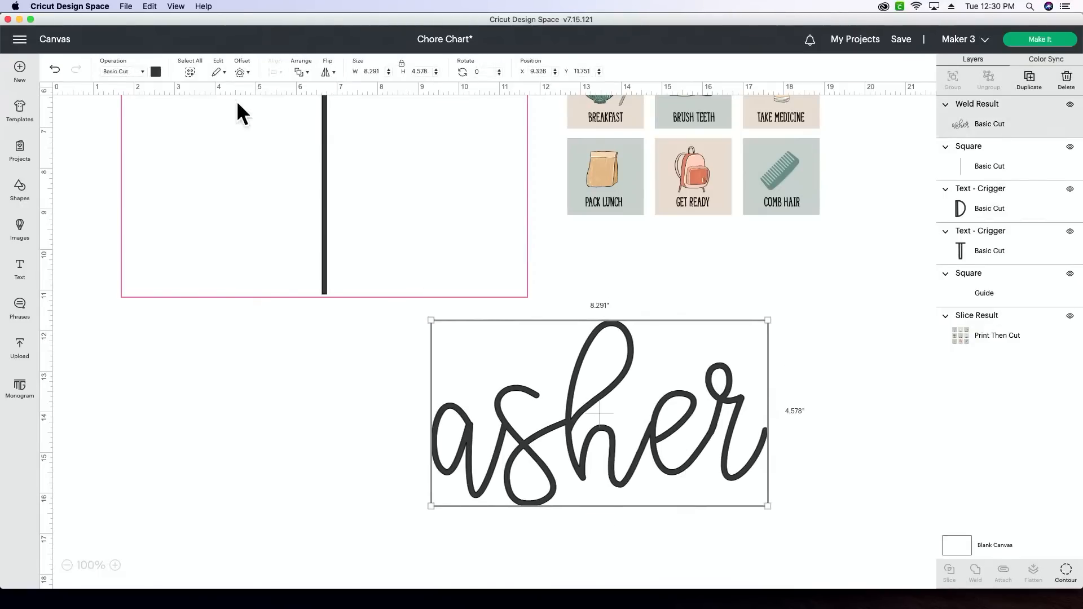
{"action": "left_click", "coordinate": [156, 71]}
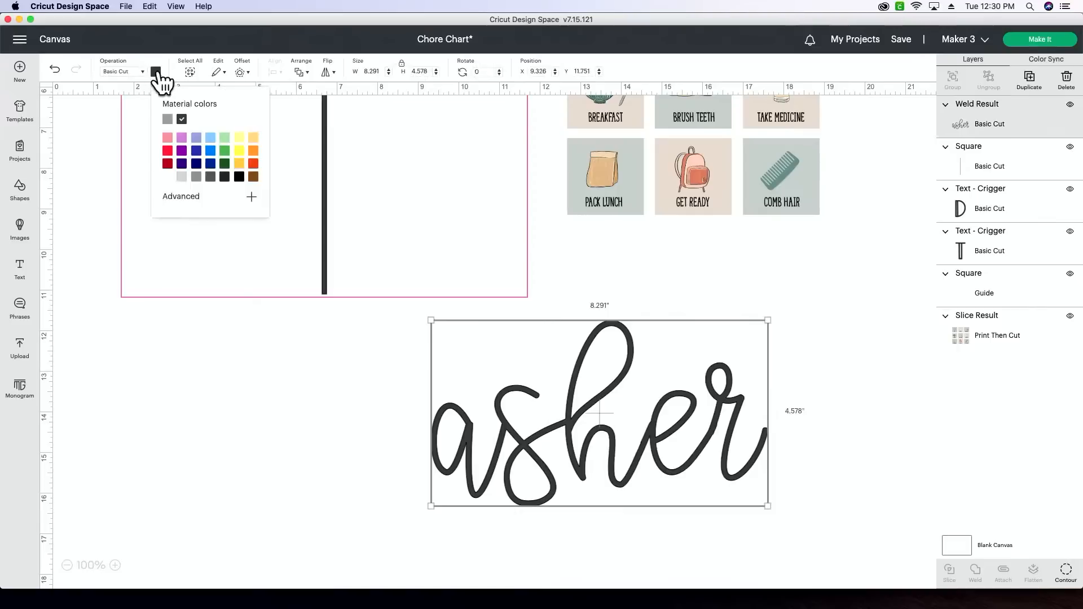
{"action": "left_click", "coordinate": [254, 151]}
{"action": "scroll", "coordinate": [573, 366], "scroll_direction": "down", "scroll_amount": 1}
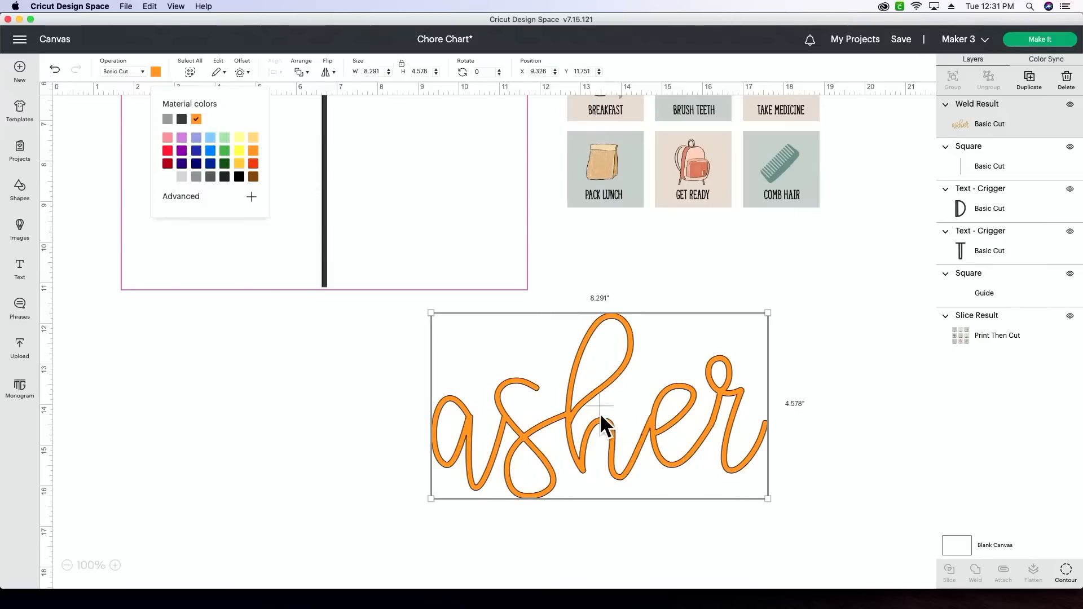
- Start an offset around the welded name with rounded corners and a distance of 0.35 in
{"action": "left_click", "coordinate": [241, 72]}
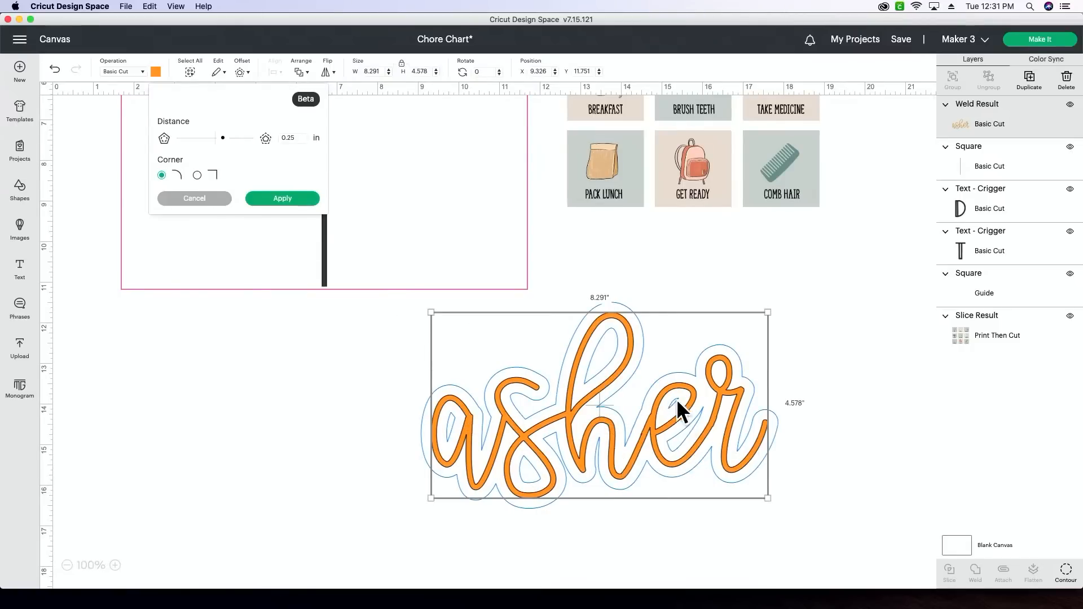
{"action": "left_click", "coordinate": [302, 141]}
{"action": "key", "text": "BackSpace"}
{"action": "key", "text": "BackSpace"}
{"action": "type", "text": "34"}
{"action": "type", "text": "5"}
{"action": "key", "text": "Return"}
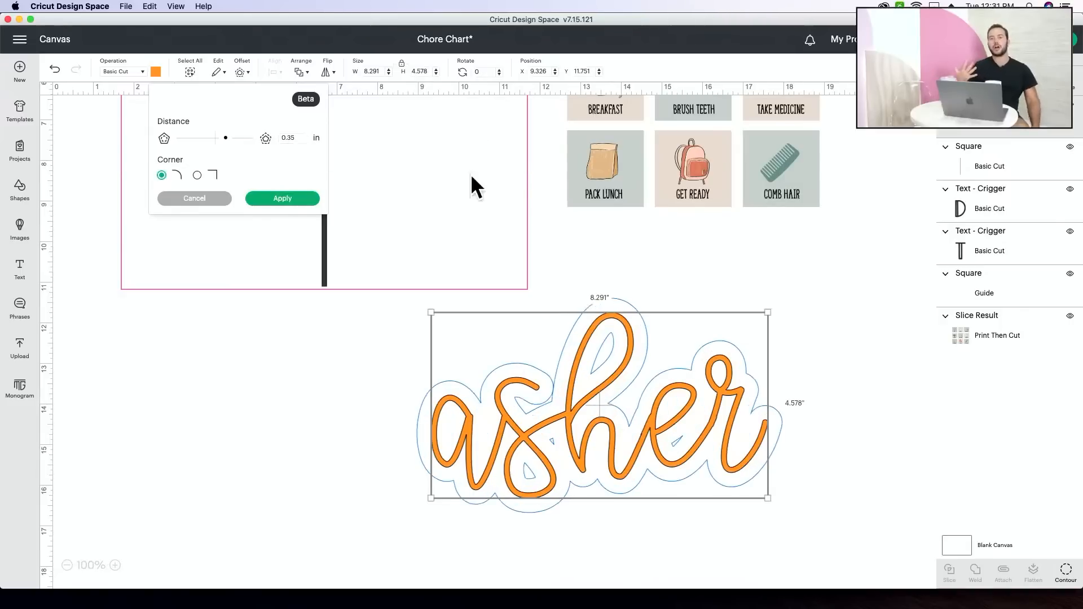
- Set the offset distance to 0.4 in and apply the offset to the name
{"action": "left_click", "coordinate": [300, 138]}
{"action": "key", "text": "BackSpace"}
{"action": "key", "text": "BackSpace"}
{"action": "type", "text": "4"}
{"action": "key", "text": "Return"}
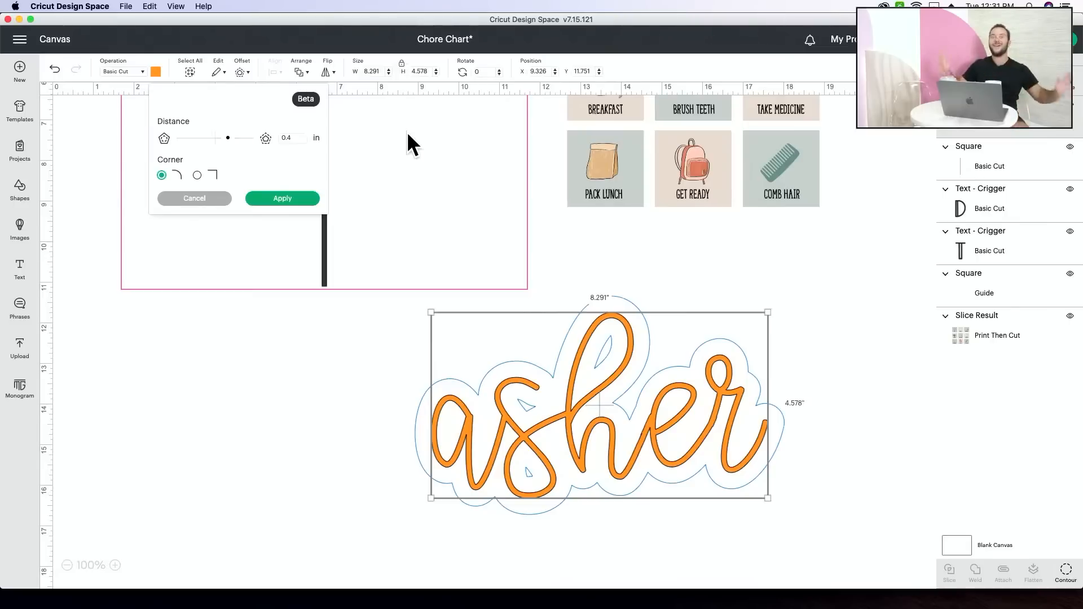
{"action": "left_click", "coordinate": [284, 199]}
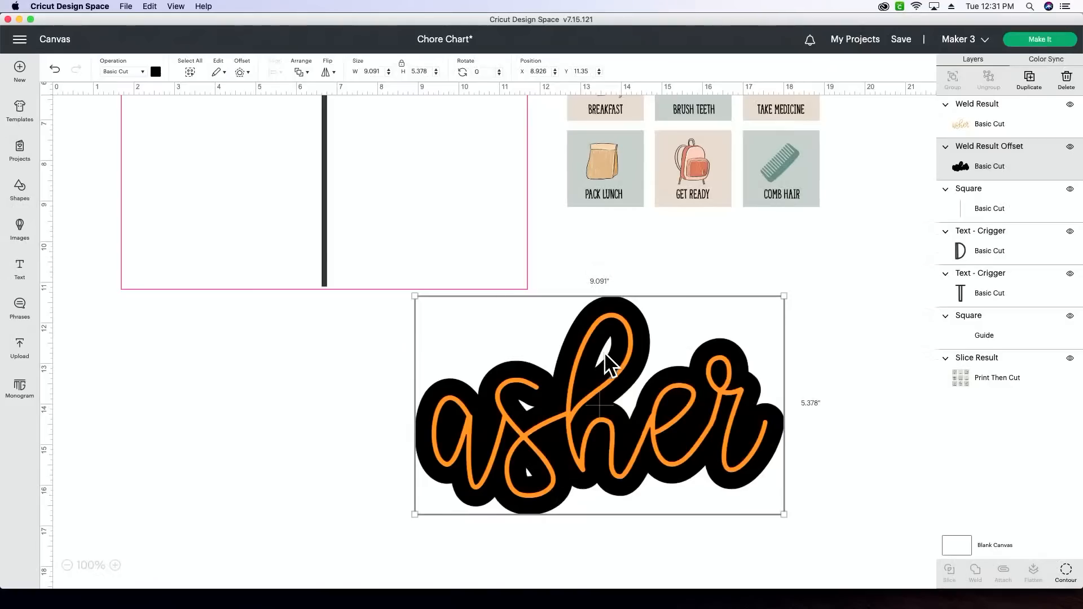
{"action": "left_click_drag", "start_coordinate": [597, 497], "coordinate": [610, 495]}
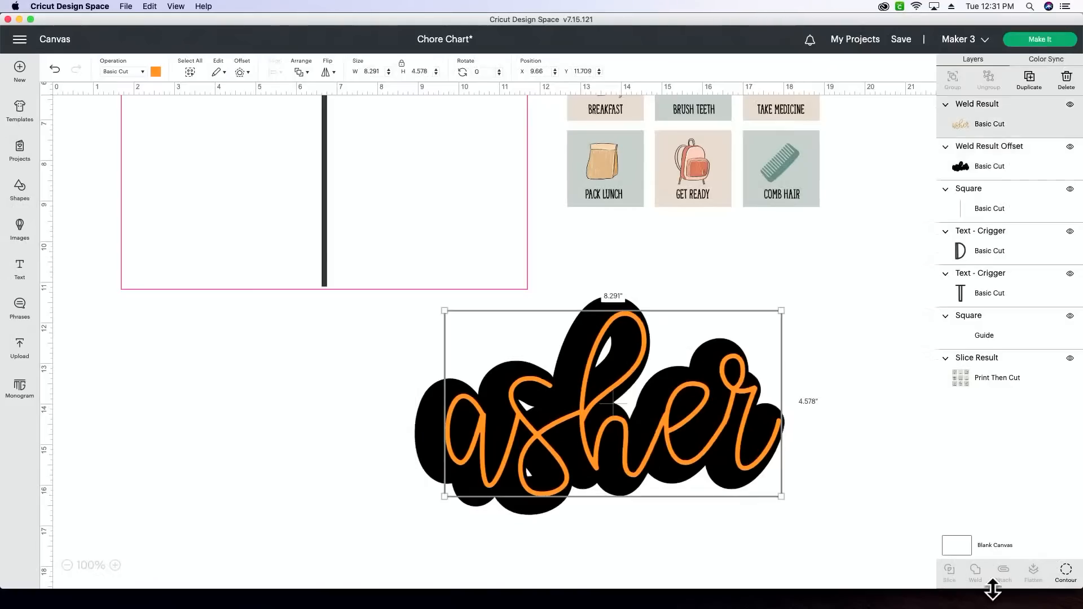
{"action": "left_click", "coordinate": [1072, 574]}
{"action": "key", "text": "super+z"}
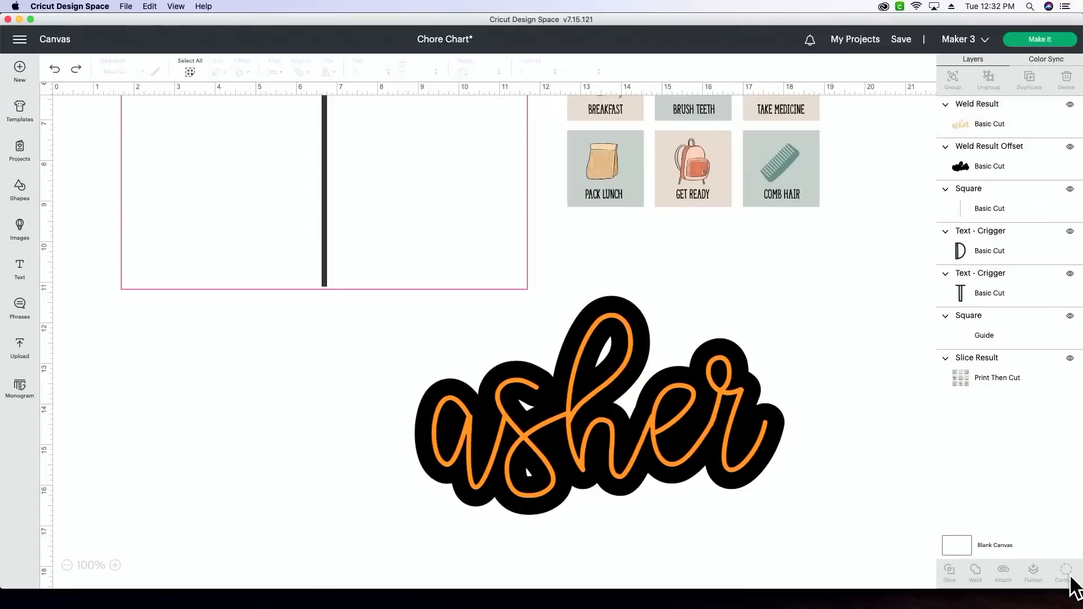
{"action": "left_click", "coordinate": [724, 477]}
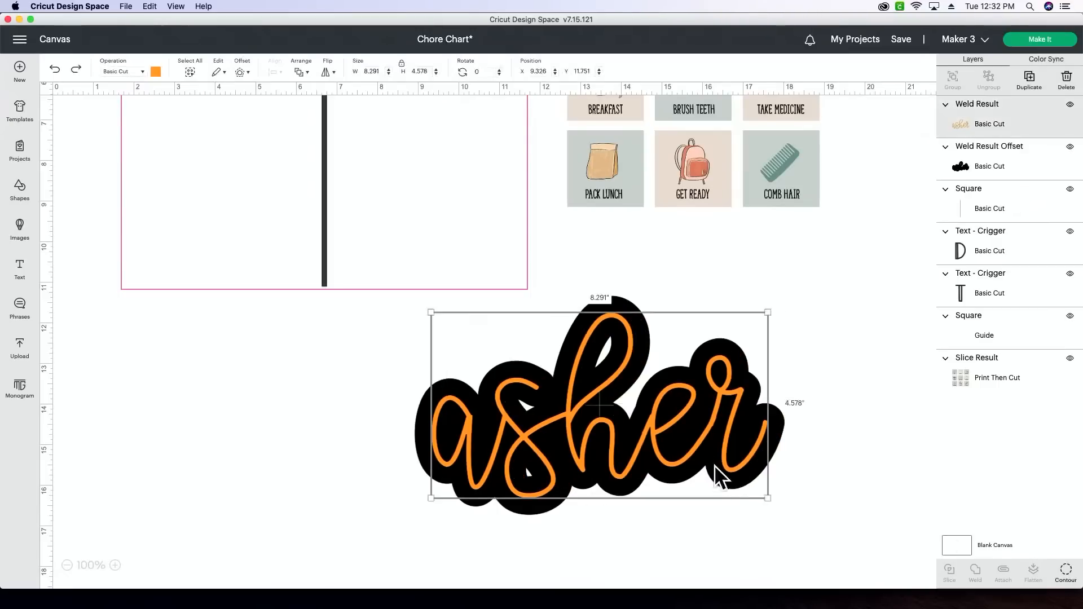
- Hide all inner contours of the offset shape behind the name so it becomes a solid backing
{"action": "left_click", "coordinate": [629, 299]}
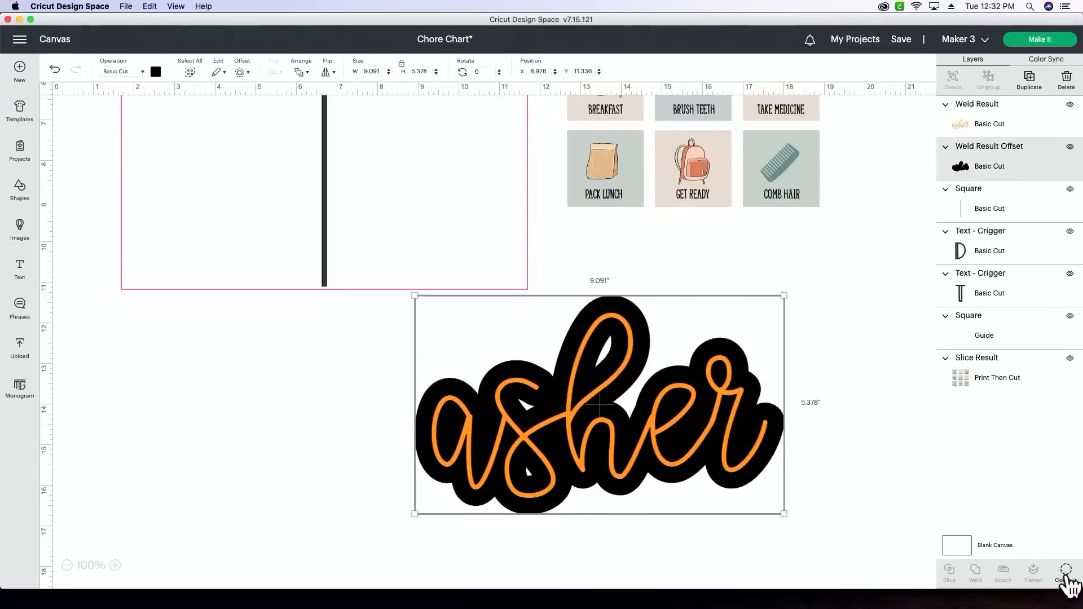
{"action": "left_click", "coordinate": [1066, 571]}
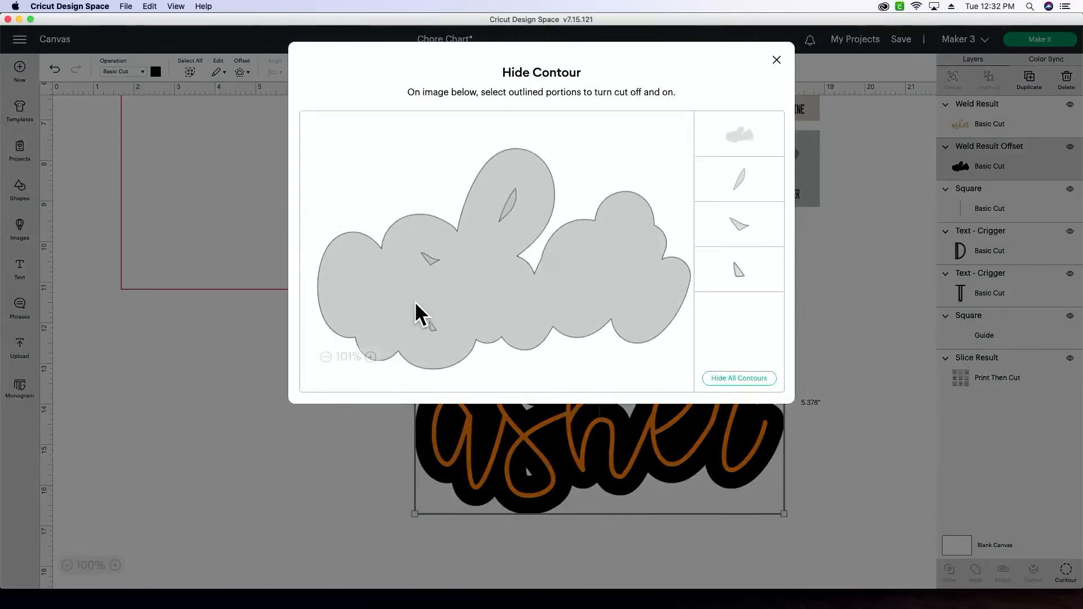
{"action": "left_click", "coordinate": [763, 379]}
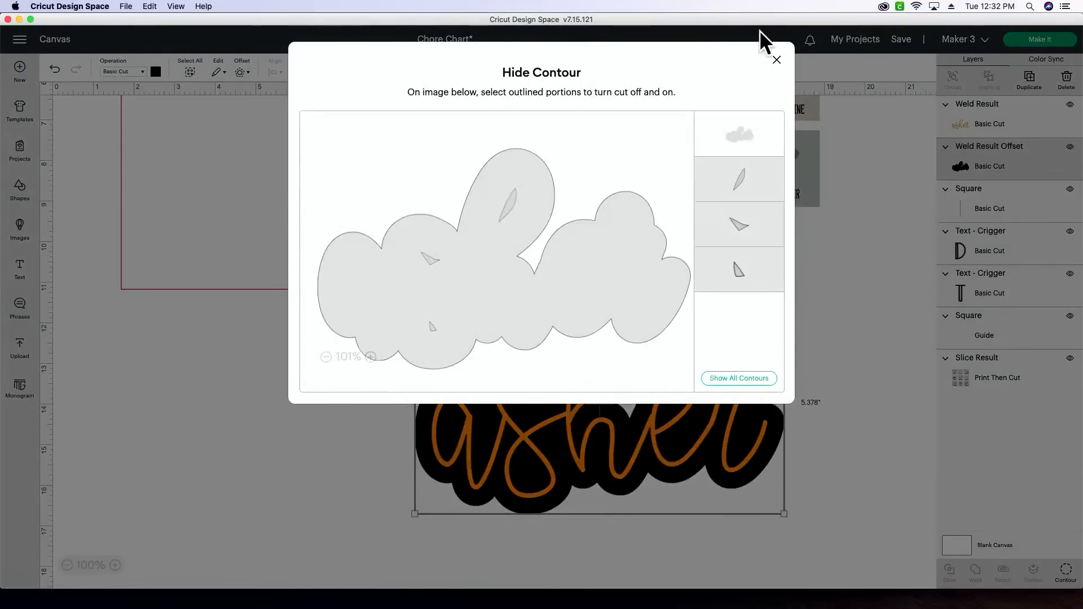
{"action": "left_click", "coordinate": [776, 61]}
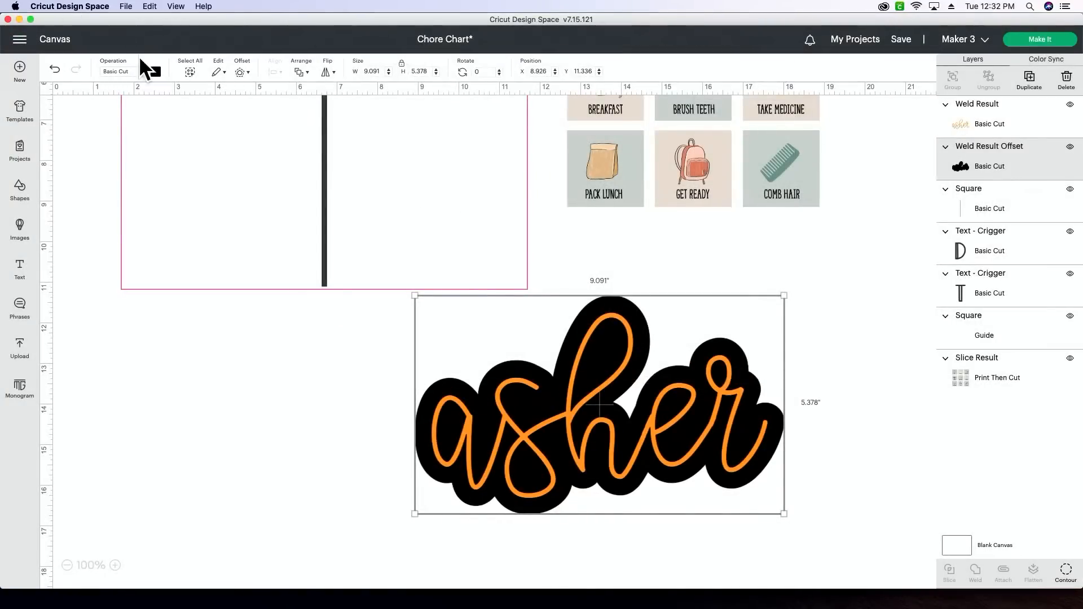
- Recolour the name's offset backing to a custom light tan and clear the selection
{"action": "left_click", "coordinate": [156, 71]}
{"action": "left_click", "coordinate": [253, 177]}
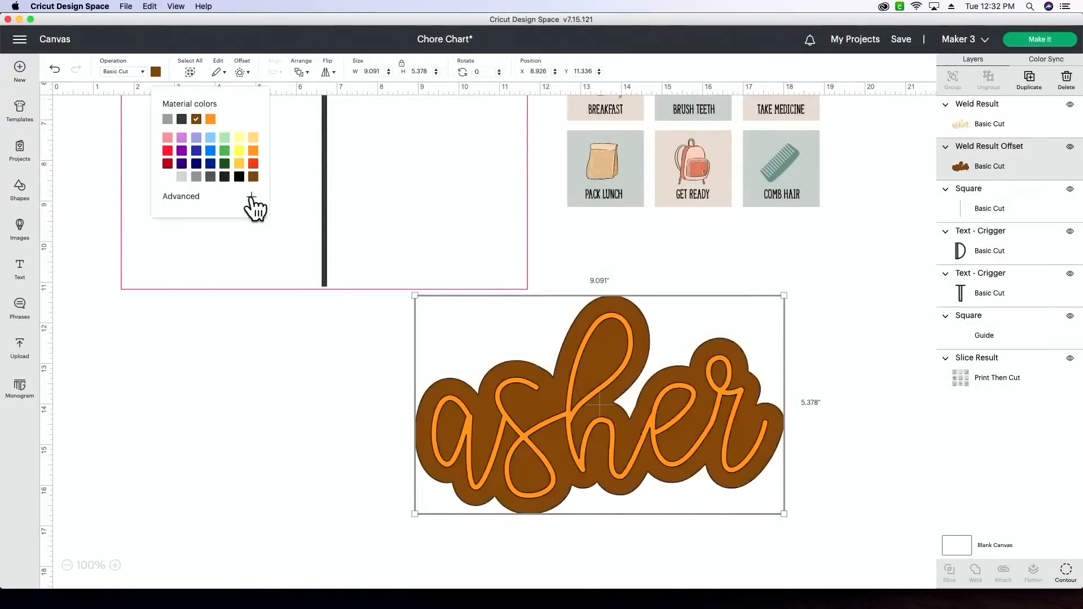
{"action": "left_click", "coordinate": [248, 196]}
{"action": "left_click", "coordinate": [184, 223]}
{"action": "left_click", "coordinate": [274, 405]}
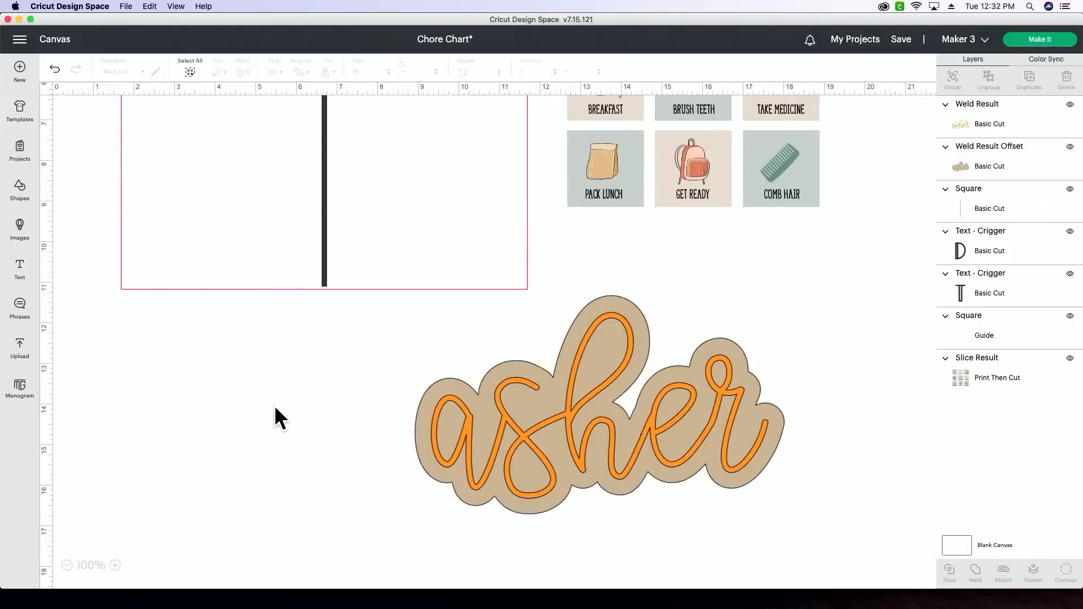
{"action": "scroll", "coordinate": [516, 399], "scroll_direction": "up", "scroll_amount": 5}
{"action": "scroll", "coordinate": [516, 411], "scroll_direction": "down", "scroll_amount": 2}
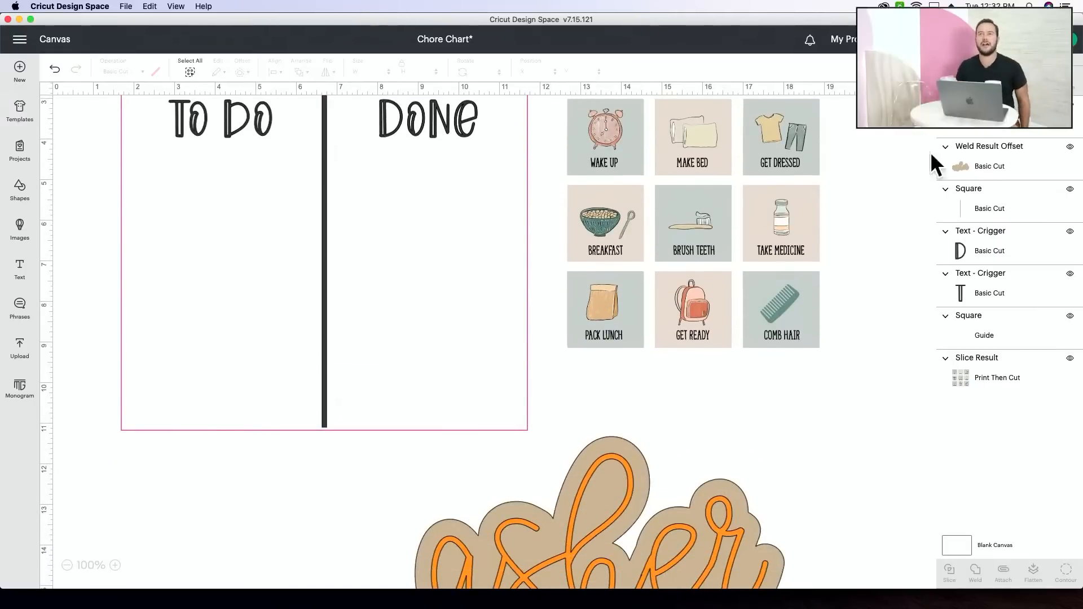
{"action": "left_click", "coordinate": [620, 437]}
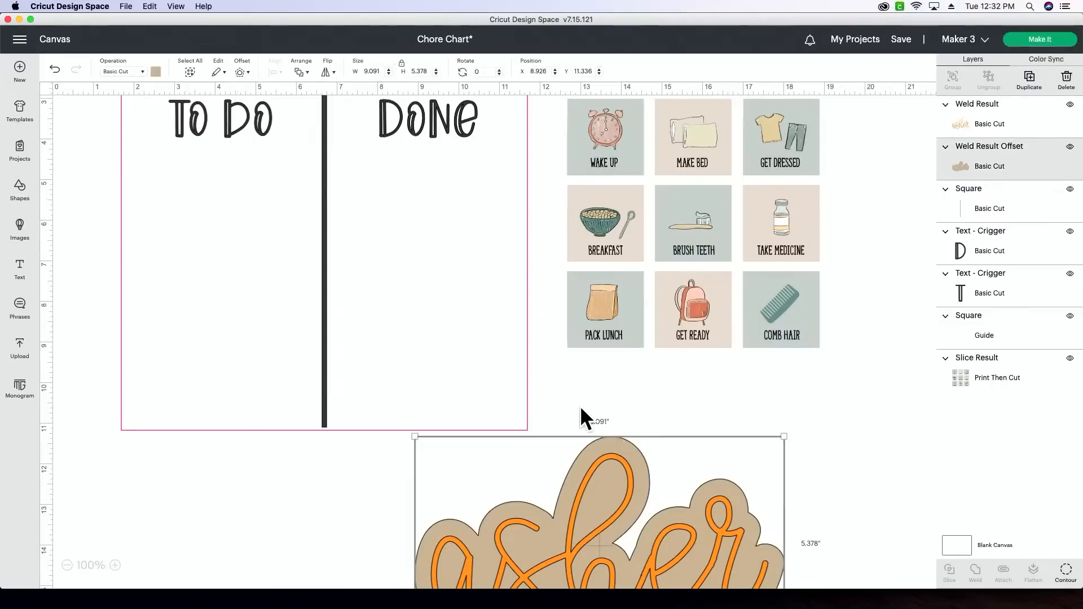
{"action": "left_click", "coordinate": [790, 399]}
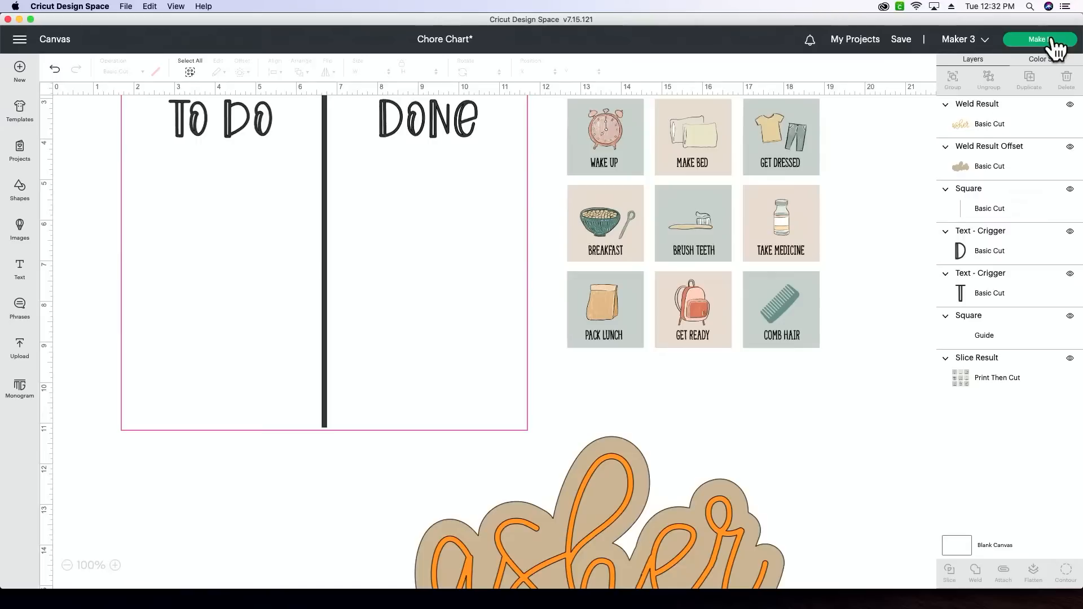
{"action": "scroll", "coordinate": [754, 240], "scroll_direction": "down", "scroll_amount": 2}
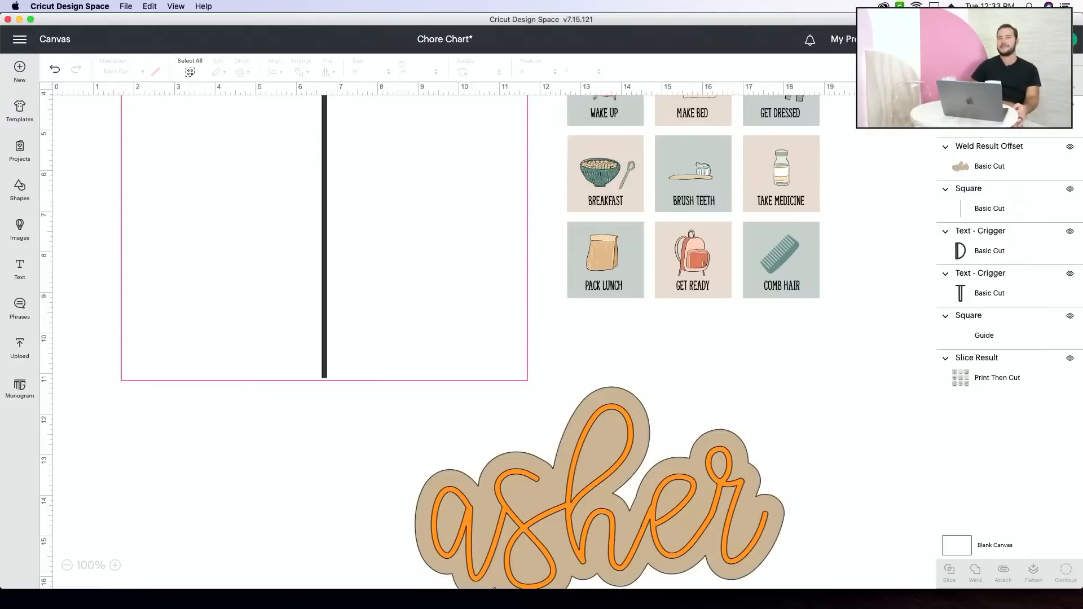
- Preview how the unattached pieces are laid out for cutting with all materials loaded on mat, and return to the canvas
{"action": "left_click", "coordinate": [1040, 38]}
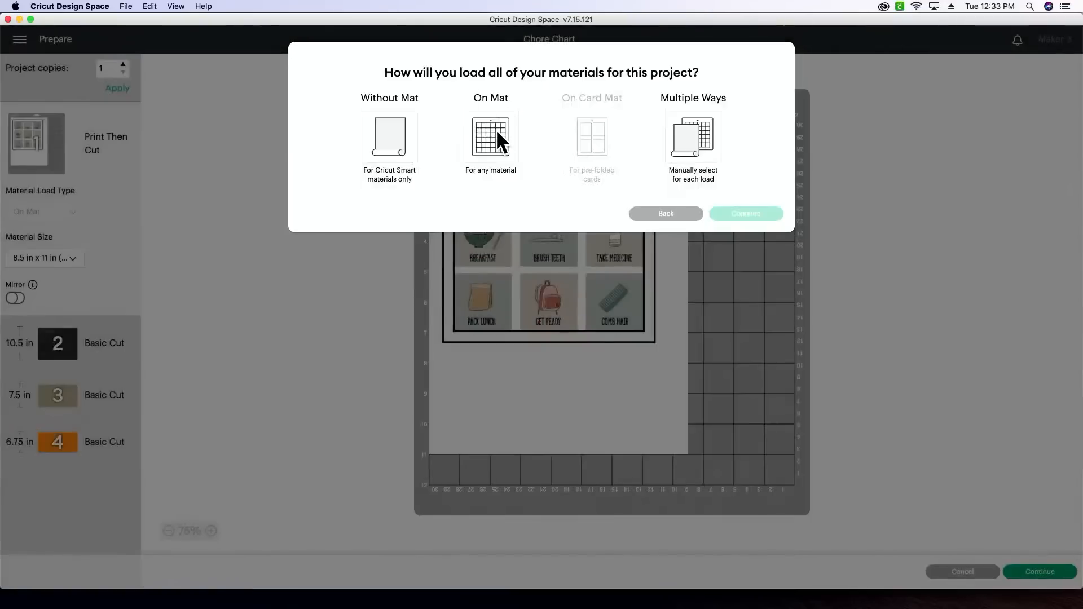
{"action": "left_click", "coordinate": [496, 129]}
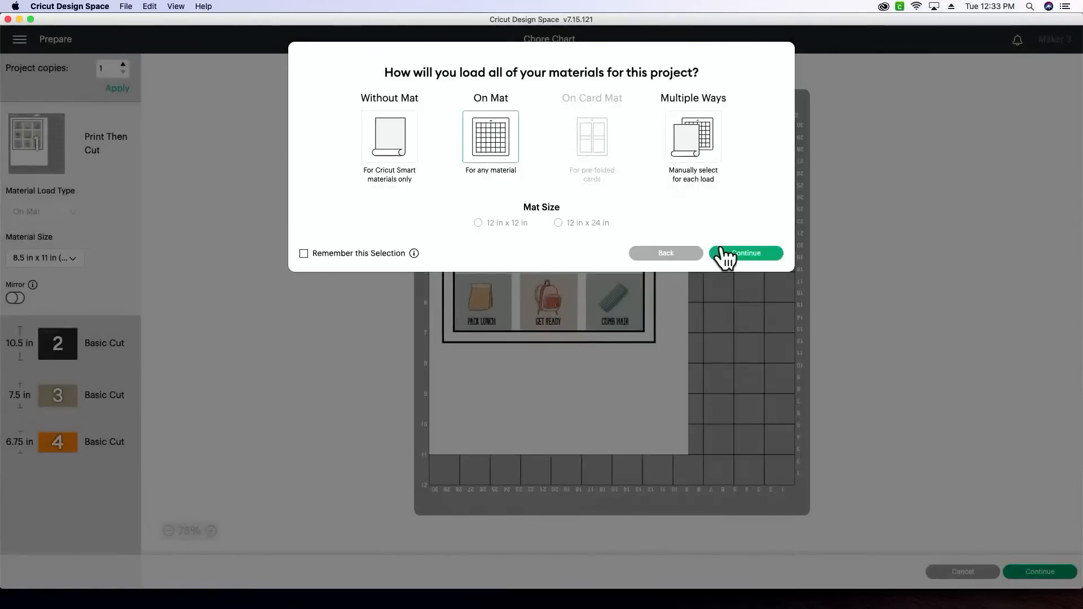
{"action": "left_click", "coordinate": [727, 255]}
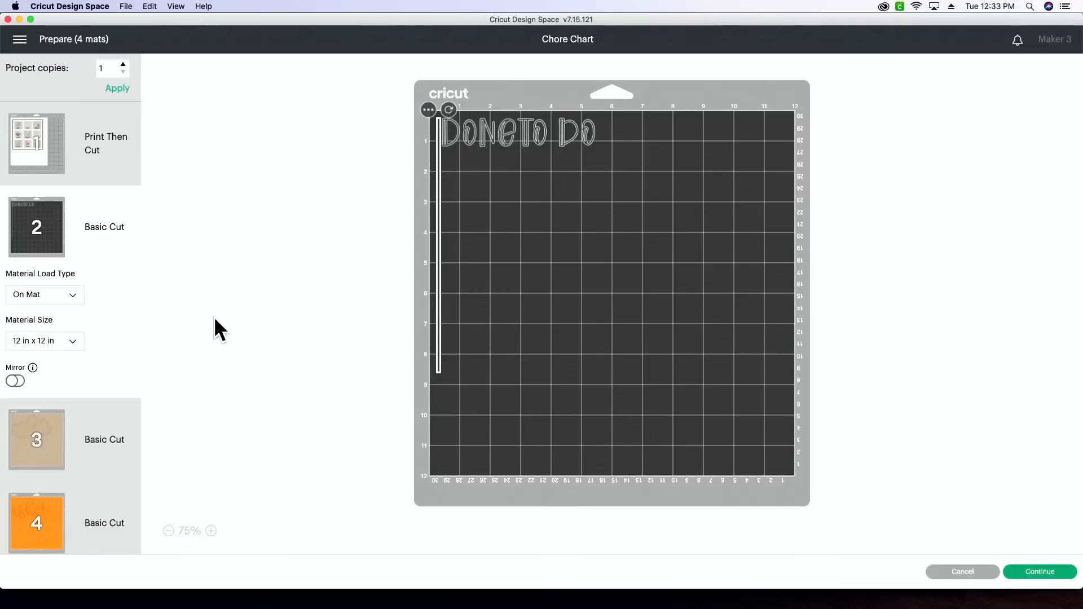
{"action": "left_click", "coordinate": [983, 574]}
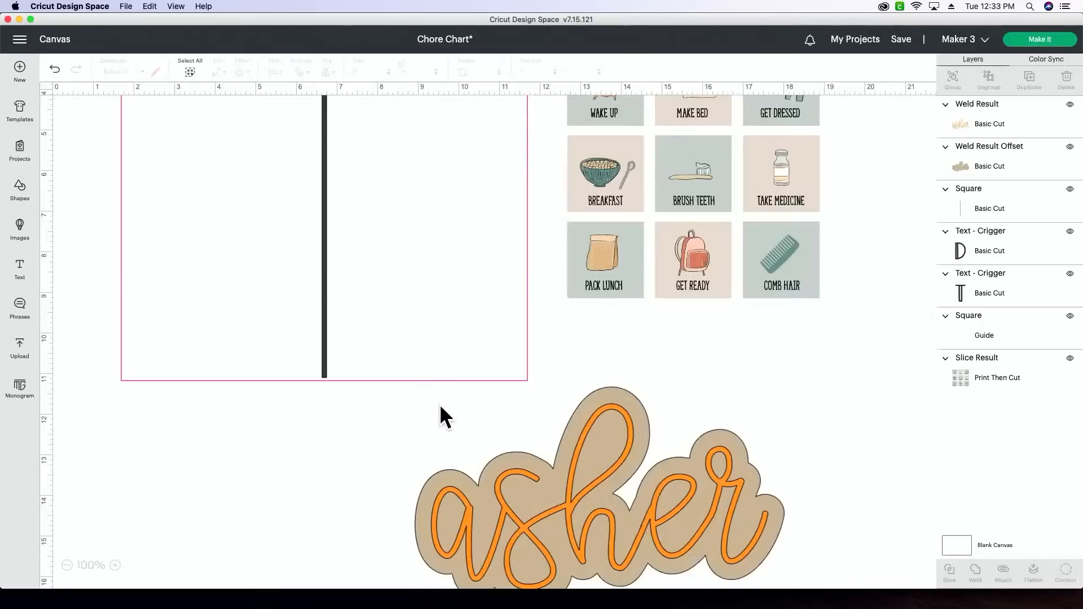
- Attach the TO DO heading, the vertical divider line and the DONE heading so they cut in their canvas arrangement
{"action": "scroll", "coordinate": [106, 380], "scroll_direction": "up", "scroll_amount": 3}
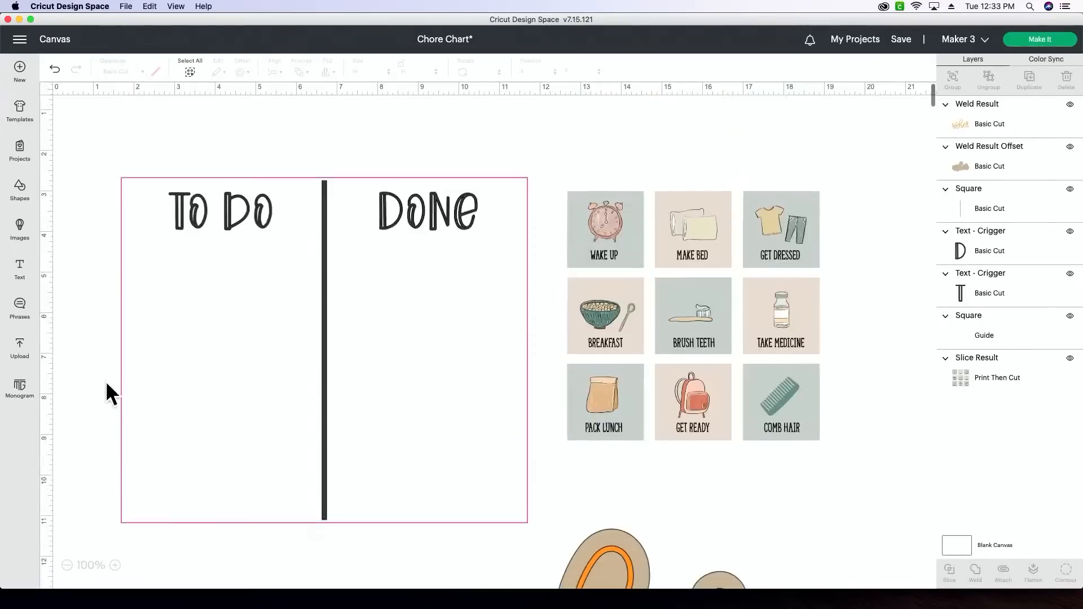
{"action": "left_click", "coordinate": [202, 226]}
{"action": "left_click", "coordinate": [325, 278], "text": "shift"}
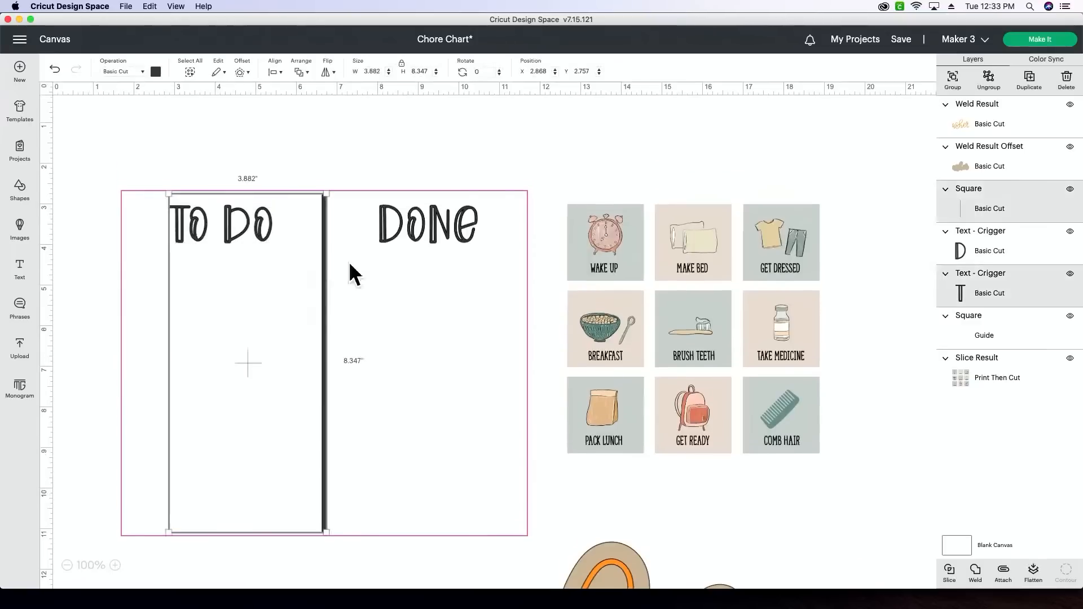
{"action": "left_click", "coordinate": [399, 234], "text": "shift"}
{"action": "left_click", "coordinate": [1009, 576]}
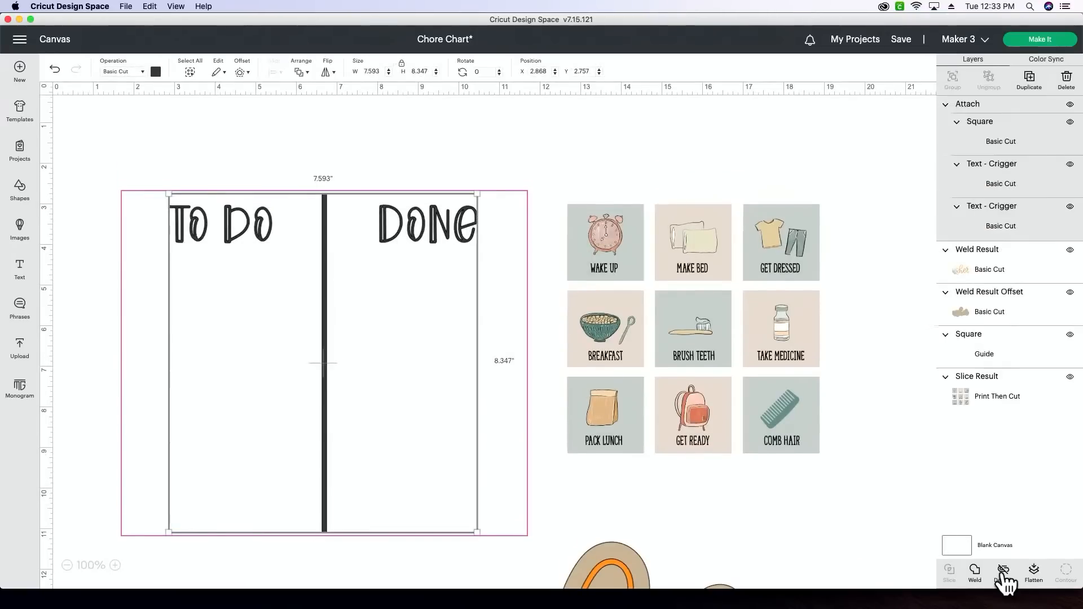
- Preview the attached headings and divider on the cutting mat with materials loaded on mat, and return to the canvas
{"action": "left_click", "coordinate": [1035, 38]}
{"action": "left_click", "coordinate": [495, 151]}
{"action": "left_click", "coordinate": [751, 252]}
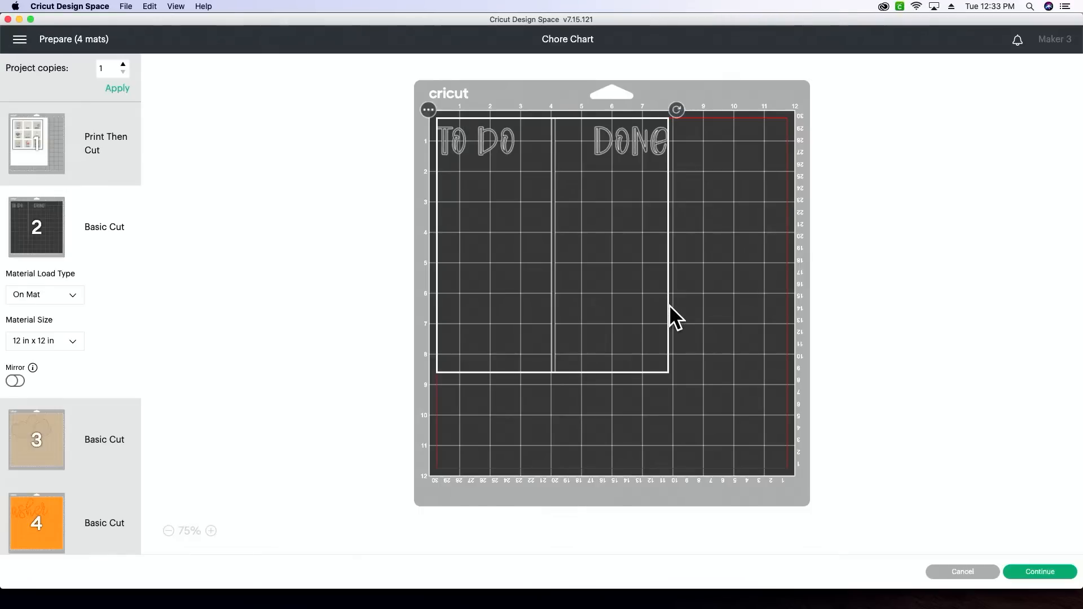
{"action": "left_click", "coordinate": [954, 573]}
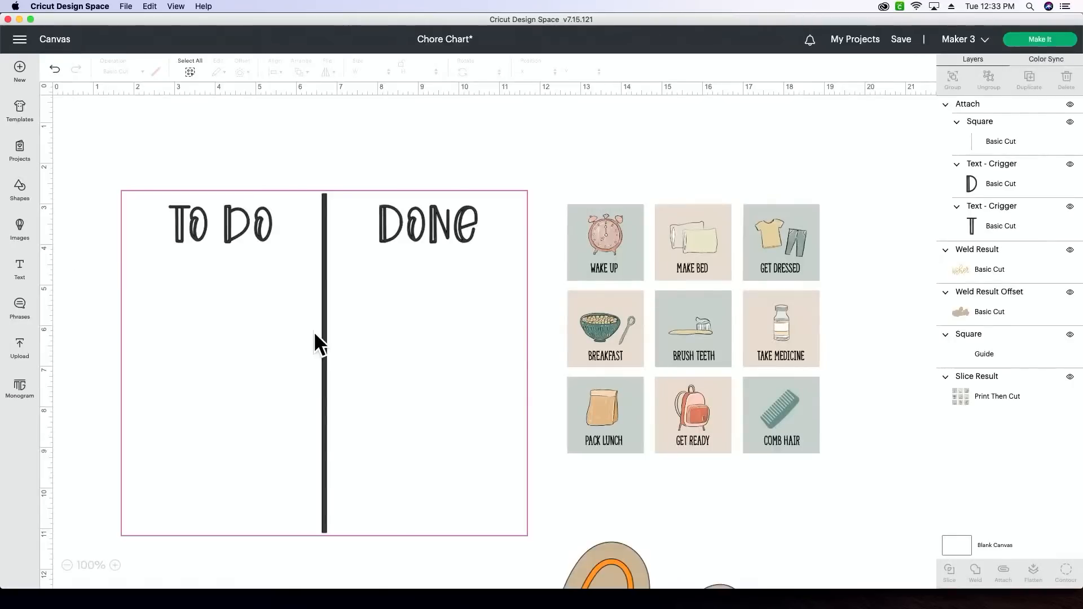
- Detach the TO DO and DONE headings from the divider line
{"action": "left_click", "coordinate": [317, 333]}
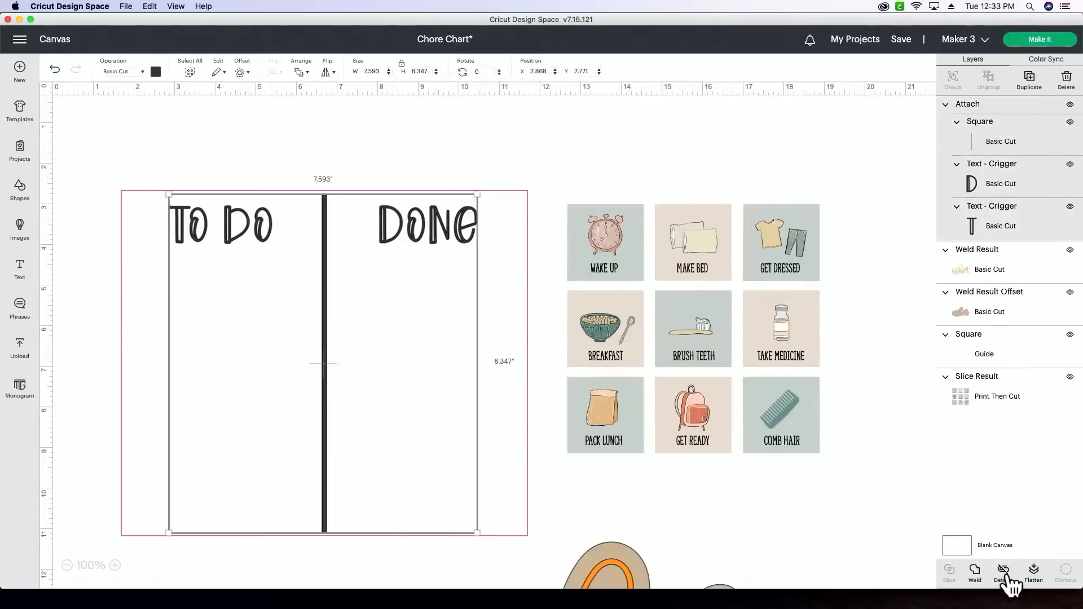
{"action": "left_click", "coordinate": [1008, 574]}
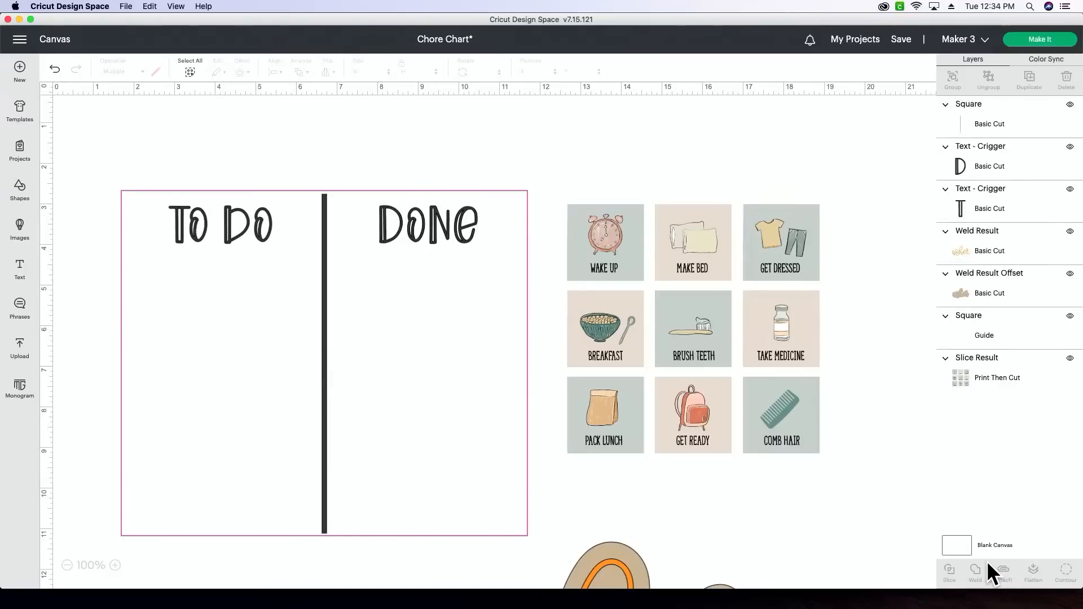
- Prepare the project with all materials on mat and move the TO DO heading below DONE on the black mat
{"action": "left_click", "coordinate": [1068, 45]}
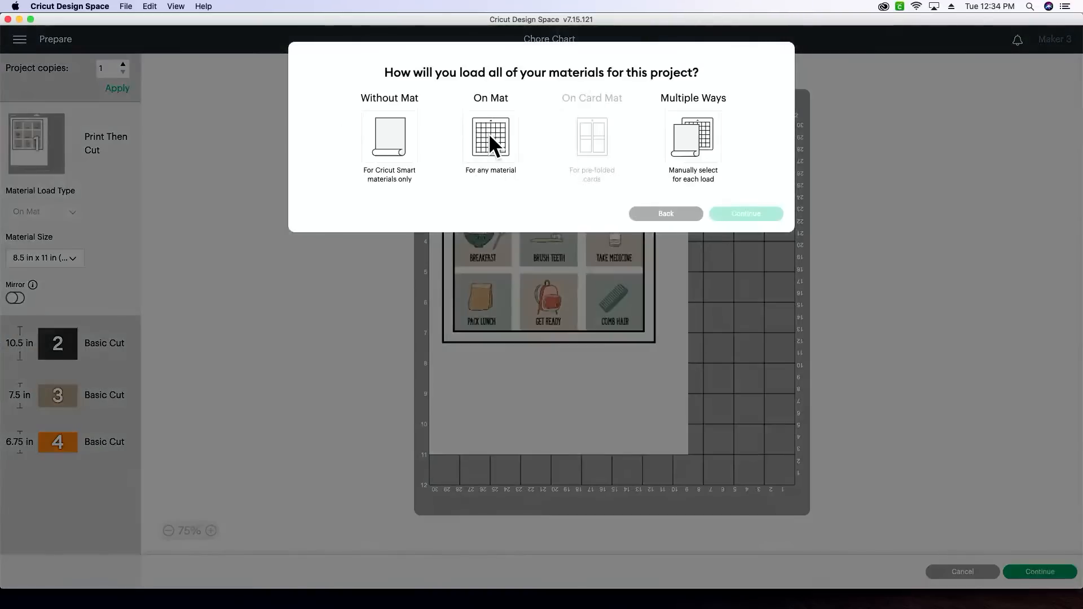
{"action": "left_click", "coordinate": [489, 133]}
{"action": "left_click", "coordinate": [750, 252]}
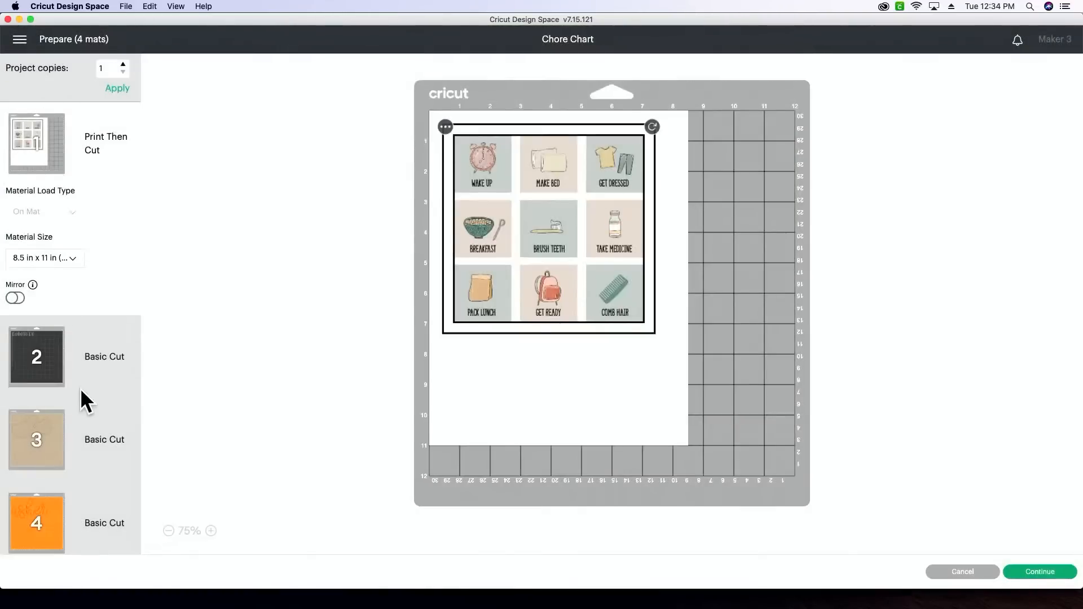
{"action": "left_click", "coordinate": [79, 371]}
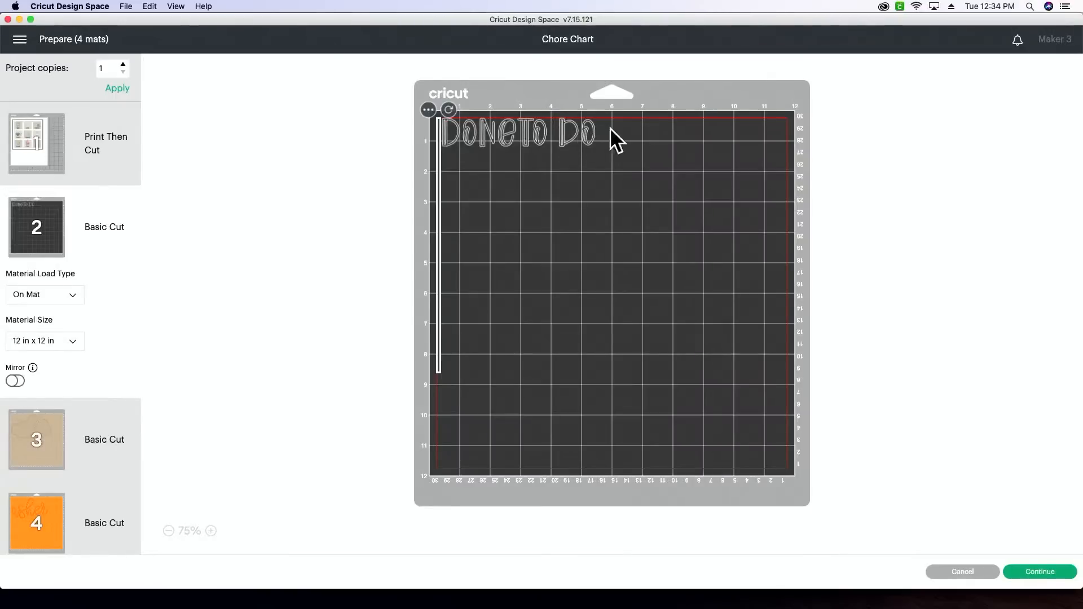
{"action": "left_click_drag", "start_coordinate": [593, 132], "coordinate": [511, 163]}
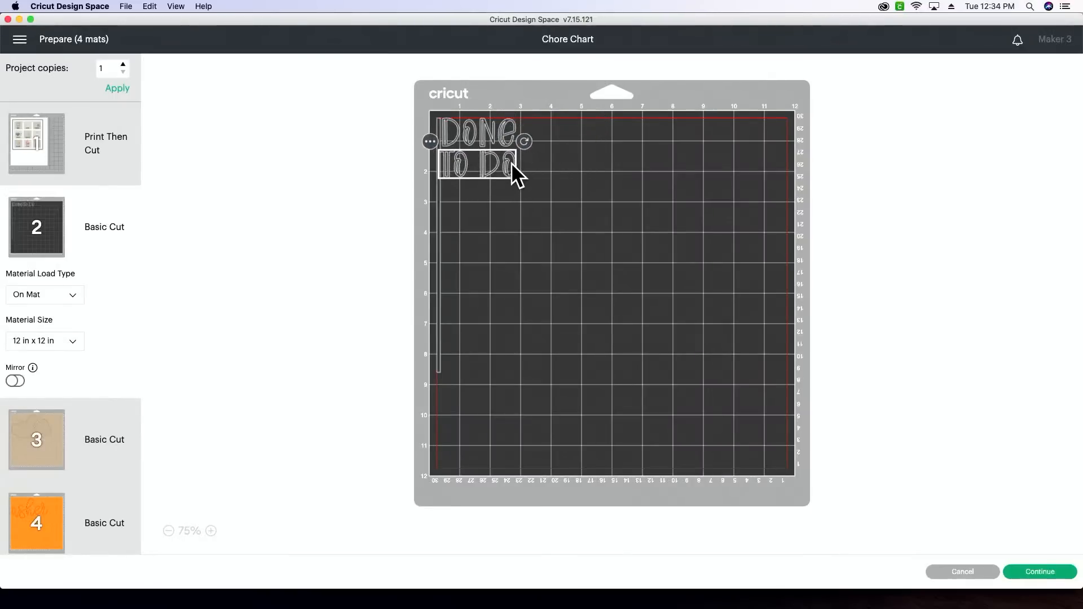
{"action": "left_click", "coordinate": [594, 215]}
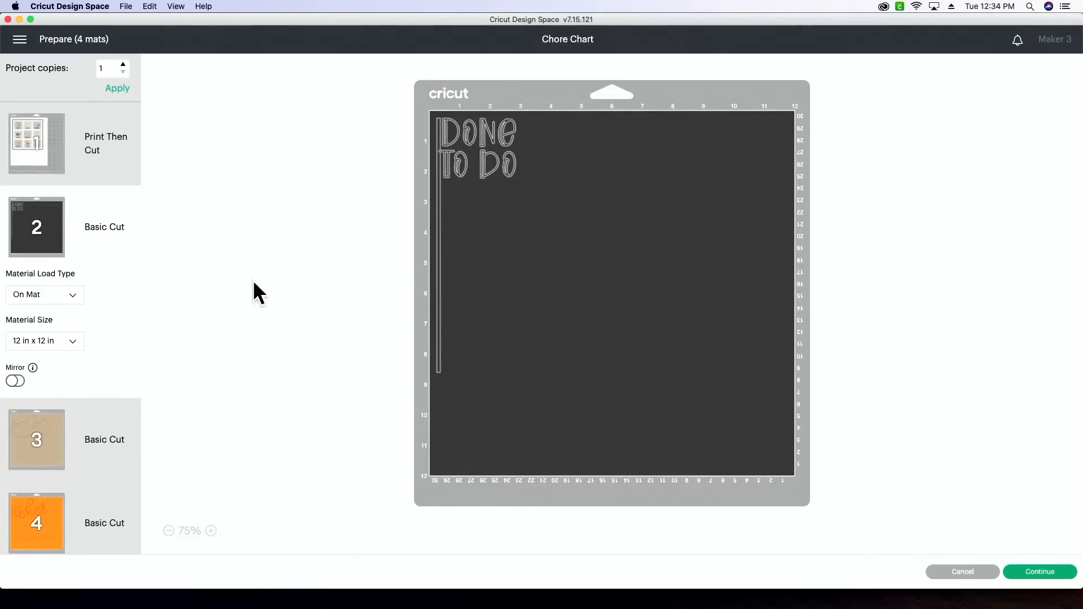
- Check the tan backing and orange name mats, mirror the orange name mat, and continue to the machine setup
{"action": "left_click", "coordinate": [79, 434]}
{"action": "left_click", "coordinate": [52, 523]}
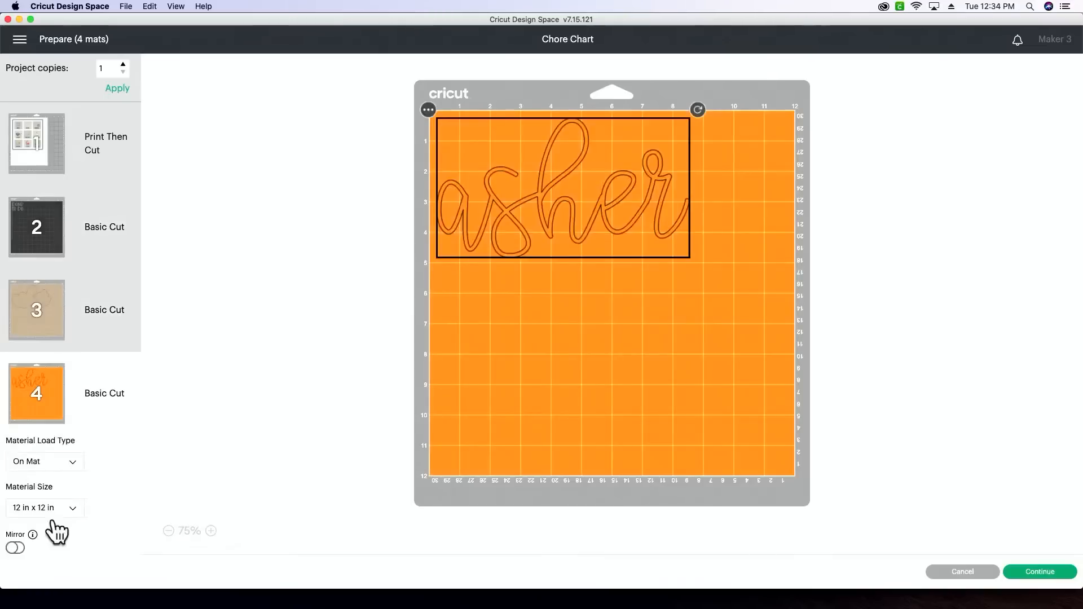
{"action": "left_click", "coordinate": [48, 302]}
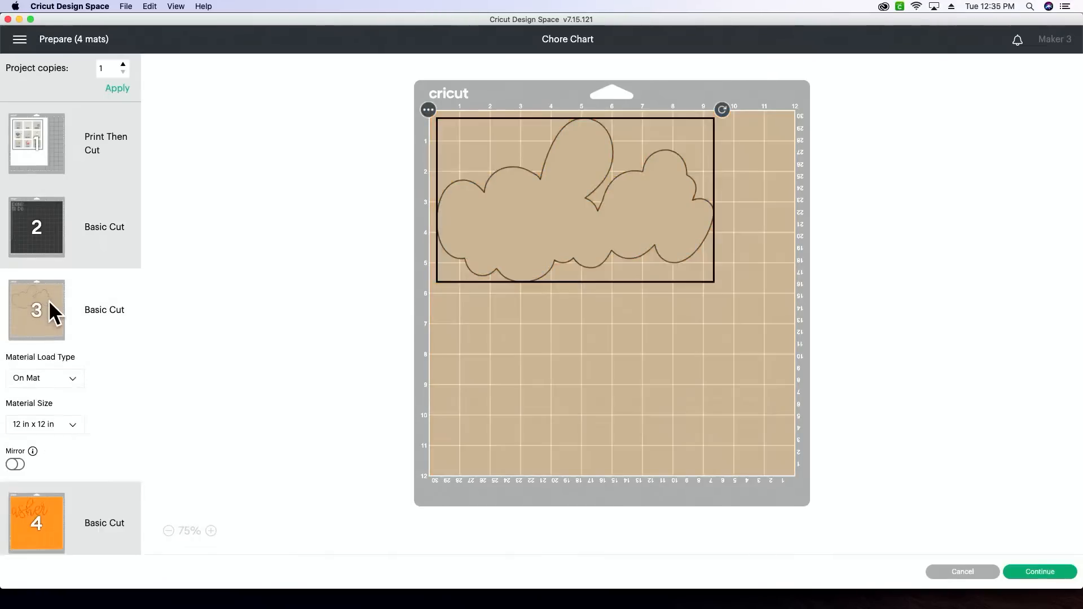
{"action": "left_click", "coordinate": [39, 518]}
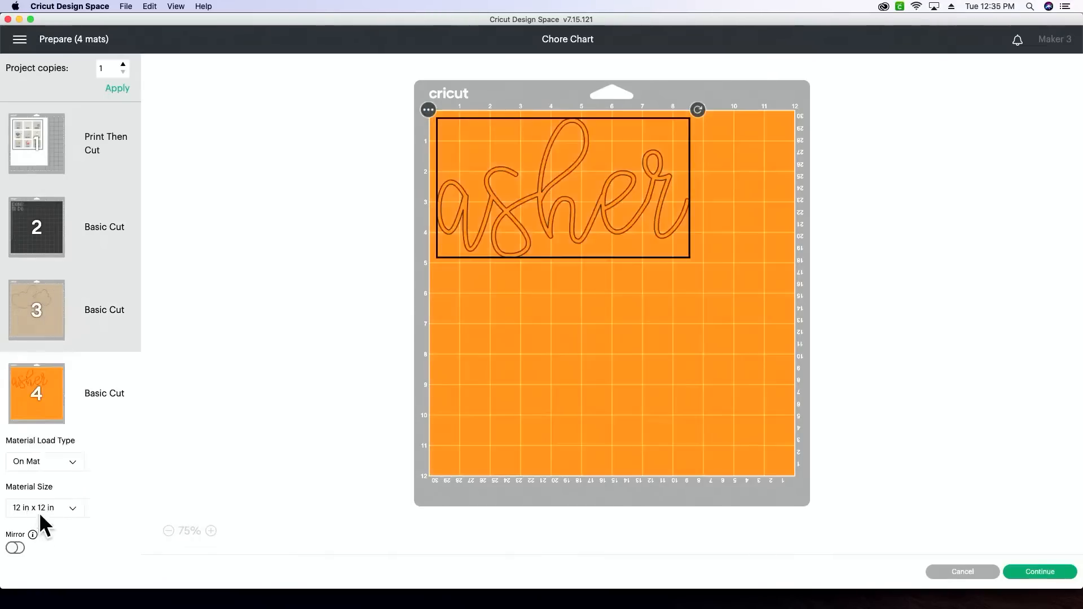
{"action": "left_click", "coordinate": [16, 548]}
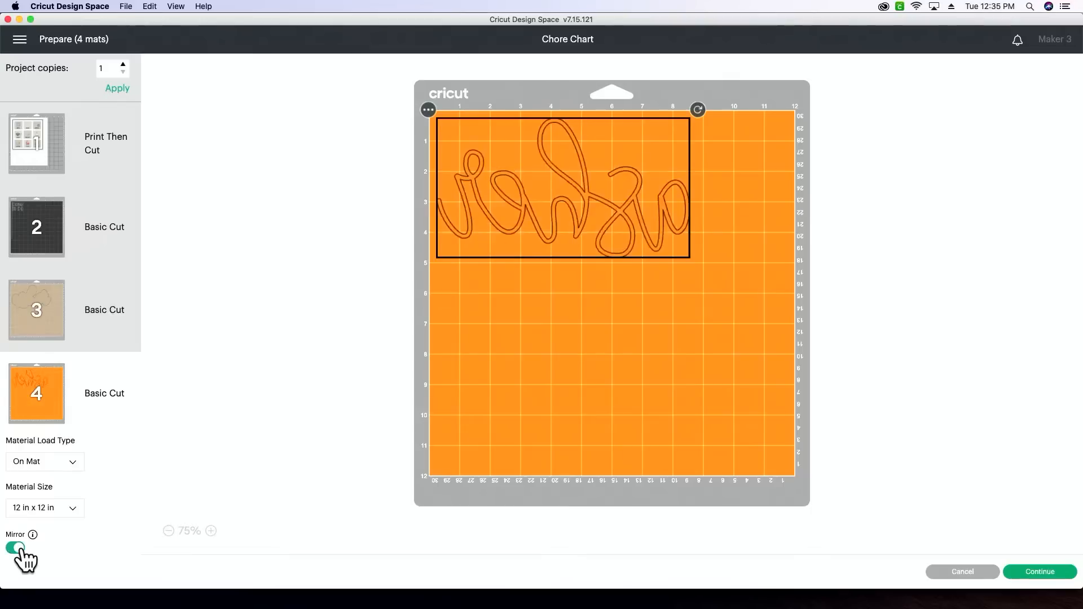
{"action": "left_click", "coordinate": [1059, 577]}
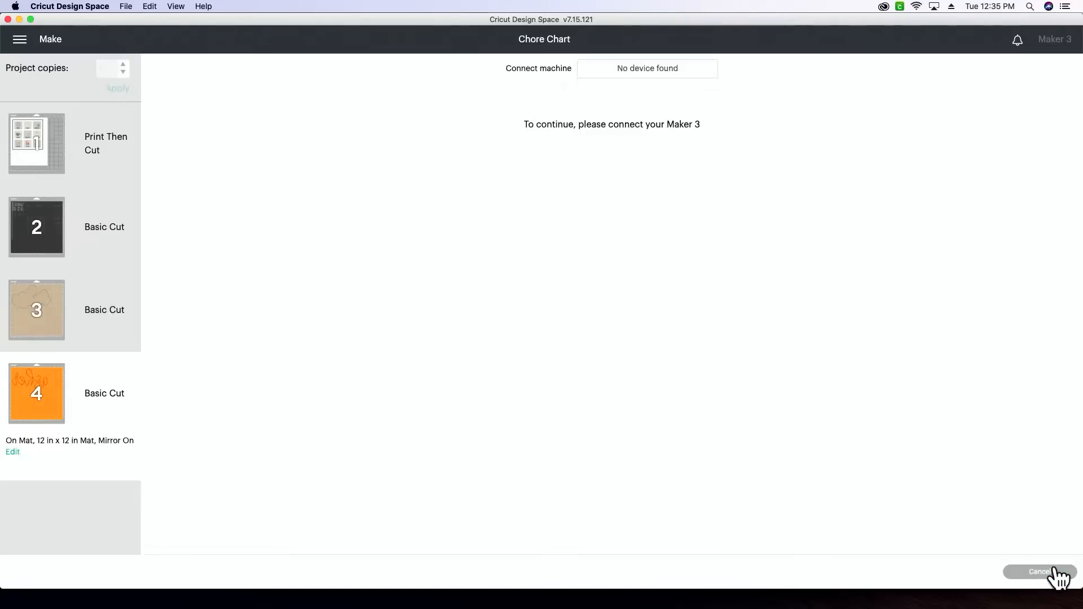
- Choose the USB-connected Maker as the cutting machine, cancel the current cut and set the canvas machine to Maker
{"action": "left_click", "coordinate": [639, 70]}
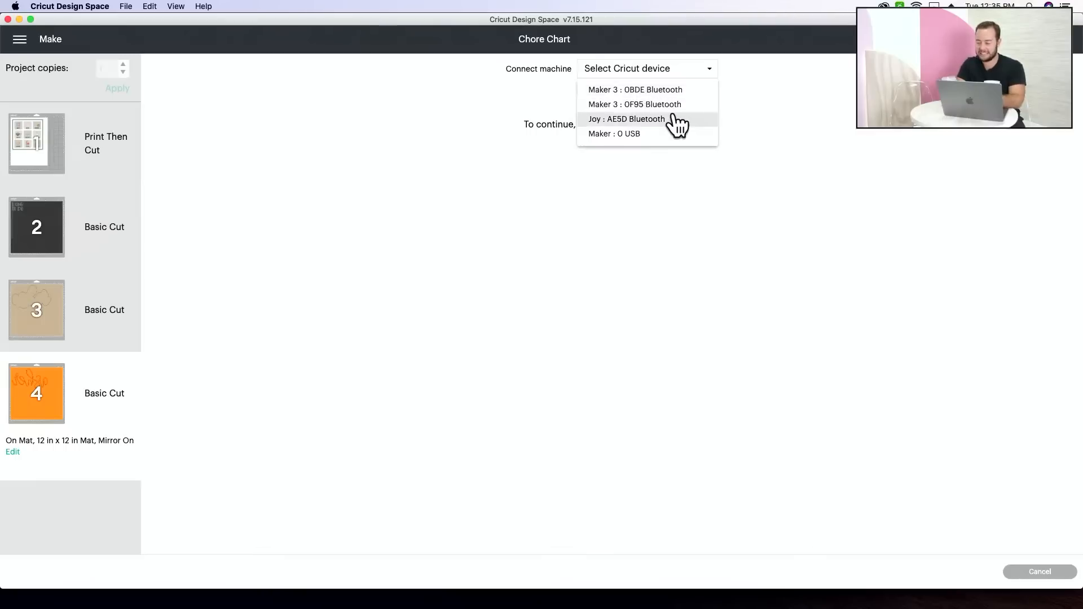
{"action": "left_click", "coordinate": [664, 135]}
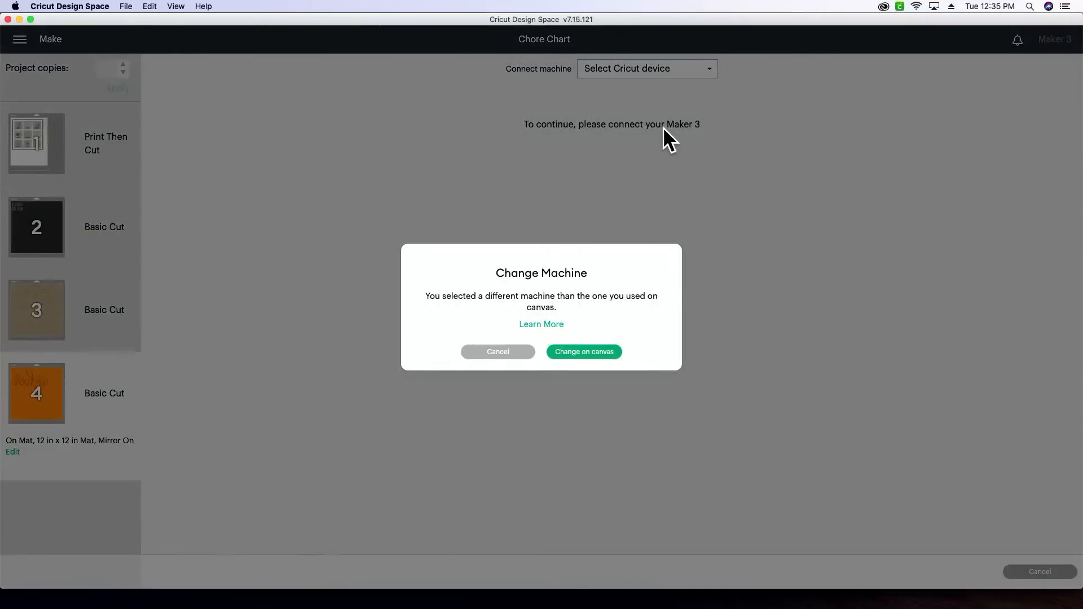
{"action": "left_click", "coordinate": [586, 352]}
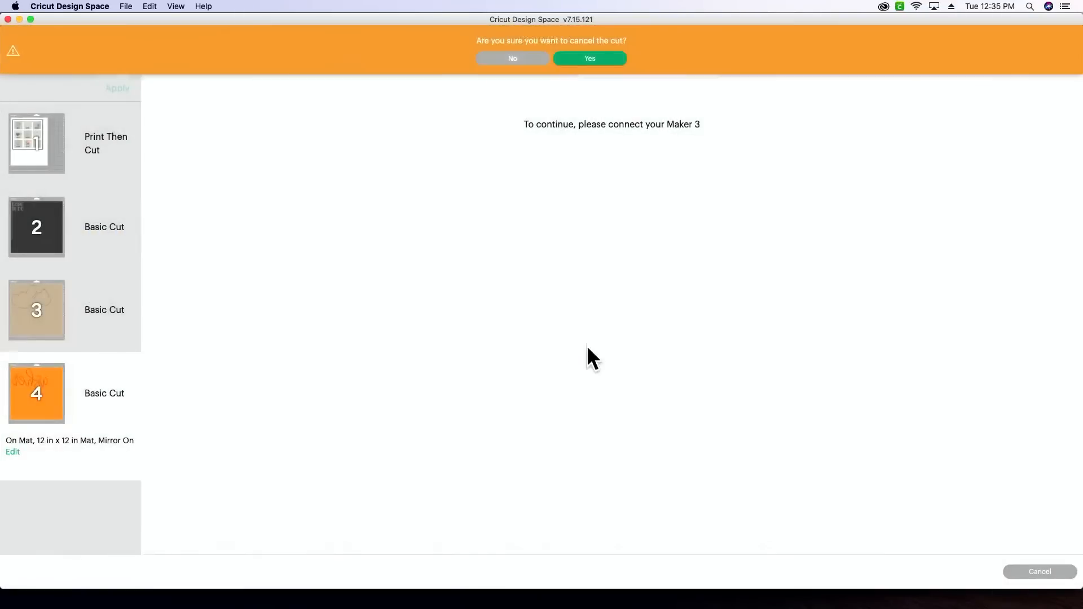
{"action": "left_click", "coordinate": [605, 58]}
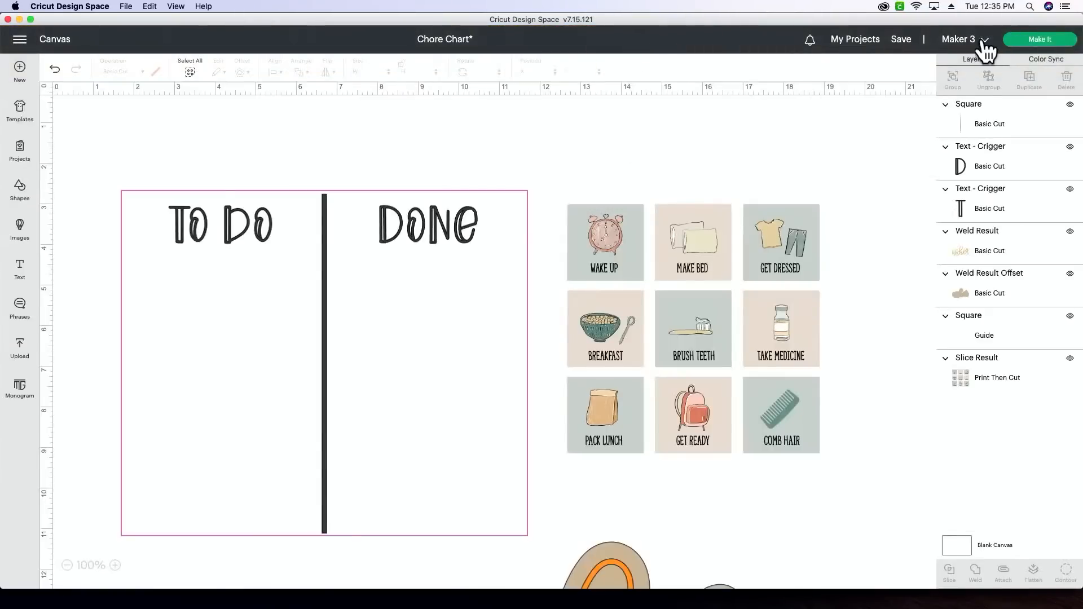
{"action": "left_click", "coordinate": [973, 37]}
{"action": "left_click", "coordinate": [953, 129]}
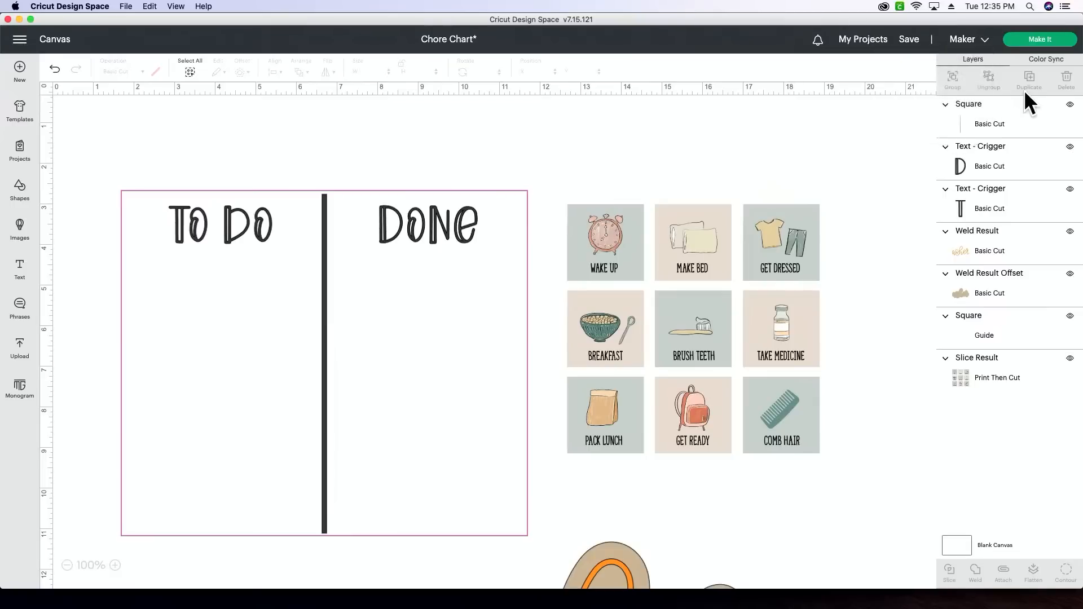
- Prepare the project for the Maker and place the TO DO heading directly below DONE on the black mat
{"action": "left_click", "coordinate": [1021, 44]}
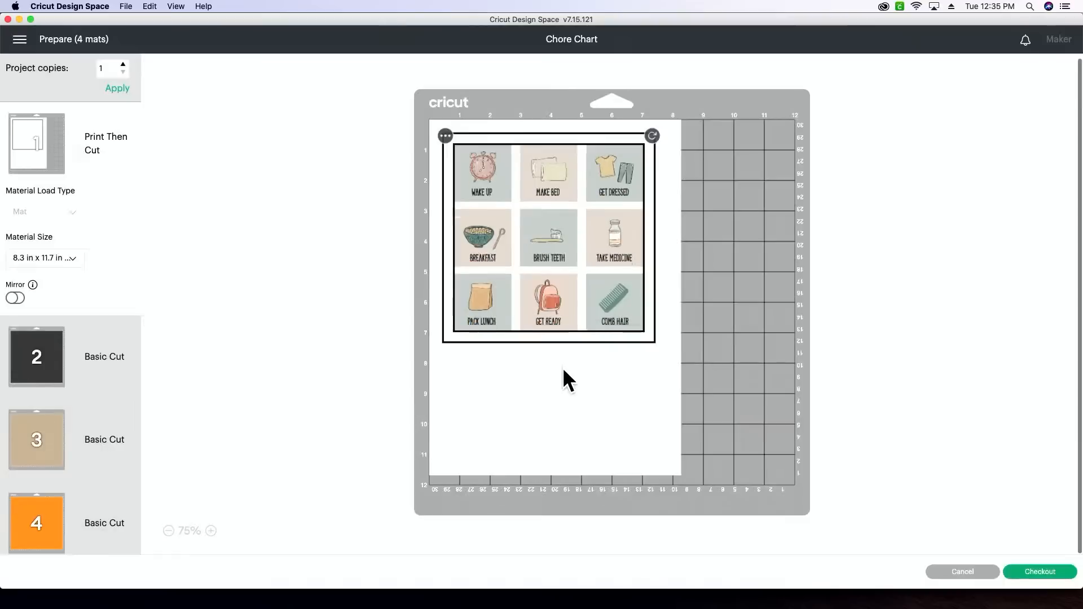
{"action": "left_click", "coordinate": [85, 355]}
{"action": "left_click_drag", "start_coordinate": [572, 150], "coordinate": [505, 173]}
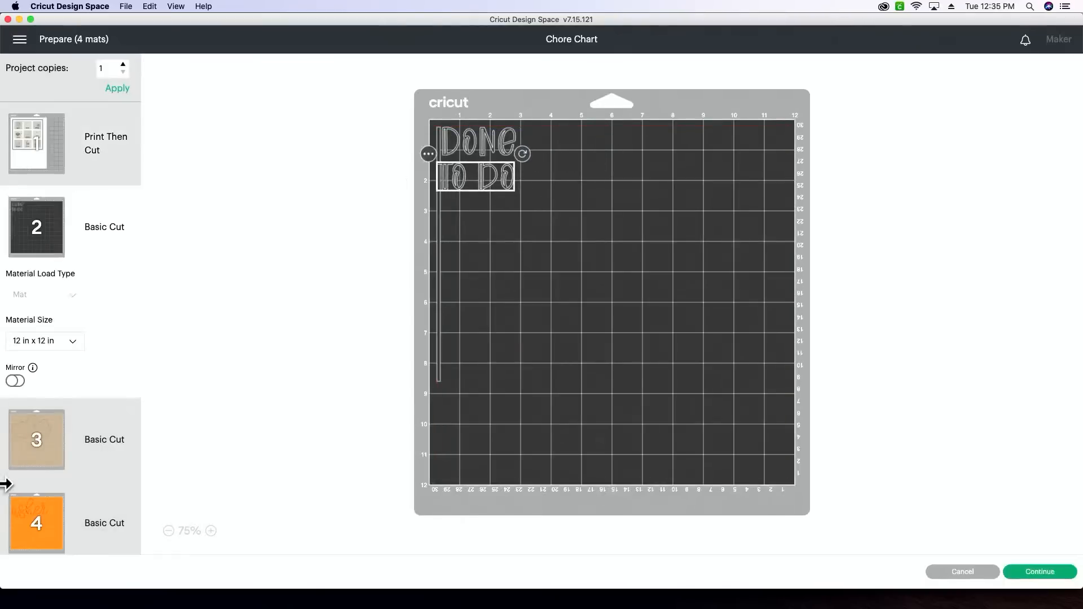
- Turn on mirroring for the orange name mat and continue to the material settings
{"action": "left_click", "coordinate": [63, 446]}
{"action": "left_click", "coordinate": [48, 508]}
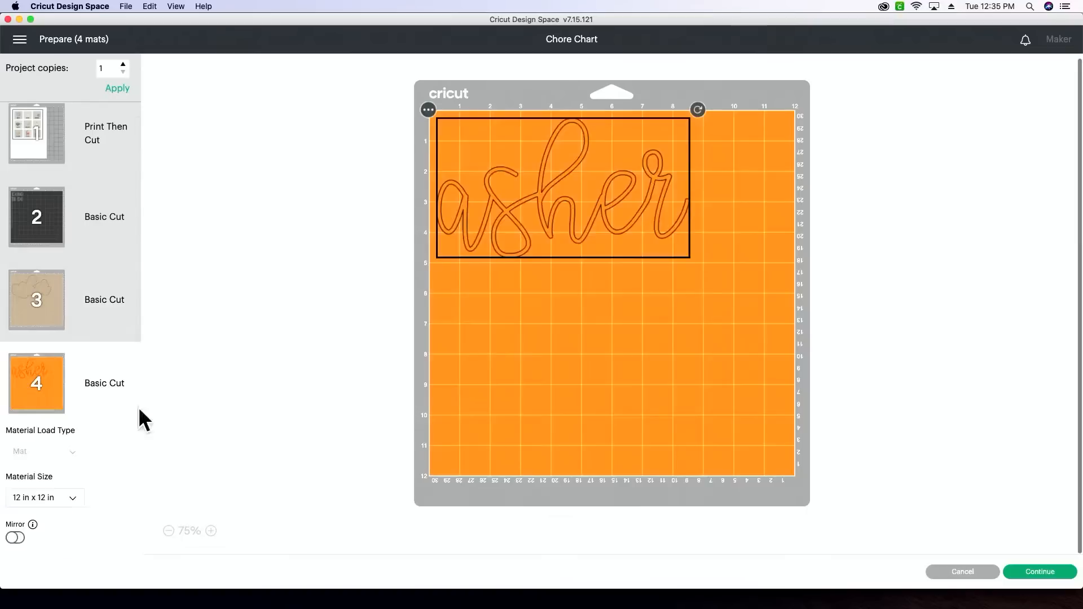
{"action": "left_click", "coordinate": [15, 538]}
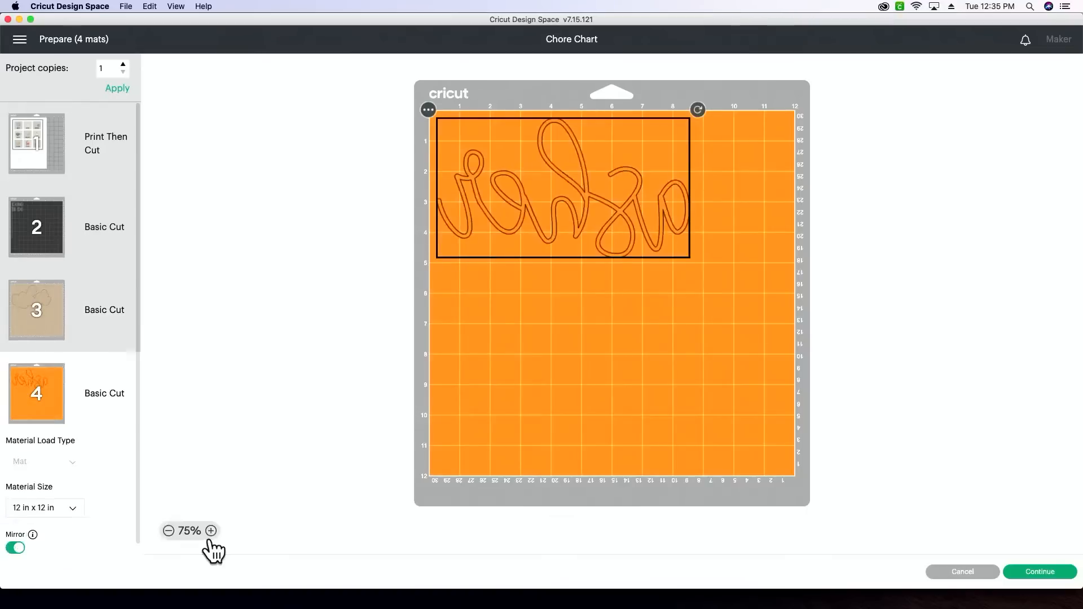
{"action": "left_click", "coordinate": [1040, 572]}
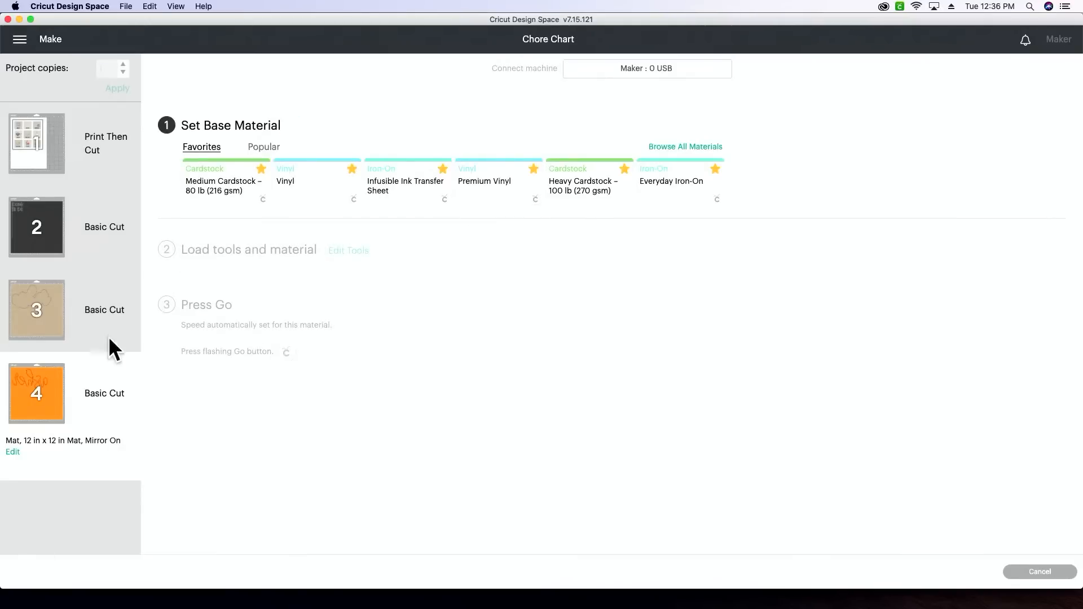
- Set the black heading mat's base material to Premium Vinyl with the pressure at More
{"action": "left_click", "coordinate": [87, 226]}
{"action": "mouse_move", "coordinate": [21, 215]}
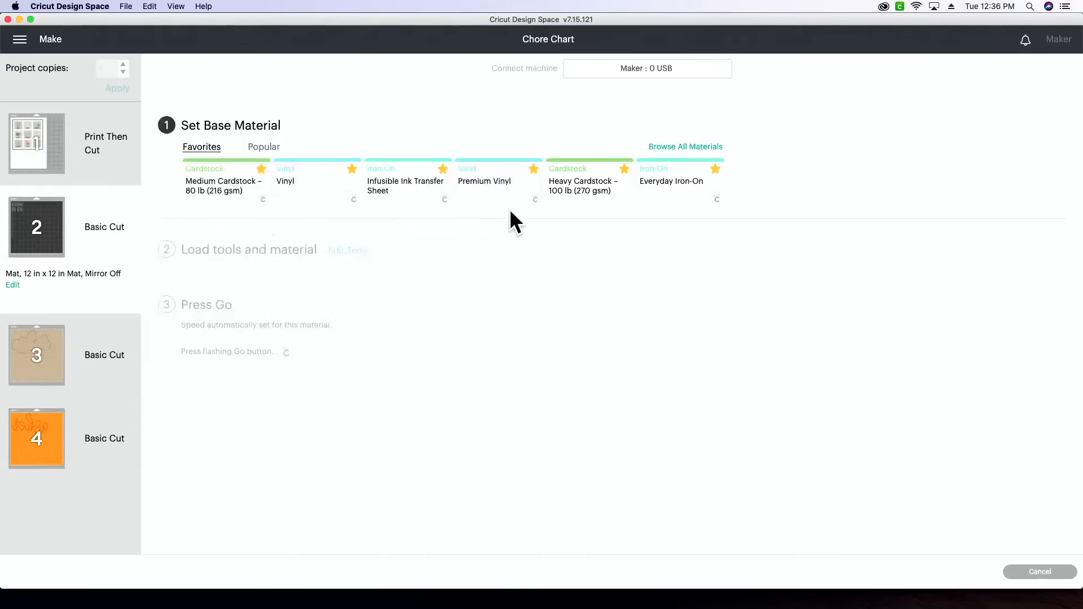
{"action": "left_click", "coordinate": [500, 192]}
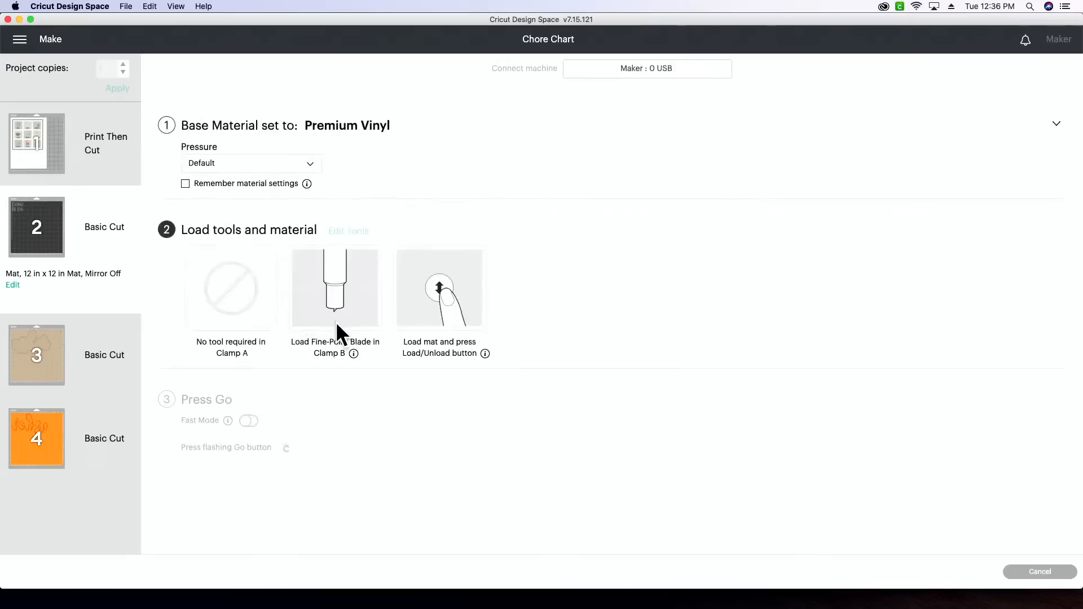
{"action": "left_click", "coordinate": [263, 168]}
{"action": "left_click", "coordinate": [258, 183]}
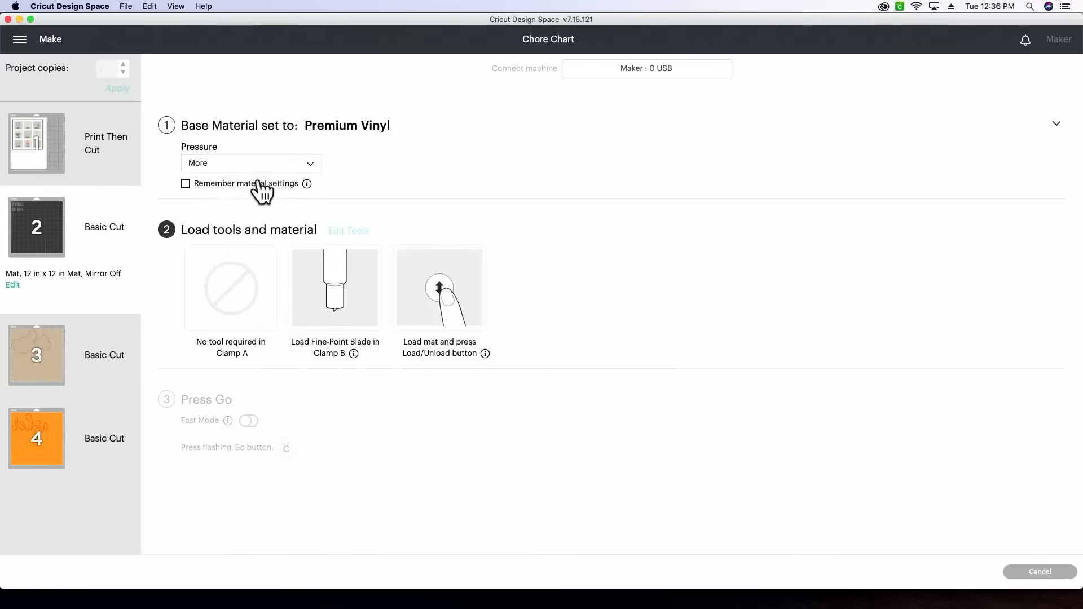
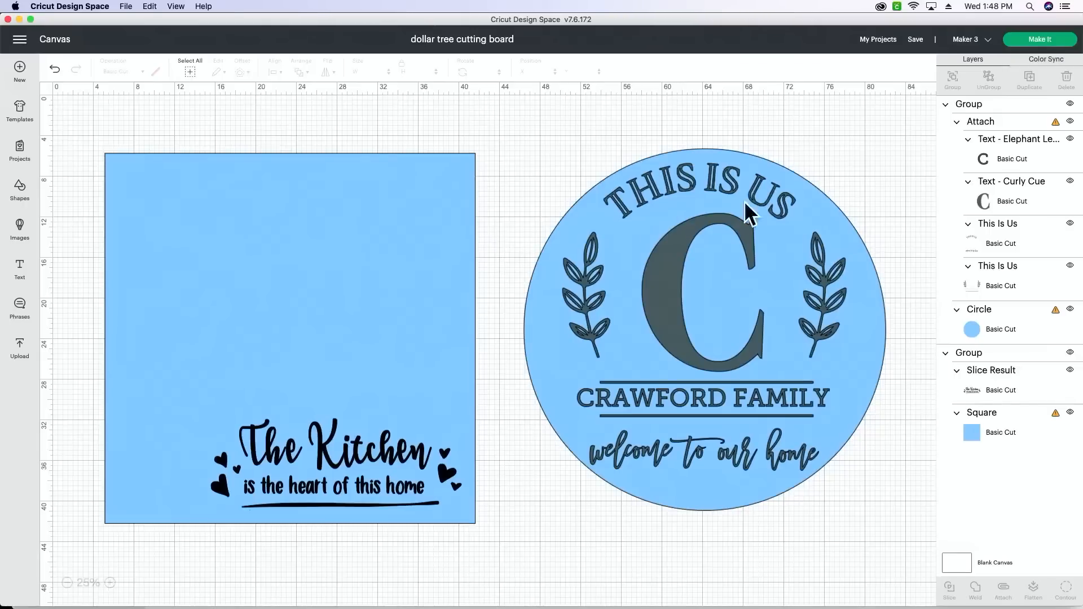
{"action": "left_click", "coordinate": [978, 306]}
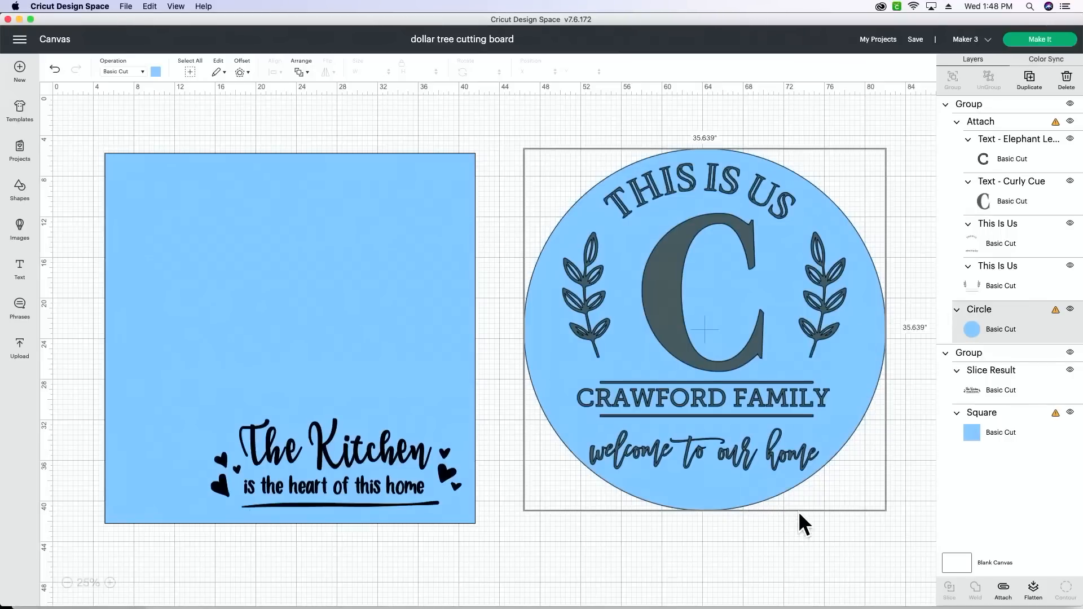
{"action": "left_click", "coordinate": [841, 538]}
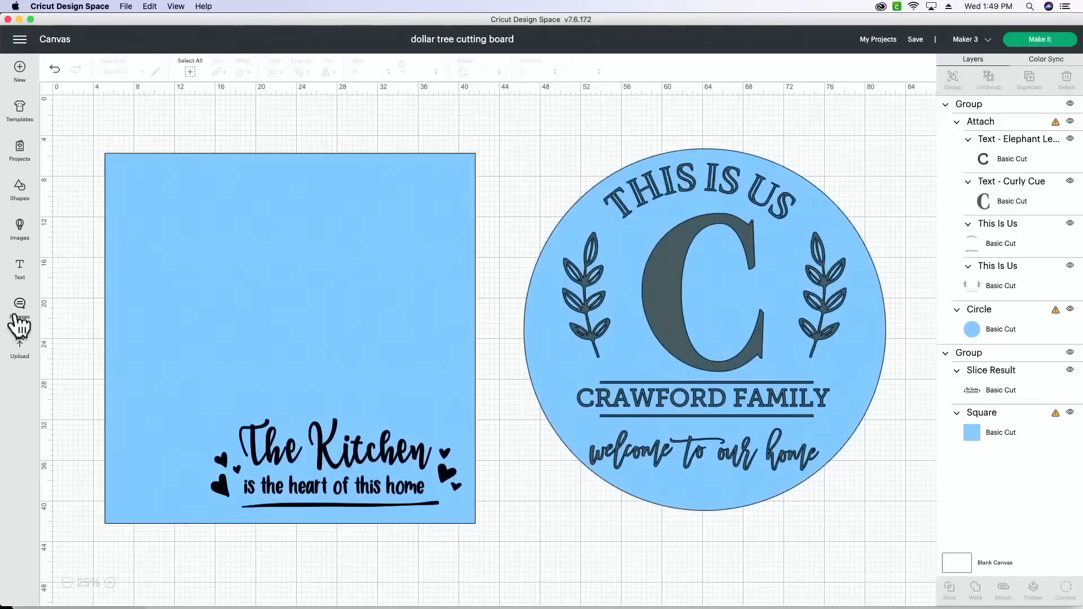
- Insert a circle shape below the kitchen sign design and set its size to 8 x 8 inches
{"action": "left_click", "coordinate": [20, 189]}
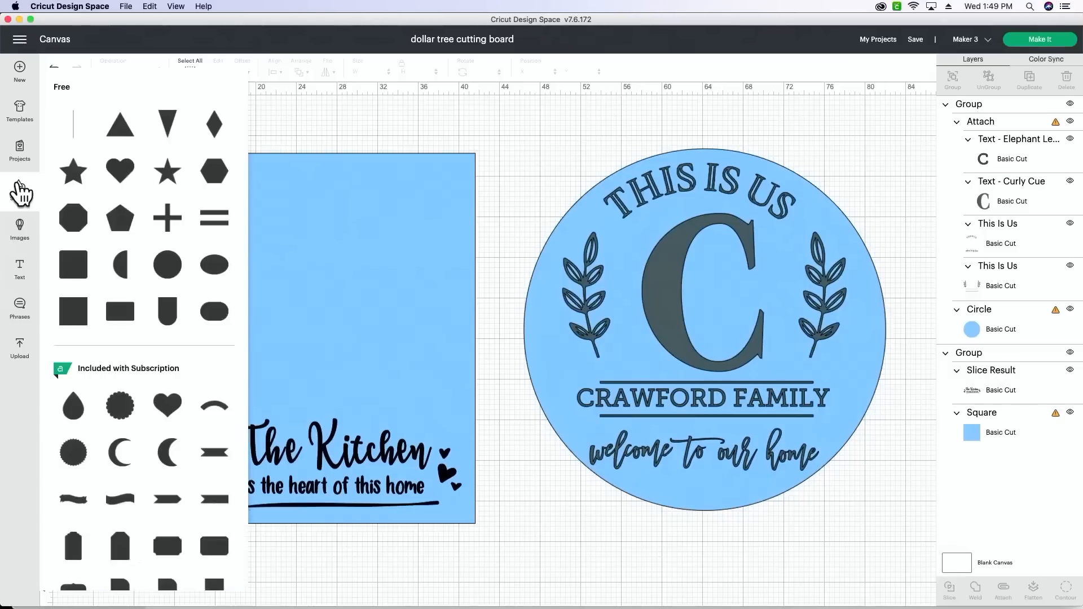
{"action": "left_click", "coordinate": [168, 264]}
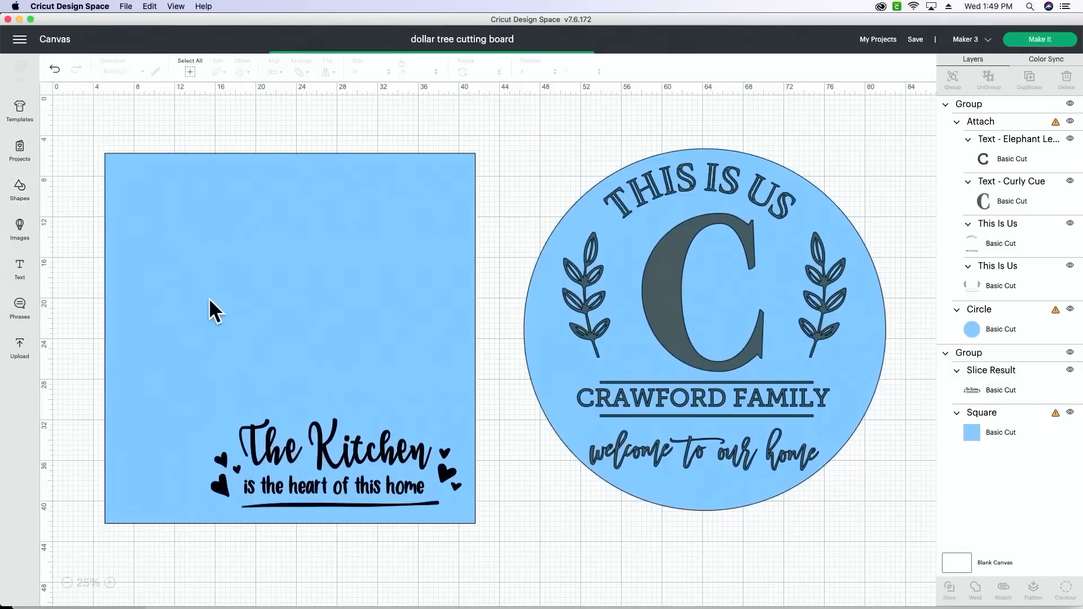
{"action": "left_click_drag", "start_coordinate": [80, 113], "coordinate": [242, 583]}
{"action": "scroll", "coordinate": [219, 499], "scroll_direction": "down", "scroll_amount": 5}
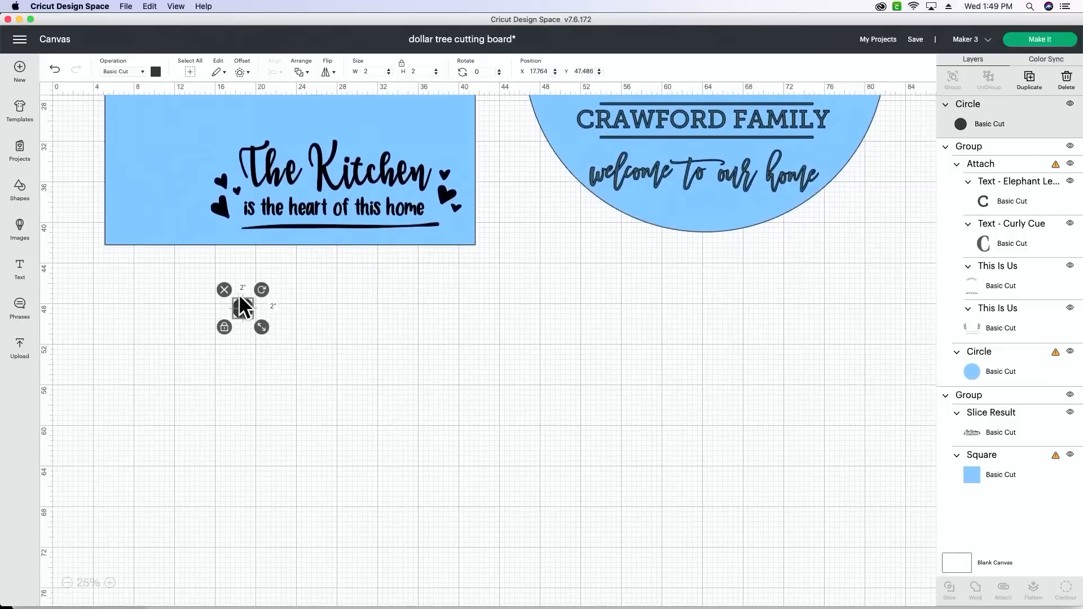
{"action": "left_click_drag", "start_coordinate": [239, 294], "coordinate": [150, 278]}
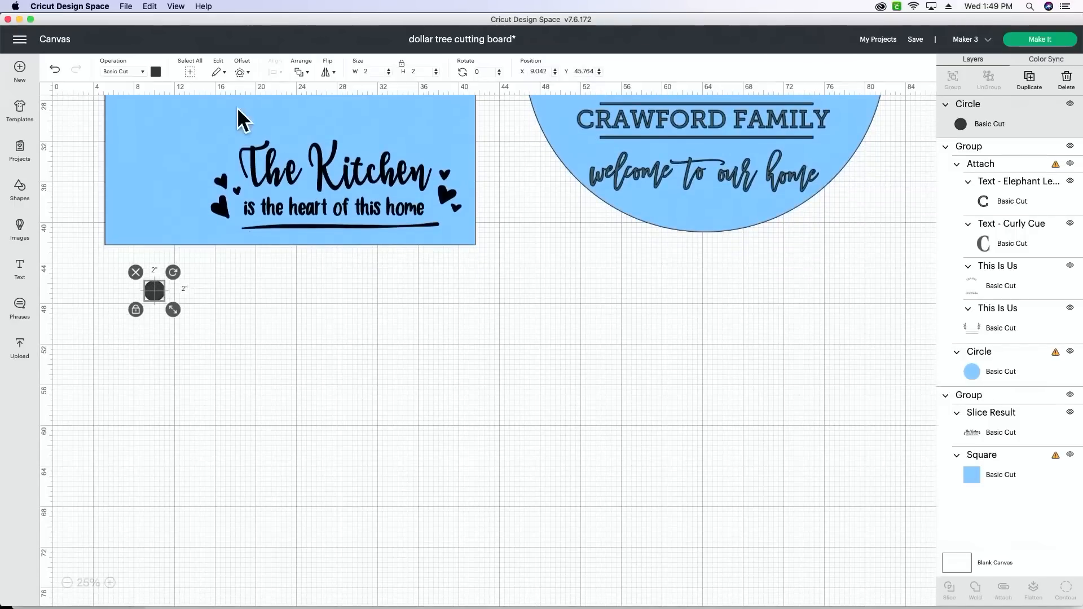
{"action": "left_click", "coordinate": [382, 73]}
{"action": "key", "text": "BackSpace"}
{"action": "key", "text": "Return"}
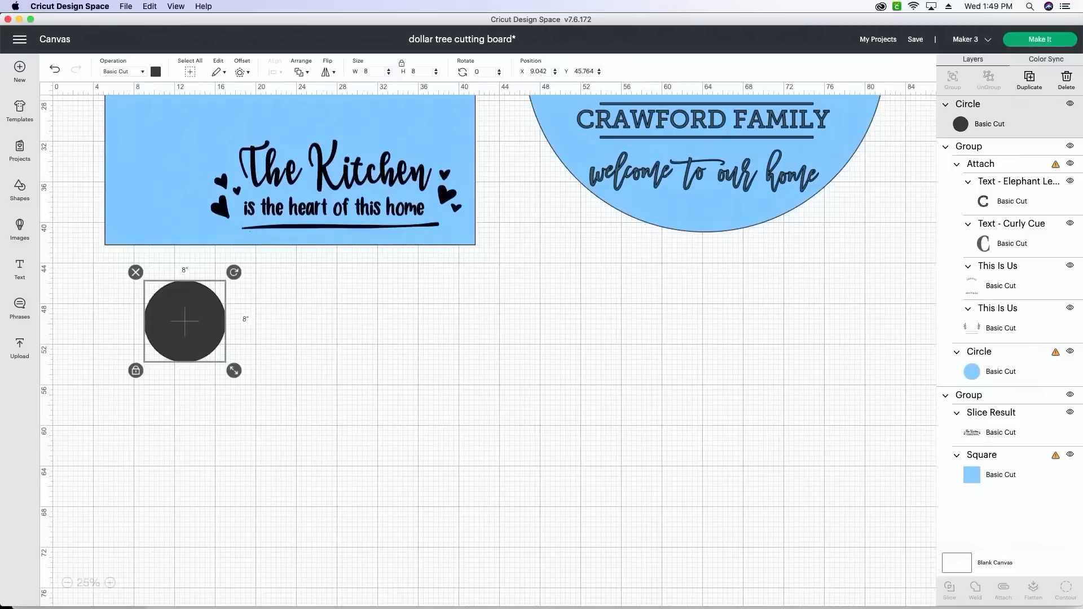
- Separate the 8-inch circle from the existing sign designs so it sits alone on an empty canvas area
{"action": "left_click_drag", "start_coordinate": [812, 265], "coordinate": [202, 117]}
{"action": "left_click_drag", "start_coordinate": [868, 236], "coordinate": [434, 106]}
{"action": "left_click_drag", "start_coordinate": [184, 307], "coordinate": [208, 141]}
{"action": "left_click", "coordinate": [110, 583]}
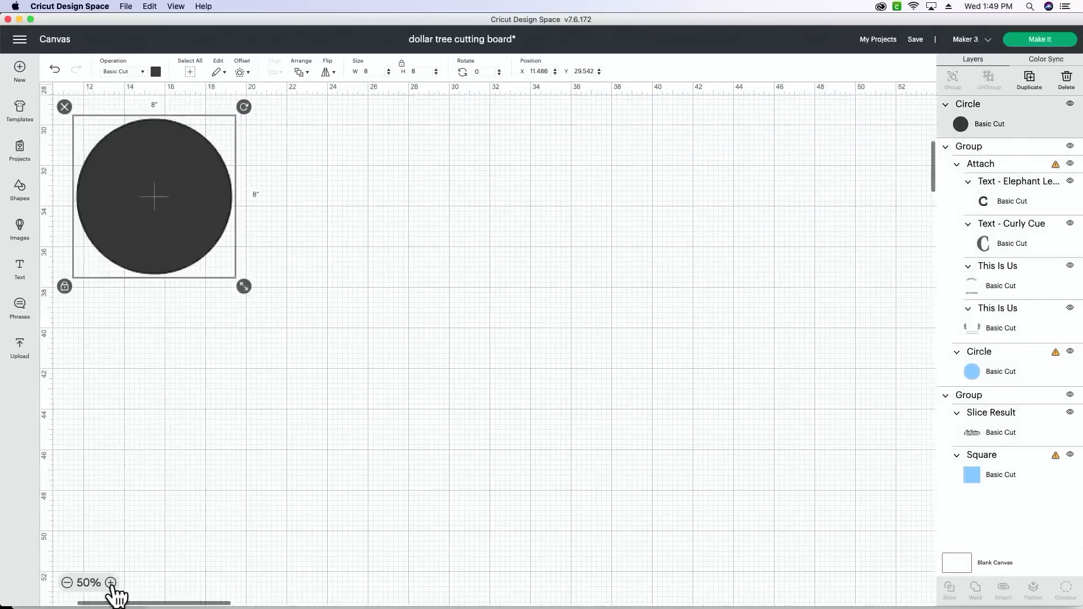
{"action": "left_click", "coordinate": [111, 583]}
{"action": "left_click", "coordinate": [111, 583]}
{"action": "left_click", "coordinate": [110, 583]}
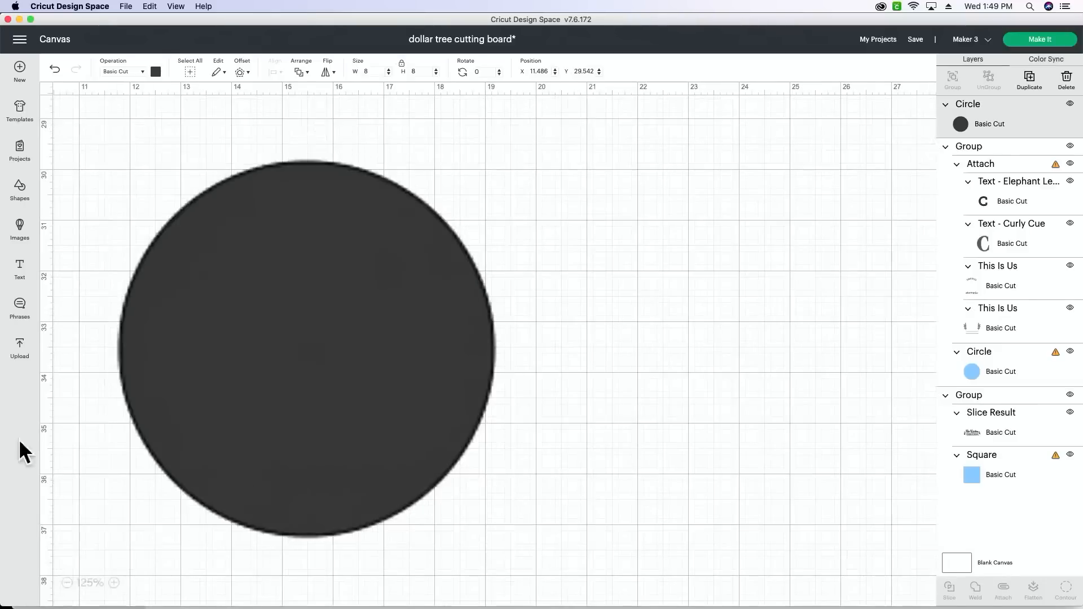
- Recolor the 8-inch circle light blue, using the existing material color, and deselect it
{"action": "left_click", "coordinate": [155, 71]}
{"action": "left_click", "coordinate": [168, 119]}
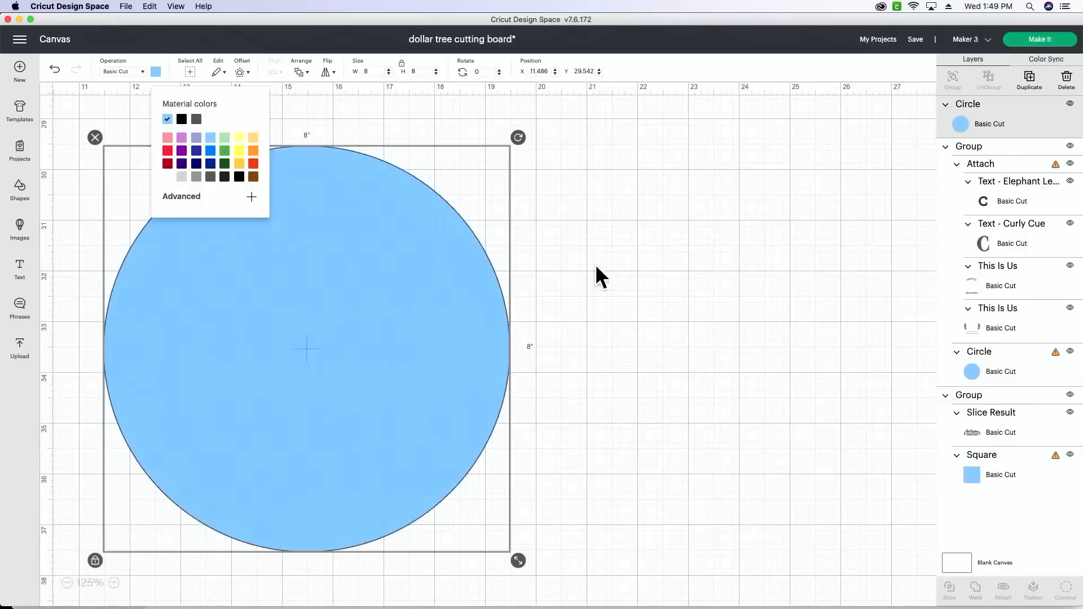
{"action": "left_click", "coordinate": [599, 276]}
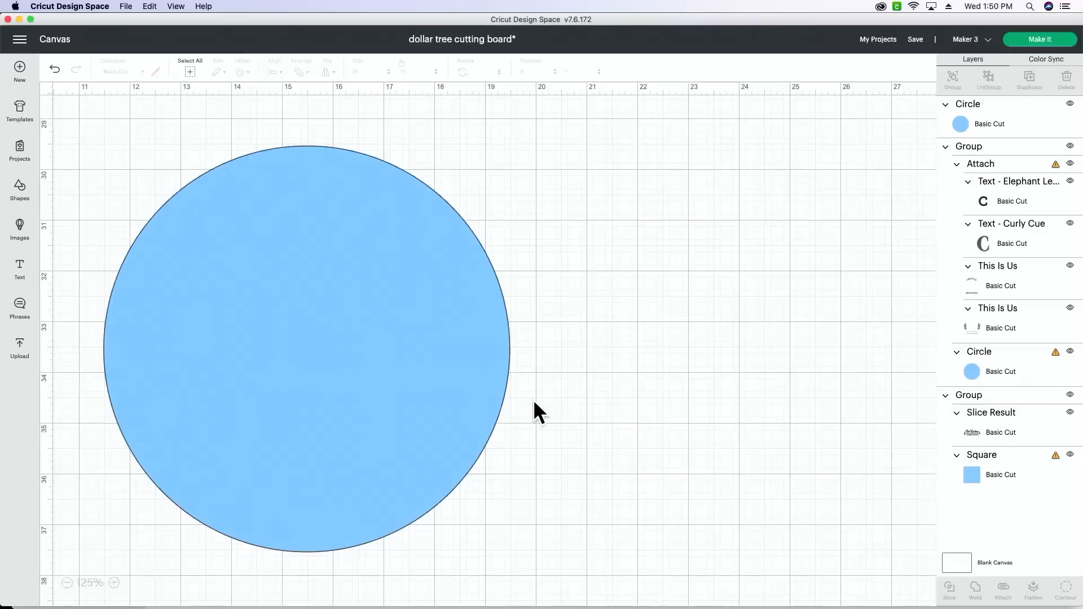
- Switch to Chrome, return to the Makers Gonna Learn Cut Files page and open the newest collection
{"action": "mouse_move", "coordinate": [473, 606]}
{"action": "left_click", "coordinate": [422, 581]}
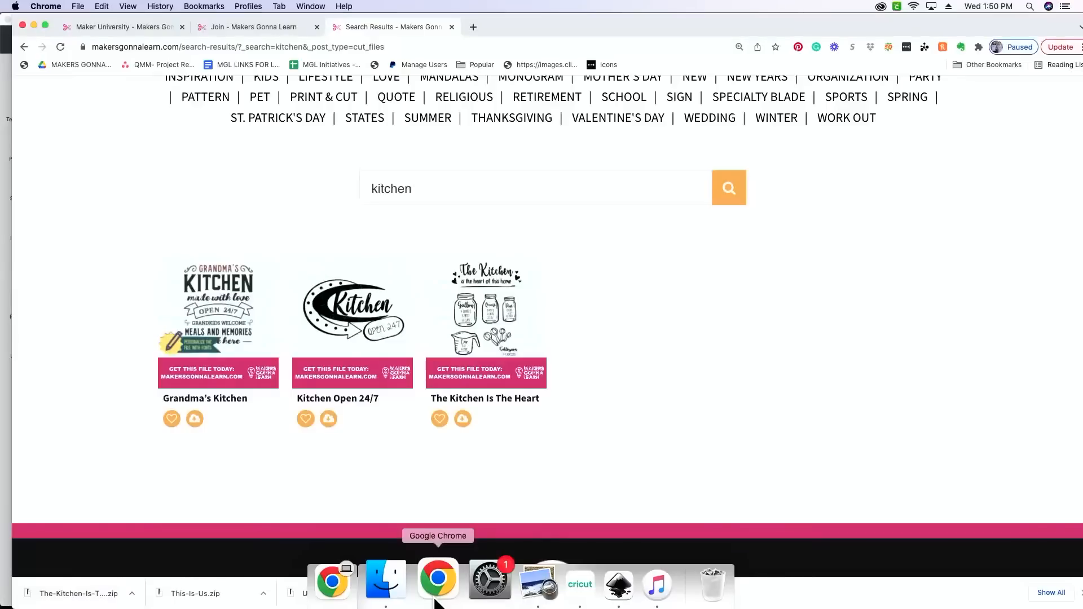
{"action": "left_click", "coordinate": [24, 47]}
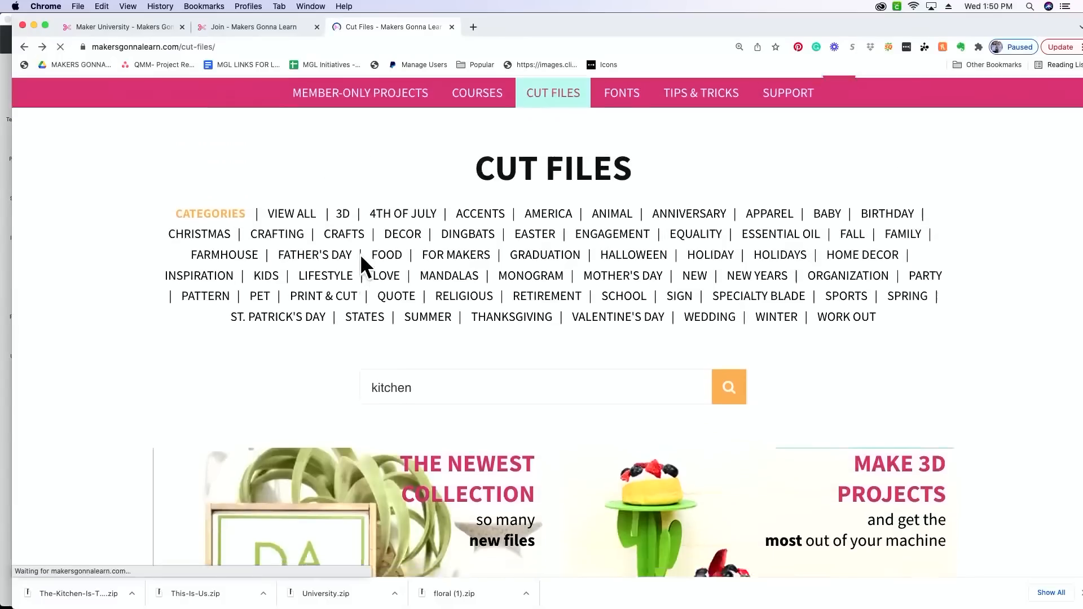
{"action": "scroll", "coordinate": [360, 266], "scroll_direction": "down", "scroll_amount": 3}
{"action": "left_click", "coordinate": [459, 436]}
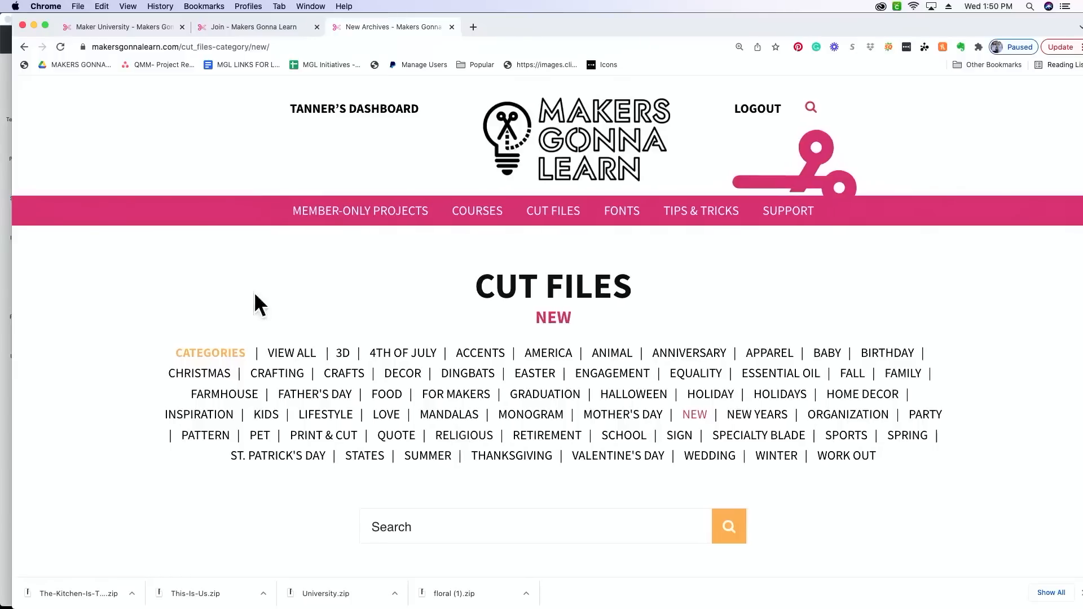
- Browse the new cut files, examine the Grandma file's page and return to the collection
{"action": "scroll", "coordinate": [206, 288], "scroll_direction": "down", "scroll_amount": 5}
{"action": "scroll", "coordinate": [263, 289], "scroll_direction": "down", "scroll_amount": 6}
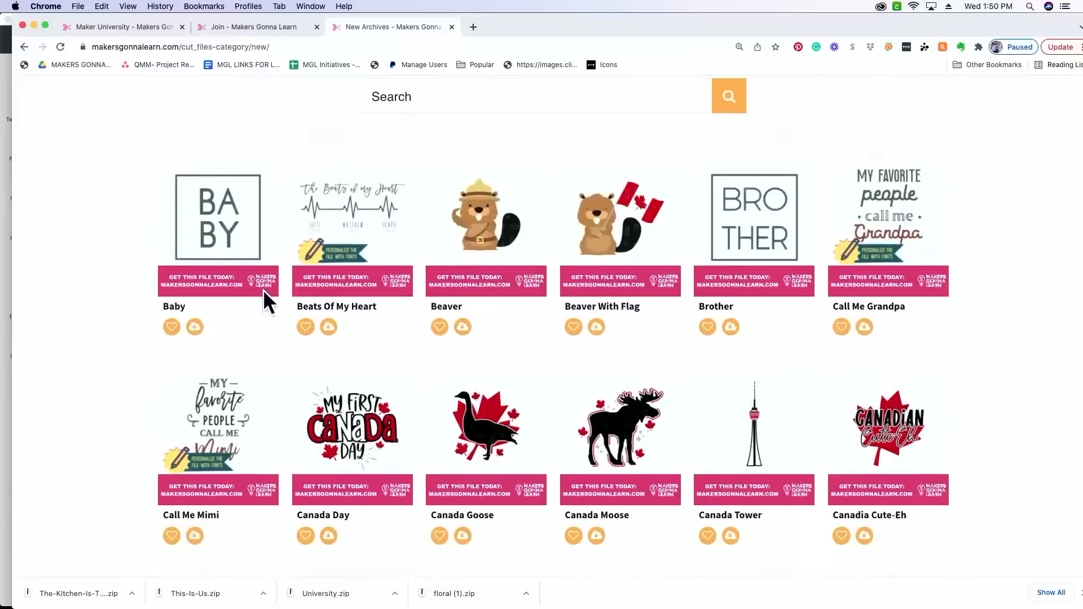
{"action": "scroll", "coordinate": [267, 288], "scroll_direction": "down", "scroll_amount": 4}
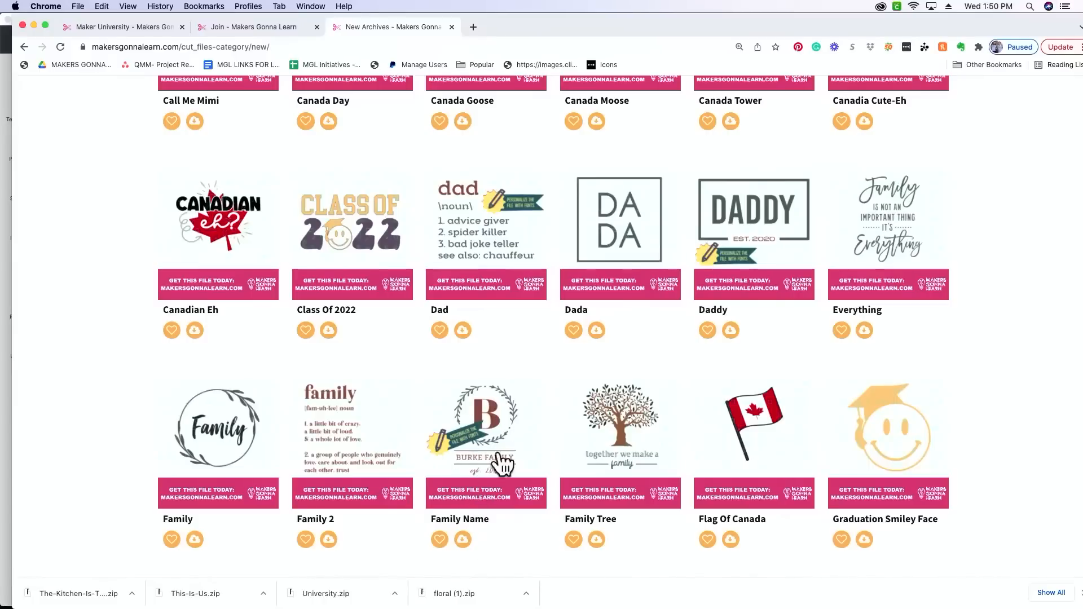
{"action": "scroll", "coordinate": [497, 445], "scroll_direction": "down", "scroll_amount": 5}
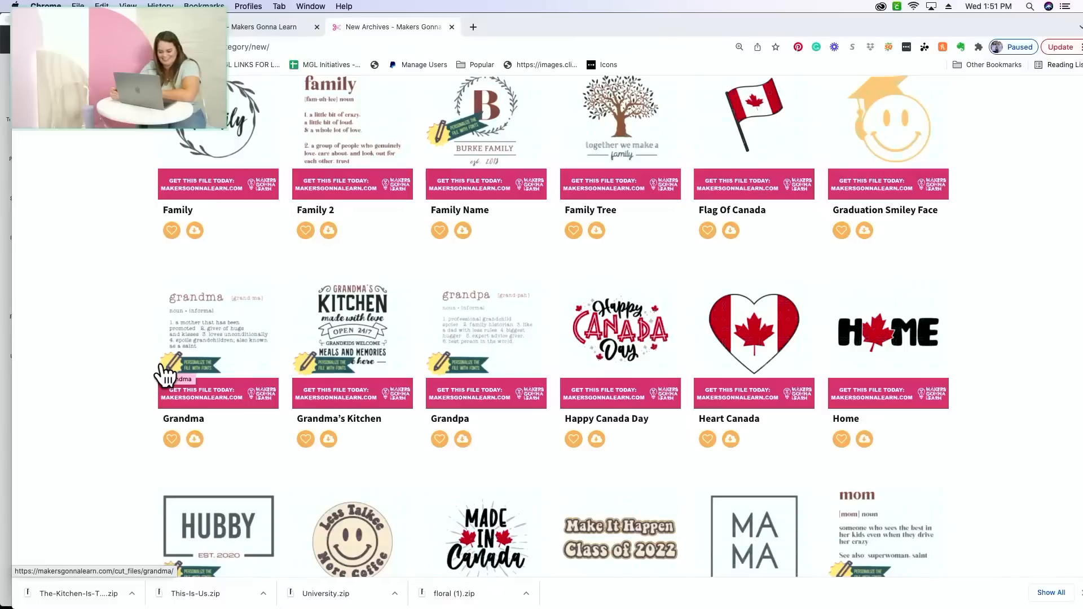
{"action": "left_click", "coordinate": [188, 353]}
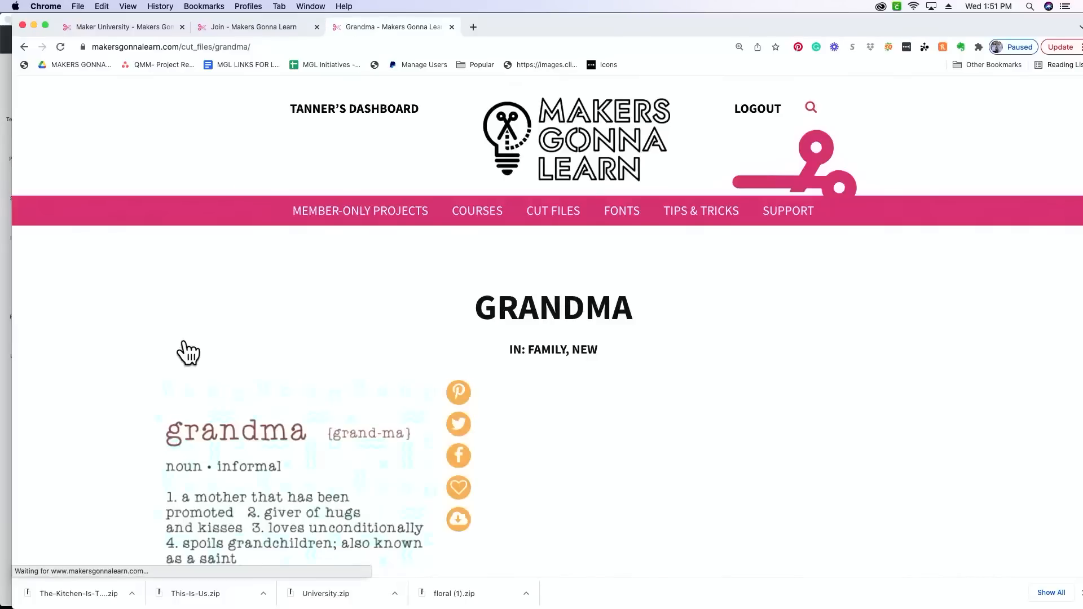
{"action": "scroll", "coordinate": [188, 352], "scroll_direction": "down", "scroll_amount": 3}
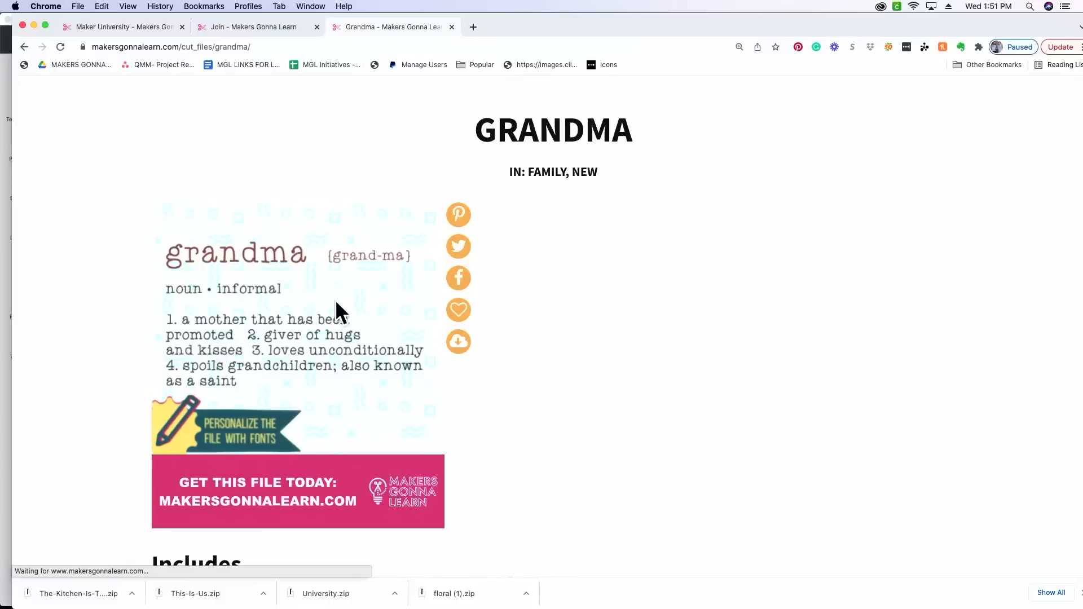
{"action": "left_click", "coordinate": [25, 45]}
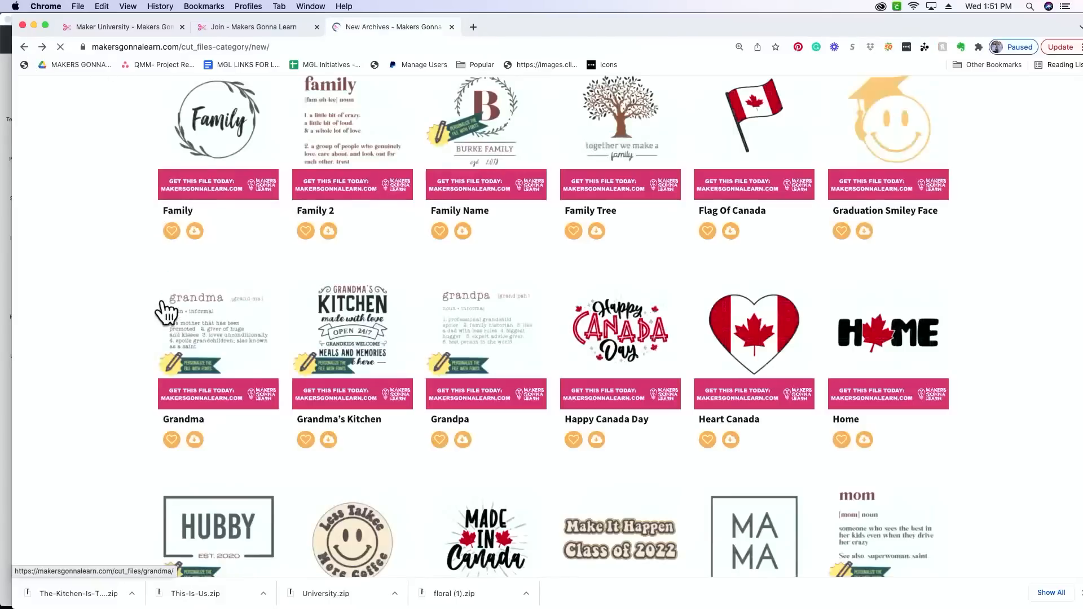
- Find the This Is Us cut file in the new collection, open its page and review what it includes
{"action": "scroll", "coordinate": [154, 399], "scroll_direction": "down", "scroll_amount": 3}
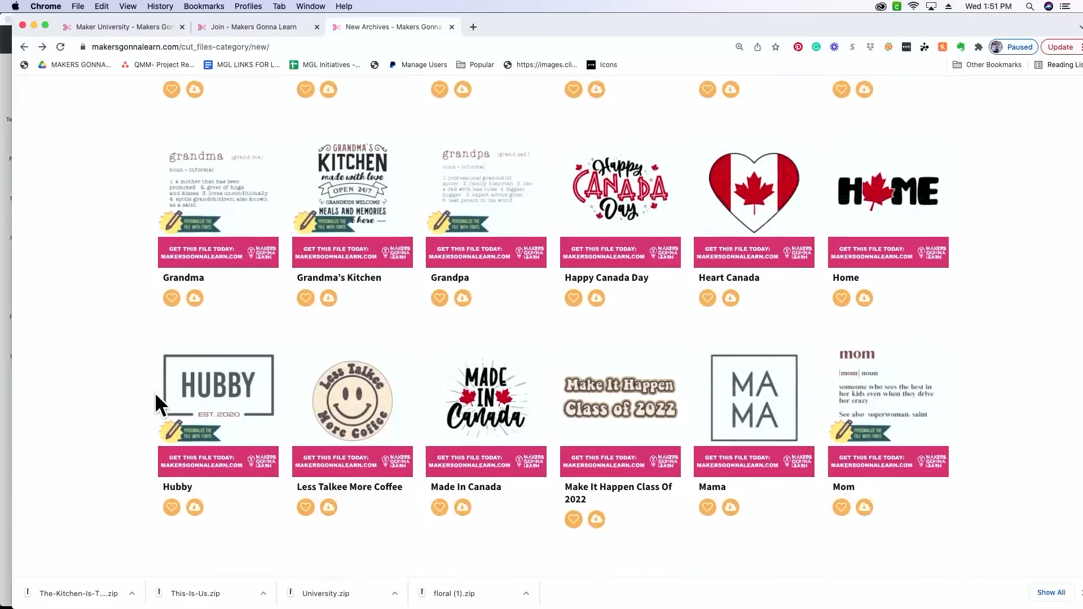
{"action": "scroll", "coordinate": [154, 390], "scroll_direction": "down", "scroll_amount": 3}
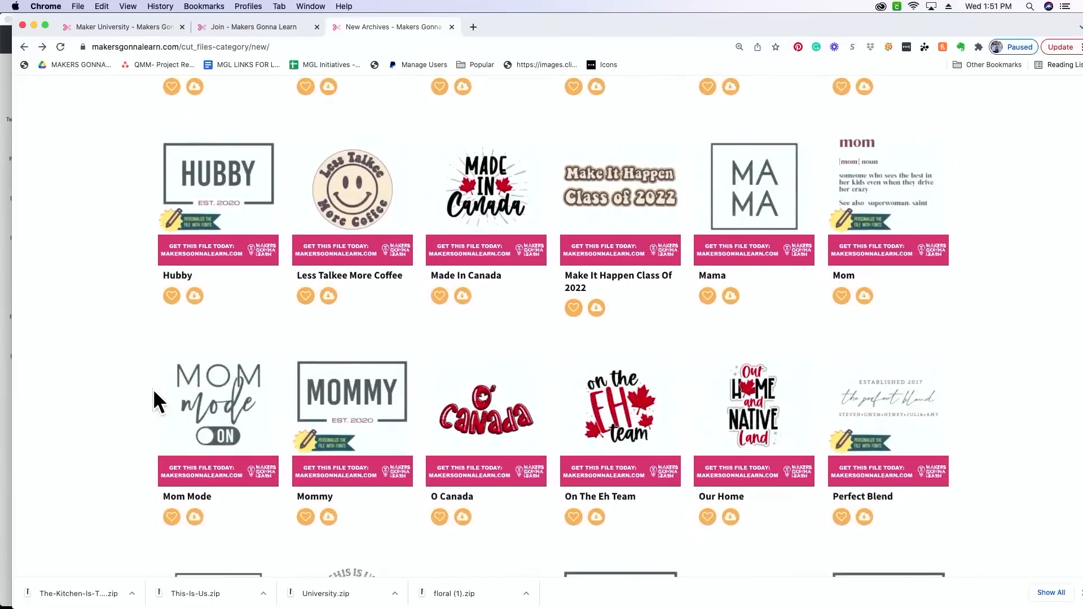
{"action": "scroll", "coordinate": [153, 388], "scroll_direction": "down", "scroll_amount": 5}
{"action": "left_click", "coordinate": [338, 367]}
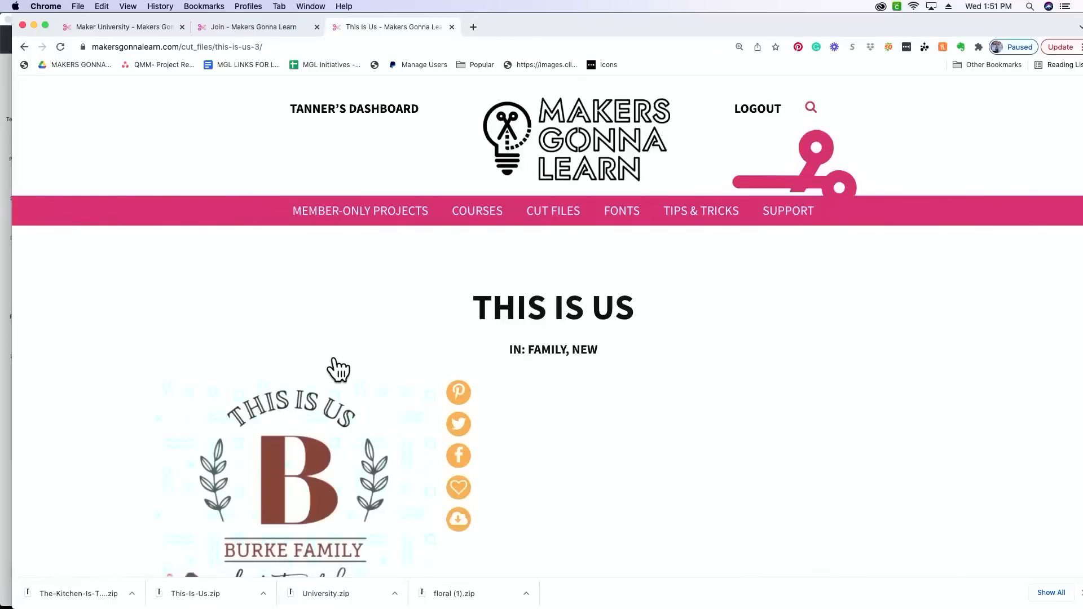
{"action": "scroll", "coordinate": [338, 370], "scroll_direction": "down", "scroll_amount": 3}
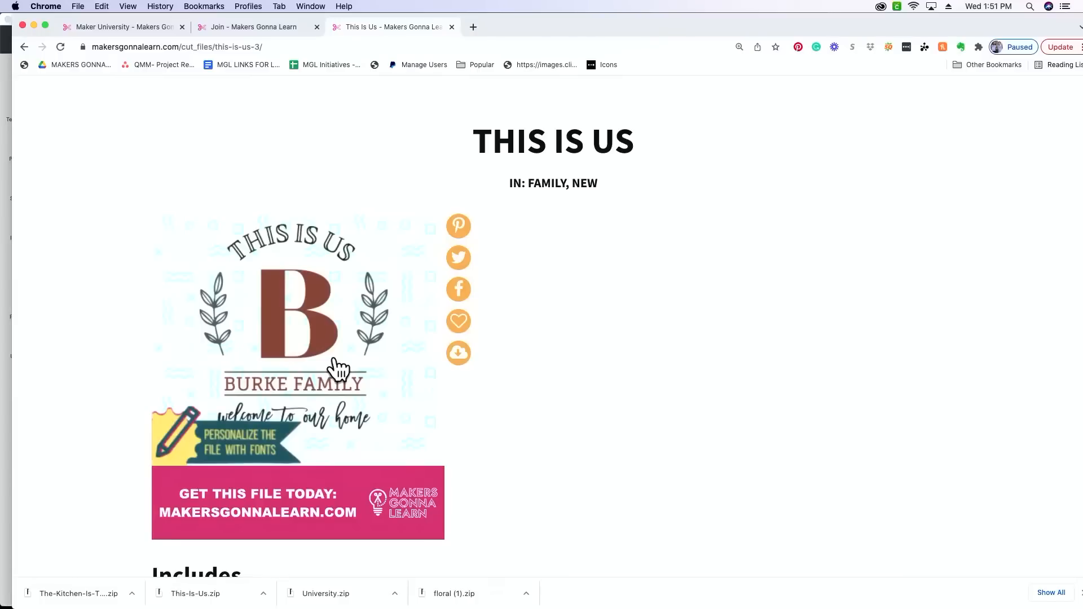
{"action": "scroll", "coordinate": [339, 369], "scroll_direction": "down", "scroll_amount": 2}
{"action": "scroll", "coordinate": [344, 363], "scroll_direction": "up", "scroll_amount": 1}
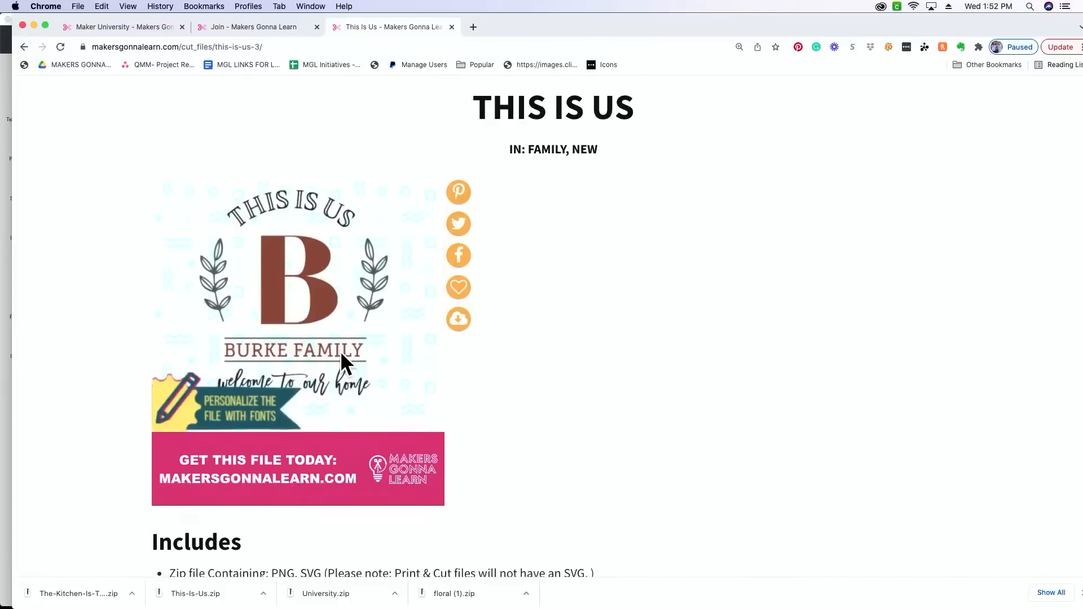
- Download the This Is Us zip file, extract it and open the extracted folder
{"action": "left_click", "coordinate": [466, 327]}
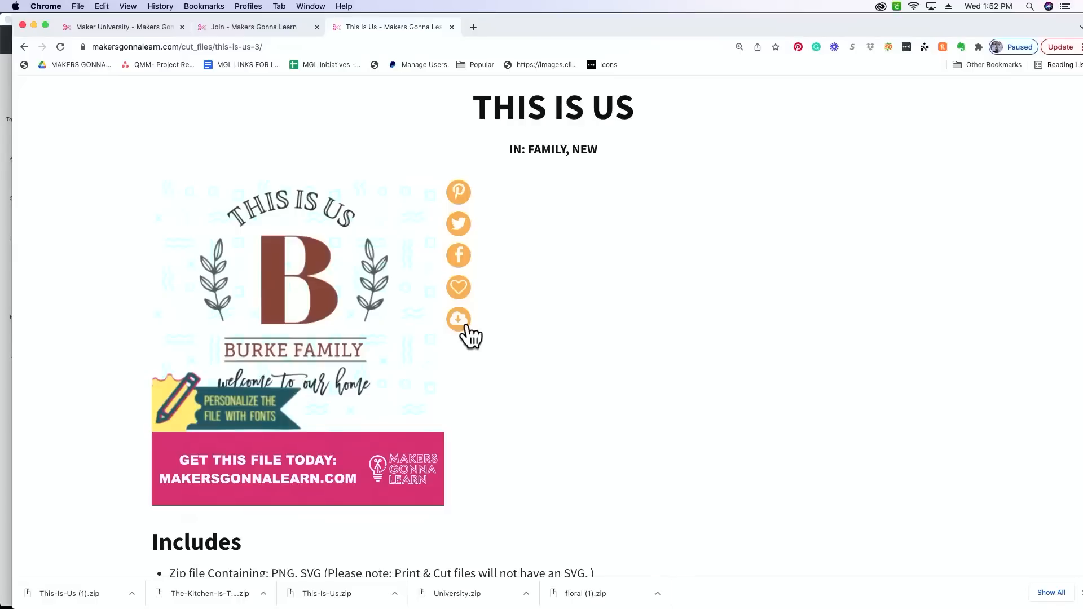
{"action": "left_click", "coordinate": [72, 596]}
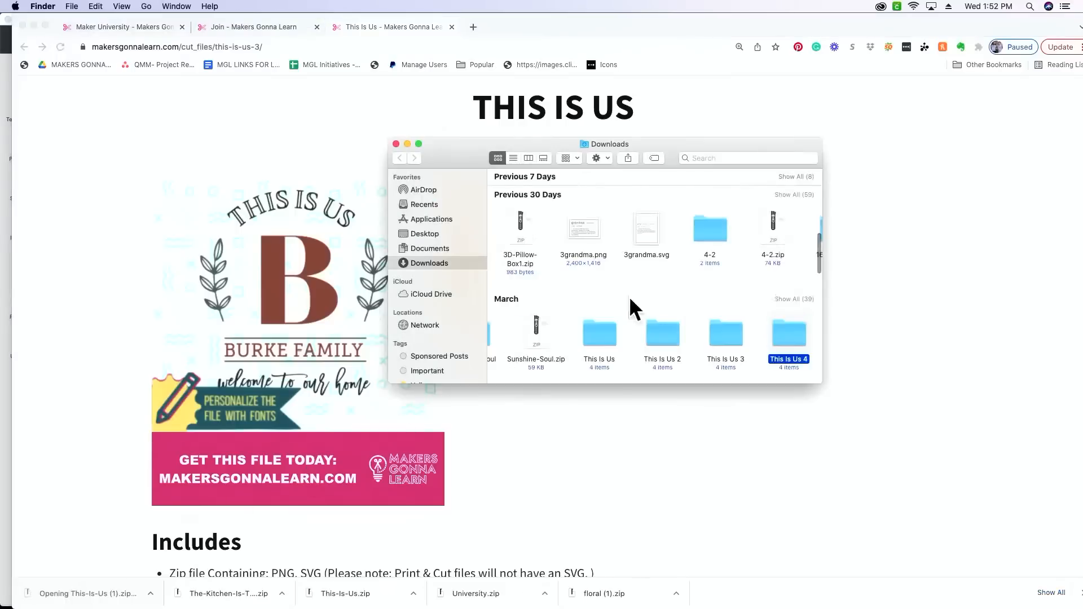
{"action": "double_click", "coordinate": [790, 331]}
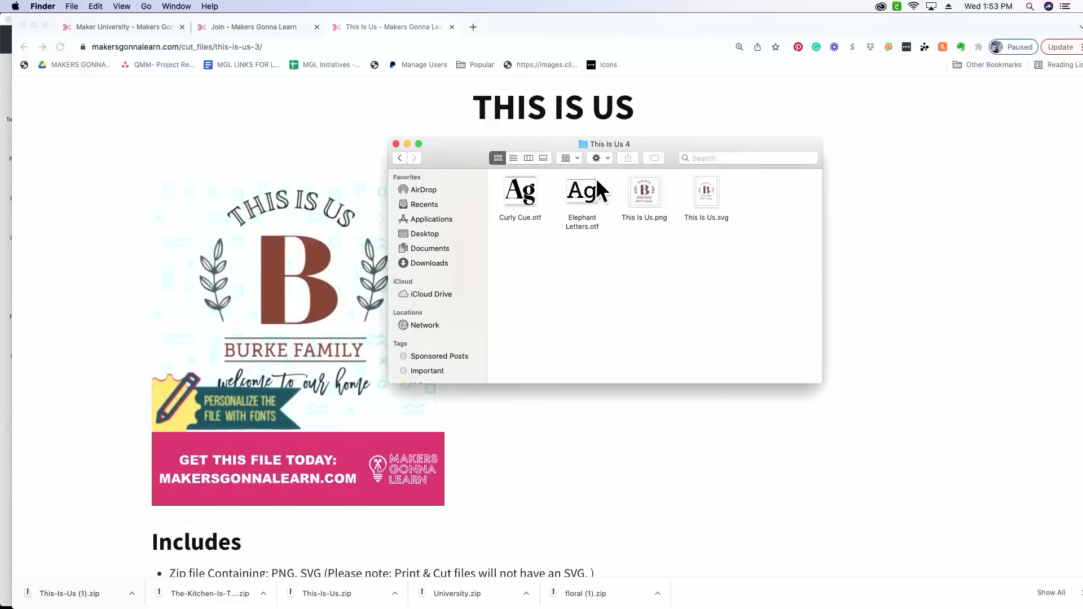
- Install the Elephant Letters font from the This Is Us folder and return to Cricut Design Space
{"action": "double_click", "coordinate": [583, 190]}
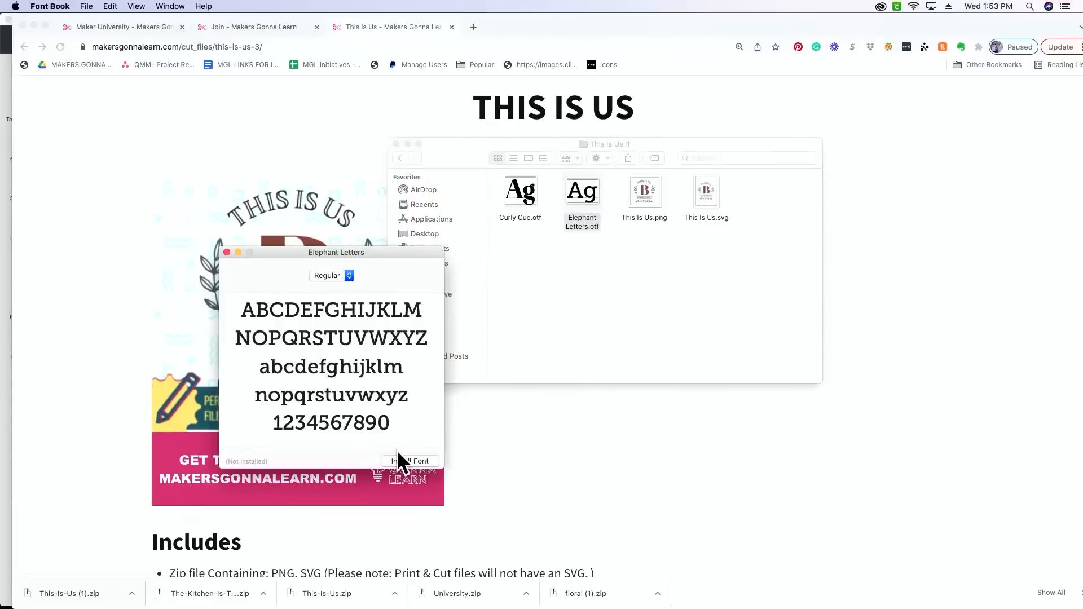
{"action": "left_click", "coordinate": [405, 461]}
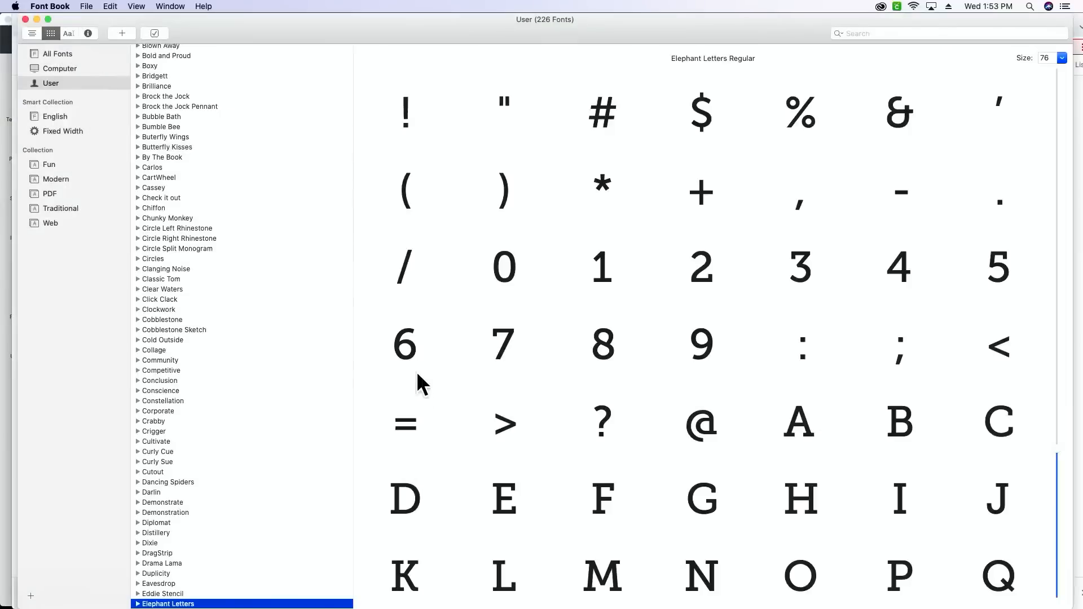
{"action": "scroll", "coordinate": [226, 495], "scroll_direction": "down", "scroll_amount": 2}
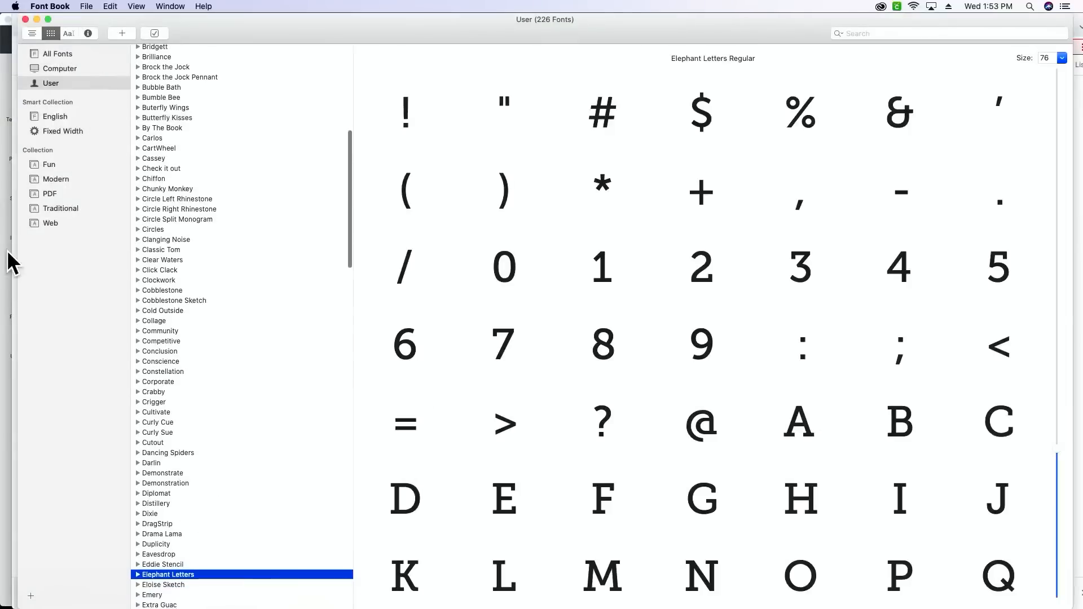
{"action": "left_click", "coordinate": [8, 282]}
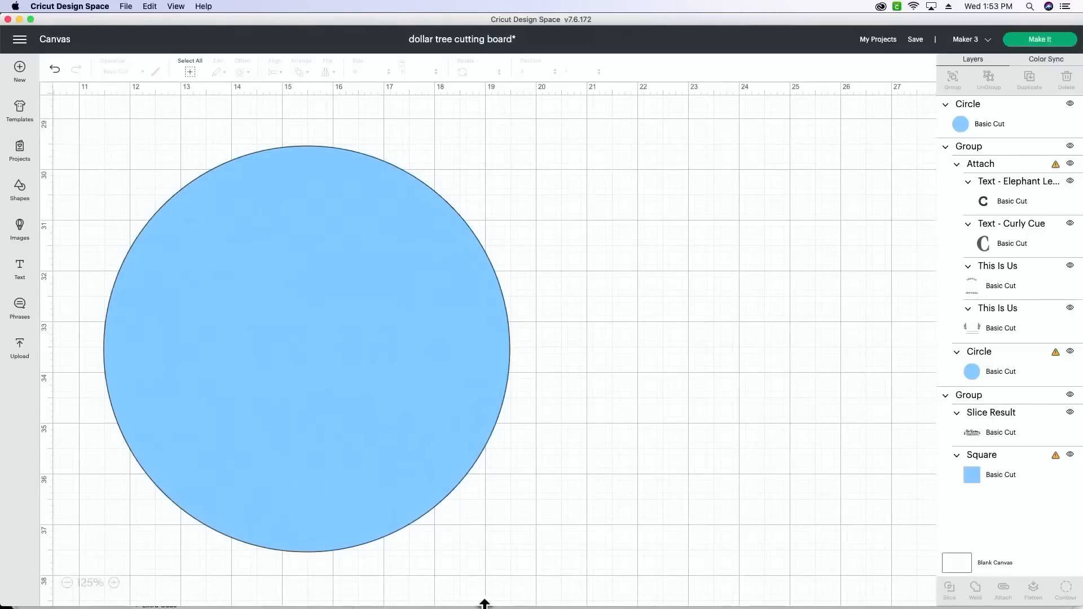
- Switch to Finder and install the Curly Cue font from the This Is Us folder
{"action": "left_click", "coordinate": [374, 584]}
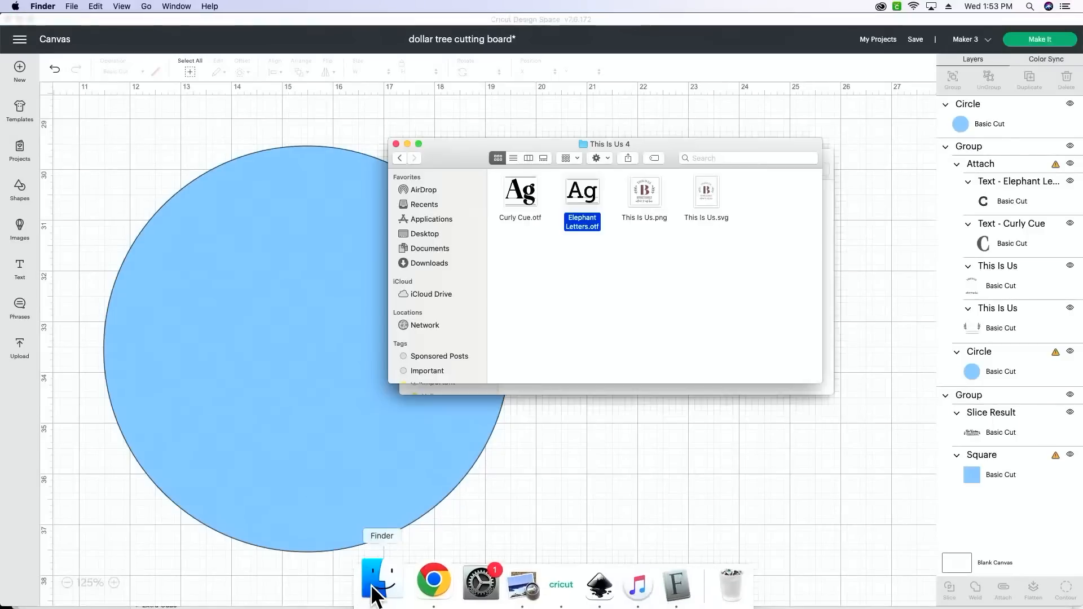
{"action": "double_click", "coordinate": [516, 198]}
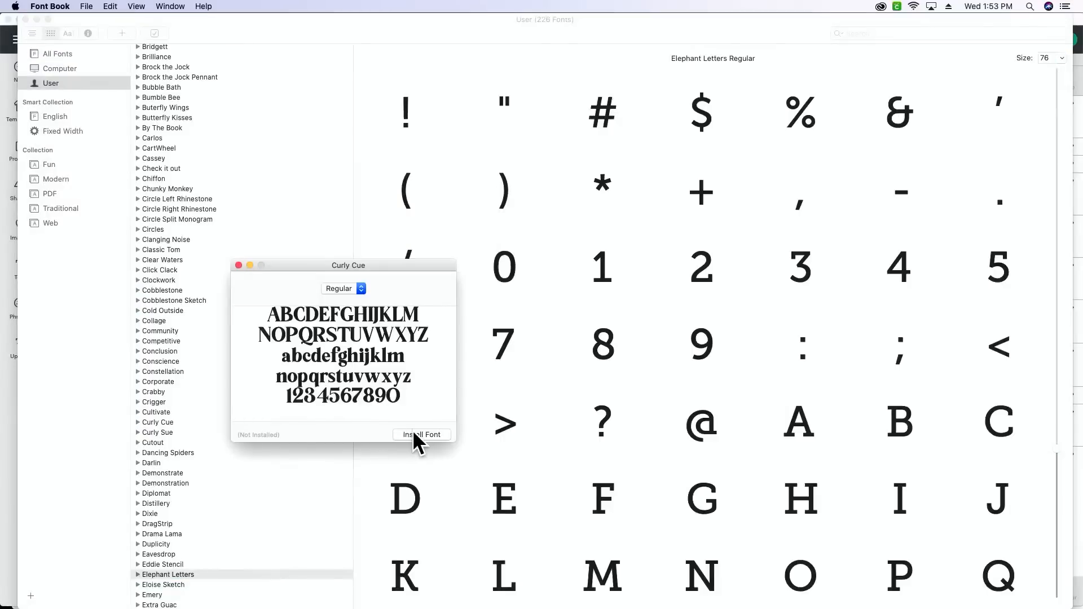
{"action": "left_click", "coordinate": [414, 434]}
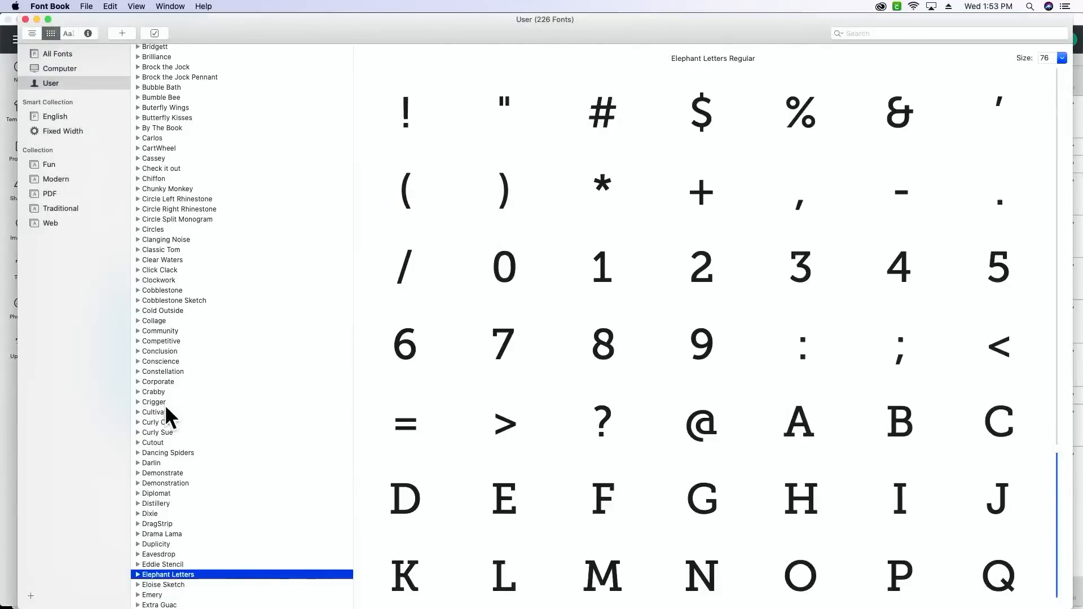
- Switch back to Cricut Design Space and upload This Is Us.svg from the This Is Us 4 folder
{"action": "left_click", "coordinate": [9, 384]}
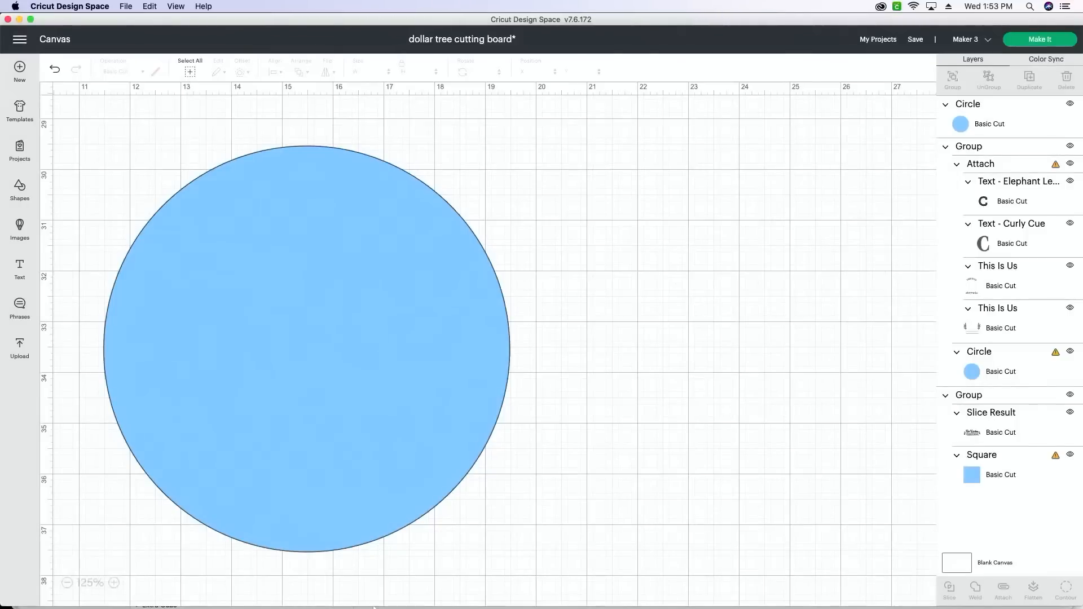
{"action": "scroll", "coordinate": [603, 311], "scroll_direction": "down", "scroll_amount": 3}
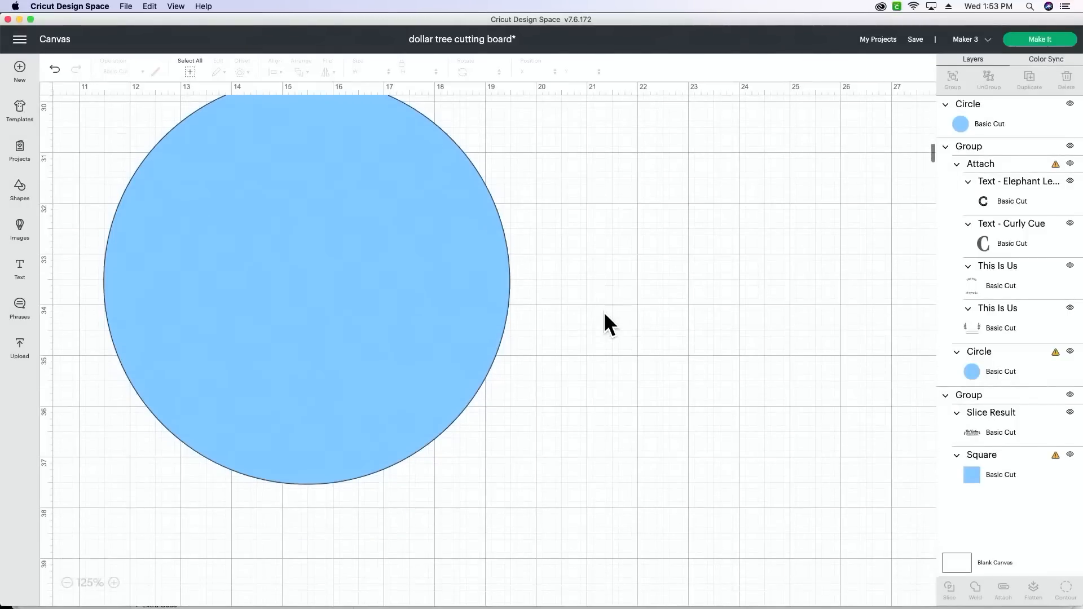
{"action": "scroll", "coordinate": [587, 313], "scroll_direction": "up", "scroll_amount": 2}
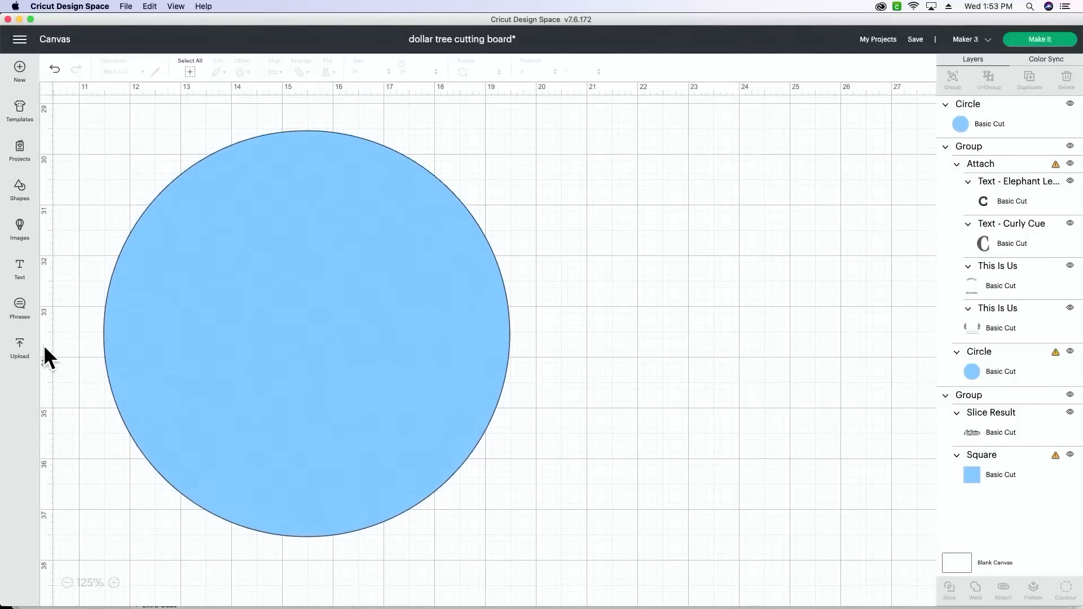
{"action": "left_click", "coordinate": [21, 351]}
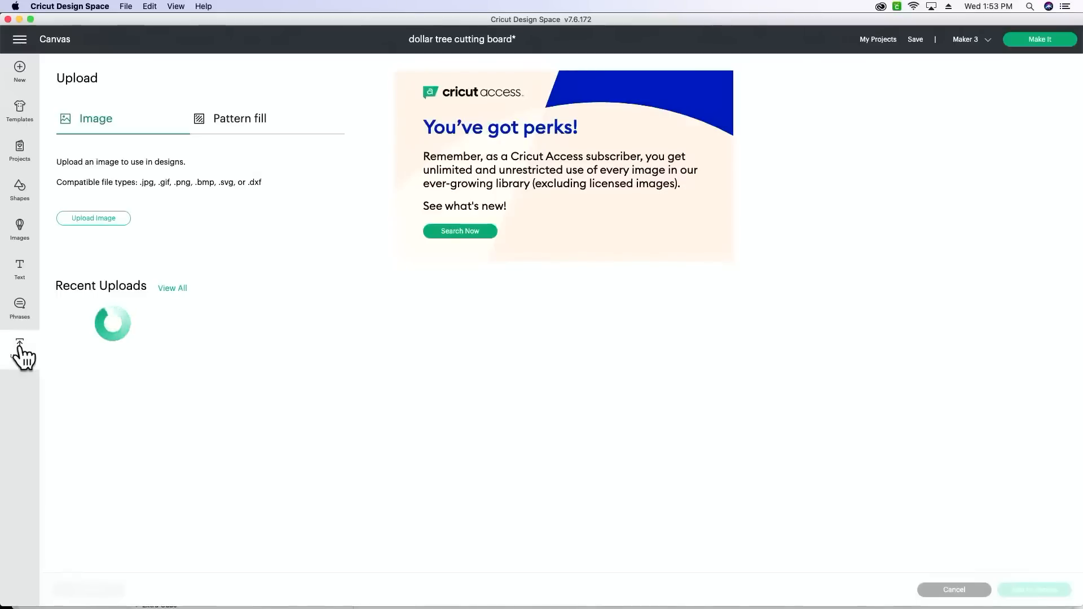
{"action": "left_click", "coordinate": [96, 220]}
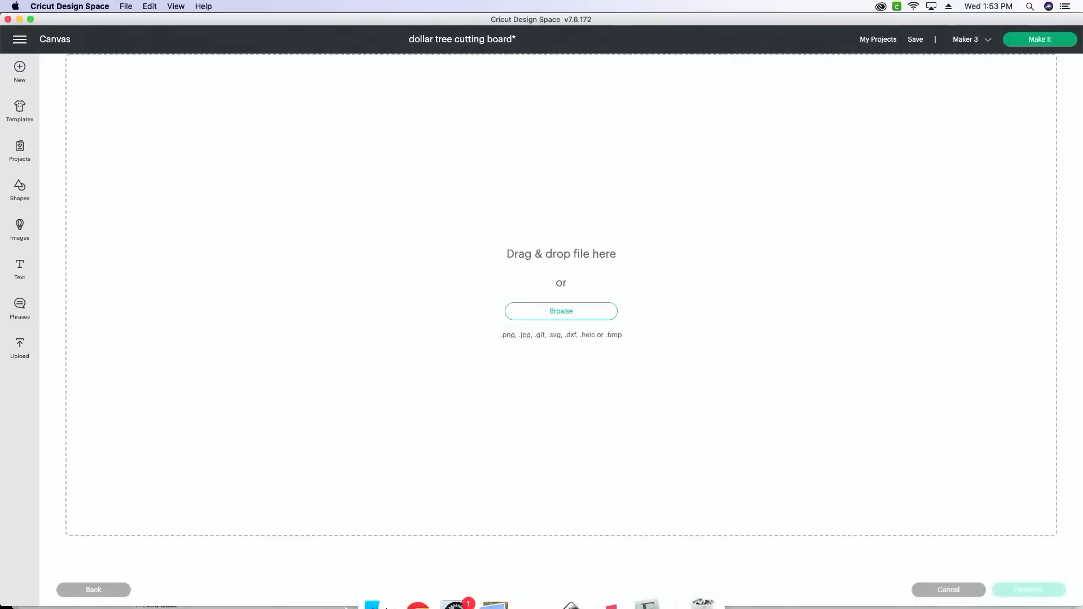
{"action": "left_click", "coordinate": [375, 601]}
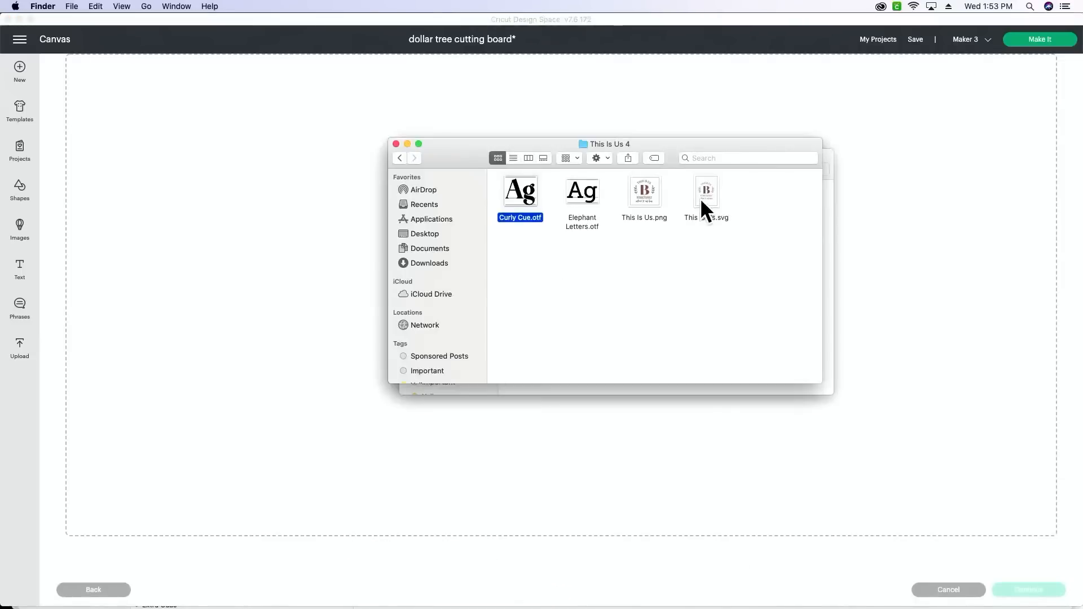
{"action": "left_click_drag", "start_coordinate": [700, 198], "coordinate": [960, 181]}
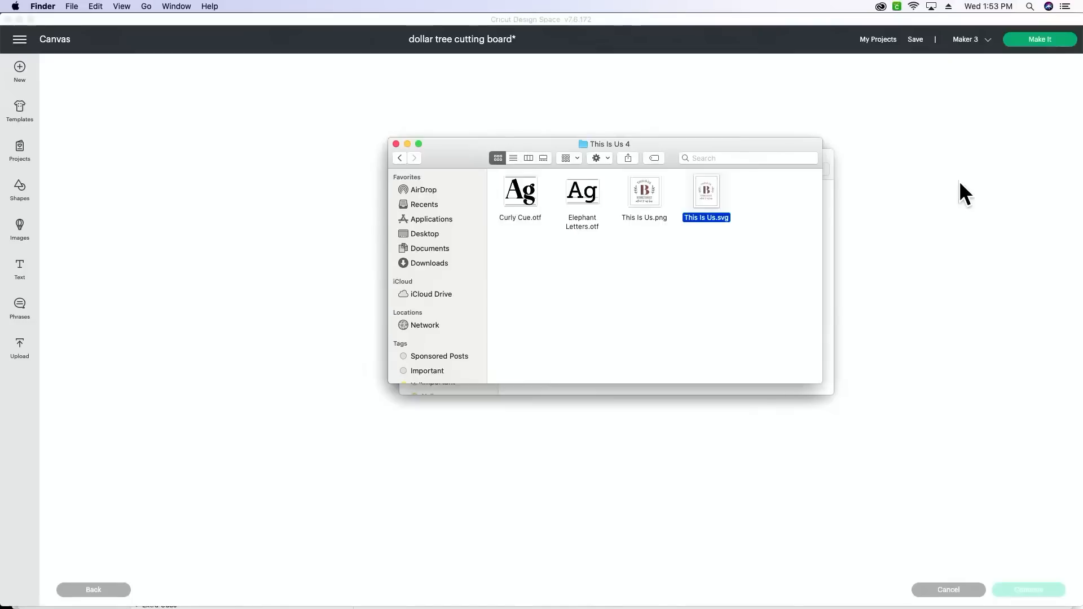
{"action": "left_click", "coordinate": [527, 517]}
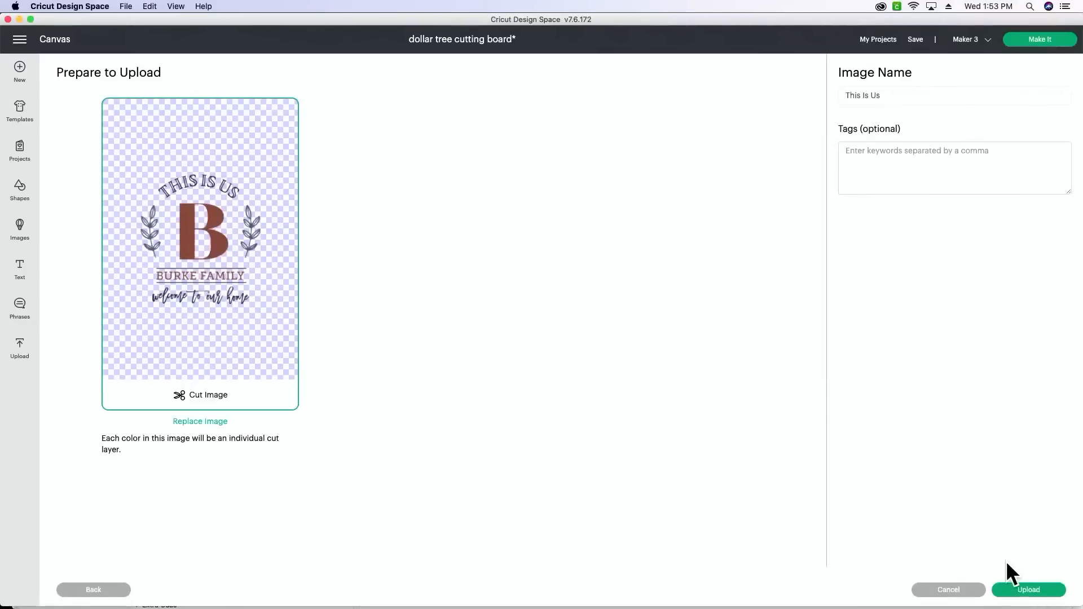
{"action": "left_click", "coordinate": [1018, 590]}
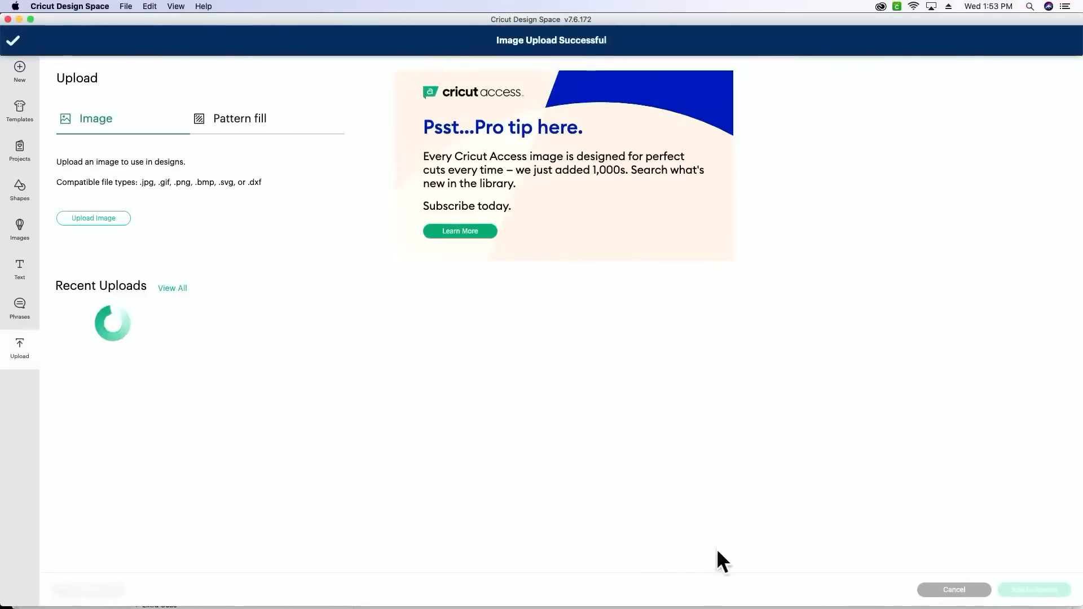
- Add the newly uploaded This Is Us image to the canvas and place it beside the blue circle
{"action": "left_click", "coordinate": [148, 400]}
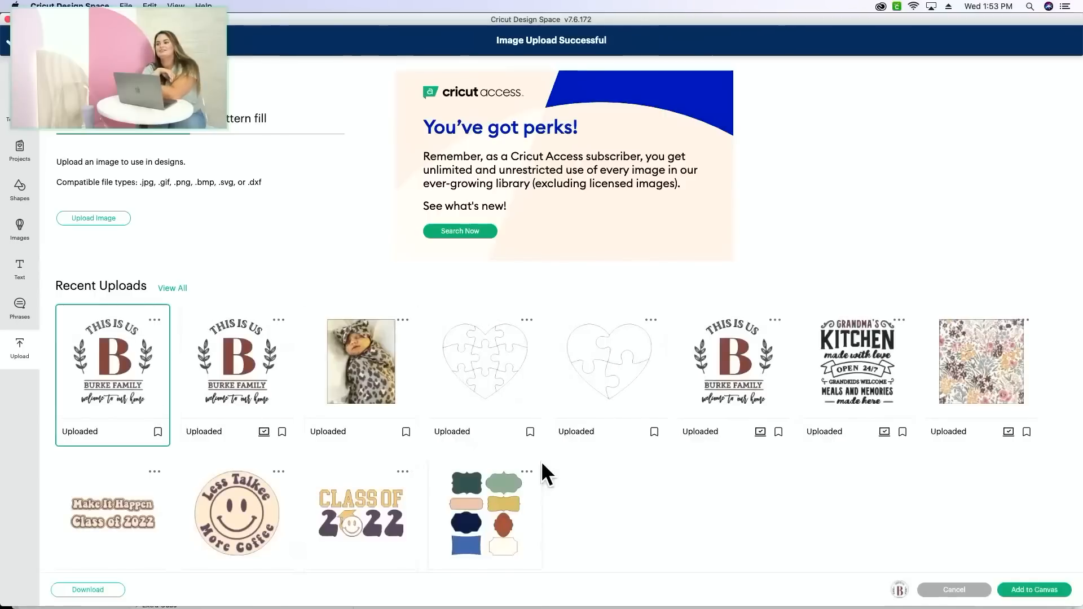
{"action": "left_click", "coordinate": [1048, 590]}
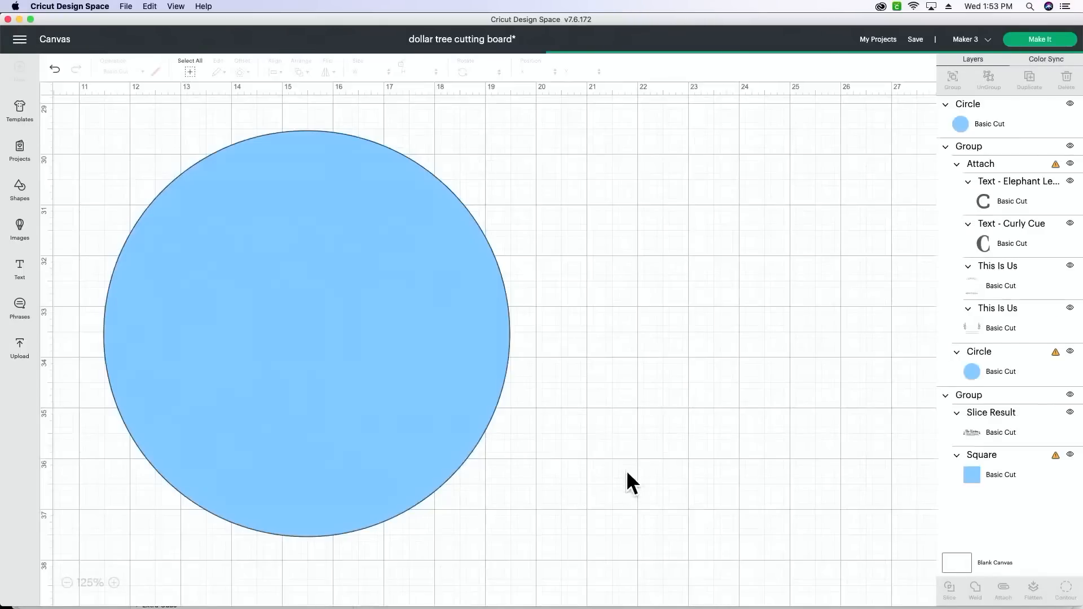
{"action": "left_click_drag", "start_coordinate": [269, 376], "coordinate": [684, 413]}
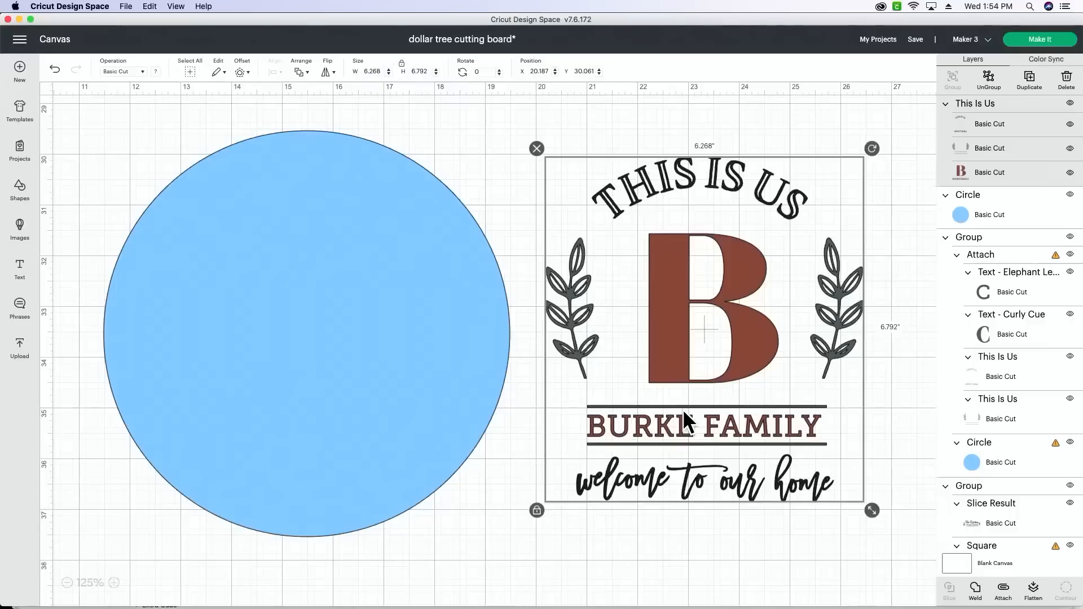
- Hide and show the first two layers of the This Is Us image to check what each contains
{"action": "left_click", "coordinate": [1070, 124]}
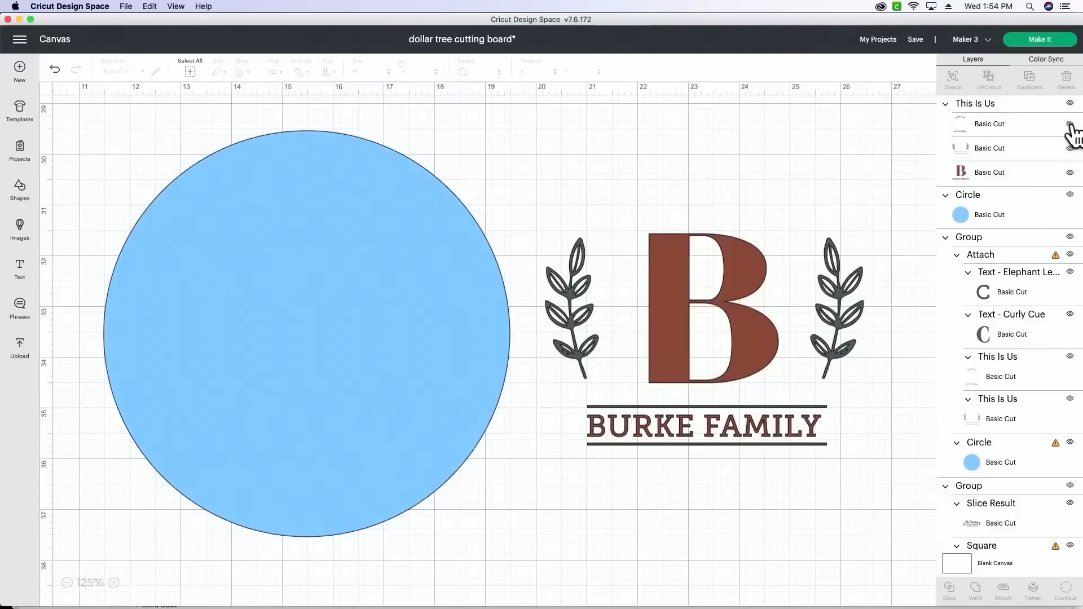
{"action": "left_click", "coordinate": [1071, 125]}
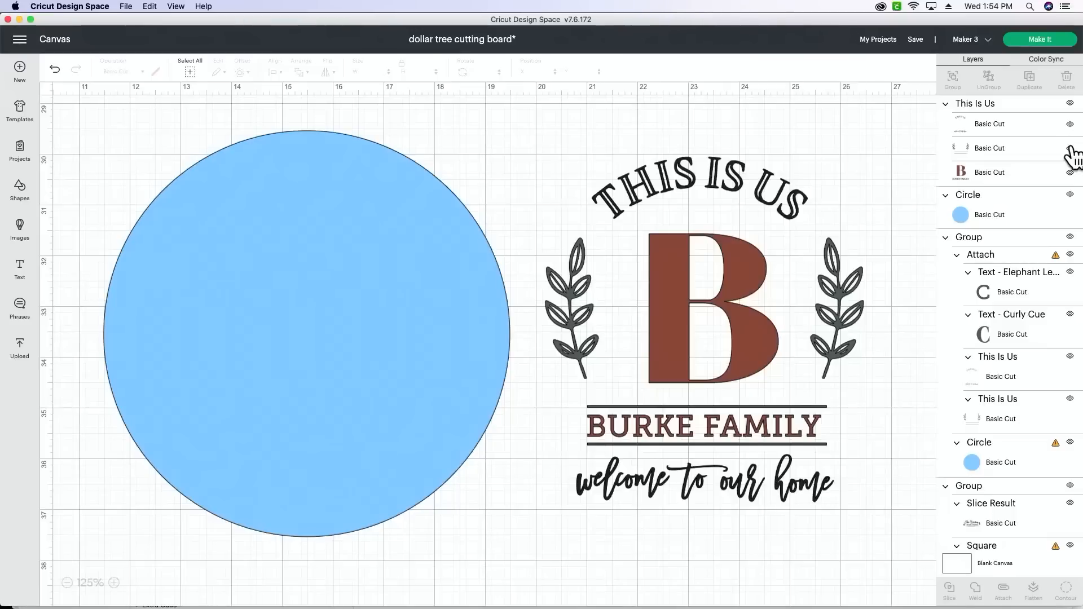
{"action": "left_click", "coordinate": [1070, 149]}
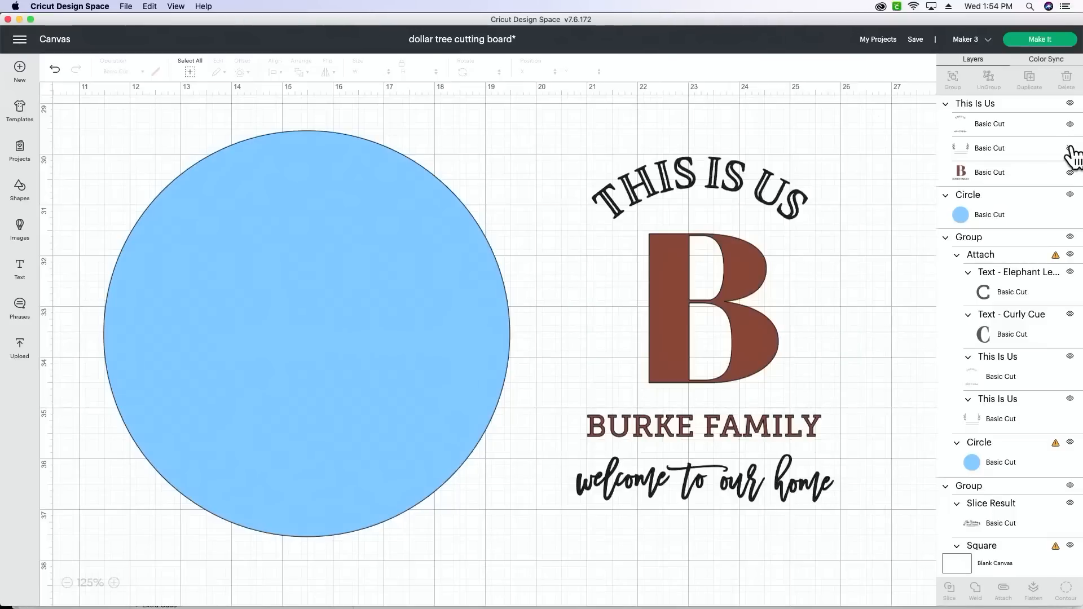
{"action": "left_click", "coordinate": [1070, 149]}
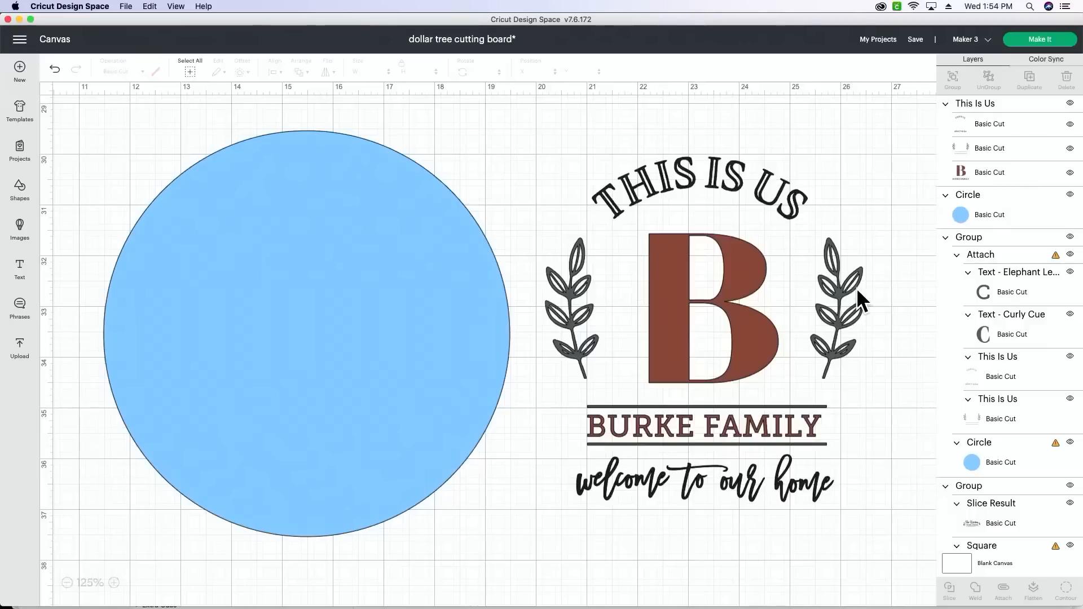
- Examine the This Is Us design beside the circle up close, including its monogram and family name layer
{"action": "scroll", "coordinate": [725, 305], "scroll_direction": "up", "scroll_amount": 20}
{"action": "scroll", "coordinate": [726, 305], "scroll_direction": "left", "scroll_amount": 7}
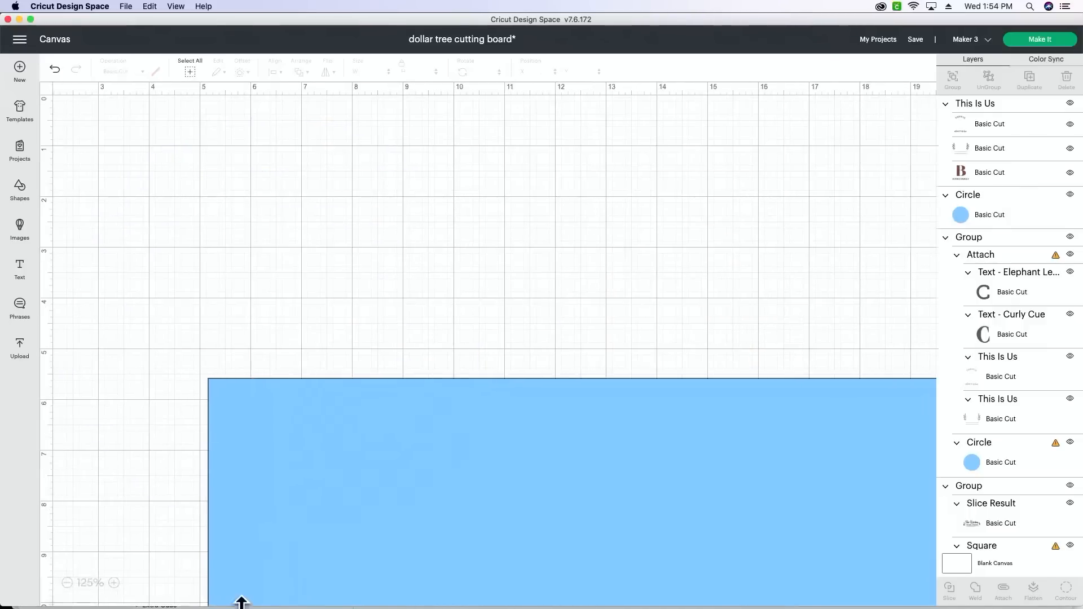
{"action": "left_click", "coordinate": [67, 582]}
{"action": "left_click", "coordinate": [67, 582]}
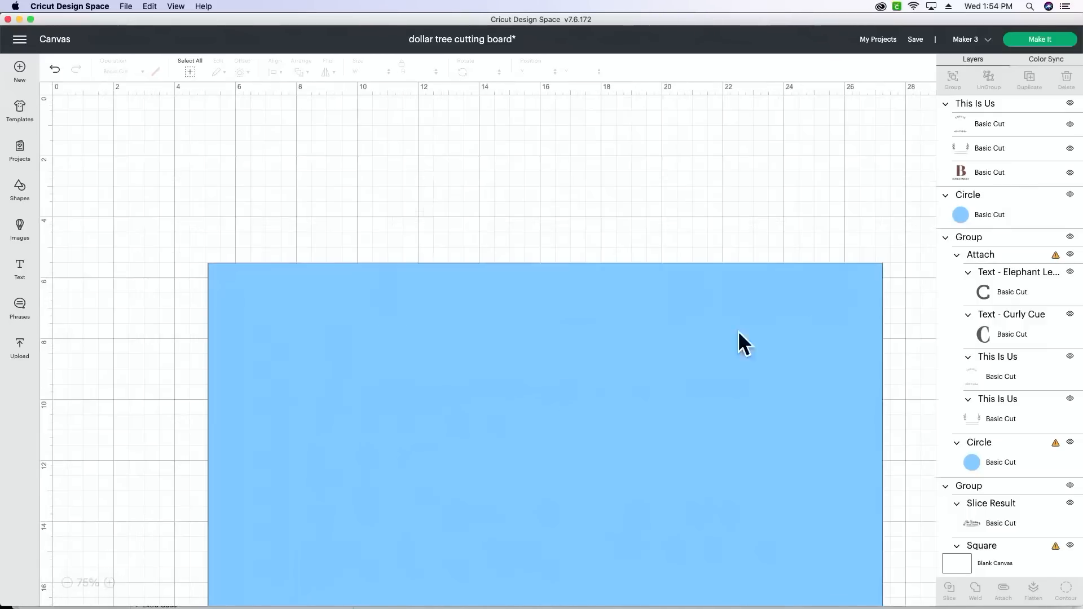
{"action": "left_click", "coordinate": [1035, 168]}
{"action": "scroll", "coordinate": [308, 280], "scroll_direction": "up", "scroll_amount": 2}
{"action": "scroll", "coordinate": [308, 280], "scroll_direction": "left", "scroll_amount": 1}
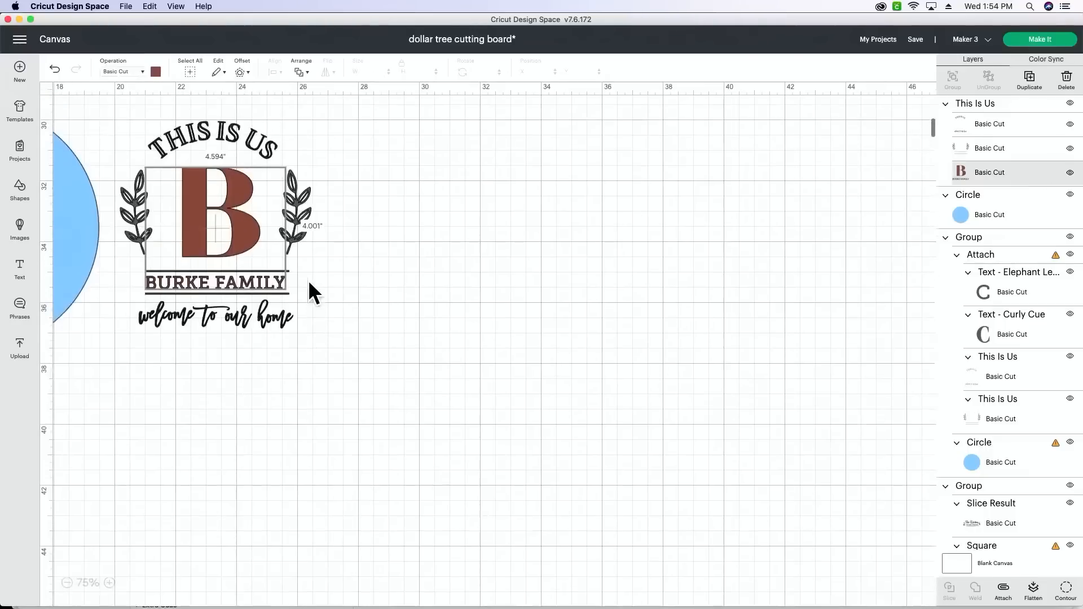
{"action": "scroll", "coordinate": [324, 279], "scroll_direction": "left", "scroll_amount": 4}
{"action": "scroll", "coordinate": [324, 279], "scroll_direction": "up", "scroll_amount": 1}
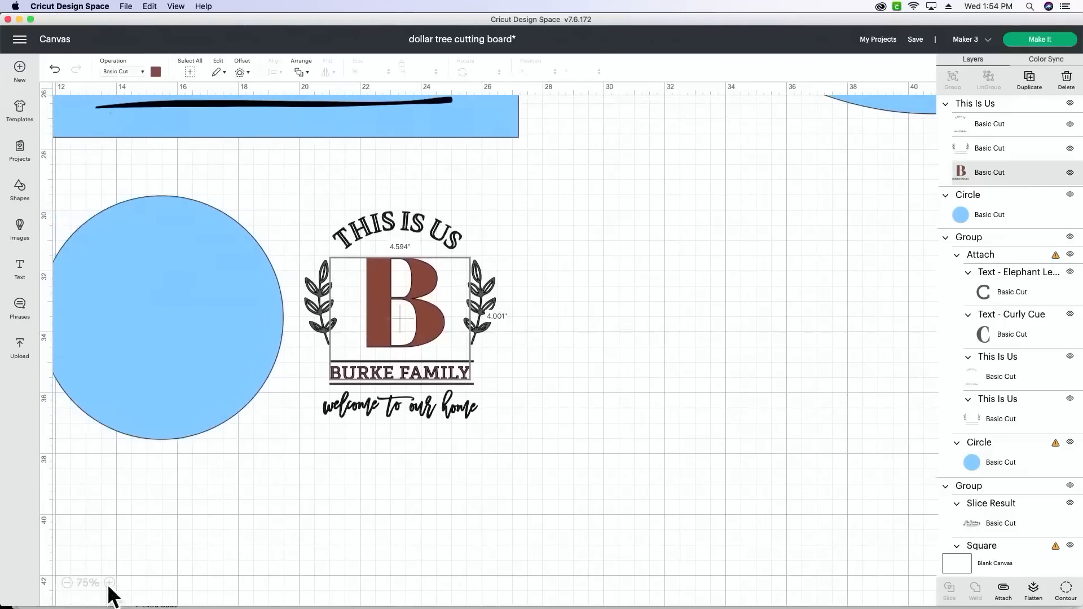
{"action": "left_click", "coordinate": [110, 583]}
{"action": "left_click", "coordinate": [110, 583]}
{"action": "left_click", "coordinate": [110, 583]}
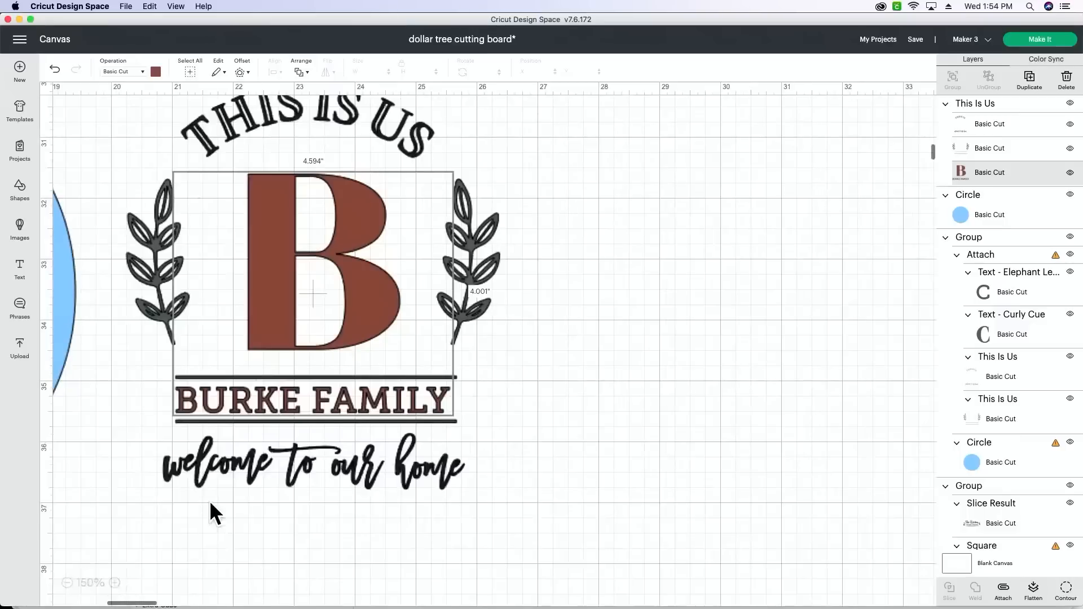
{"action": "scroll", "coordinate": [209, 497], "scroll_direction": "up", "scroll_amount": 2}
{"action": "scroll", "coordinate": [210, 497], "scroll_direction": "left", "scroll_amount": 1}
{"action": "scroll", "coordinate": [212, 494], "scroll_direction": "left", "scroll_amount": 3}
{"action": "left_click", "coordinate": [639, 507]}
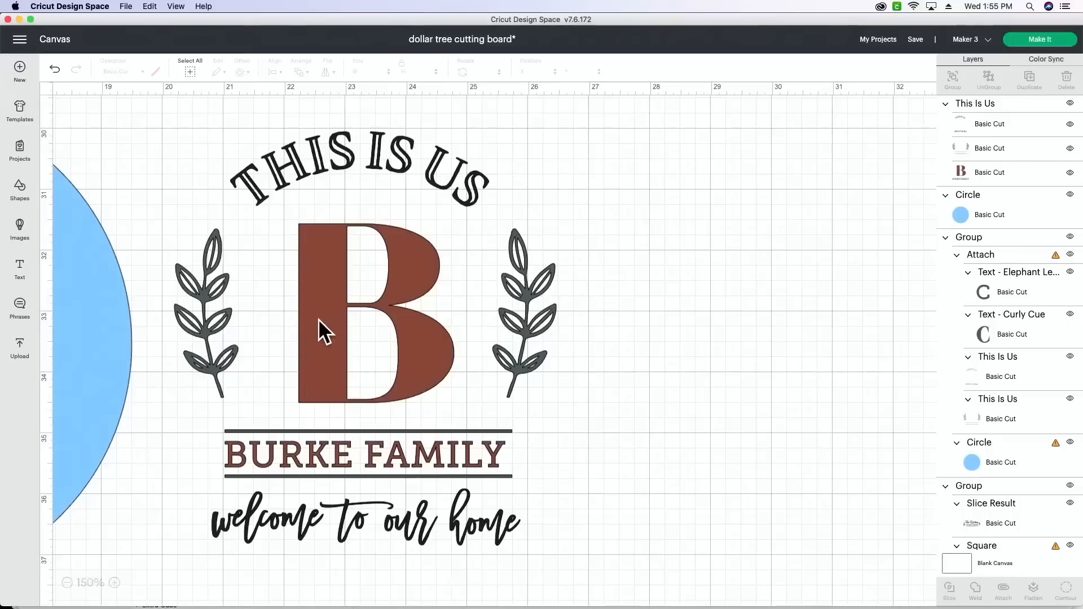
- Add a new text object and set its font to Curly Cue
{"action": "left_click", "coordinate": [20, 270]}
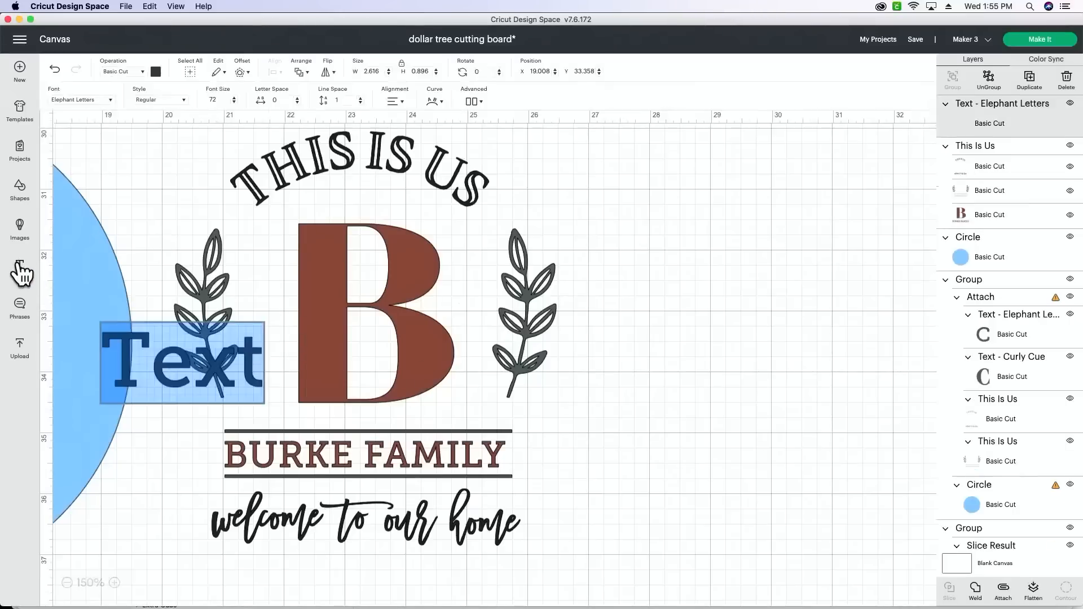
{"action": "left_click", "coordinate": [108, 100]}
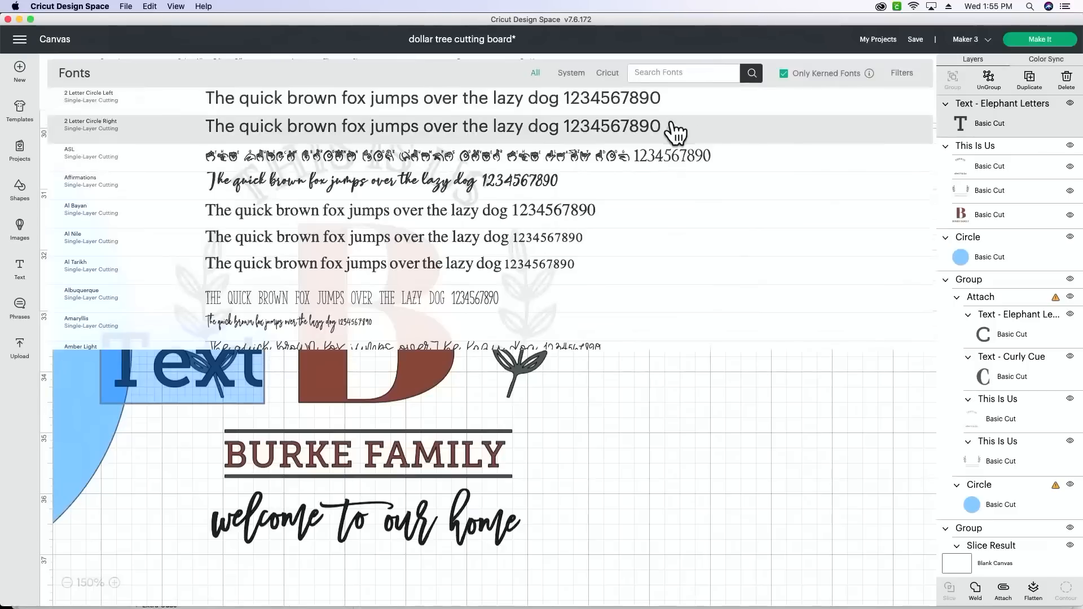
{"action": "left_click", "coordinate": [697, 73]}
{"action": "type", "text": "curly"}
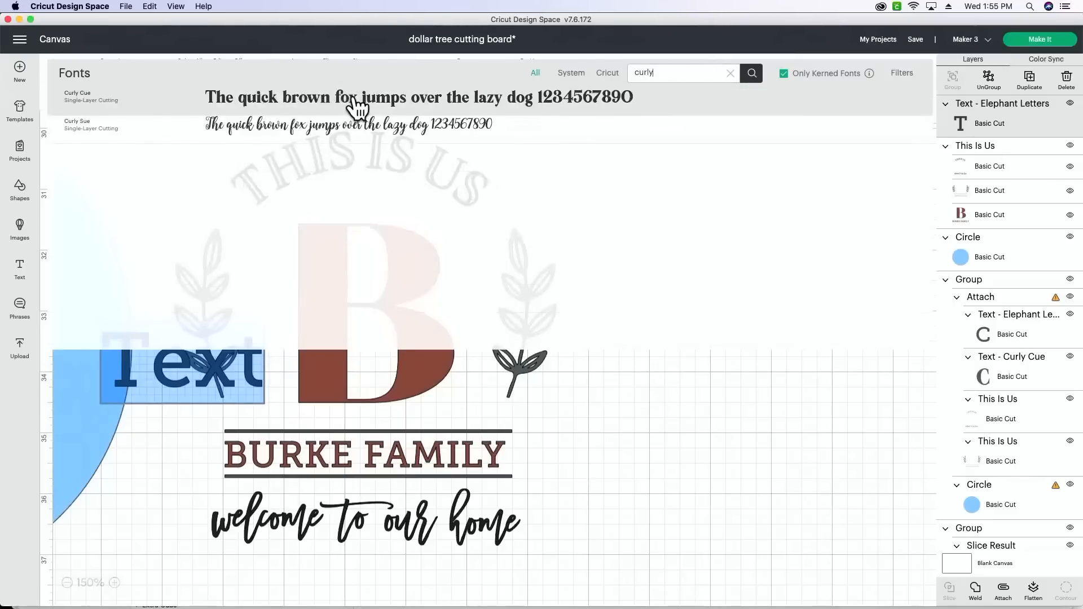
{"action": "left_click", "coordinate": [356, 104]}
- Move the Curly Cue text into the empty space beside the This Is Us design and change it to C
{"action": "left_click_drag", "start_coordinate": [167, 367], "coordinate": [680, 258]}
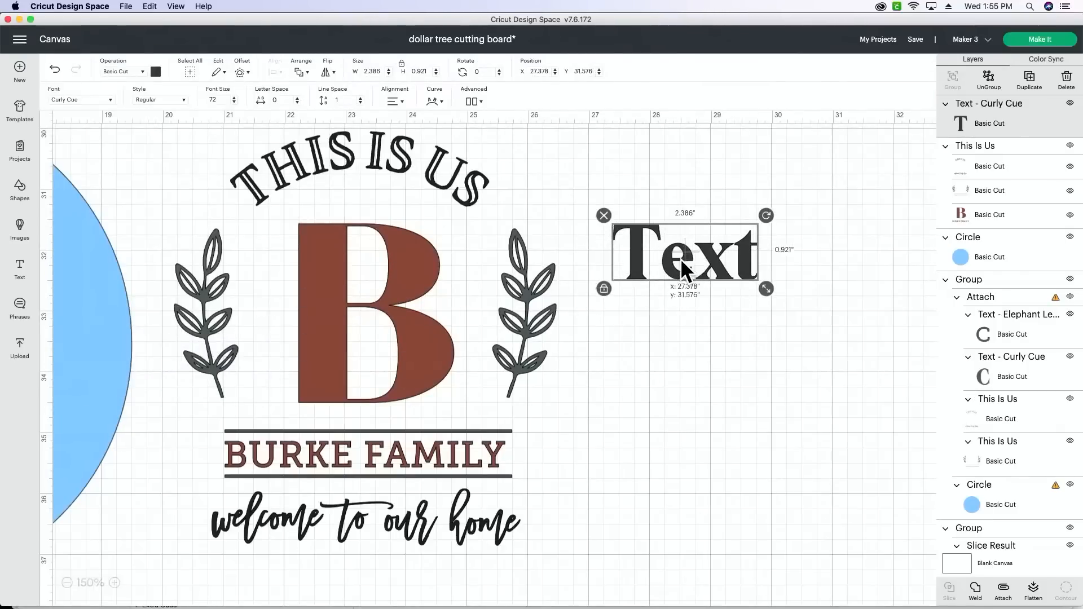
{"action": "double_click", "coordinate": [694, 260]}
{"action": "type", "text": "C"}
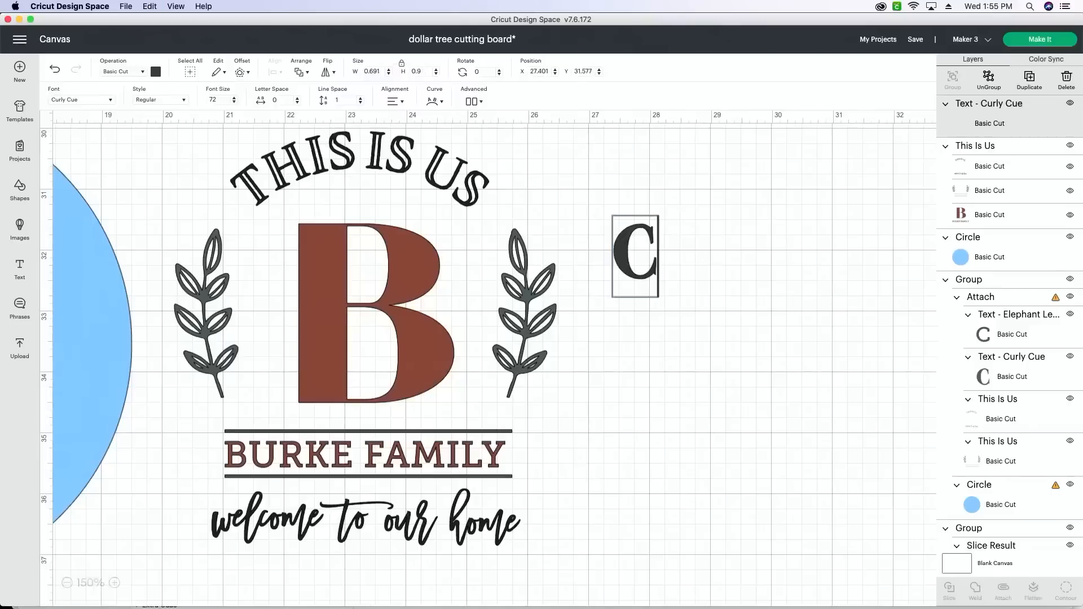
{"action": "left_click", "coordinate": [692, 256]}
{"action": "left_click", "coordinate": [646, 272]}
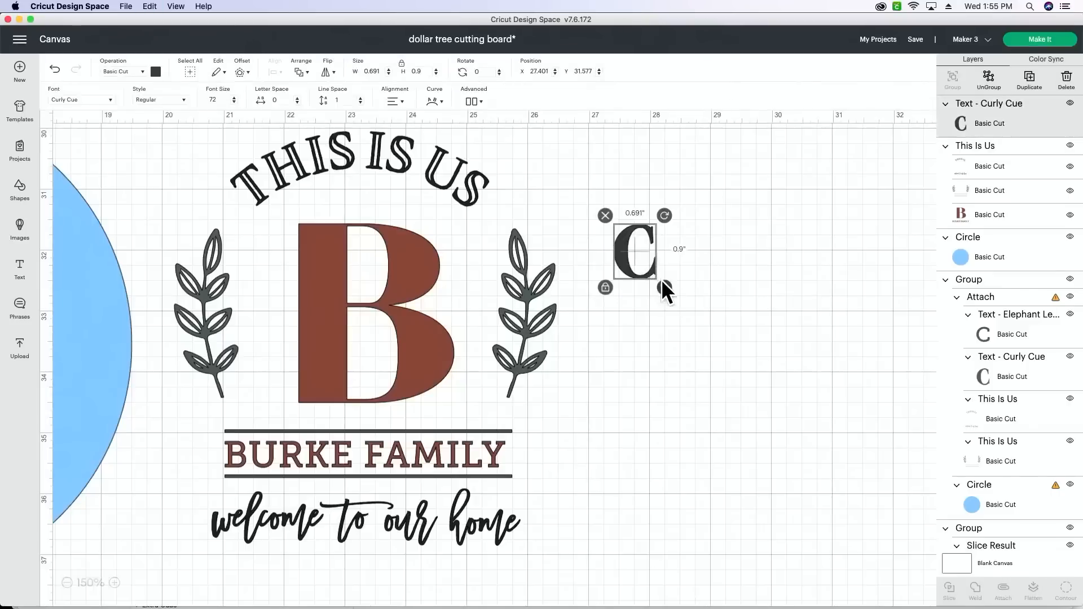
- Enlarge the C to about 2.36 by 3.07 inches and position it over the B to match its height
{"action": "left_click_drag", "start_coordinate": [664, 285], "coordinate": [767, 364]}
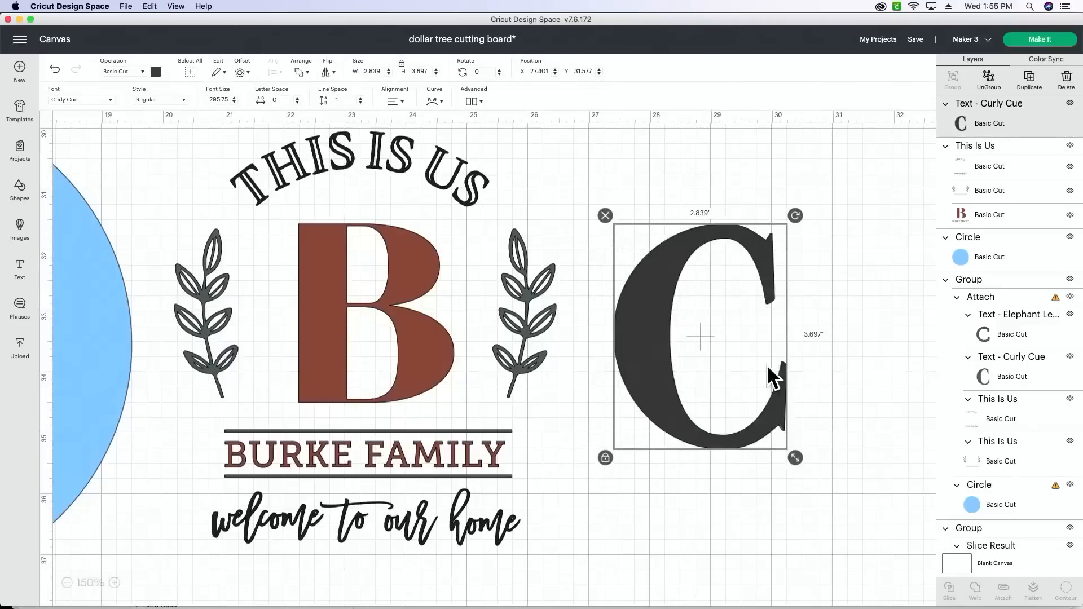
{"action": "left_click_drag", "start_coordinate": [648, 355], "coordinate": [311, 319]}
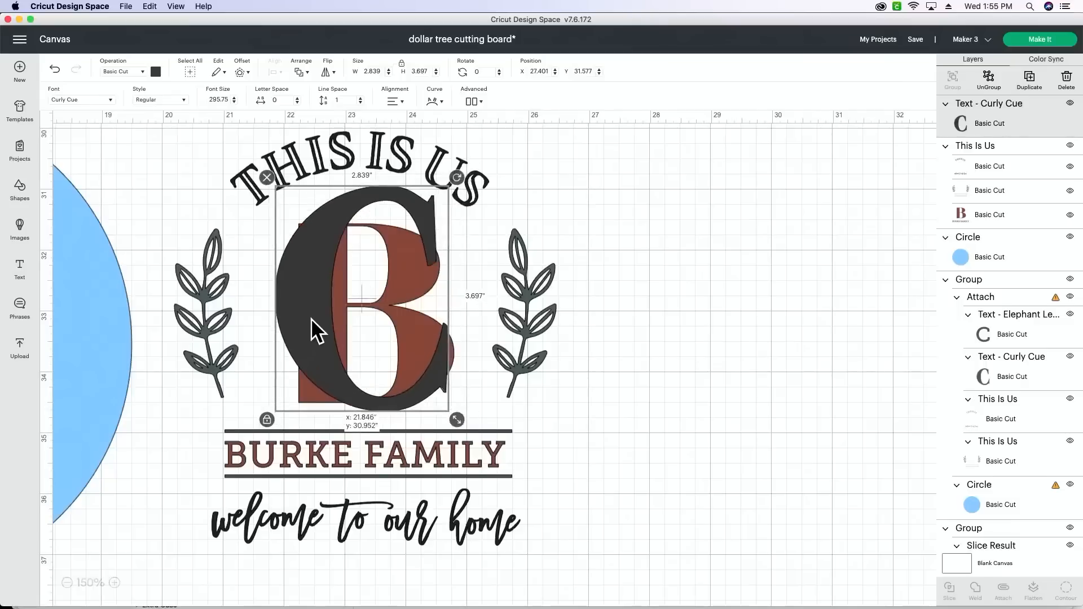
{"action": "left_click_drag", "start_coordinate": [450, 417], "coordinate": [431, 394]}
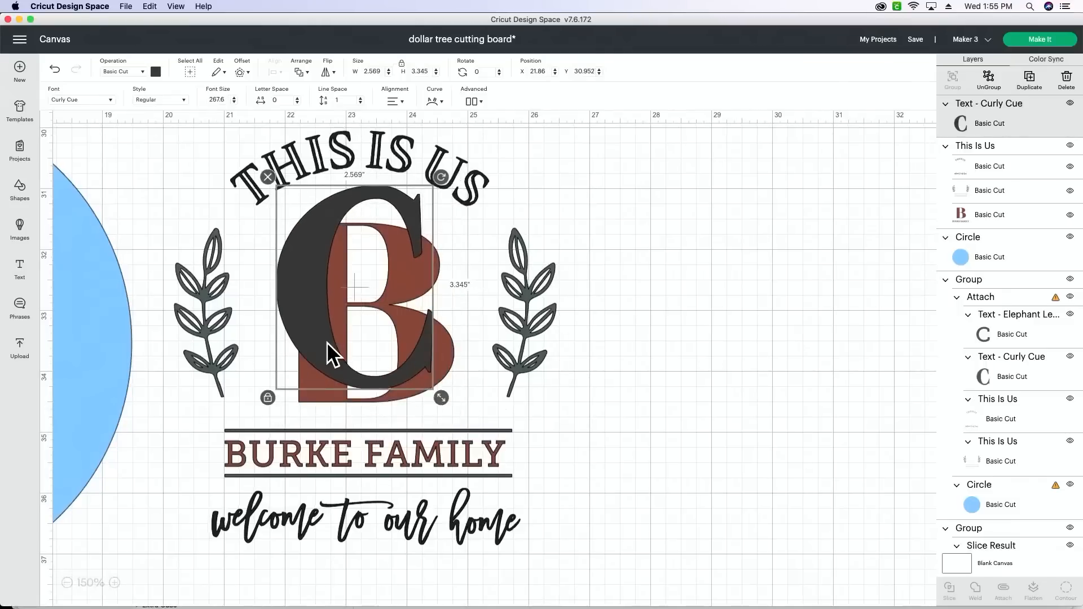
{"action": "left_click_drag", "start_coordinate": [326, 343], "coordinate": [326, 356]}
{"action": "left_click_drag", "start_coordinate": [330, 363], "coordinate": [330, 367]}
{"action": "left_click_drag", "start_coordinate": [439, 421], "coordinate": [411, 400]}
{"action": "left_click_drag", "start_coordinate": [322, 357], "coordinate": [321, 357]}
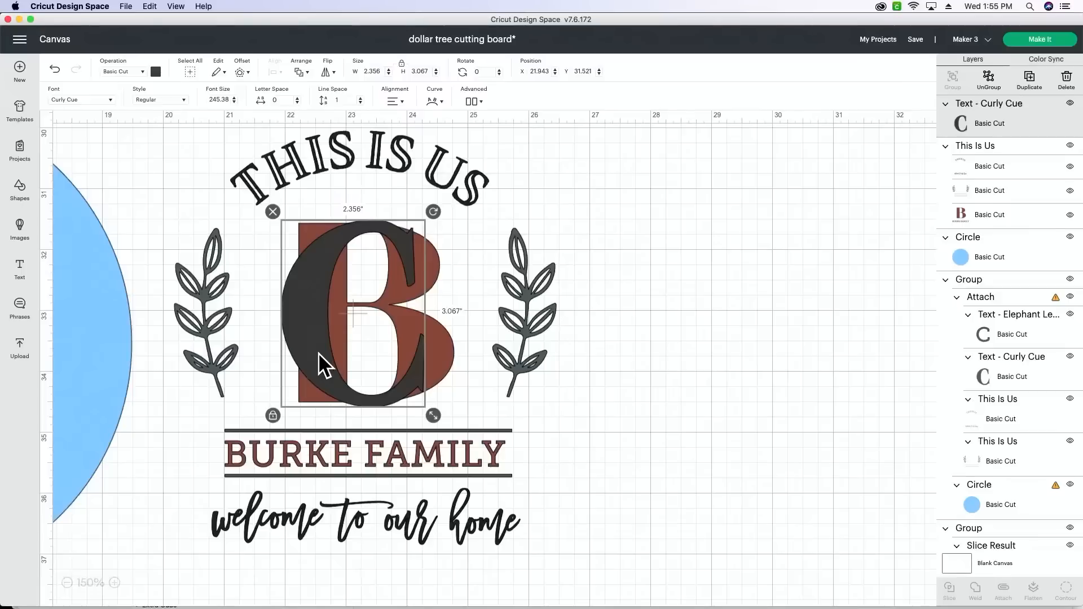
- Add another text object and set its font to Elephant Letters, searching the fonts for "ele"
{"action": "left_click", "coordinate": [21, 268]}
{"action": "left_click", "coordinate": [104, 100]}
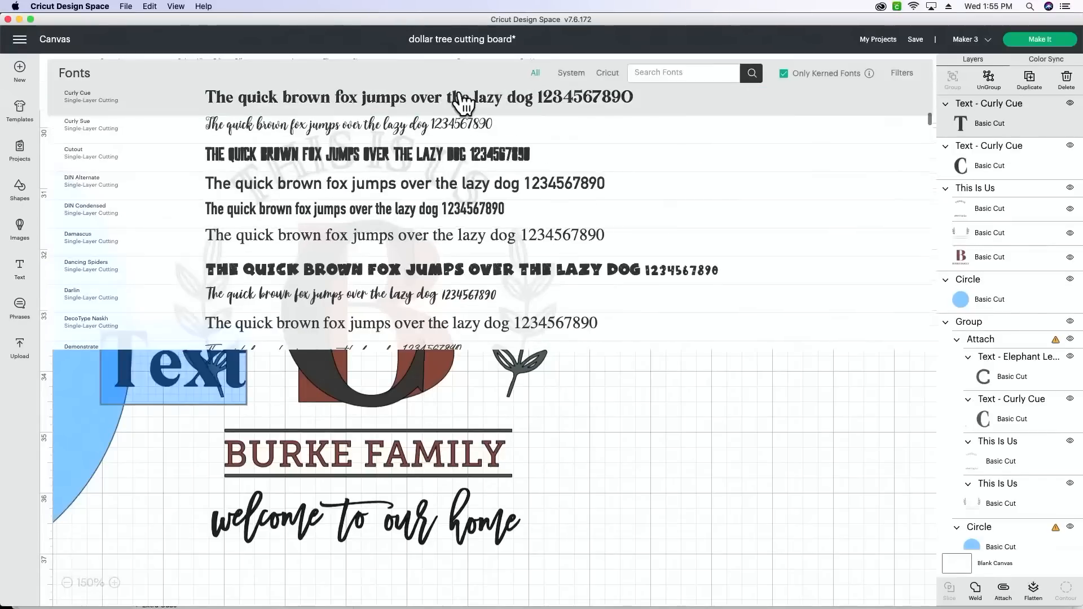
{"action": "left_click", "coordinate": [641, 72]}
{"action": "type", "text": "e"}
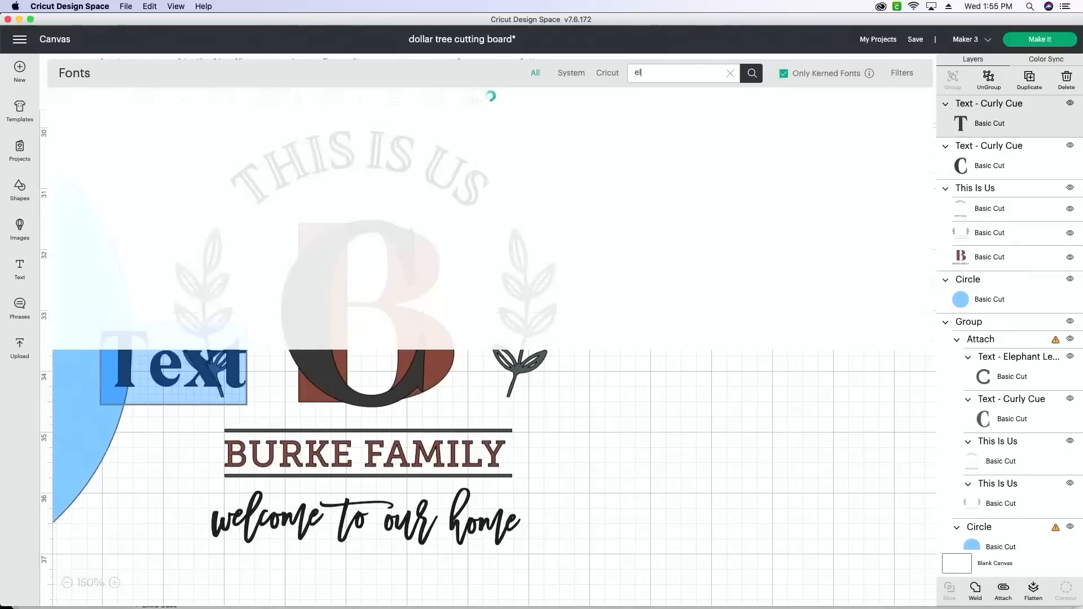
{"action": "type", "text": "l"}
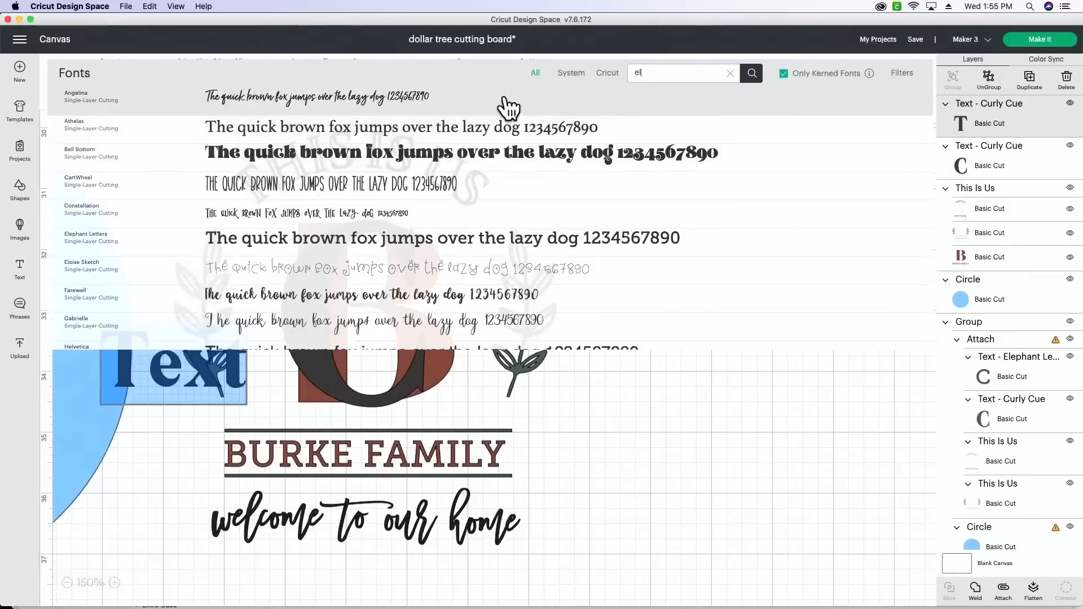
{"action": "type", "text": "e"}
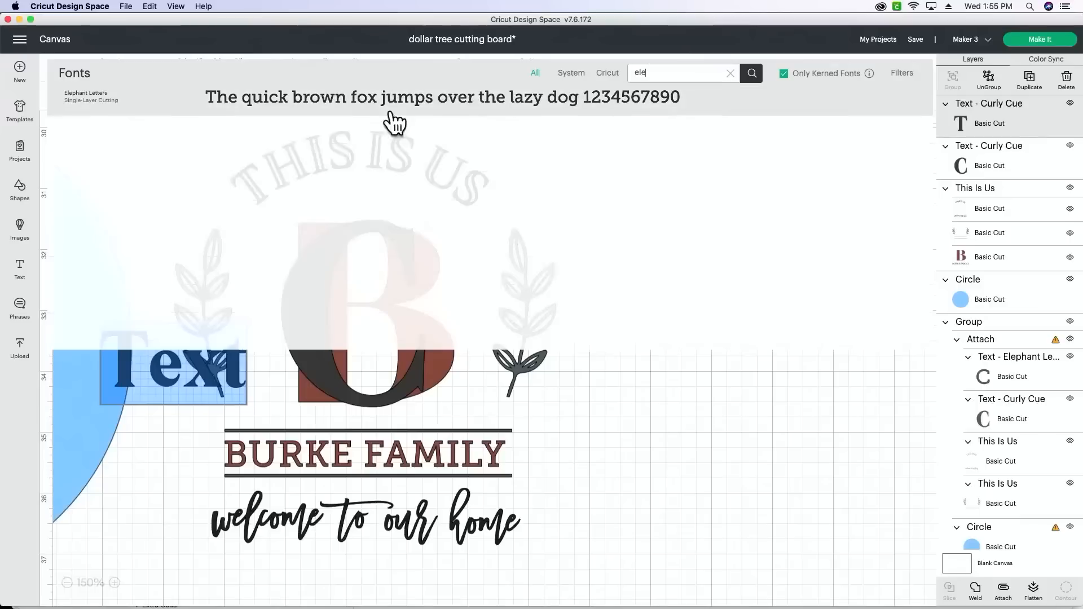
{"action": "left_click", "coordinate": [446, 109]}
- Move the Elephant Letters text into the empty space beside the design and change it to the new surname followed by FAMILY, in capitals
{"action": "left_click_drag", "start_coordinate": [265, 363], "coordinate": [698, 435]}
{"action": "double_click", "coordinate": [714, 432]}
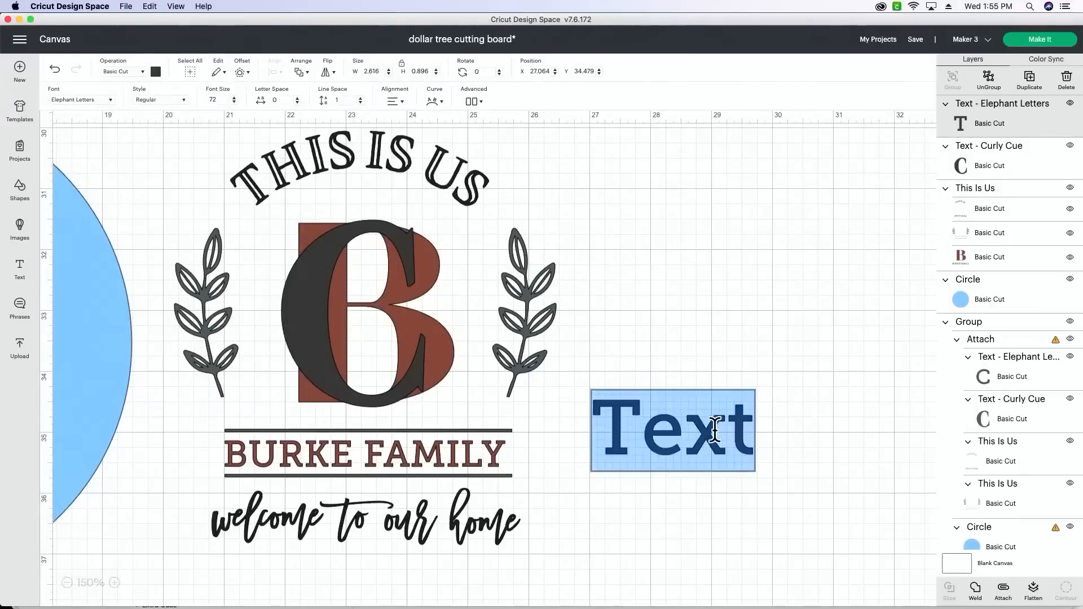
{"action": "type", "text": "CRAWFO"}
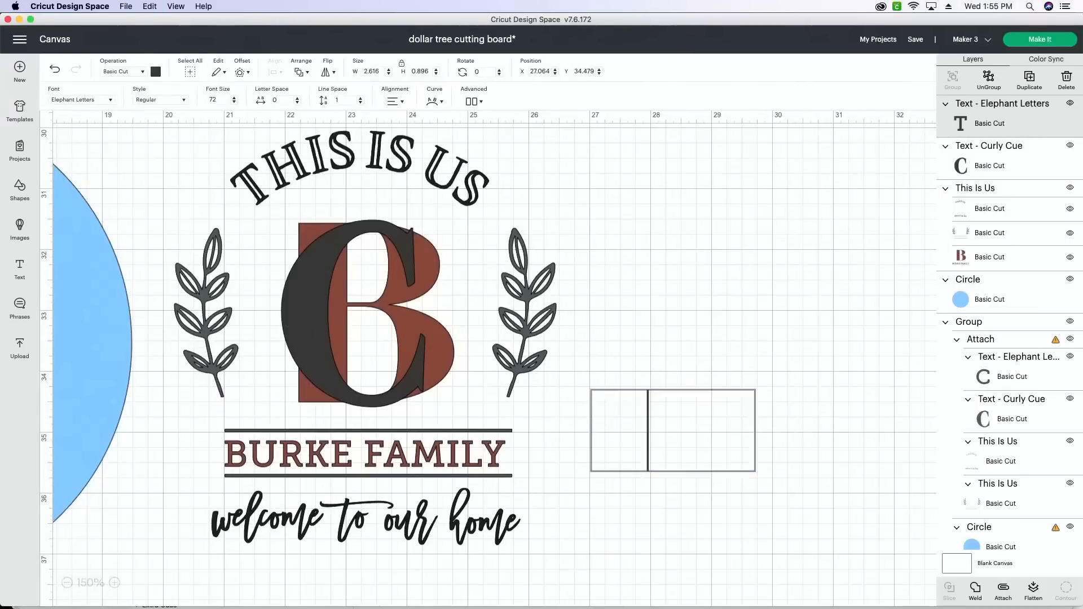
{"action": "type", "text": "RD"}
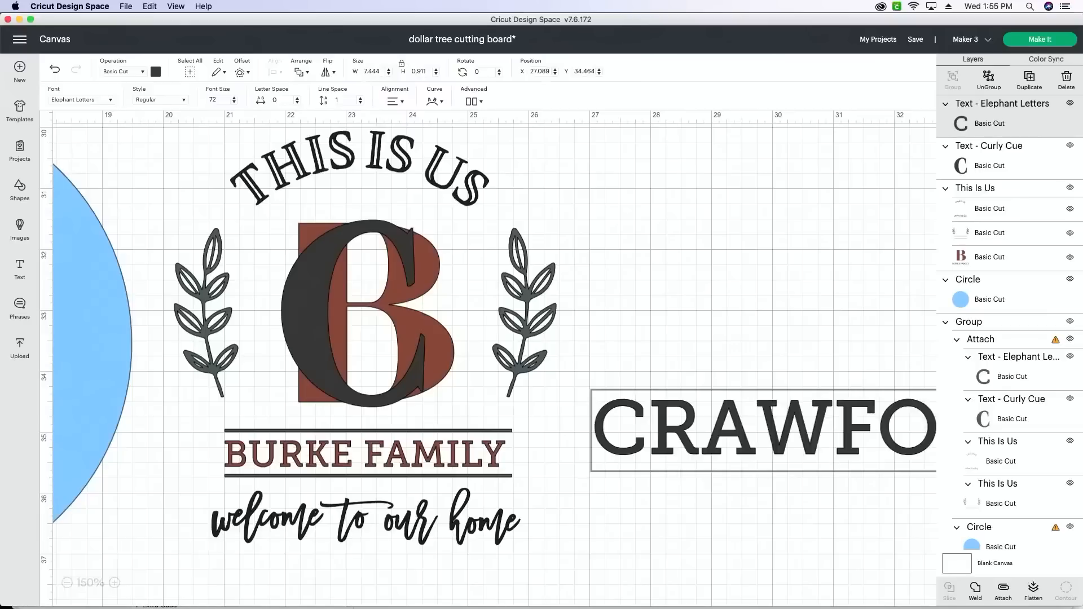
{"action": "type", "text": " F"}
{"action": "key", "text": "Return"}
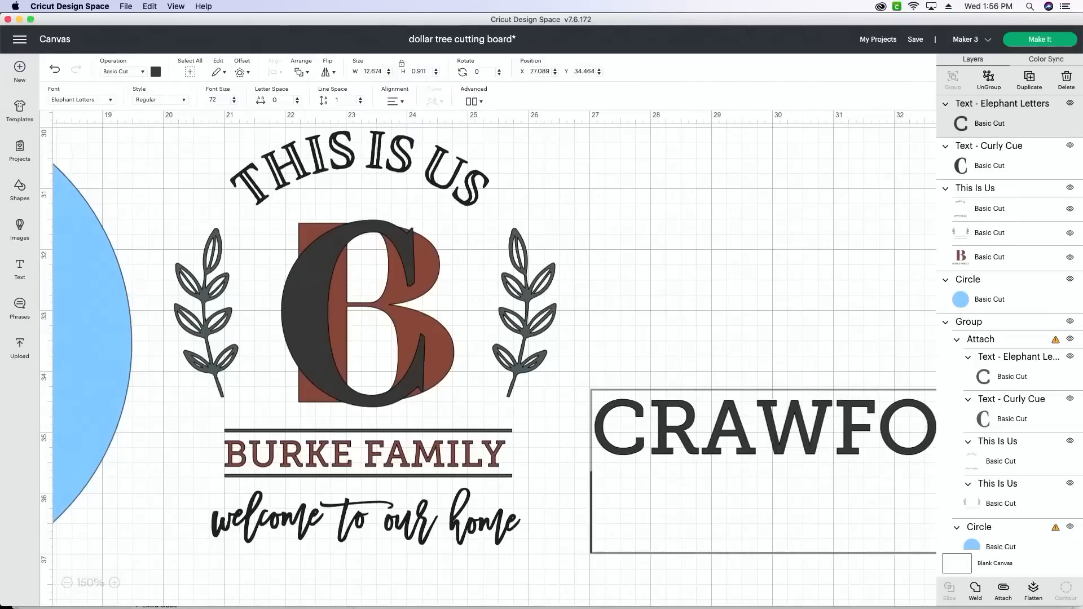
{"action": "key", "text": "BackSpace"}
{"action": "left_click_drag", "start_coordinate": [814, 454], "coordinate": [588, 458]}
{"action": "left_click", "coordinate": [694, 463]}
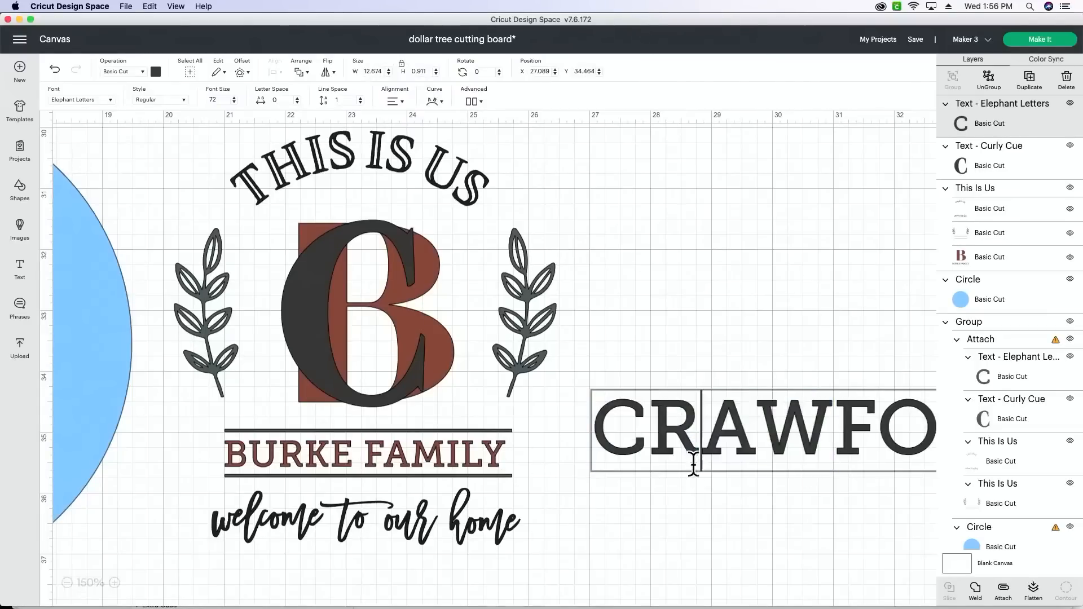
{"action": "left_click", "coordinate": [714, 475]}
- Shrink the new family name to about 4.45 by 0.32 inches and place it over the original name between the two lines
{"action": "left_click_drag", "start_coordinate": [716, 477], "coordinate": [251, 459]}
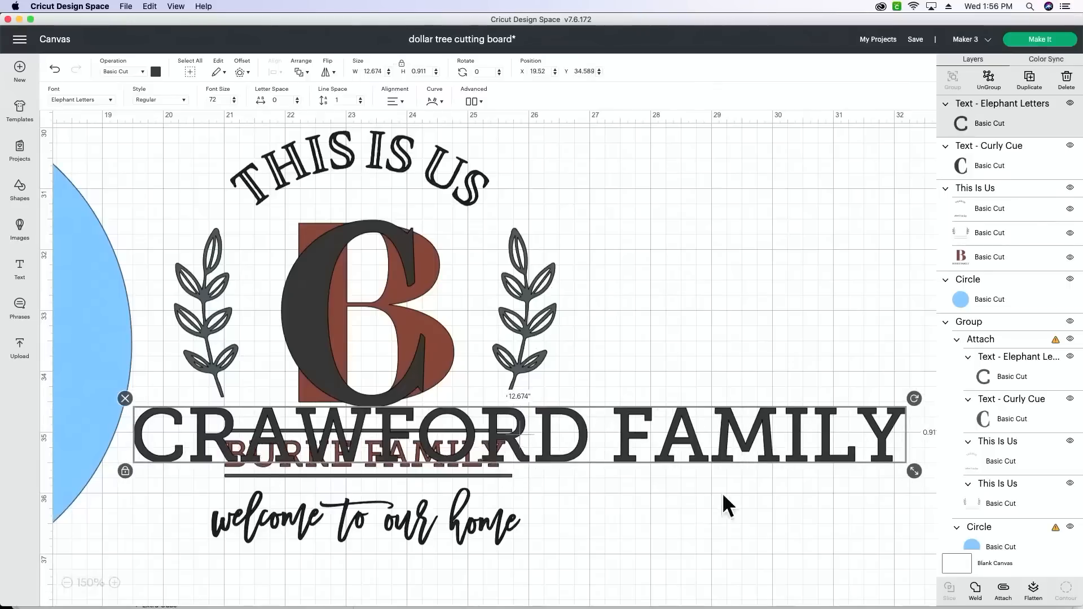
{"action": "left_click_drag", "start_coordinate": [913, 469], "coordinate": [503, 457]}
{"action": "left_click_drag", "start_coordinate": [438, 442], "coordinate": [437, 445]}
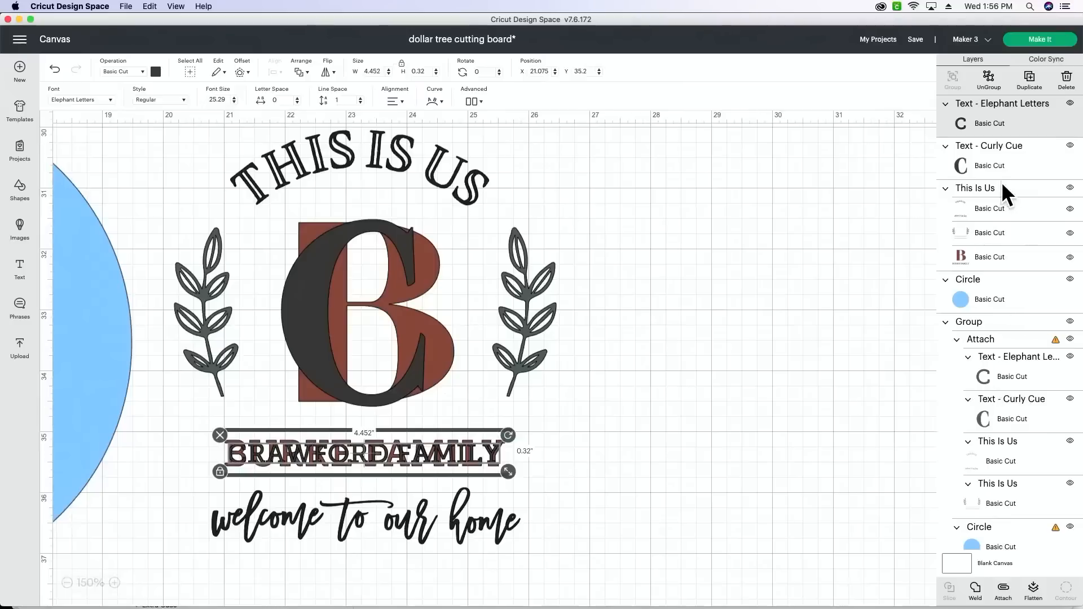
- Hide the This Is Us layer containing the original B and family name, toggling its visibility to compare with the new text
{"action": "left_click", "coordinate": [1071, 257]}
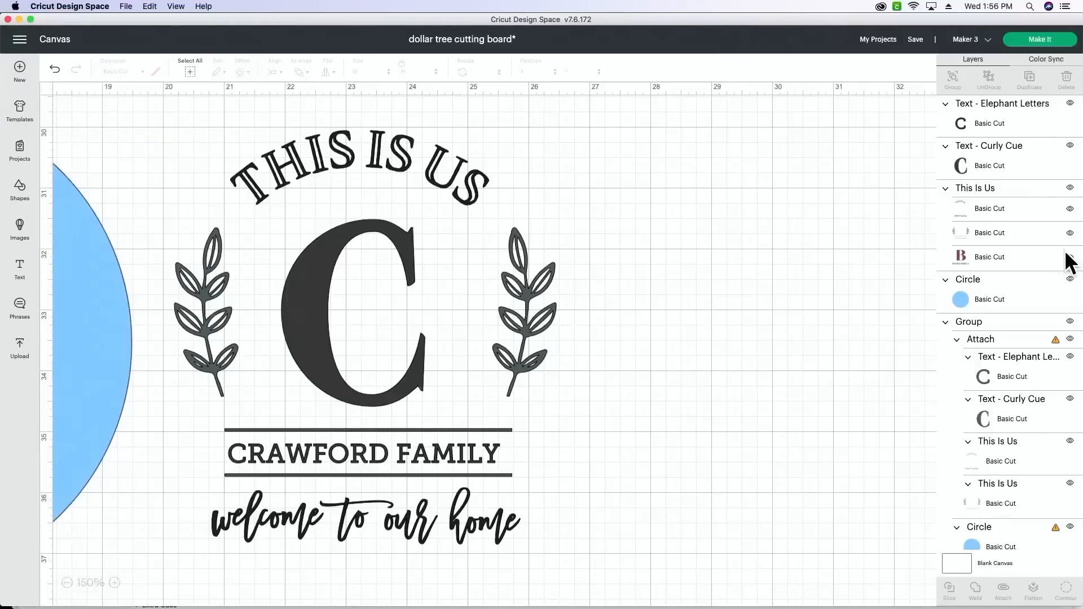
{"action": "left_click", "coordinate": [1070, 258]}
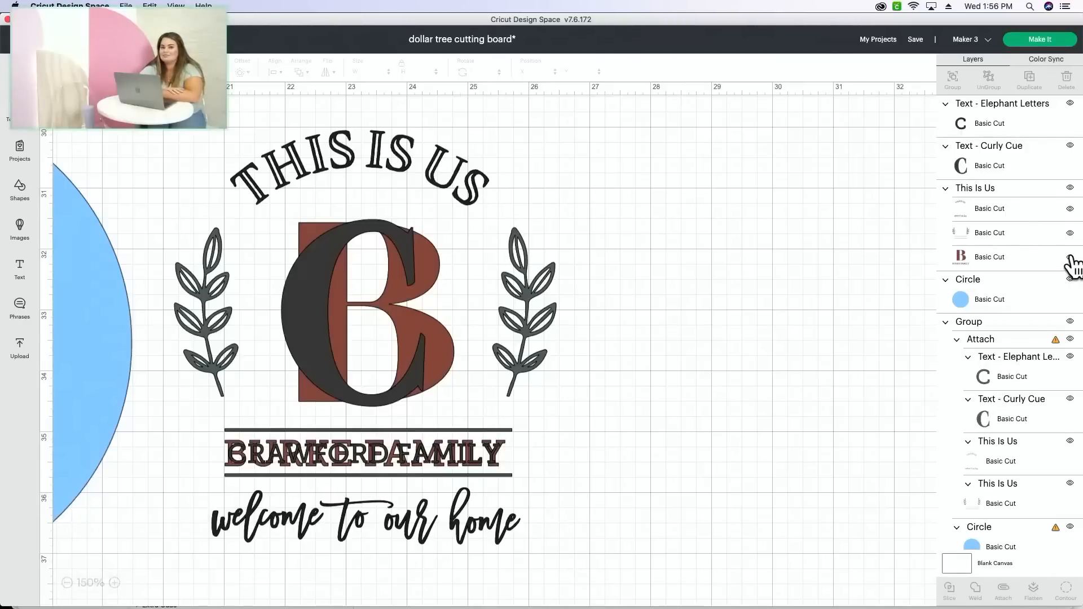
{"action": "left_click", "coordinate": [1071, 258]}
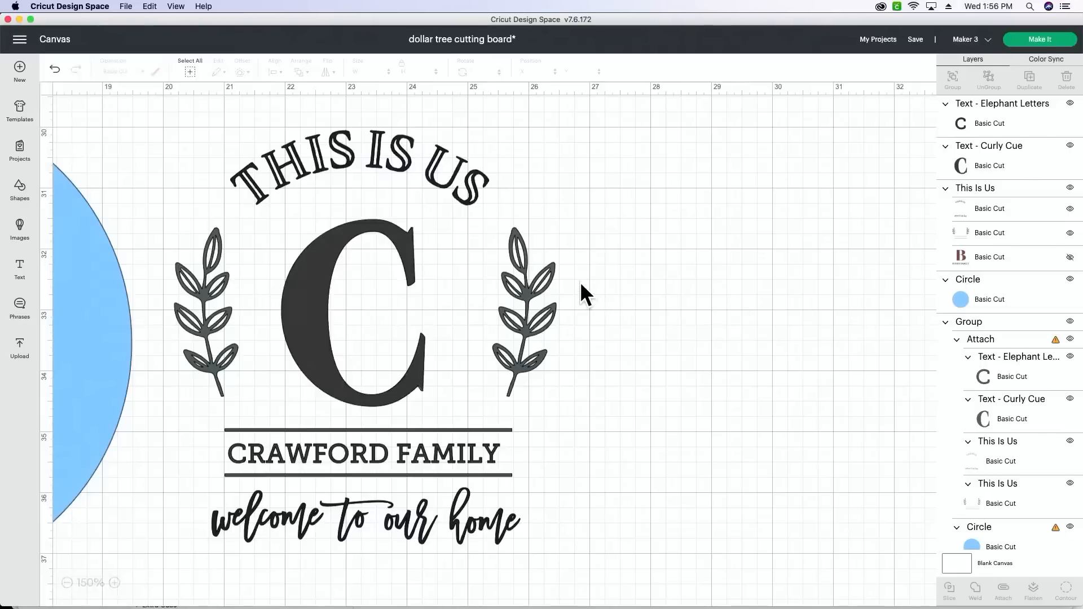
- Select the whole This Is Us design with the new C and family name and weld it into one layer
{"action": "left_click_drag", "start_coordinate": [658, 135], "coordinate": [188, 578]}
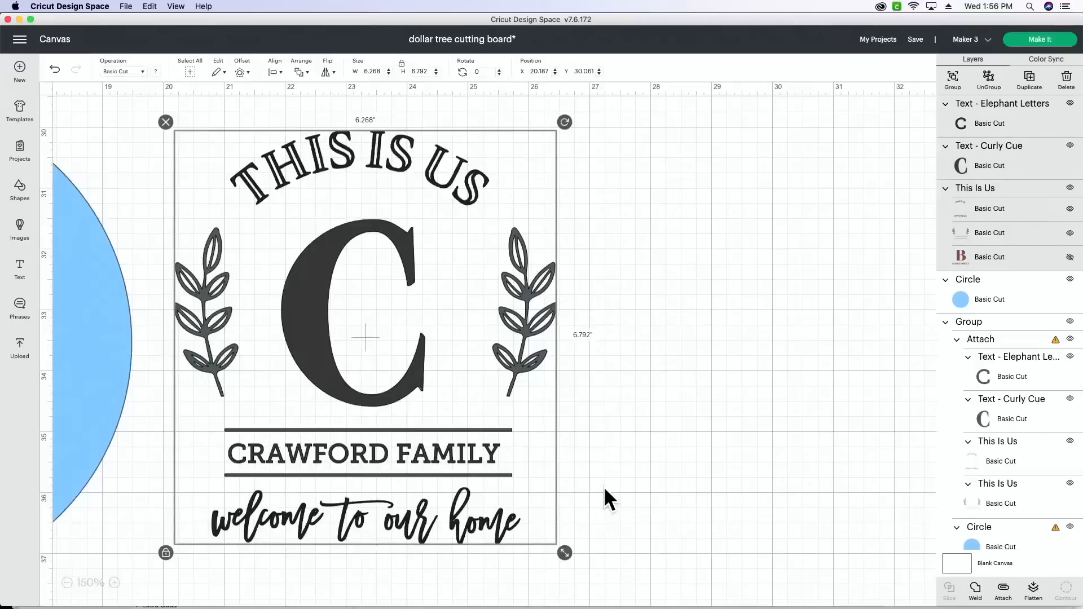
{"action": "scroll", "coordinate": [605, 488], "scroll_direction": "up", "scroll_amount": 1}
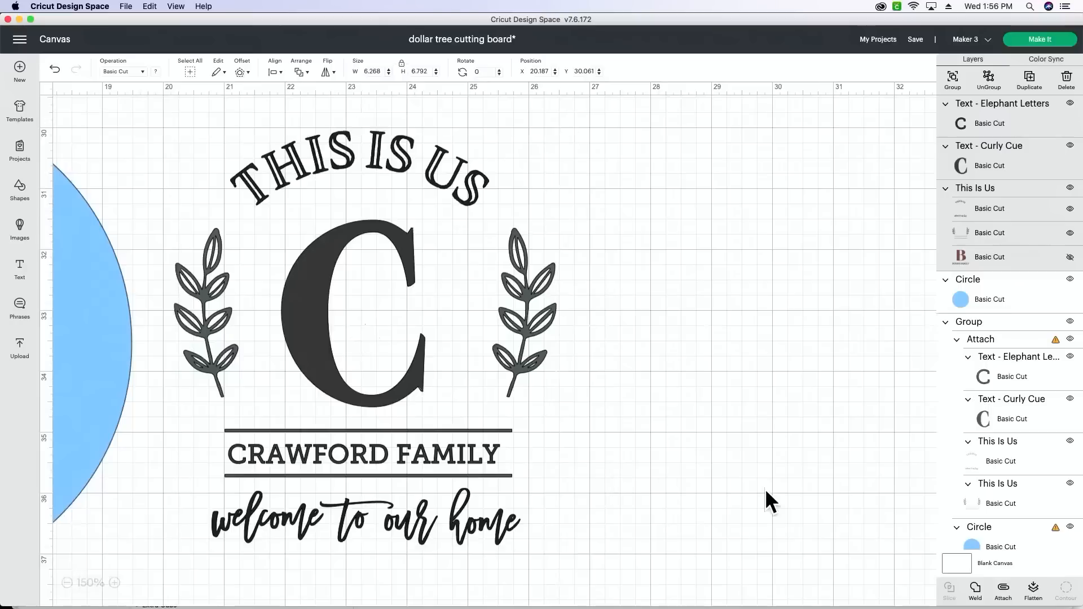
{"action": "left_click", "coordinate": [977, 590]}
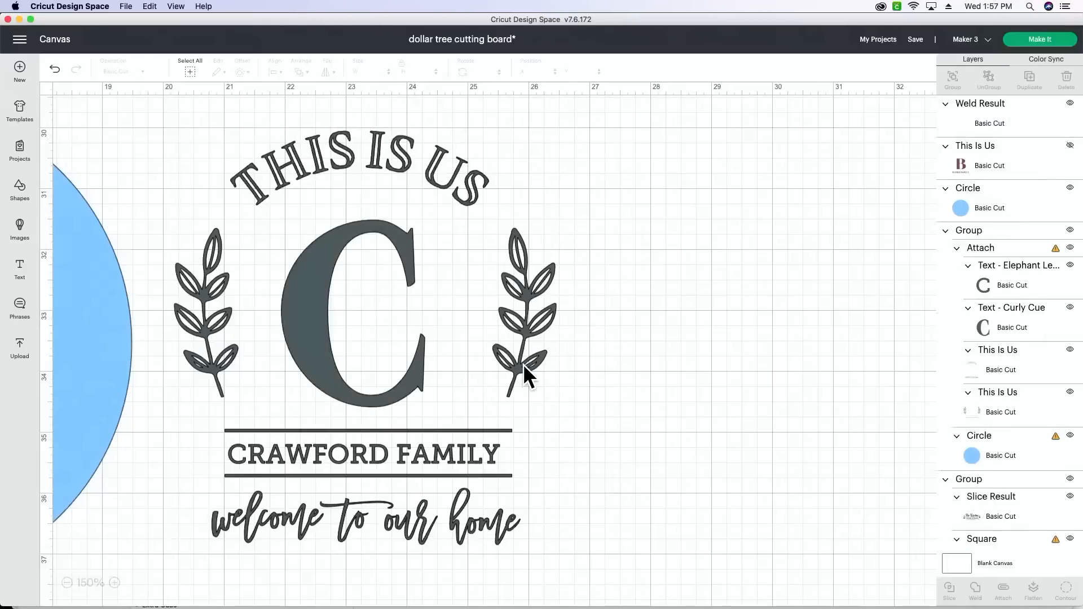
- Shrink the welded design to about 4.54 by 4.92 inches and move it onto the blue circle
{"action": "left_click_drag", "start_coordinate": [372, 379], "coordinate": [497, 405]}
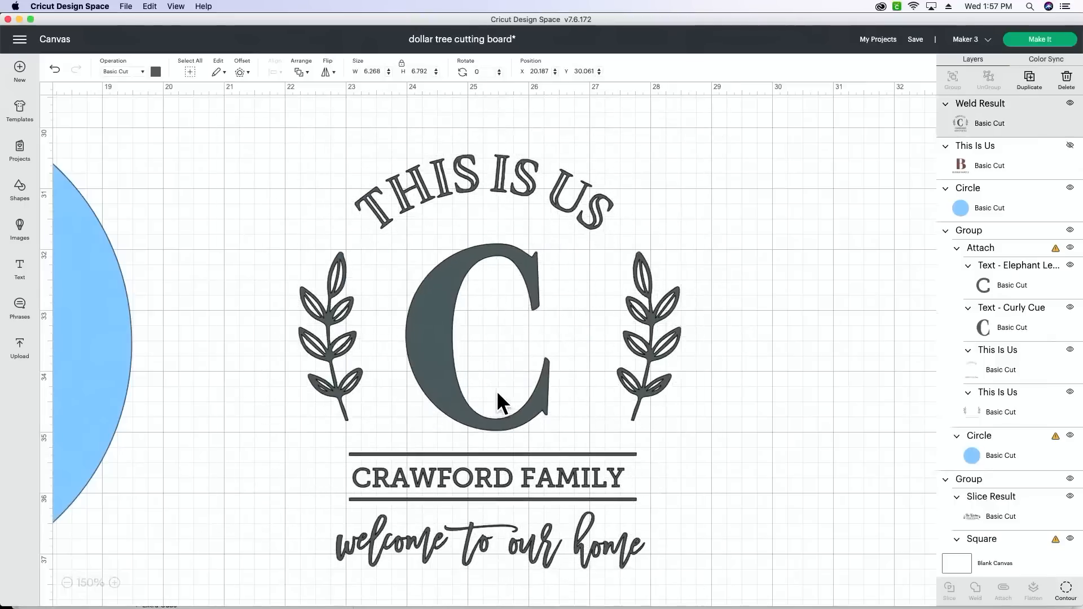
{"action": "left_click_drag", "start_coordinate": [688, 574], "coordinate": [583, 463]}
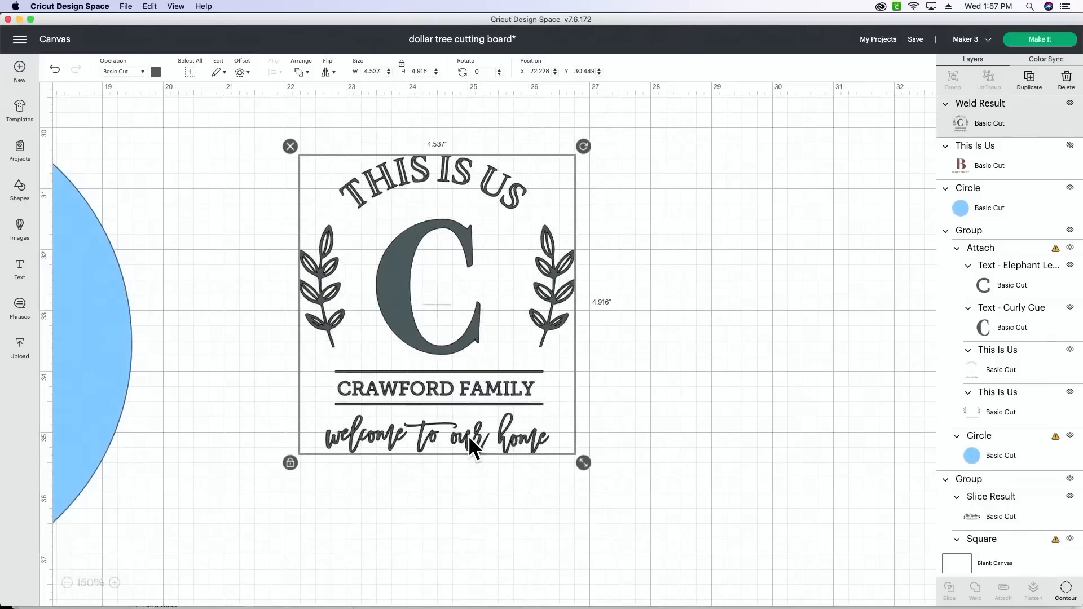
{"action": "scroll", "coordinate": [470, 425], "scroll_direction": "left", "scroll_amount": 10}
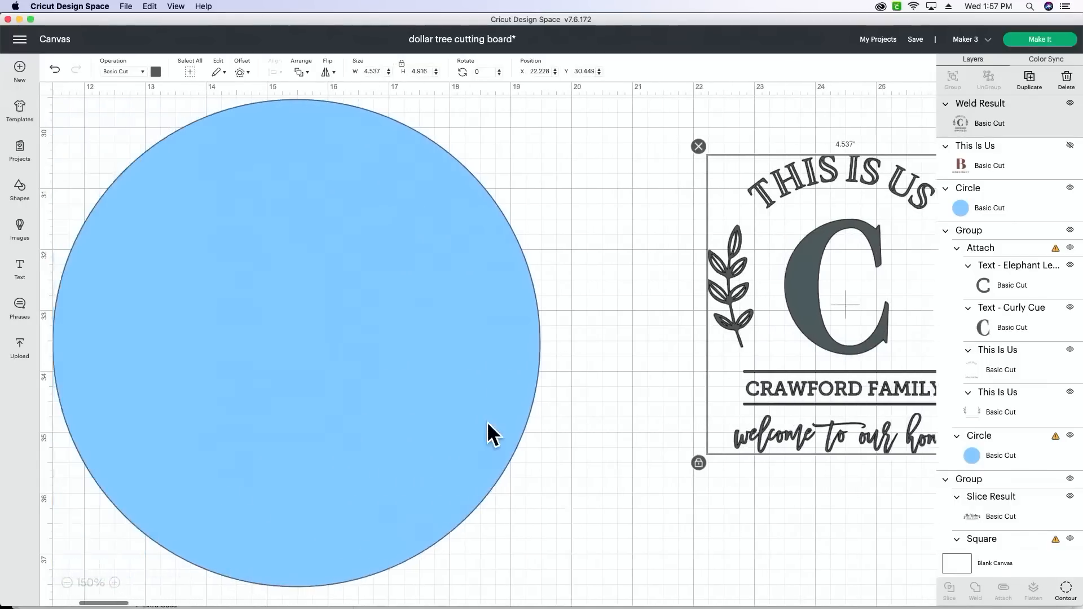
{"action": "scroll", "coordinate": [487, 422], "scroll_direction": "left", "scroll_amount": 2}
{"action": "left_click_drag", "start_coordinate": [842, 375], "coordinate": [270, 333]}
- Enlarge the welded design to about 6.25 by 6.77 inches and center it within the blue circle
{"action": "left_click_drag", "start_coordinate": [483, 420], "coordinate": [596, 547]}
{"action": "left_click_drag", "start_coordinate": [373, 438], "coordinate": [336, 443]}
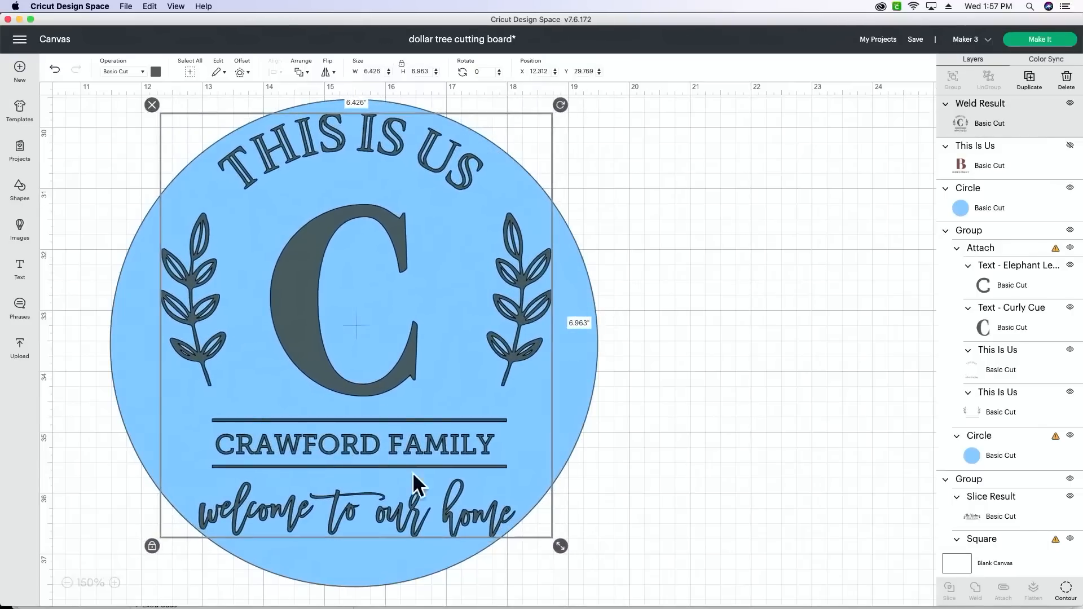
{"action": "left_click_drag", "start_coordinate": [543, 535], "coordinate": [533, 529]}
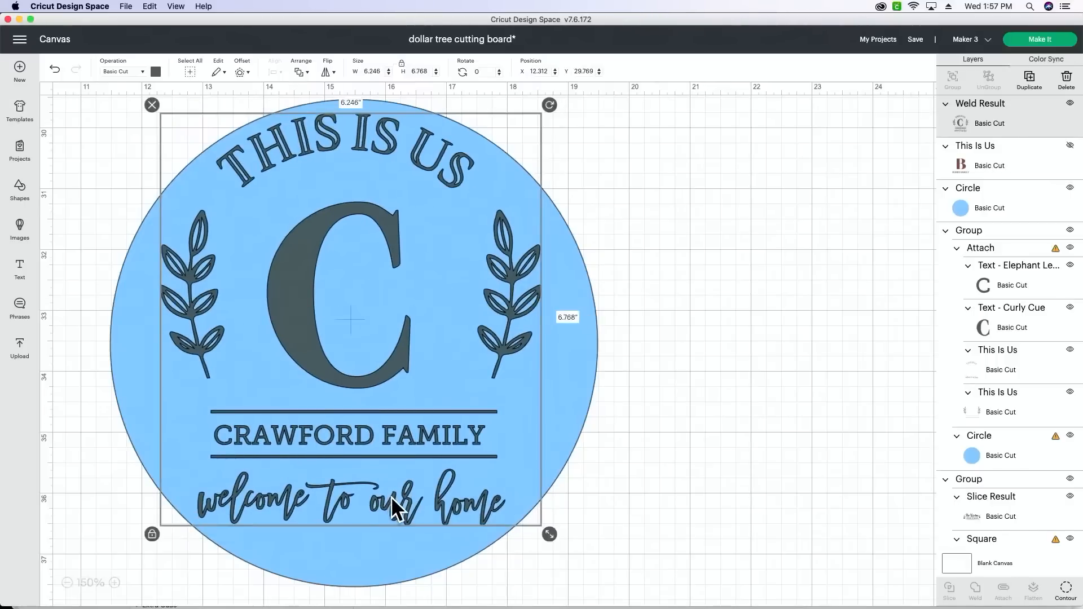
{"action": "left_click_drag", "start_coordinate": [391, 497], "coordinate": [401, 503]}
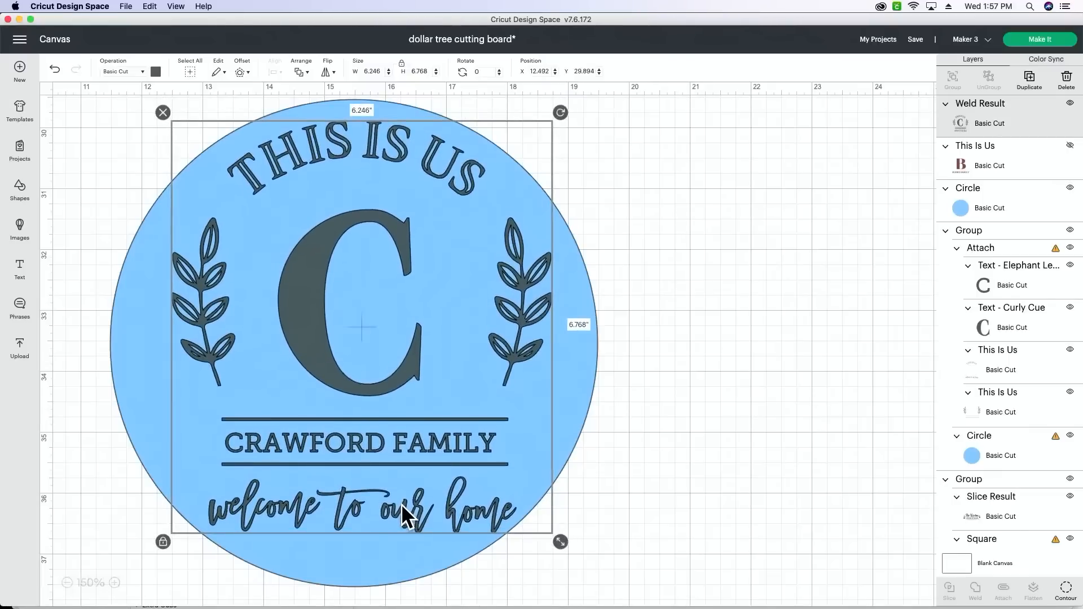